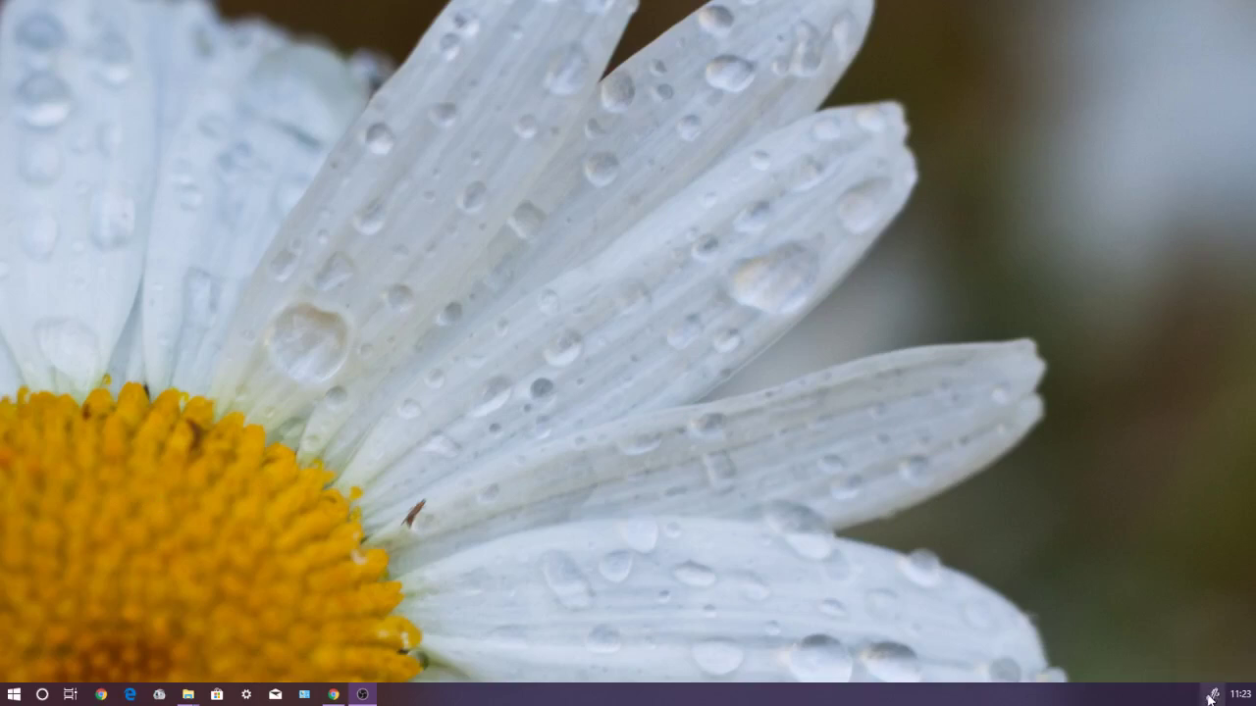
Step: Open the ink sketchpad and draw a large box with a circle on its left edge and a right-pointing arrow across it
left_click(1213, 694)
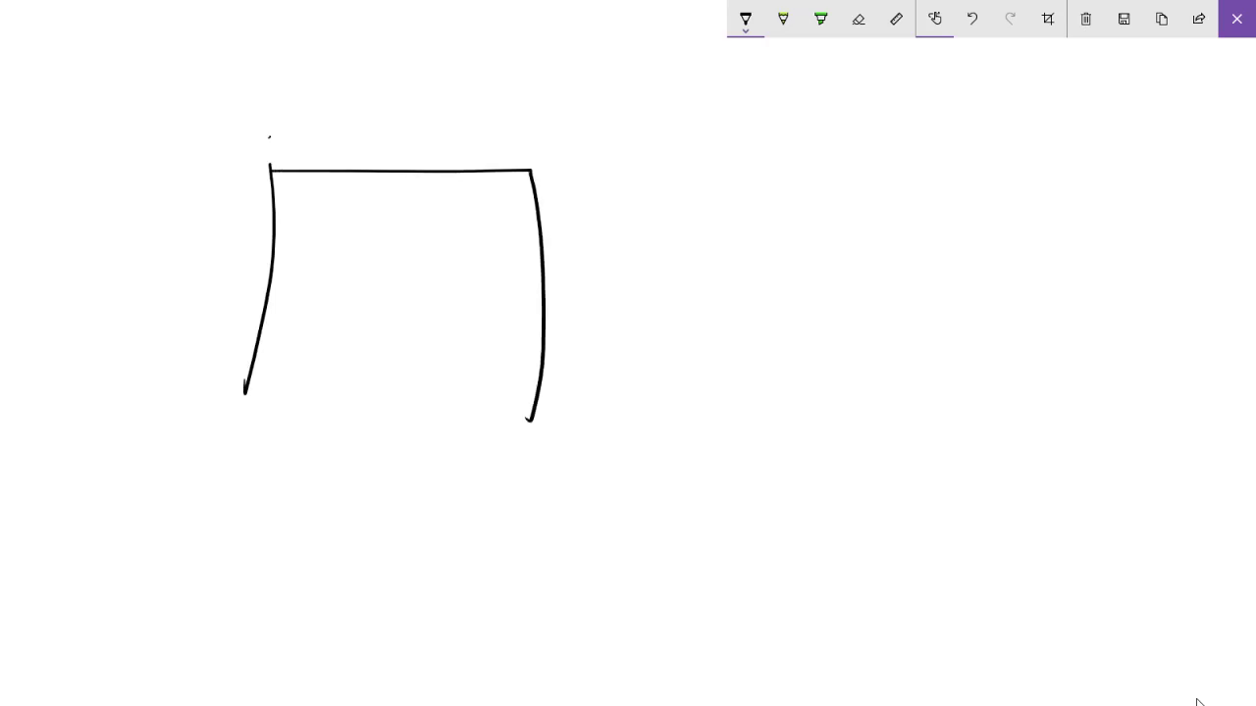
left_click_drag(244, 394, 531, 407)
mouse_move(278, 273)
left_mouse_down()
mouse_move(483, 305)
mouse_move(478, 292)
mouse_move(435, 350)
left_mouse_up()
mouse_move(440, 281)
left_mouse_down()
mouse_move(485, 312)
mouse_move(439, 353)
mouse_move(488, 312)
left_mouse_up()
left_click_drag(432, 288, 489, 314)
Step: Sketch four keyboard arrow keys beside the box, marked with up, left, down and right arrows
left_click_drag(642, 330, 626, 404)
mouse_move(643, 325)
left_mouse_down()
mouse_move(683, 323)
mouse_move(622, 416)
left_mouse_up()
left_click_drag(740, 349, 729, 410)
mouse_move(735, 335)
left_mouse_down()
mouse_move(794, 330)
mouse_move(739, 419)
left_mouse_up()
left_click(815, 358)
left_click_drag(820, 355, 818, 412)
mouse_move(822, 323)
left_mouse_down()
mouse_move(904, 351)
mouse_move(826, 404)
left_mouse_up()
mouse_move(755, 204)
left_mouse_down()
mouse_move(820, 216)
mouse_move(738, 286)
left_mouse_up()
mouse_move(753, 200)
left_mouse_down()
mouse_move(821, 215)
mouse_move(745, 284)
mouse_move(795, 223)
left_mouse_up()
mouse_move(771, 235)
left_mouse_down()
mouse_move(809, 227)
mouse_move(813, 249)
left_mouse_up()
left_click_drag(766, 343, 758, 394)
mouse_move(740, 383)
left_mouse_down()
mouse_move(757, 397)
mouse_move(786, 375)
left_mouse_up()
left_click(662, 382)
left_click_drag(614, 381, 665, 382)
left_click_drag(663, 367, 697, 396)
mouse_move(848, 357)
left_mouse_down()
mouse_move(859, 363)
mouse_move(883, 341)
mouse_move(849, 378)
left_mouse_up()
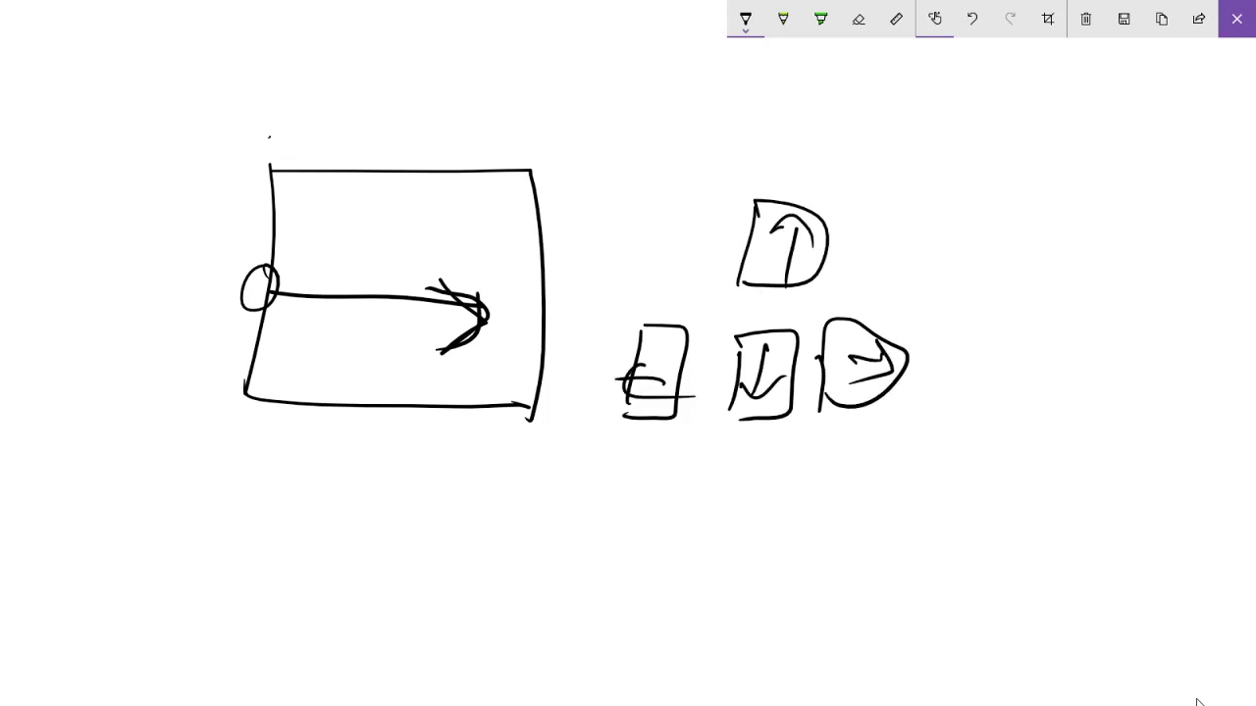
Step: Handwrite "Blender 2.79b" below the box and arrow-key sketches
mouse_move(292, 497)
left_mouse_down()
mouse_move(291, 577)
mouse_move(299, 571)
left_mouse_up()
left_click_drag(371, 498, 361, 587)
mouse_move(373, 567)
left_mouse_down()
mouse_move(408, 579)
mouse_move(492, 561)
mouse_move(514, 512)
left_mouse_up()
mouse_move(514, 564)
left_mouse_down()
mouse_move(567, 545)
mouse_move(591, 575)
left_mouse_up()
left_click_drag(655, 520, 695, 567)
left_click(710, 543)
left_click_drag(748, 522, 803, 508)
left_click(765, 556)
mouse_move(801, 510)
left_mouse_down()
mouse_move(787, 565)
mouse_move(789, 545)
left_mouse_up()
mouse_move(845, 496)
left_mouse_down()
mouse_move(834, 555)
mouse_move(865, 546)
left_mouse_up()
mouse_move(866, 530)
left_mouse_down()
mouse_move(867, 556)
mouse_move(893, 553)
left_mouse_up()
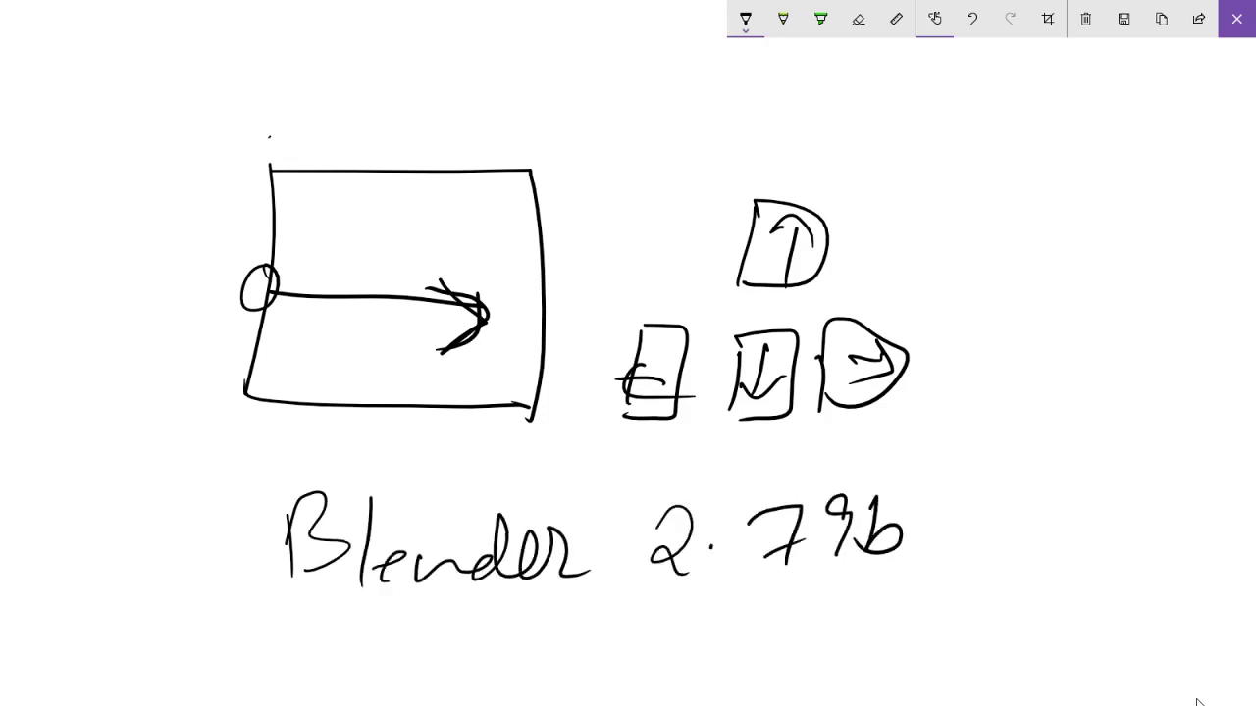
Step: Handwrite the title "Armory Engine" above the arrow-key sketch
mouse_move(620, 165)
left_mouse_down()
mouse_move(628, 102)
mouse_move(651, 166)
left_mouse_up()
left_click_drag(608, 147, 687, 129)
mouse_move(677, 163)
left_mouse_down()
mouse_move(714, 135)
mouse_move(734, 151)
mouse_move(803, 149)
left_mouse_up()
mouse_move(820, 157)
left_mouse_down()
mouse_move(840, 132)
mouse_move(867, 147)
left_mouse_up()
left_click_drag(889, 126, 873, 217)
mouse_move(969, 147)
left_mouse_down()
mouse_move(1009, 130)
mouse_move(958, 206)
left_mouse_up()
mouse_move(960, 175)
left_mouse_down()
mouse_move(987, 167)
mouse_move(1040, 210)
mouse_move(1011, 251)
left_mouse_up()
left_click_drag(1063, 175, 1063, 187)
left_click_drag(1072, 206, 1122, 224)
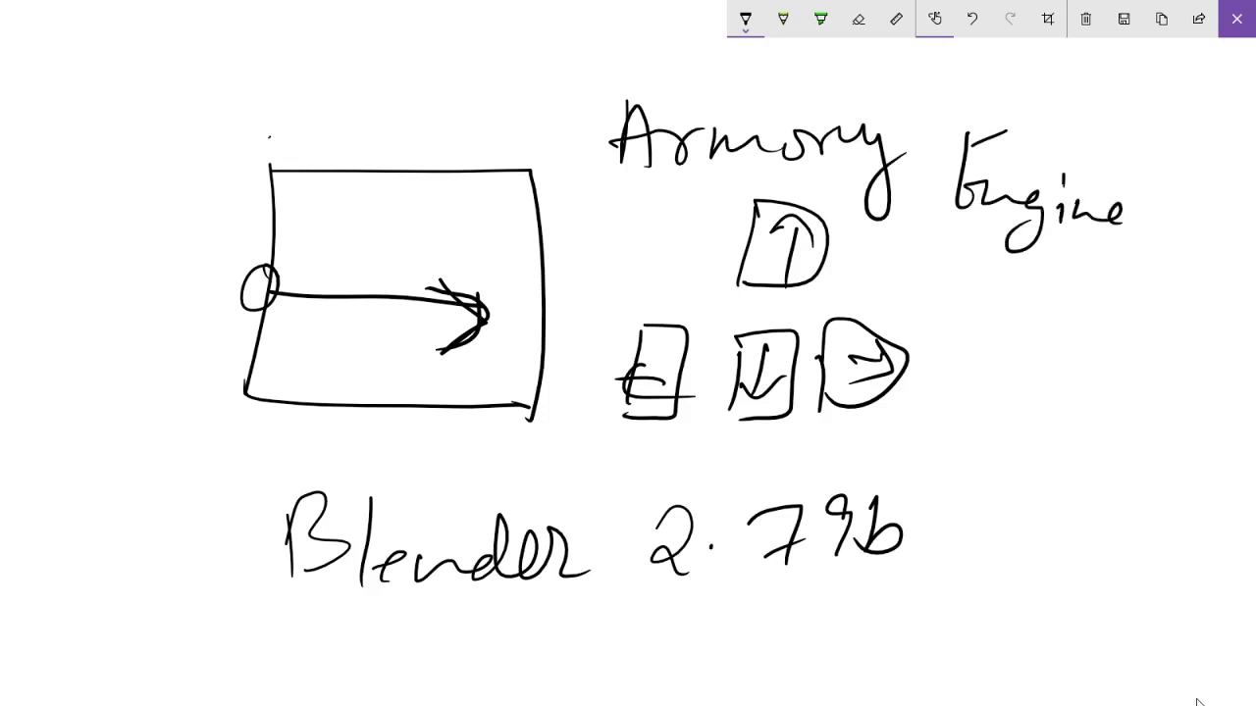
Step: Handwrite "Getting Started" on two lines beside the arrow keys and the Blender version text
mouse_move(996, 318)
left_mouse_down()
mouse_move(1004, 380)
mouse_move(977, 463)
left_mouse_up()
left_click_drag(1010, 396, 1032, 416)
mouse_move(1050, 363)
left_mouse_down()
mouse_move(1047, 420)
mouse_move(1060, 393)
left_mouse_up()
left_click_drag(1061, 377, 1060, 421)
left_click_drag(1064, 405, 1087, 420)
mouse_move(1091, 402)
left_mouse_down()
mouse_move(1139, 435)
mouse_move(1107, 463)
left_mouse_up()
mouse_move(1018, 520)
left_mouse_down()
mouse_move(987, 589)
mouse_move(1032, 579)
left_mouse_up()
mouse_move(1009, 561)
left_mouse_down()
mouse_move(1059, 553)
mouse_move(1071, 571)
left_mouse_up()
mouse_move(1081, 569)
left_mouse_down()
mouse_move(1103, 553)
mouse_move(1111, 581)
mouse_move(1128, 551)
left_mouse_up()
left_click_drag(1122, 569, 1138, 579)
left_click_drag(1156, 559, 1148, 581)
left_click_drag(1164, 536, 1168, 585)
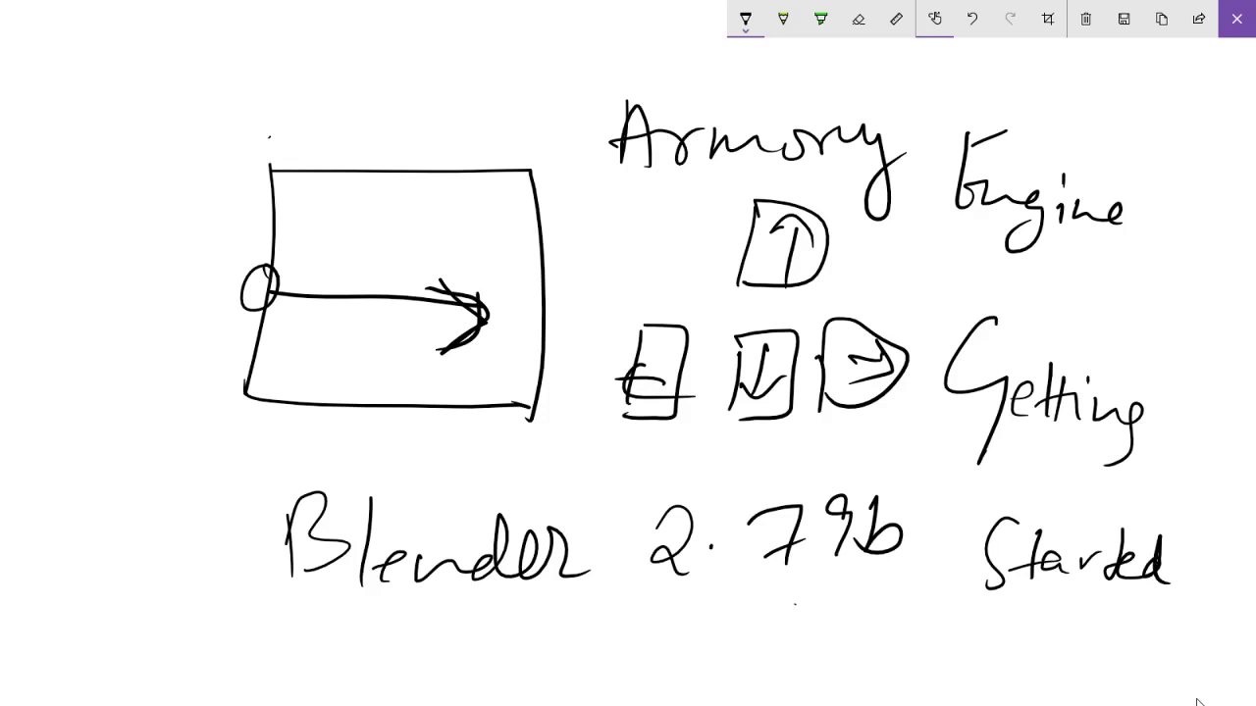
Step: Underline the words "Getting" and "Started" separately, and close the sketchpad
left_click_drag(939, 445, 1111, 456)
left_click_drag(946, 618, 1109, 609)
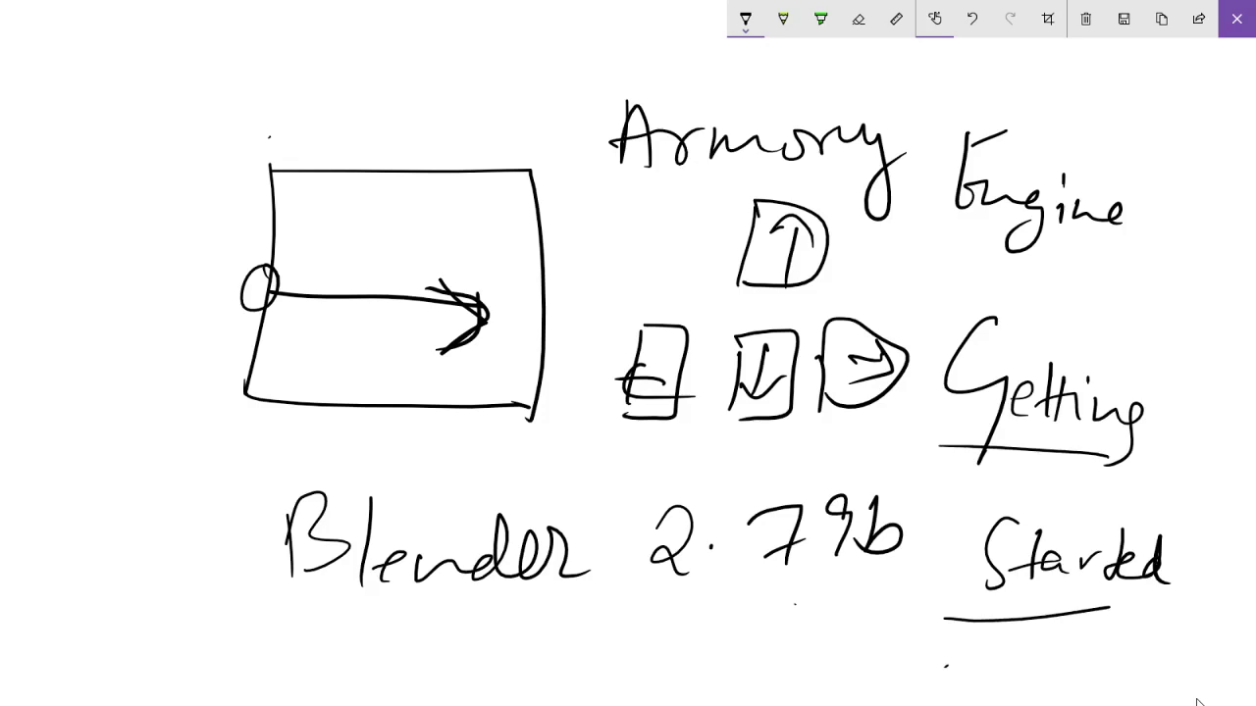
left_click(1236, 19)
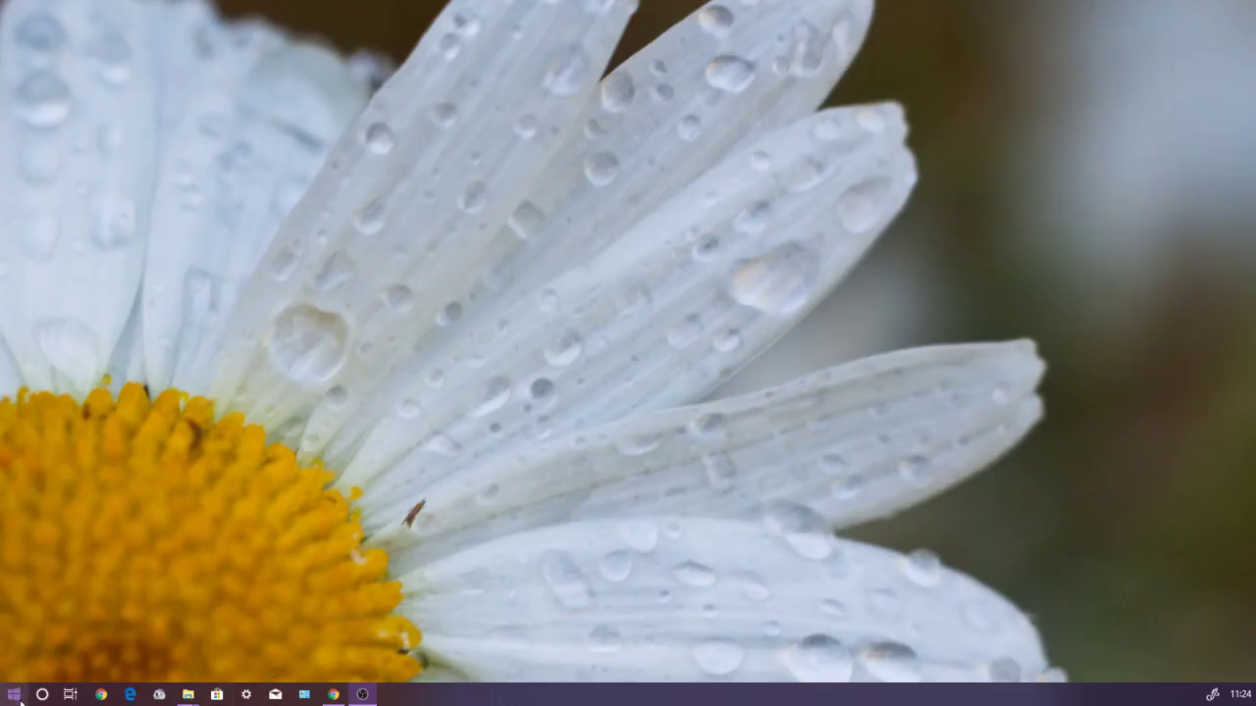
Step: Switch to Blender 2.79b by launching ArmoryBlender, and dismiss its splash screen
key("super")
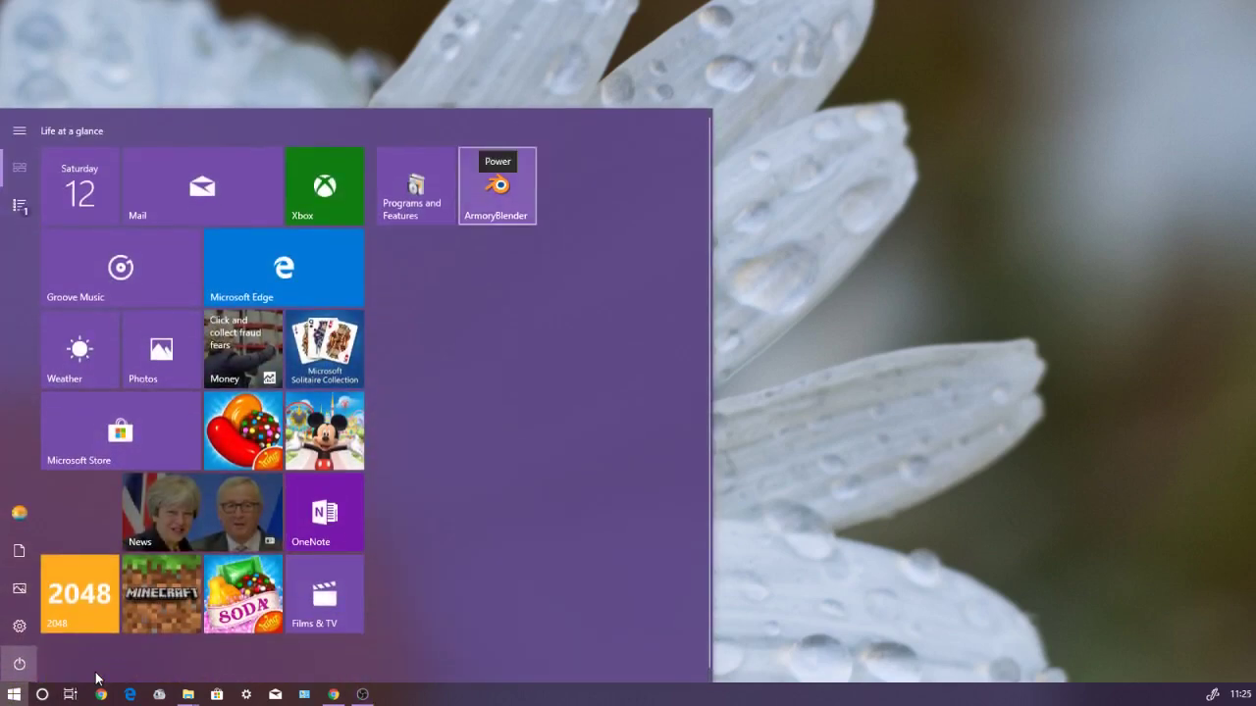
key("Escape")
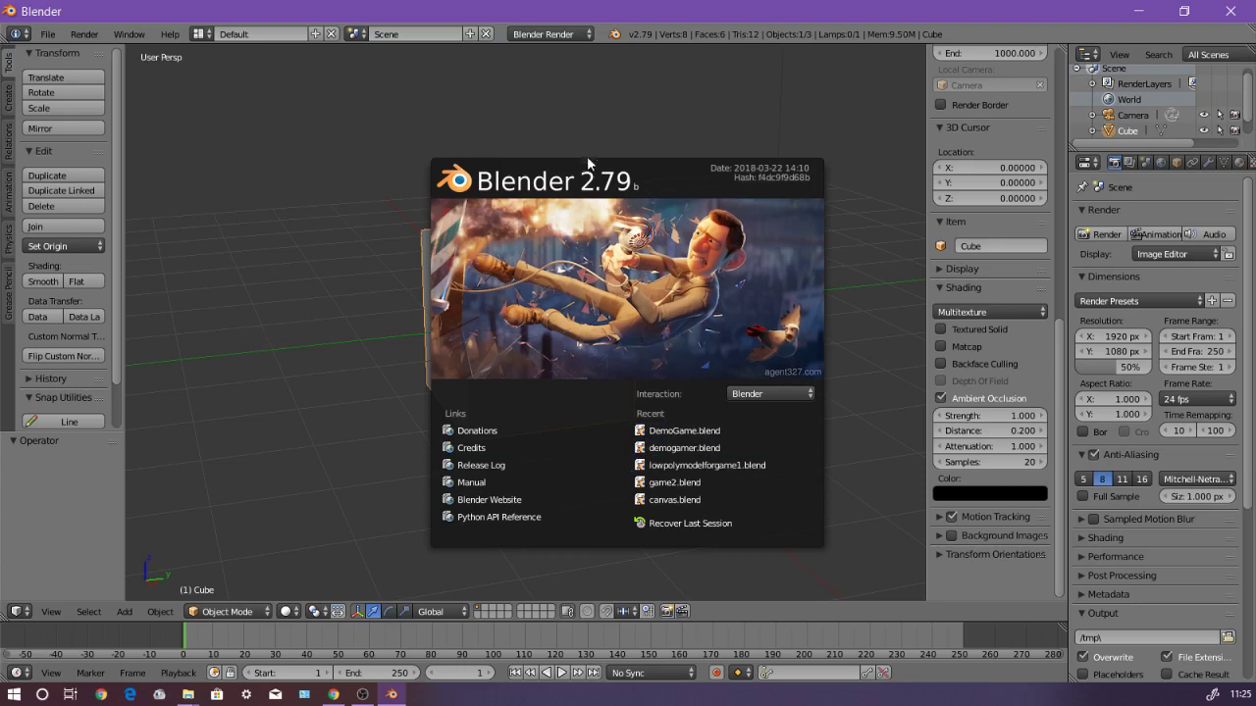
left_click(861, 340)
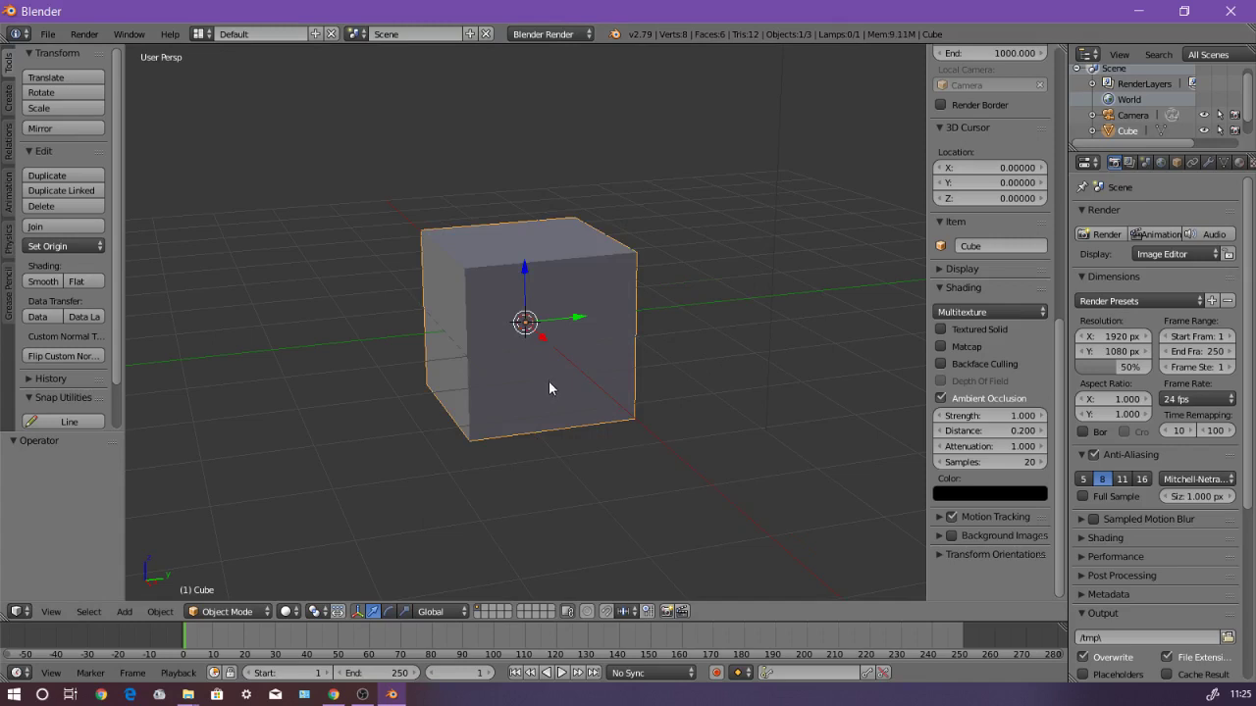
Step: Change the scene's render engine to Cycles Render
key("x")
left_click(547, 34)
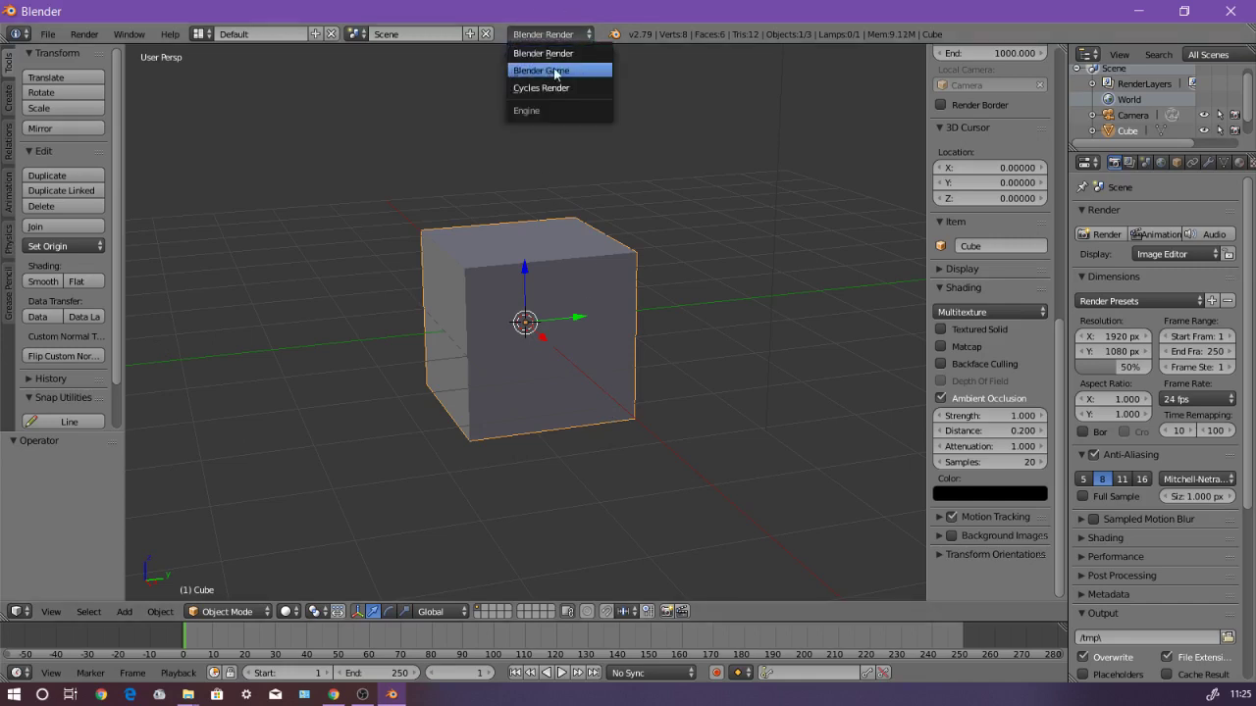
left_click(545, 35)
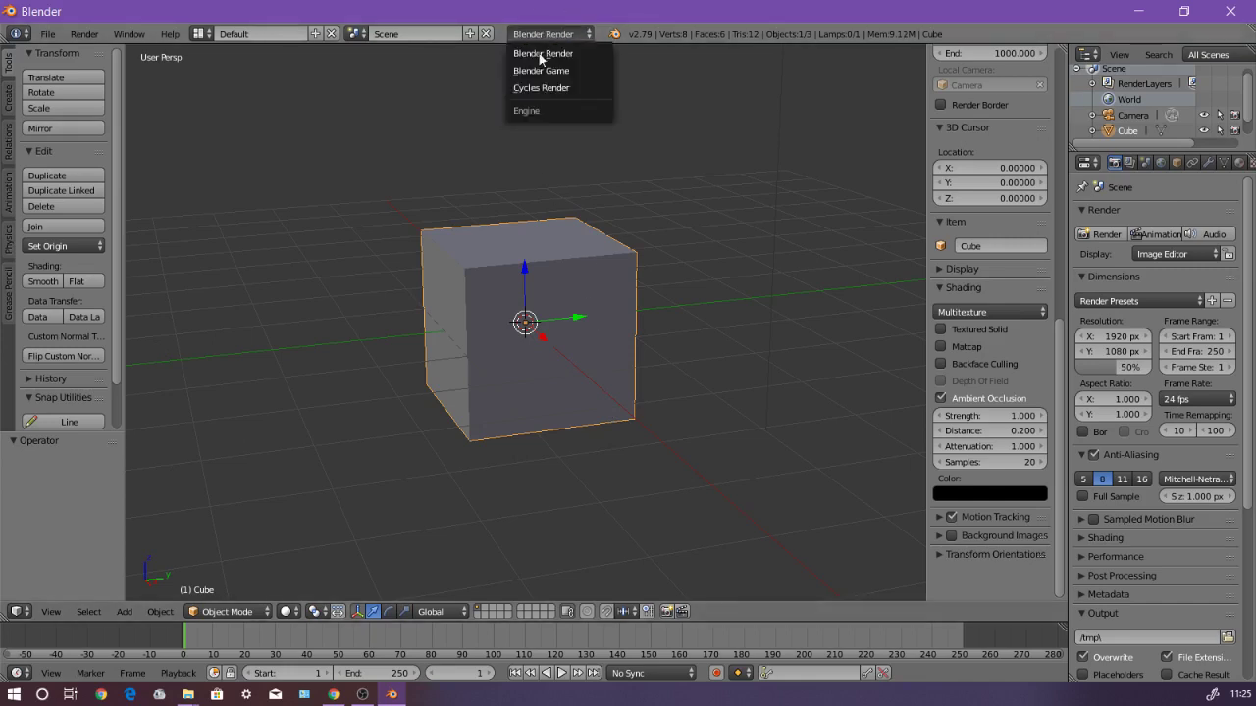
left_click(579, 50)
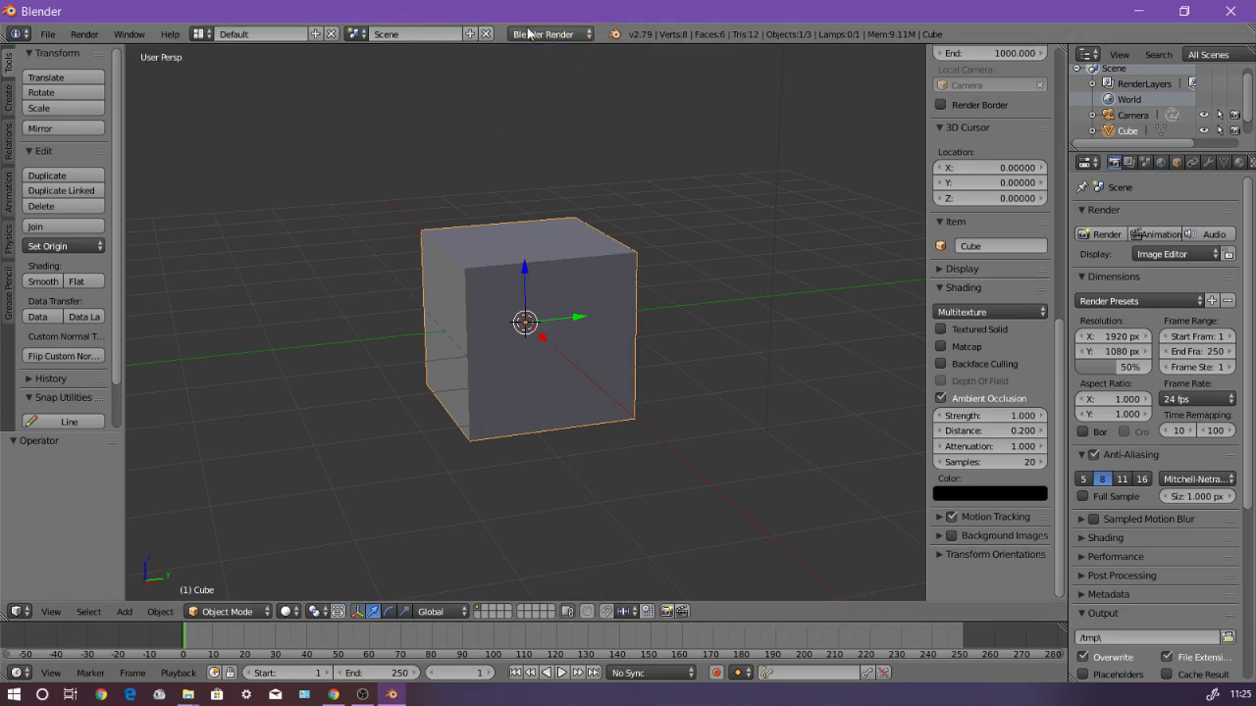
left_click(539, 36)
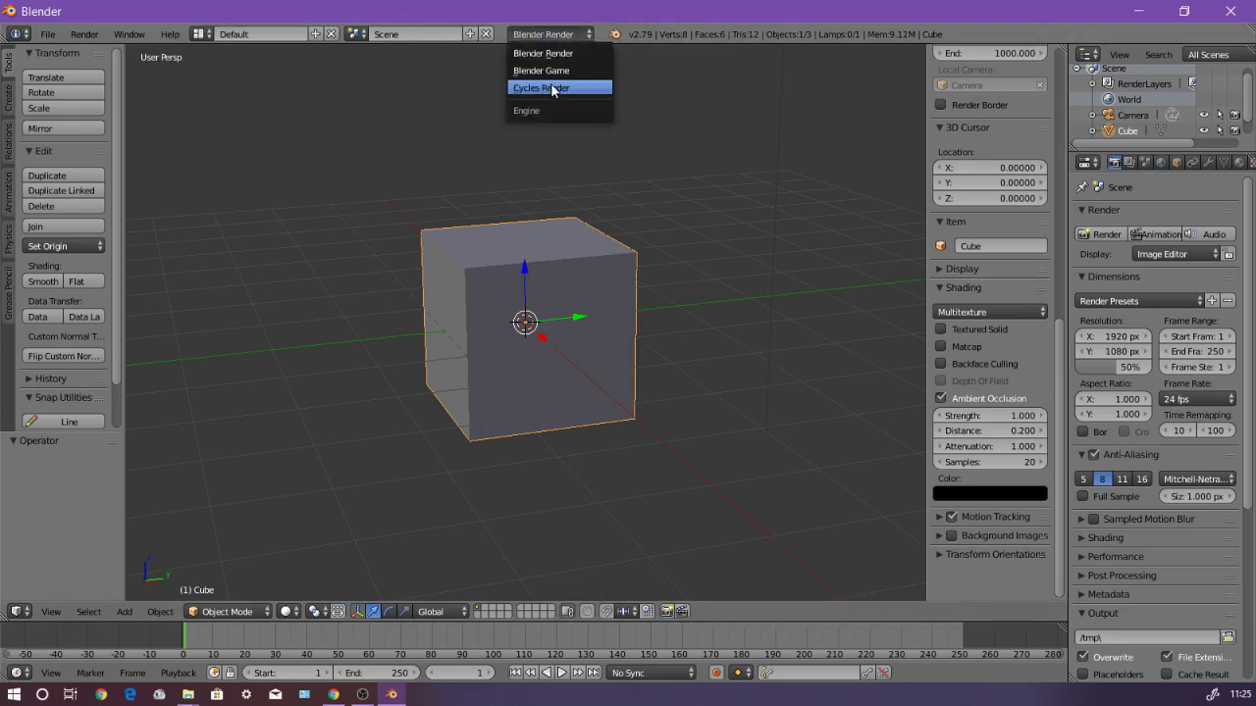
left_click(555, 89)
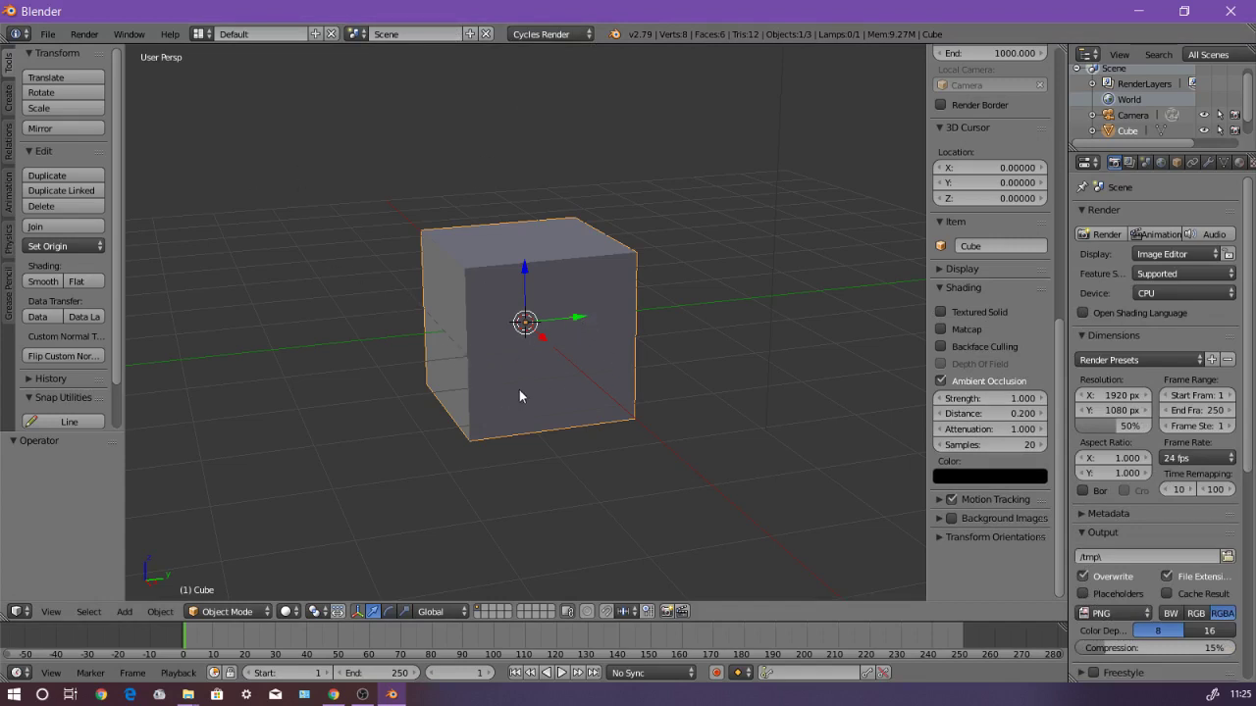
Step: Delete the default cube from the scene
key("x")
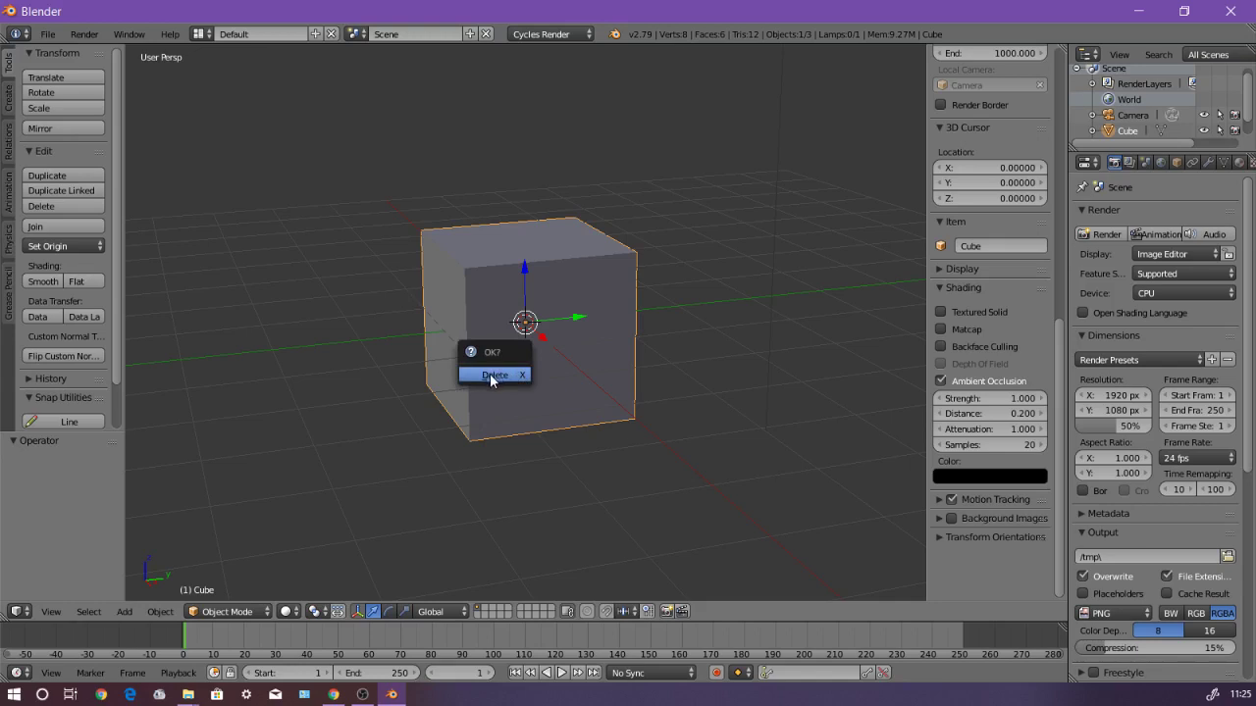
key("Escape")
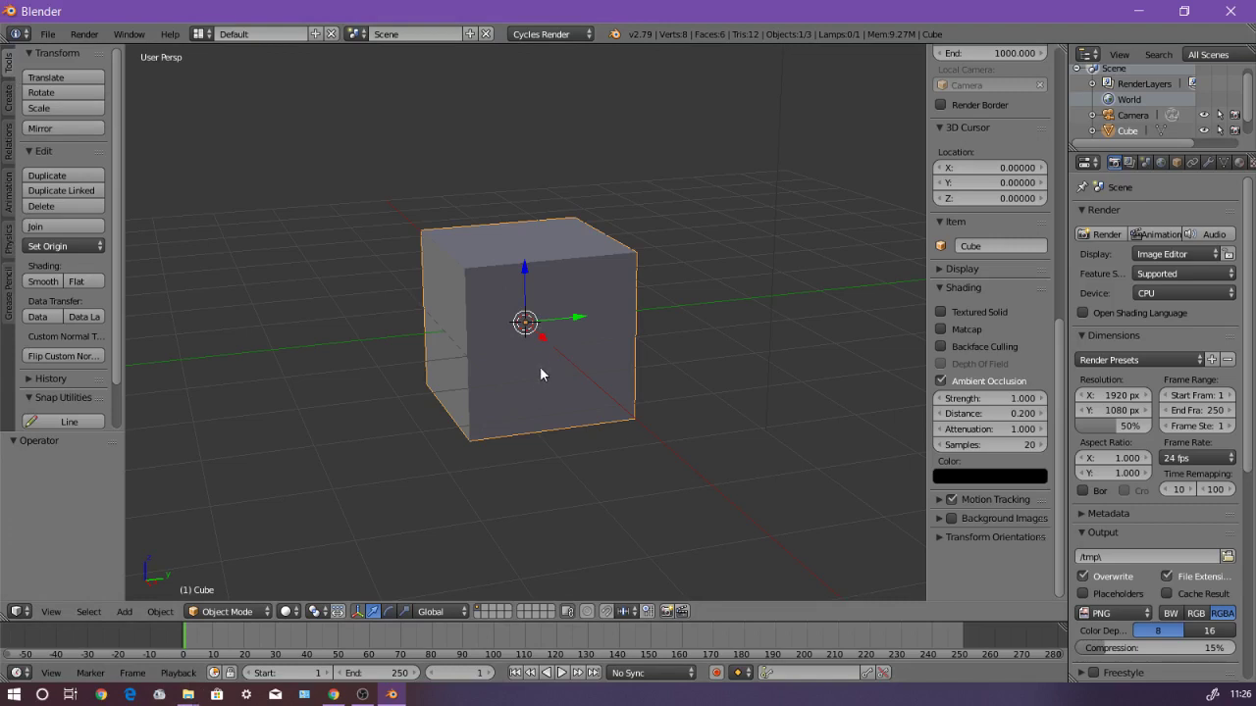
key("x")
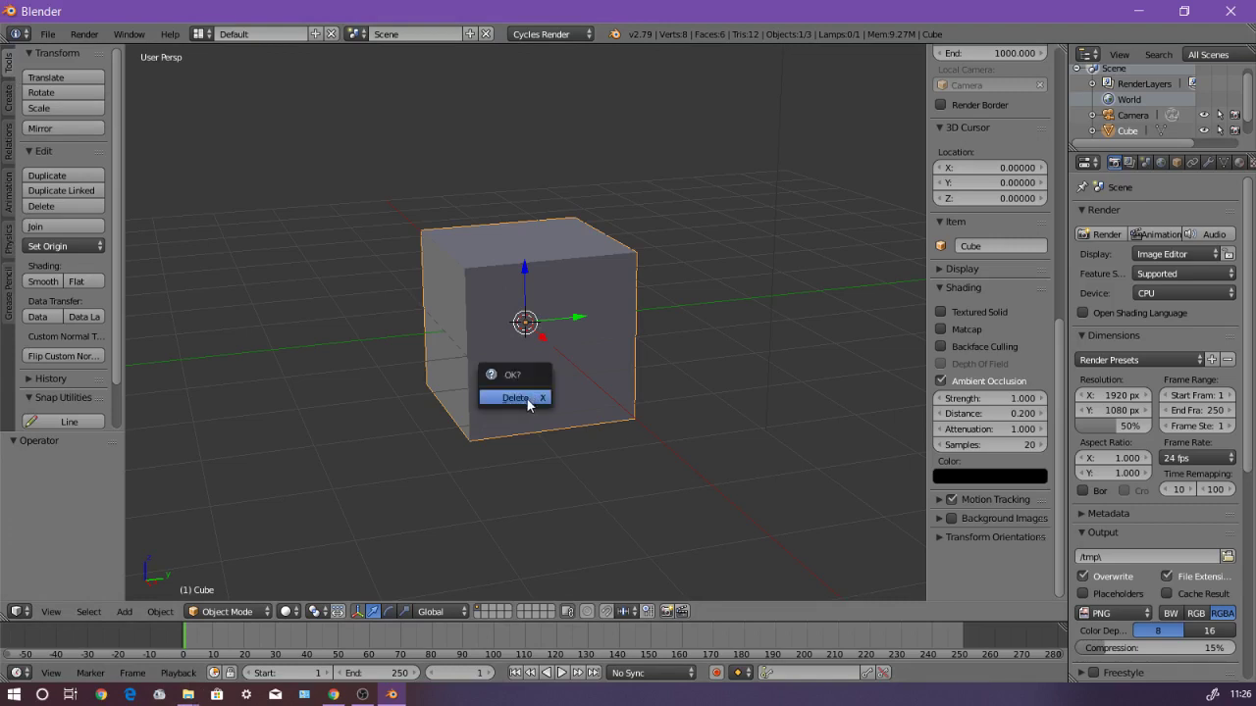
left_click(521, 398)
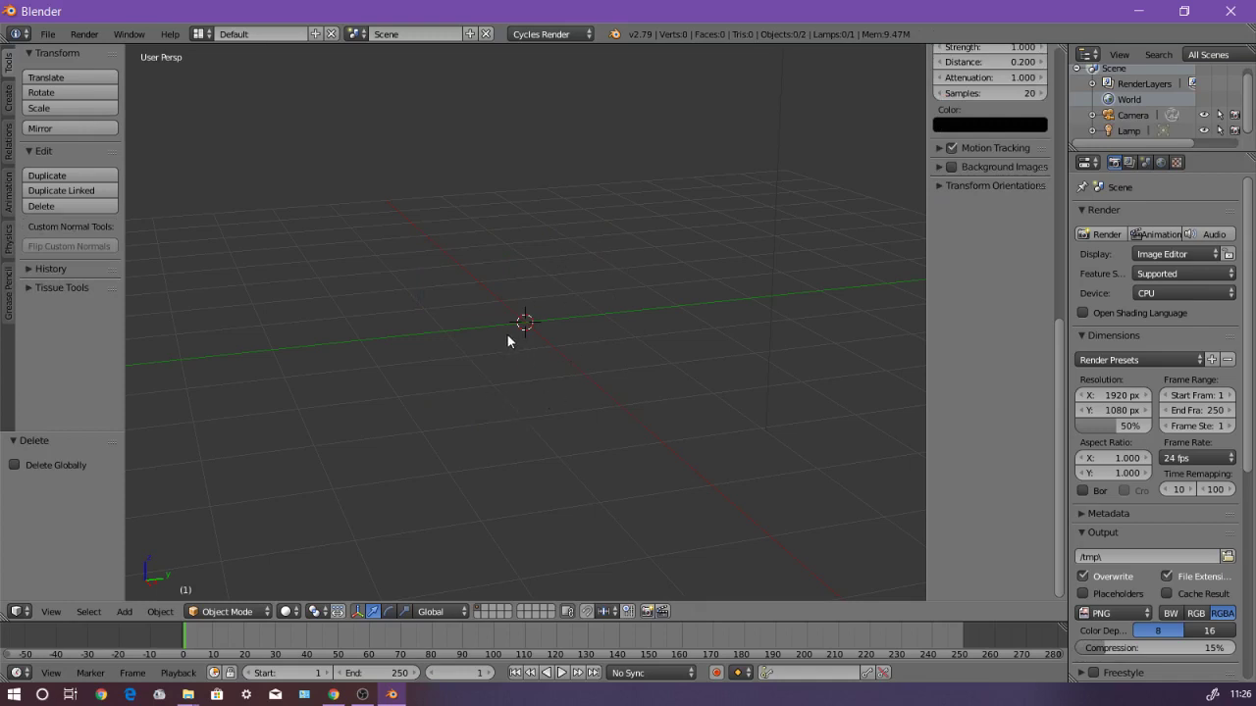
Step: Add a plane mesh at the scene origin
key("shift+a")
mouse_move(507, 324)
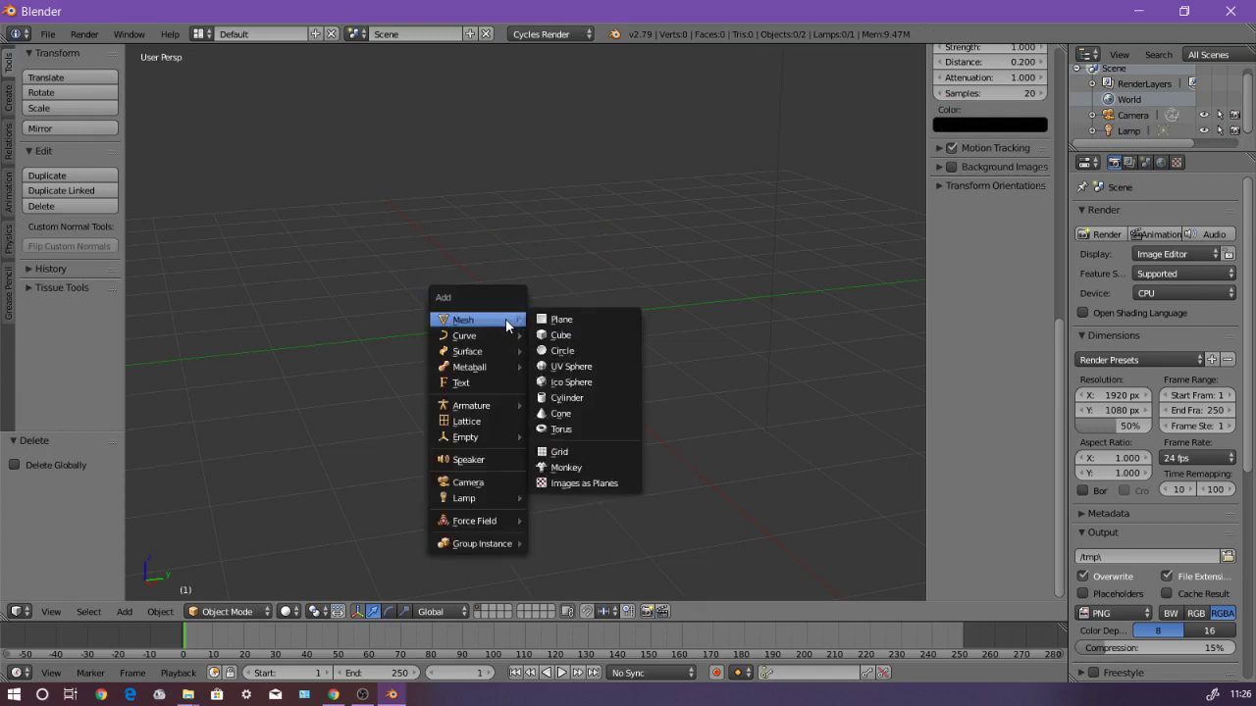
left_click(583, 322)
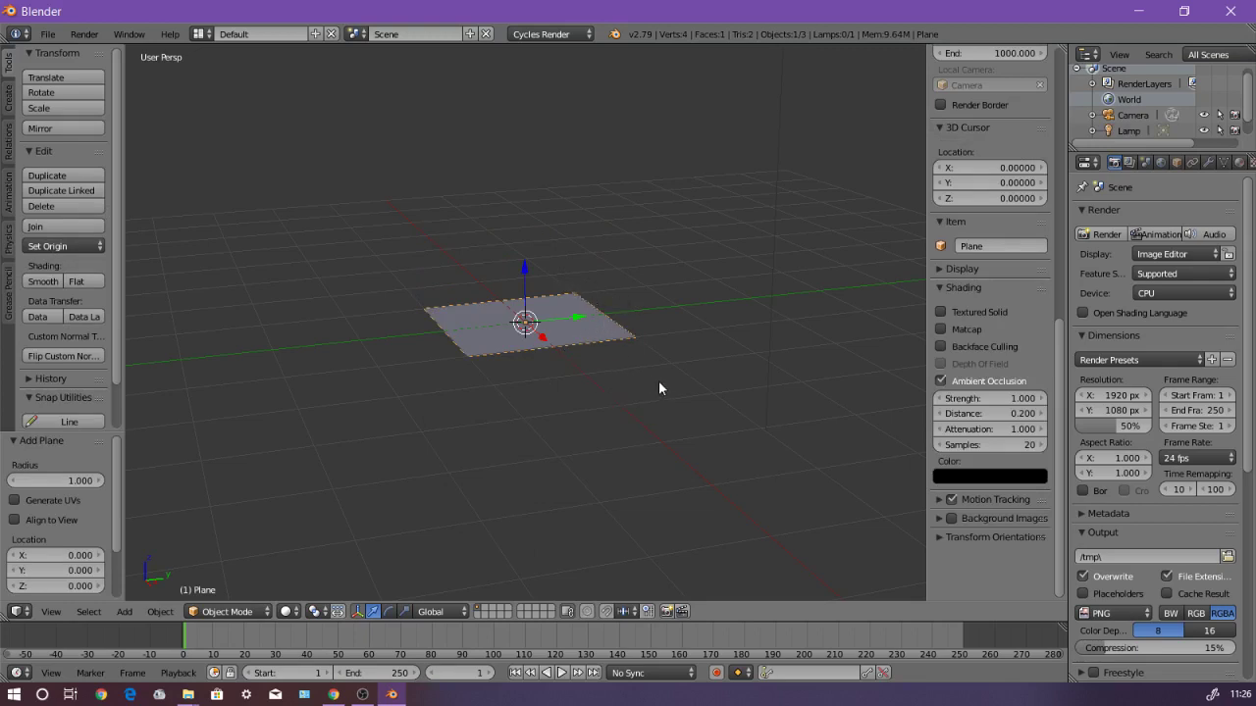
Step: Stretch the plane along the X axis into a long strip, scaling by about 3.92 and again by about 1.59
key("s")
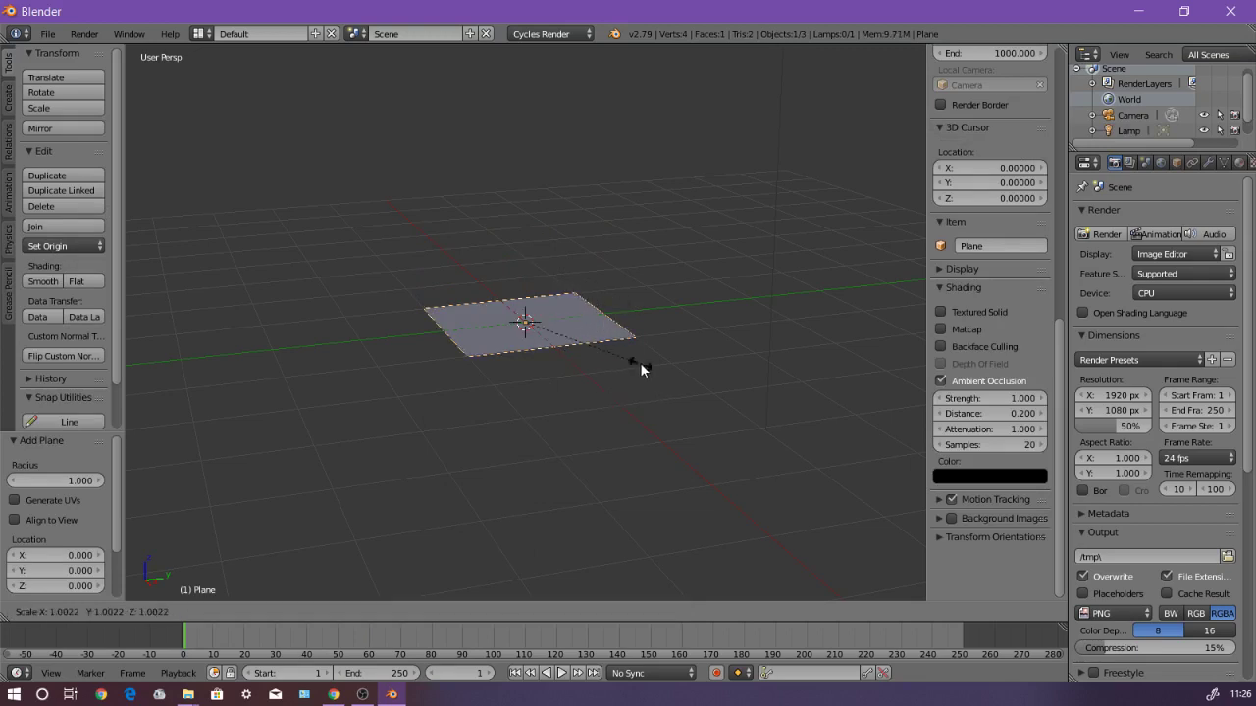
key("x")
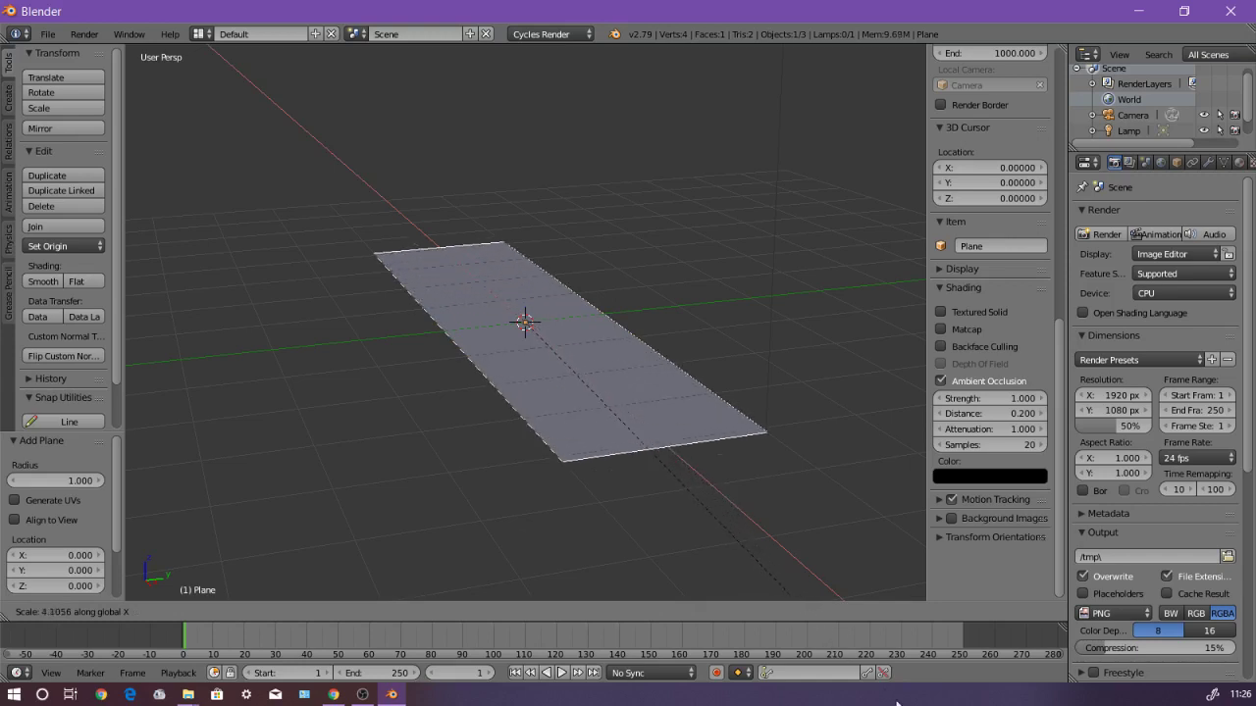
left_click(893, 626)
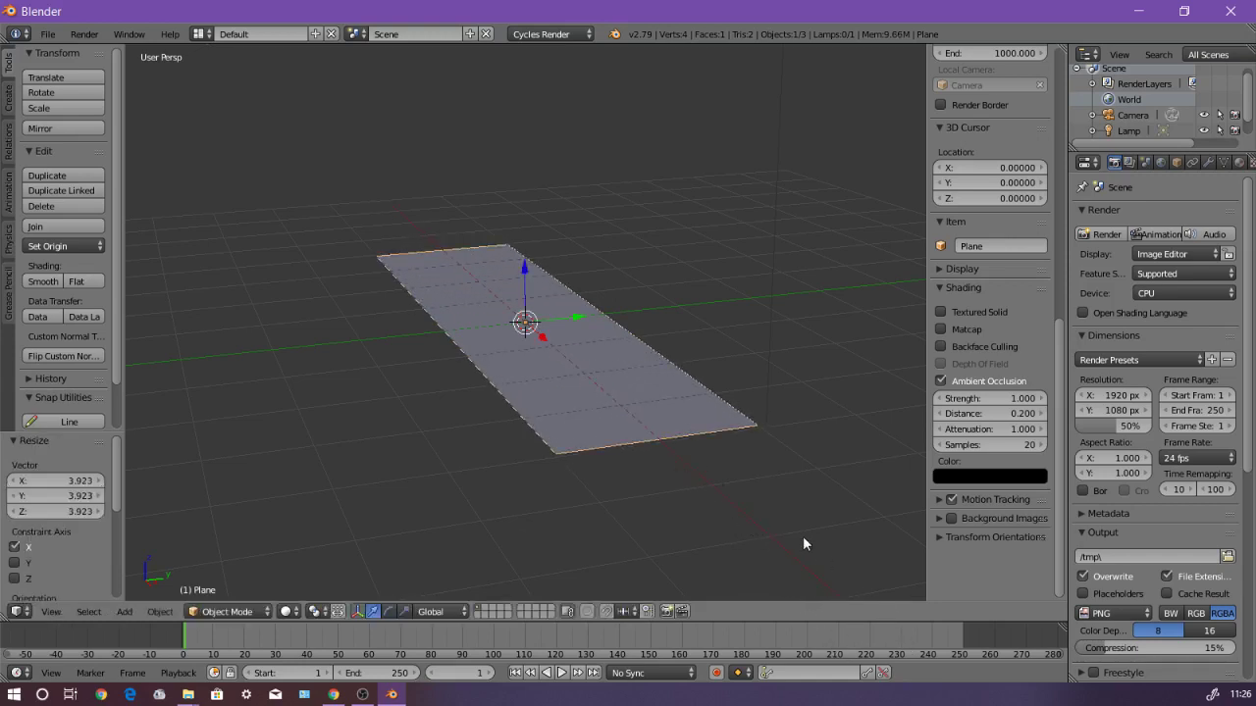
key("s")
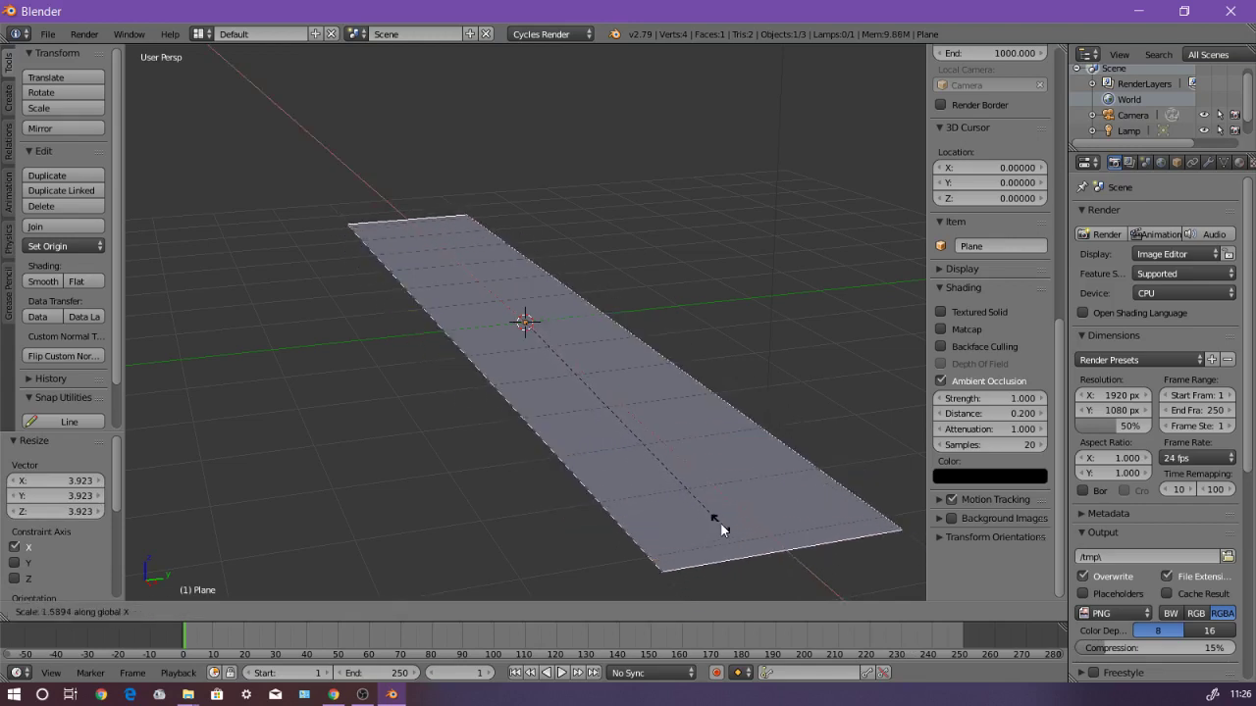
left_click(720, 532)
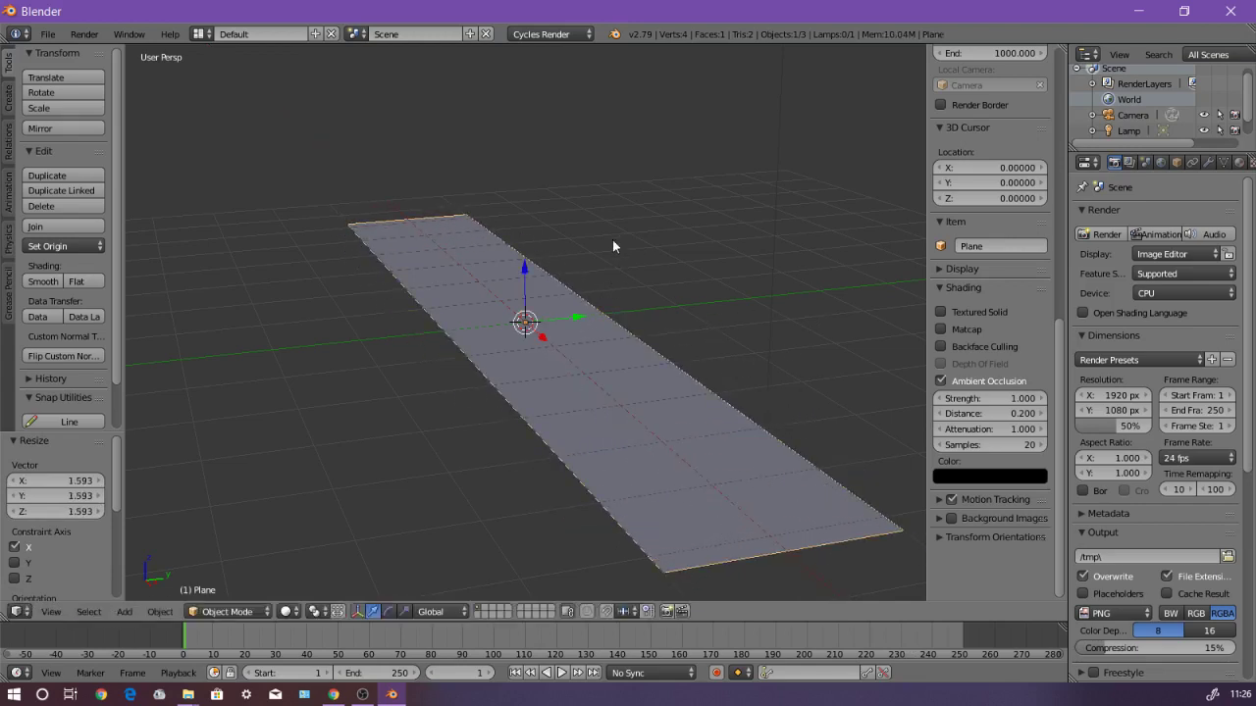
Step: Scale the whole plane up uniformly by about 1.2
mouse_move(723, 319)
middle_mouse_down()
mouse_move(703, 303)
mouse_move(720, 311)
mouse_move(711, 324)
middle_mouse_up()
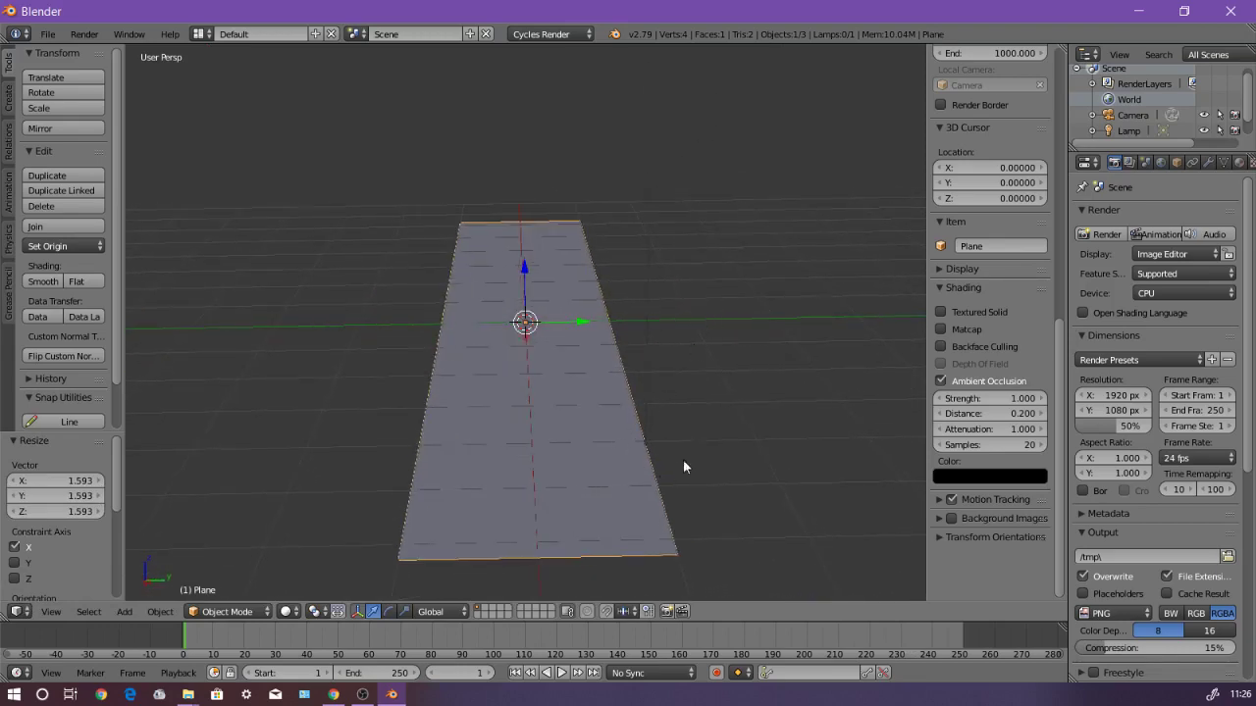
middle_click_drag(693, 454, 848, 393)
key("x")
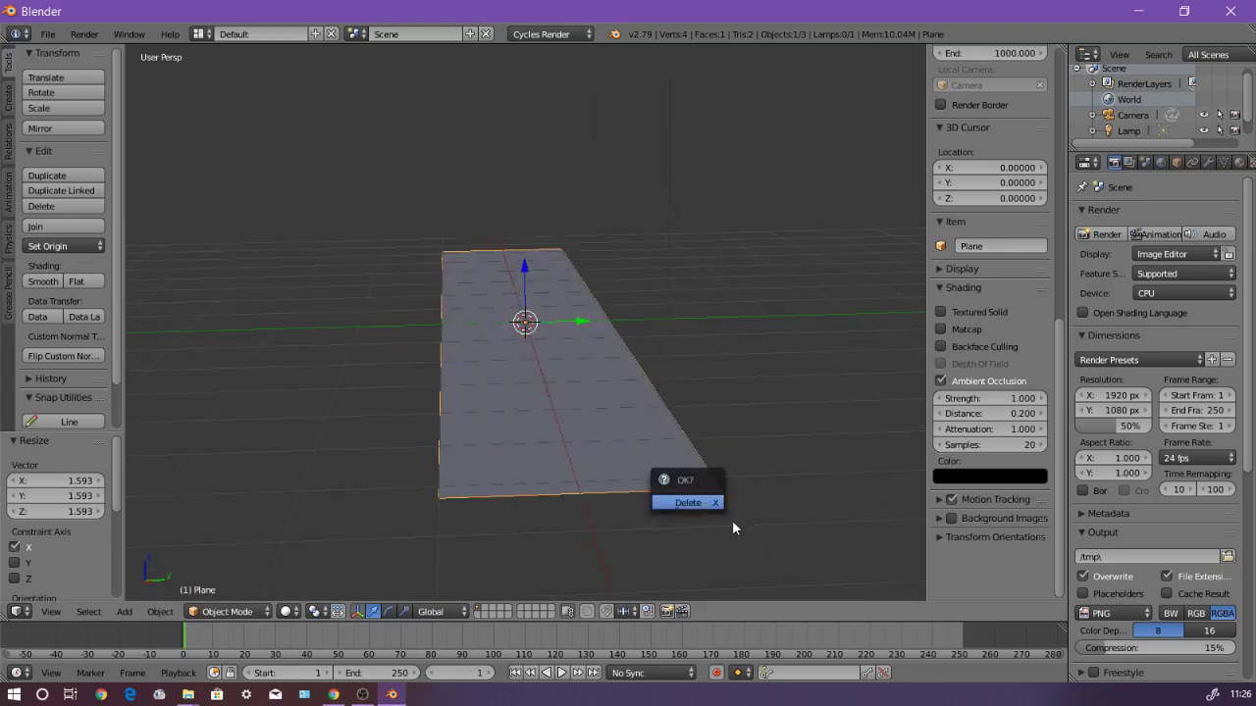
key("Escape")
key("s")
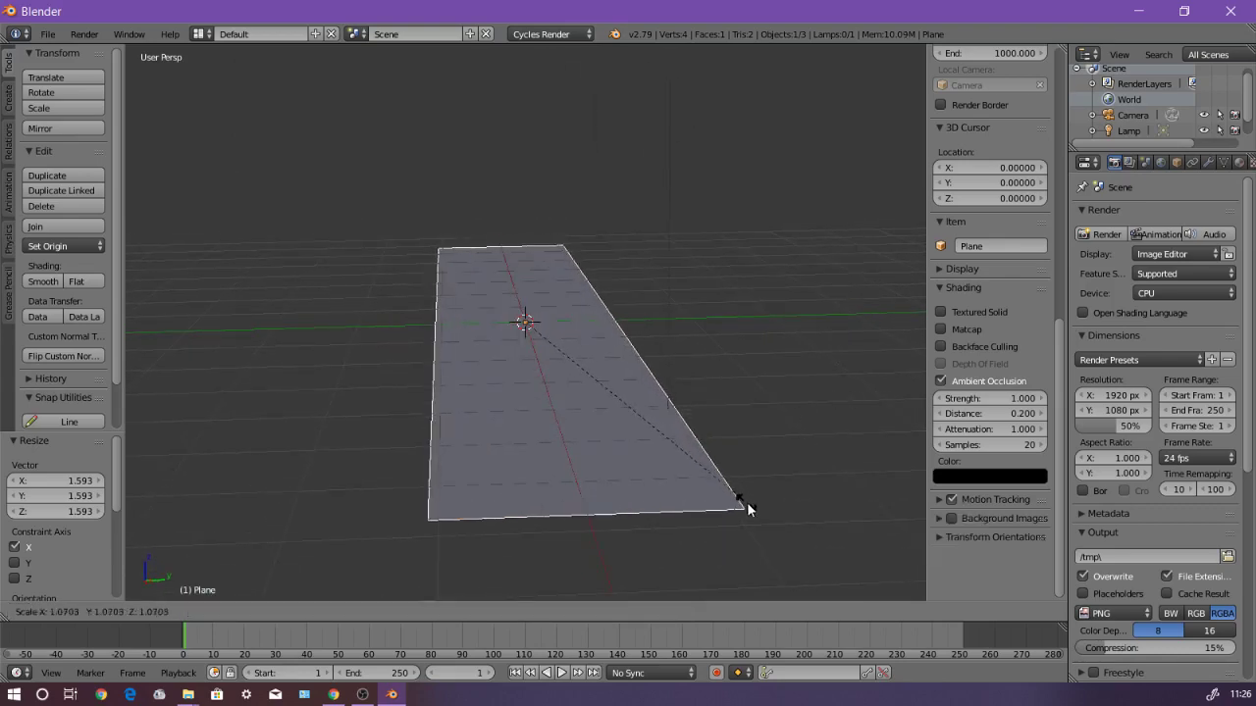
left_click(751, 552)
middle_click_drag(732, 528, 750, 547)
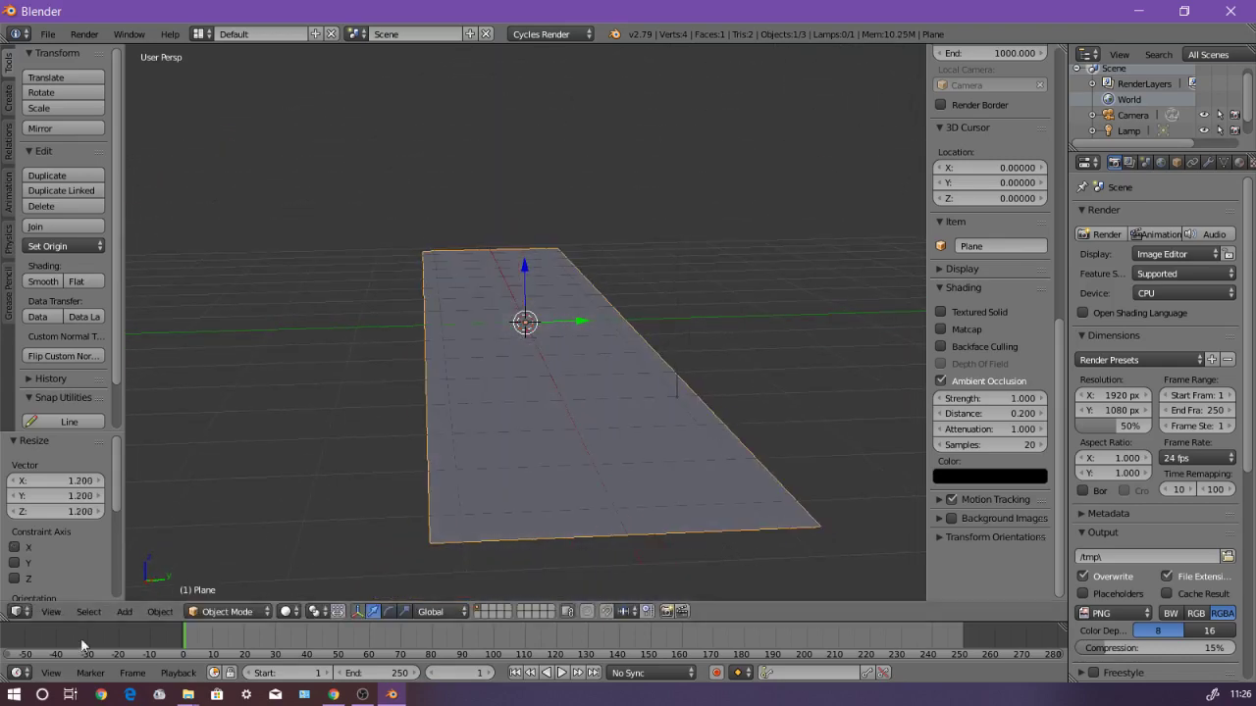
Step: Enter Edit Mode on the plane and subdivide it with one cut
left_click(233, 613)
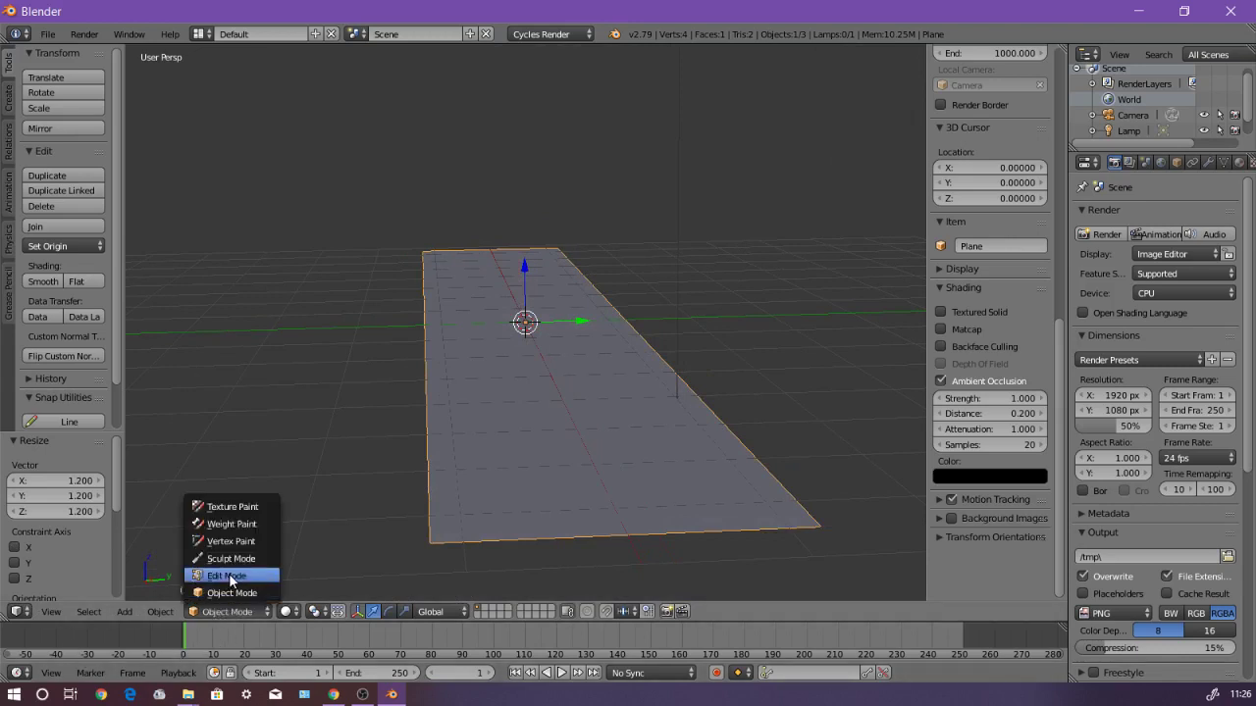
left_click(230, 577)
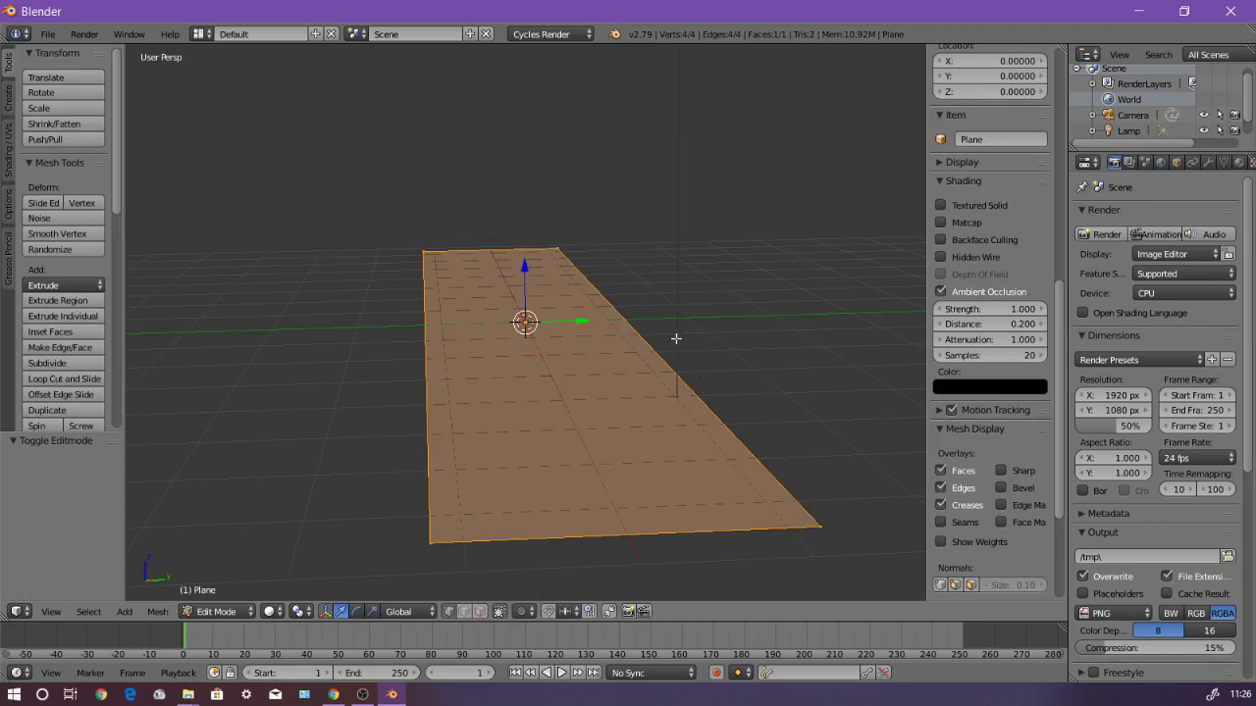
middle_click_drag(578, 356, 601, 359)
key("w")
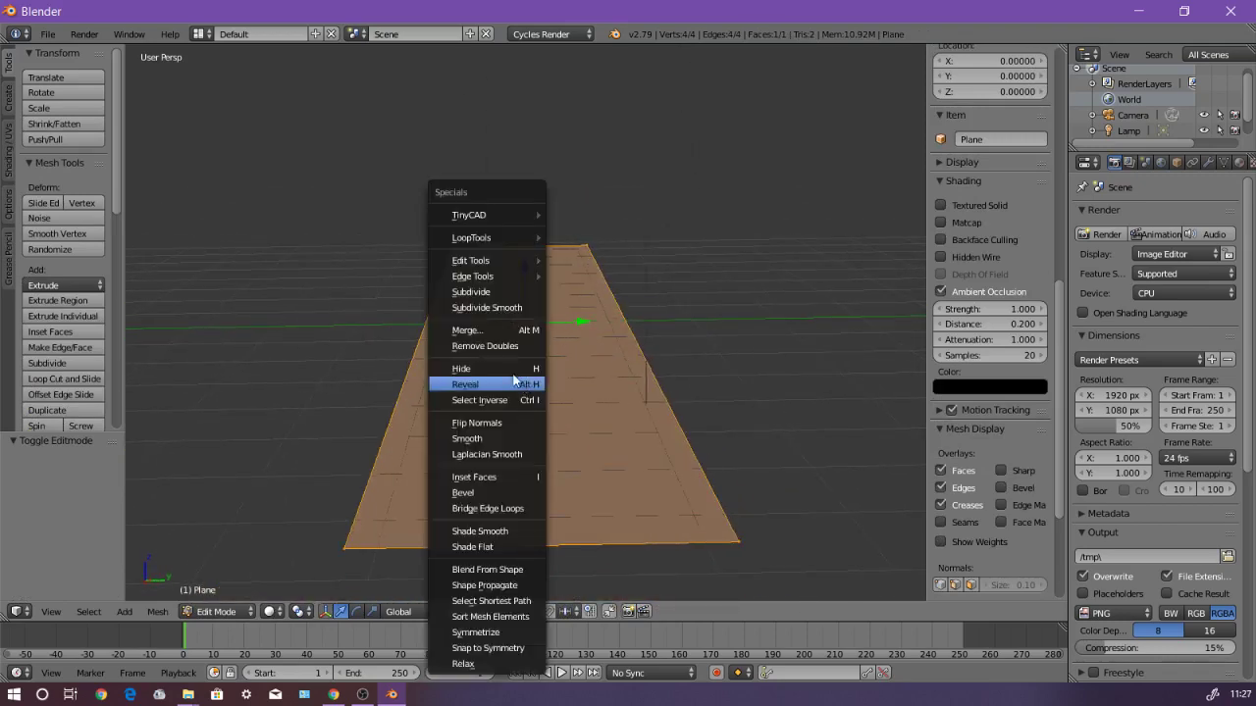
left_click(510, 292)
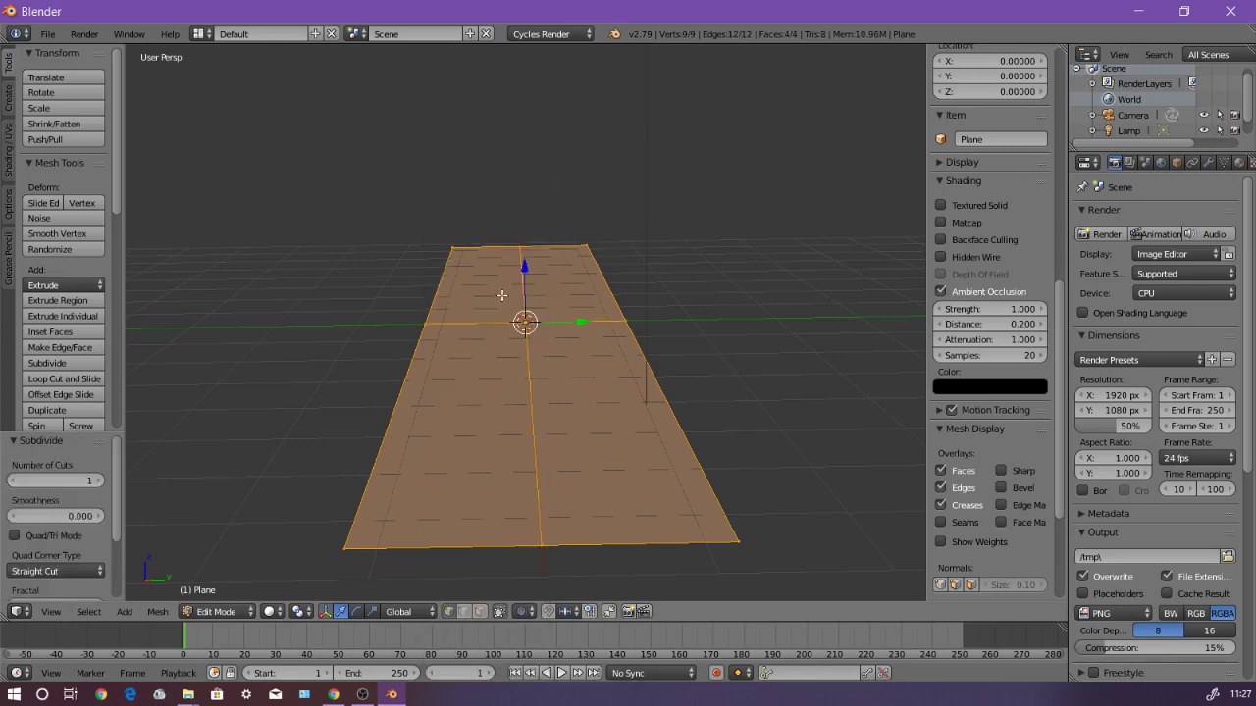
mouse_move(659, 360)
middle_mouse_down()
mouse_move(622, 383)
mouse_move(673, 391)
mouse_move(701, 363)
mouse_move(661, 373)
mouse_move(653, 361)
middle_mouse_up()
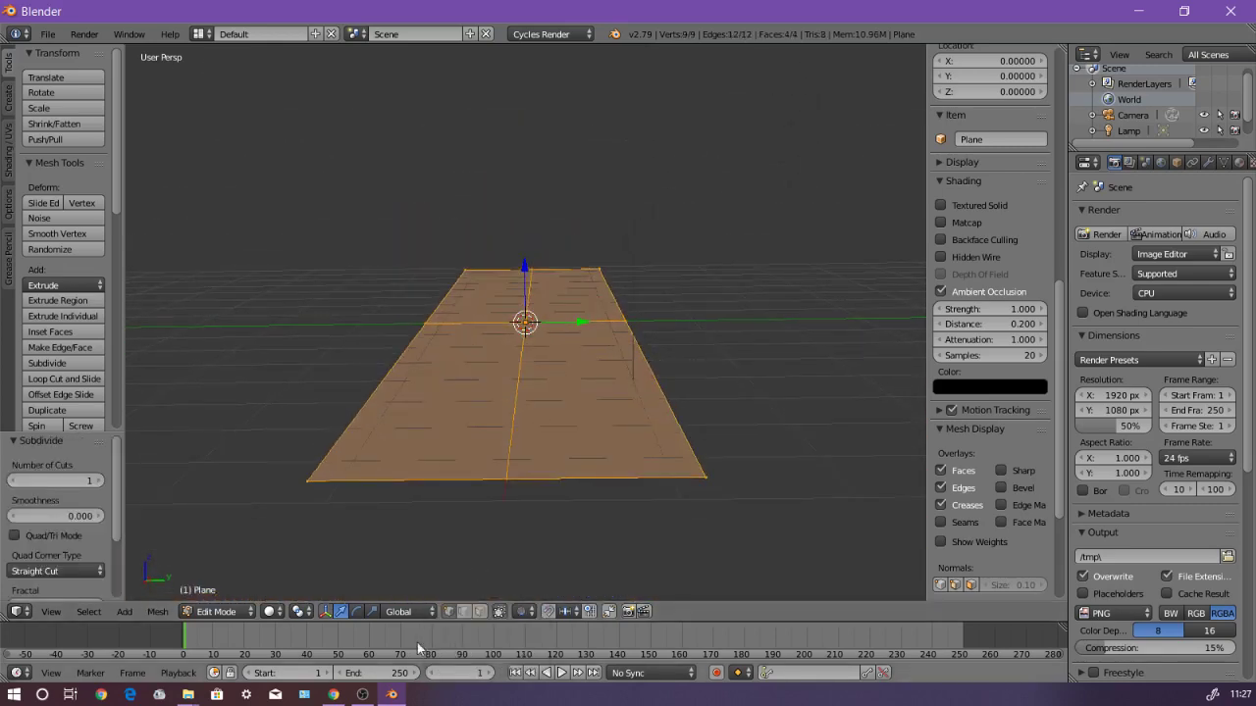
Step: Switch the plane's mesh editing to face selection and clear the current selection
left_click(477, 613)
key("r")
left_click(630, 377)
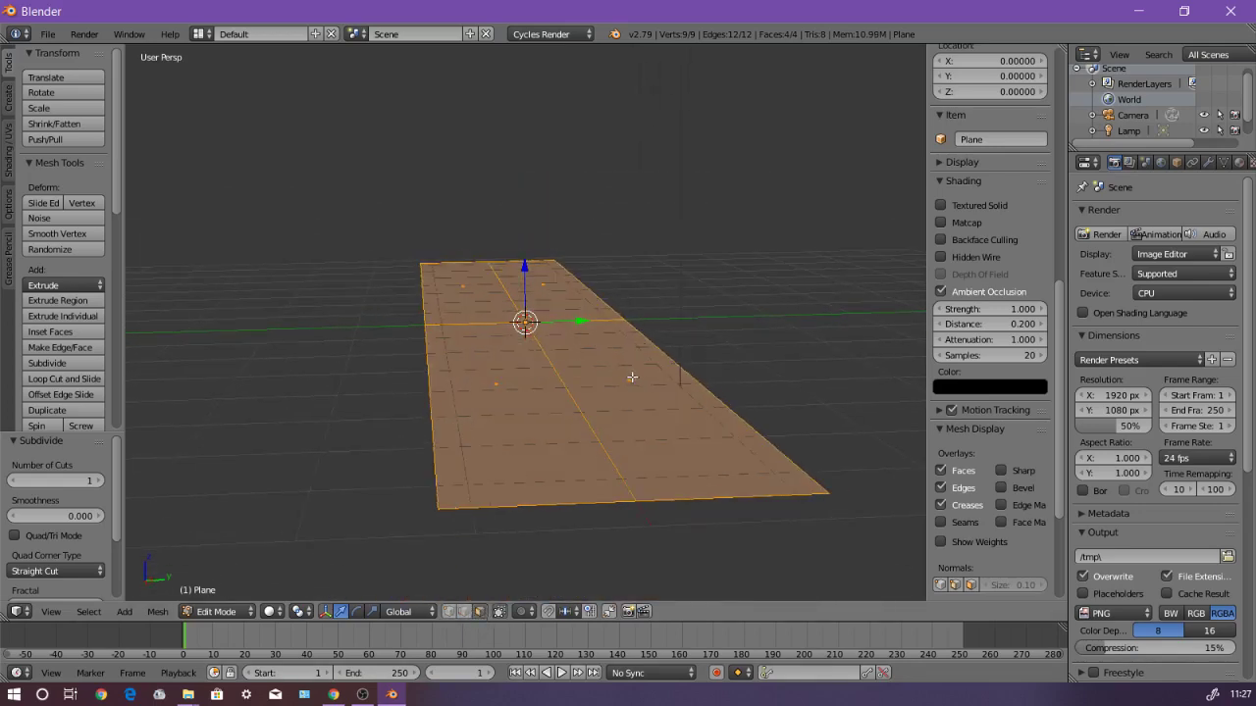
key("a")
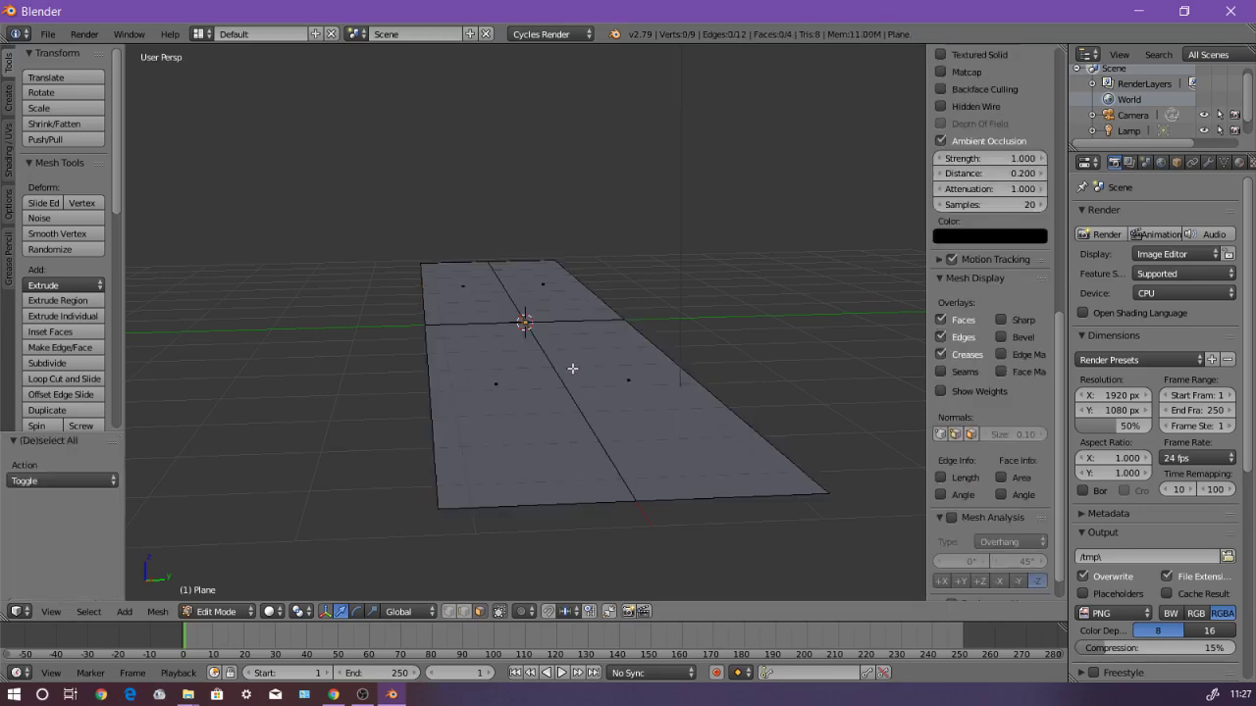
Step: Try moving the far-left quarter face of the plane on its own
middle_click_drag(740, 341, 751, 374)
right_click(537, 527)
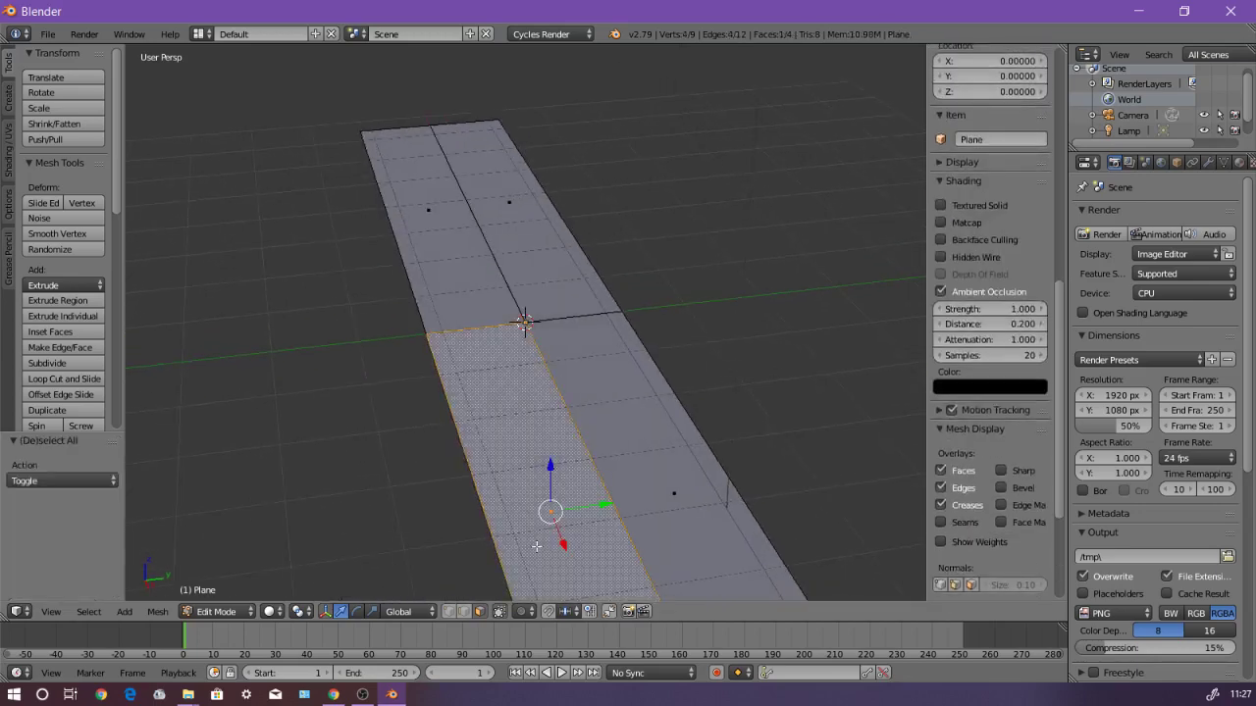
right_click(622, 407)
key("g")
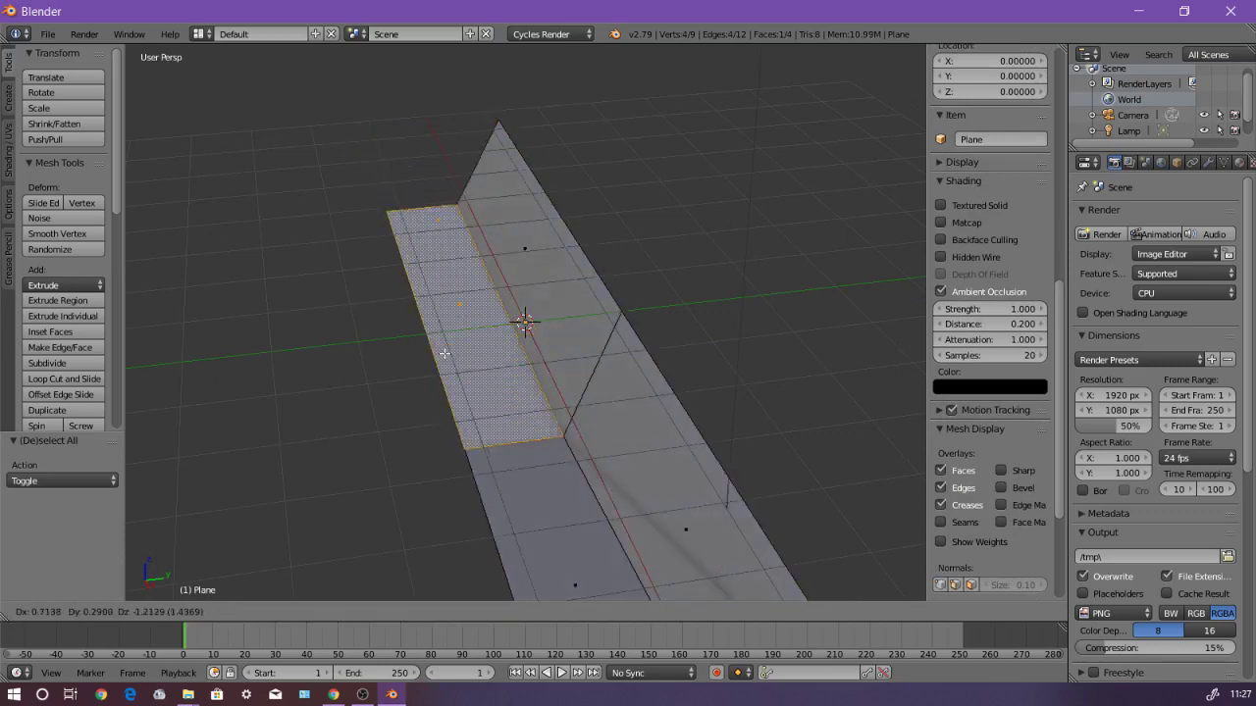
right_click(470, 339)
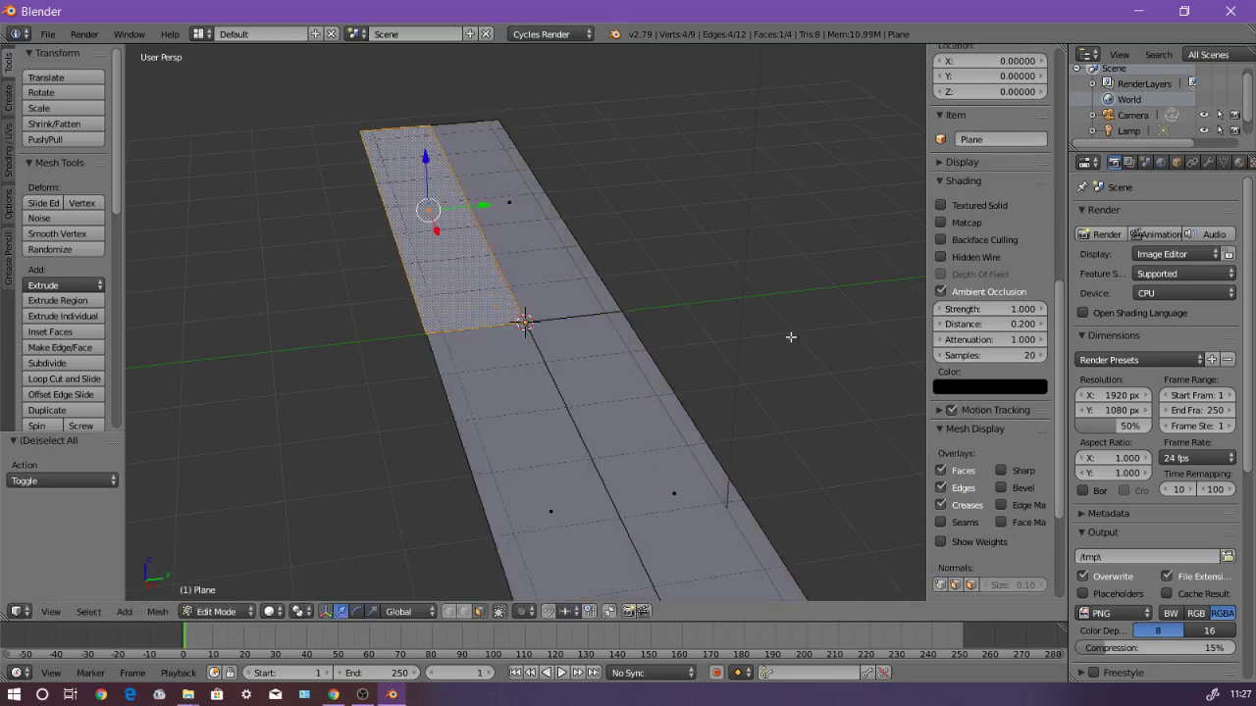
Step: Select all four faces of the plane
middle_click_drag(795, 333, 751, 304)
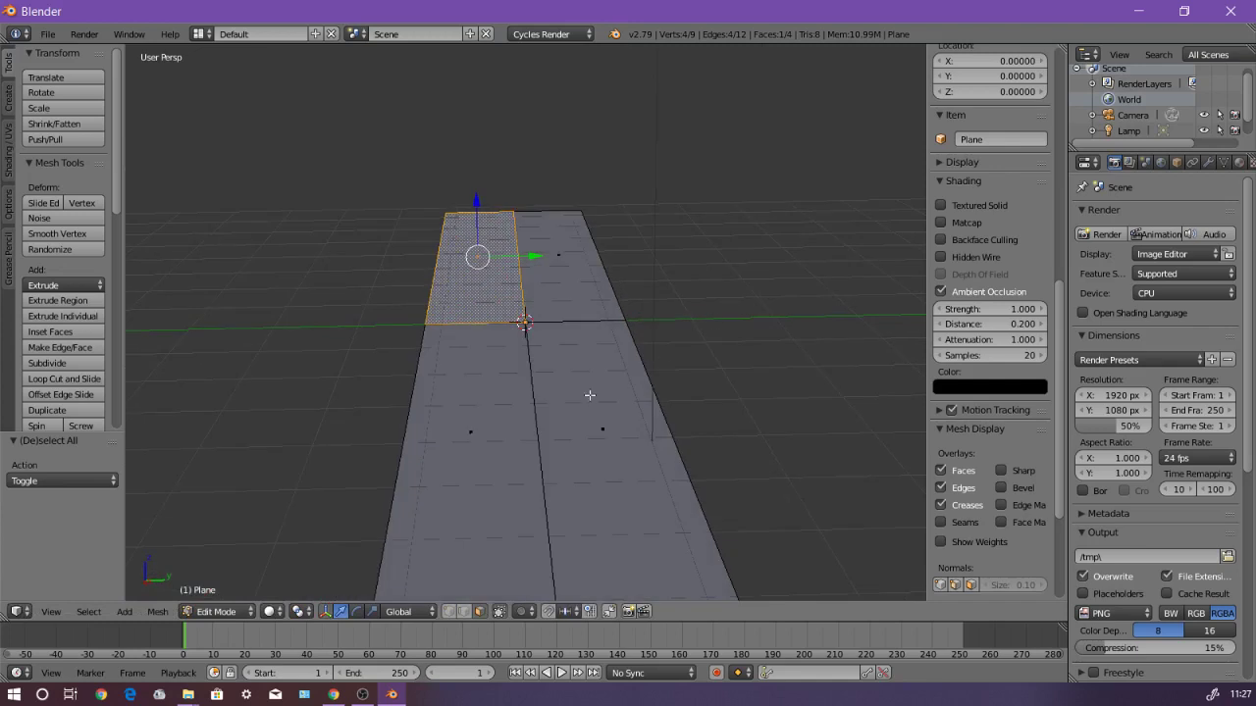
key("a")
key("a")
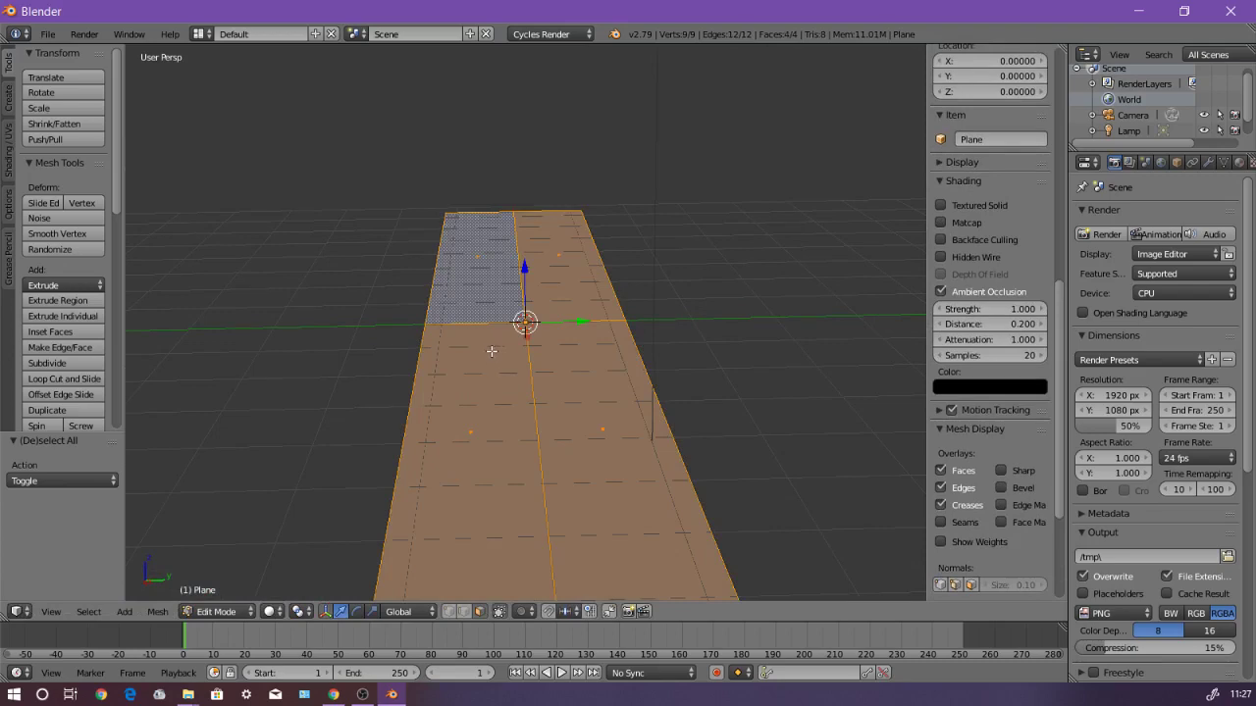
key("a")
key("a")
key("s")
key("y")
left_click(760, 376)
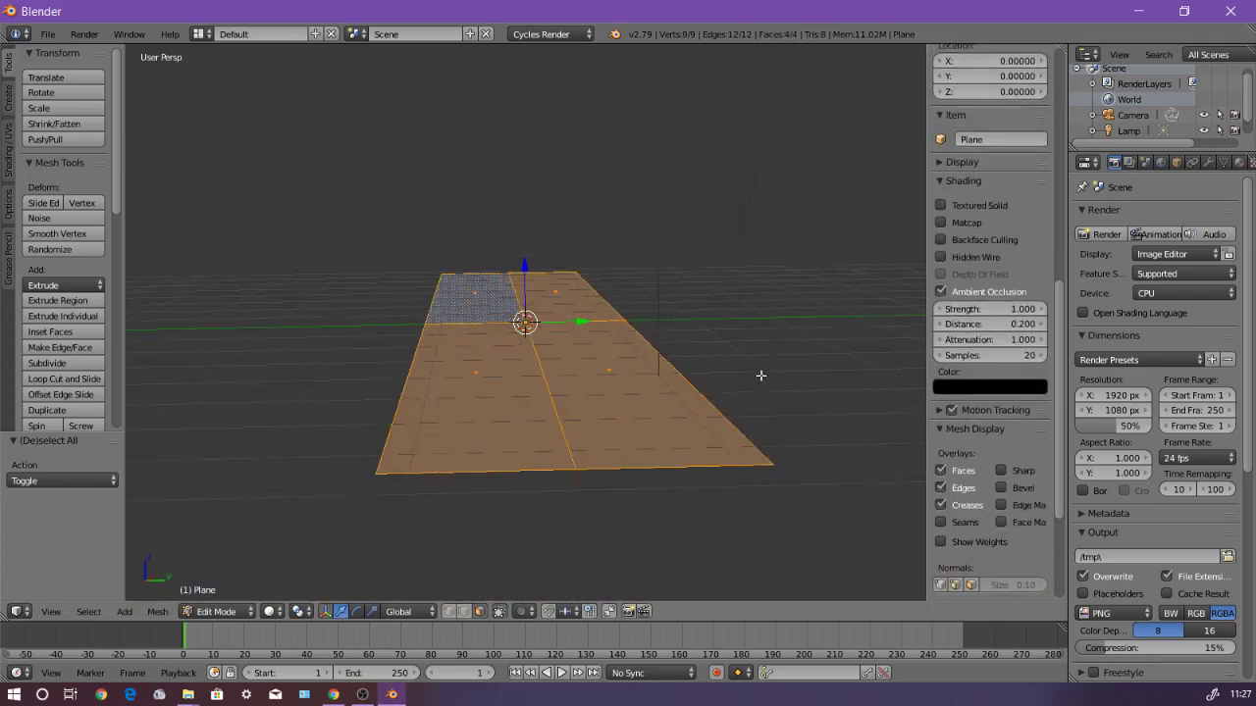
key("ctrl+z")
key("s")
key("y")
left_click(757, 377)
key("s")
key("y")
left_click(759, 383)
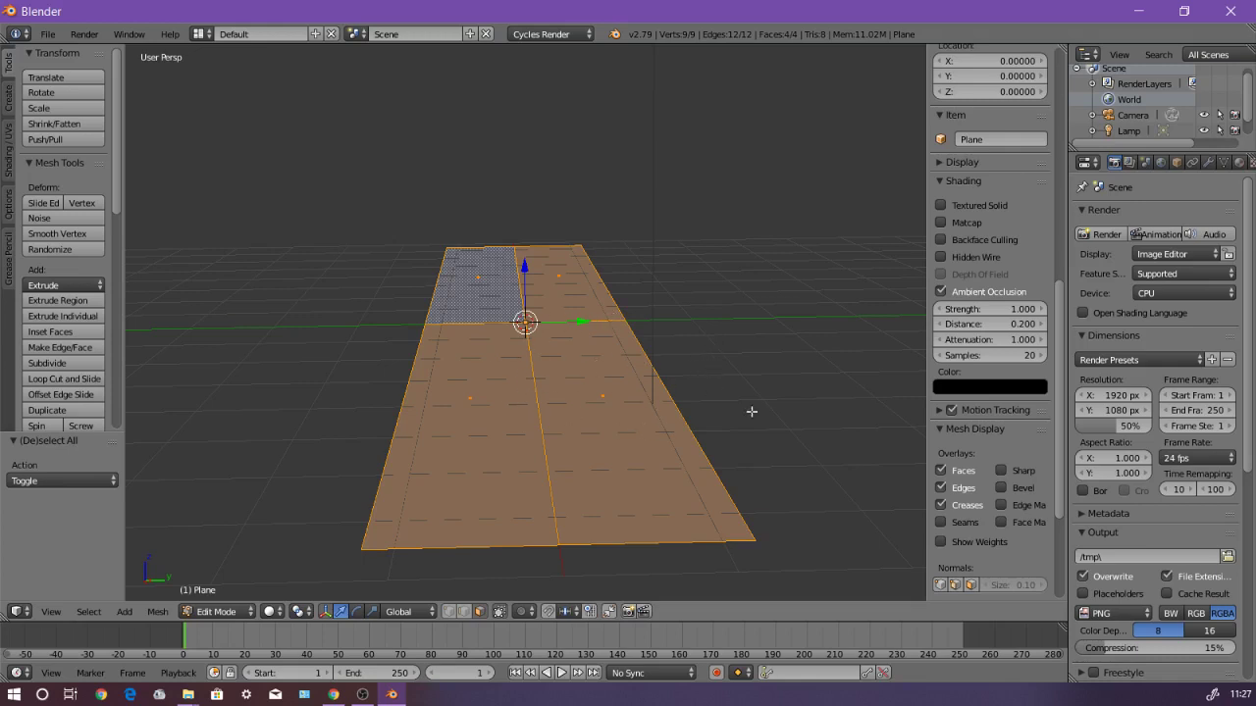
Step: Subdivide the whole plane twice more with one cut each time
key("w")
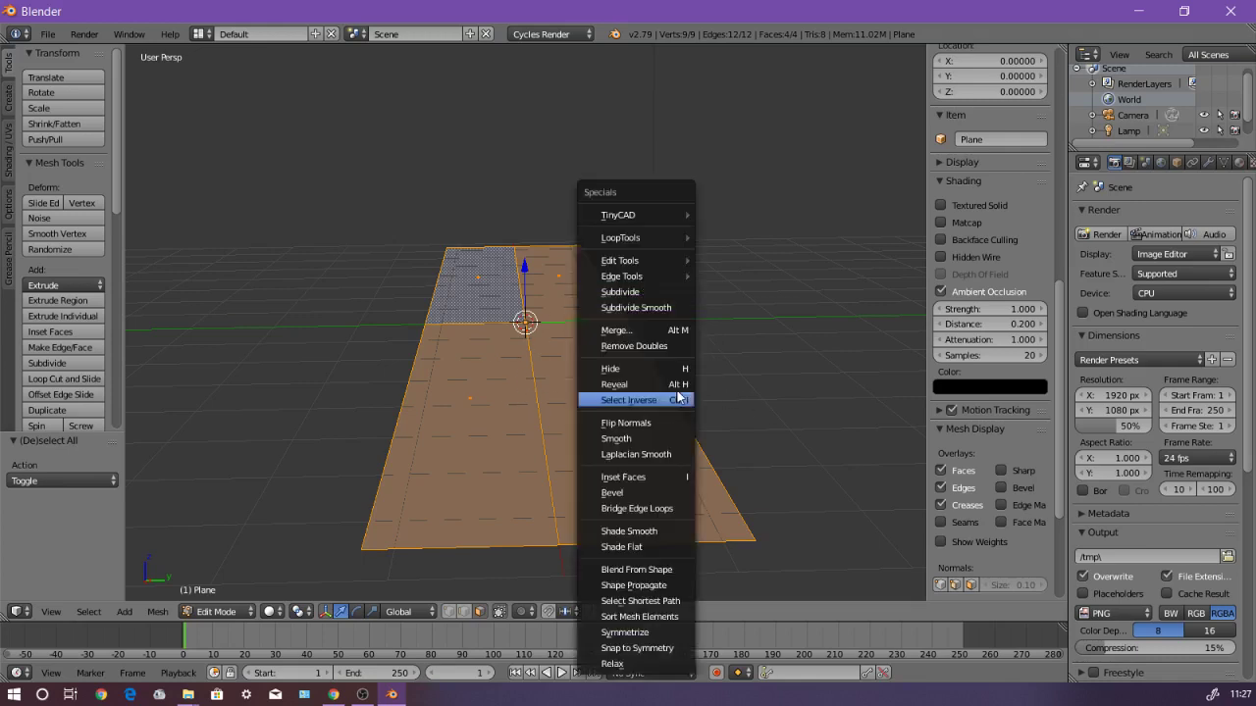
left_click(632, 285)
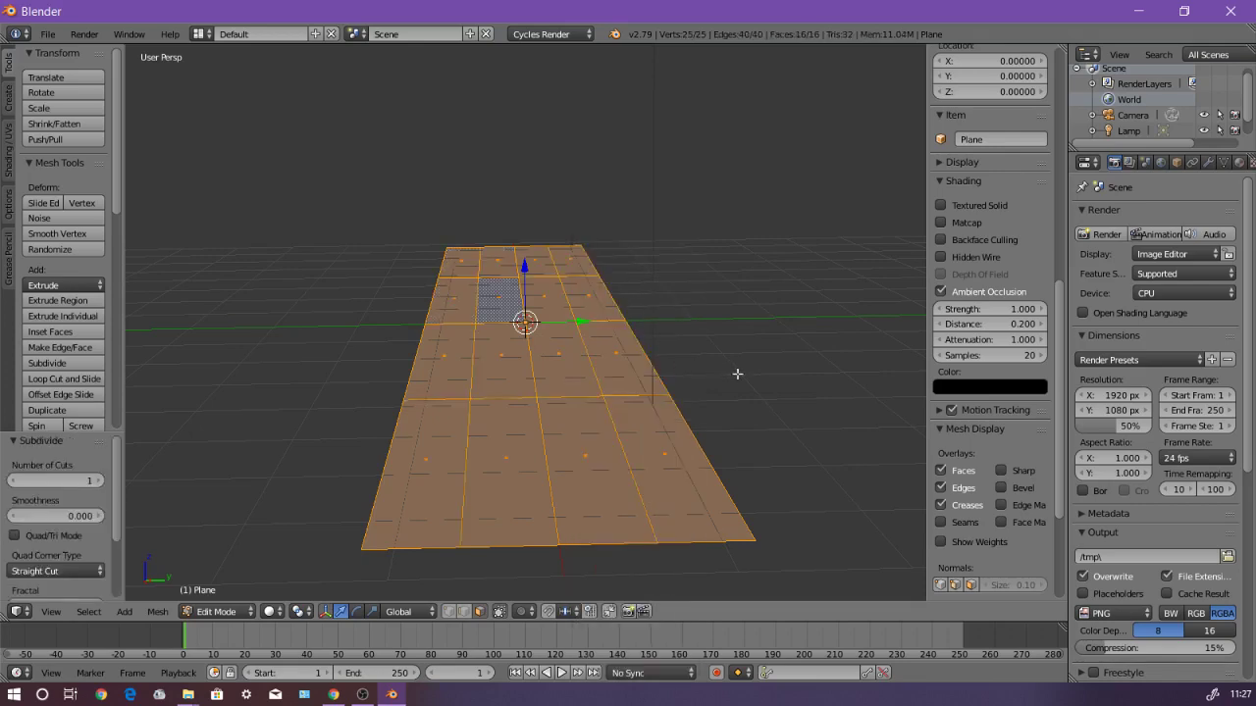
key("w")
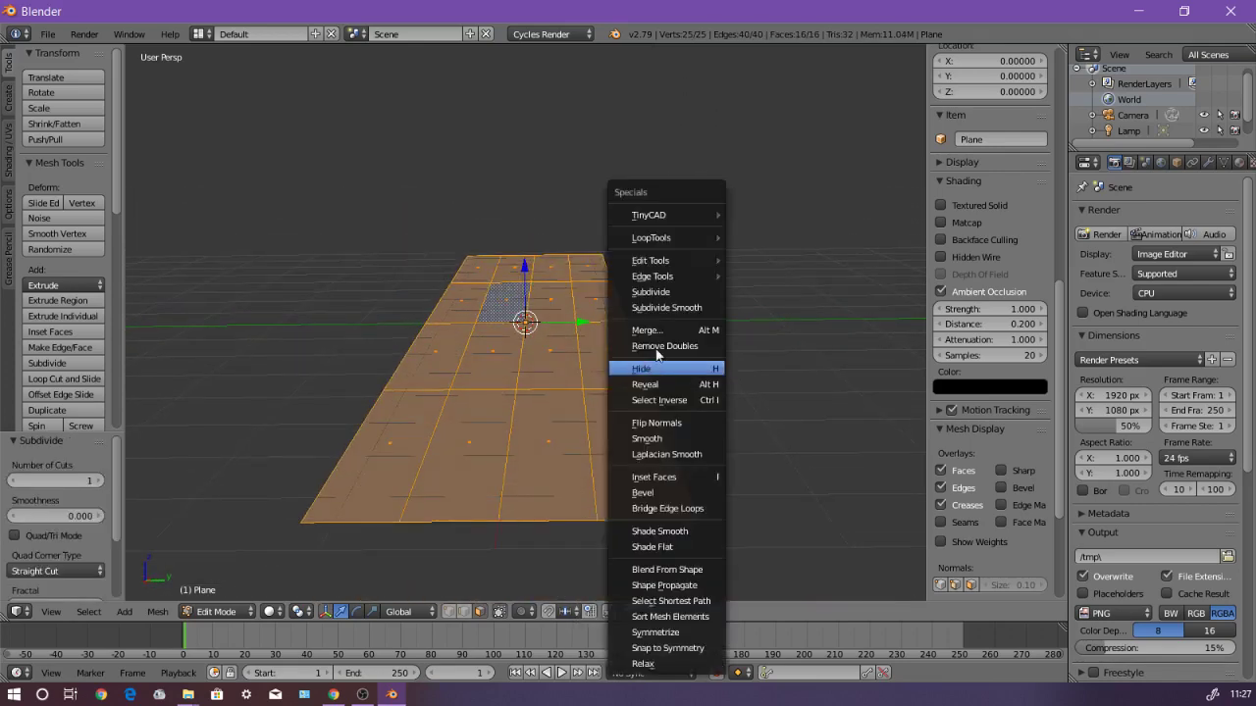
left_click(683, 292)
mouse_move(702, 378)
middle_mouse_down()
mouse_move(732, 397)
mouse_move(714, 386)
middle_mouse_up()
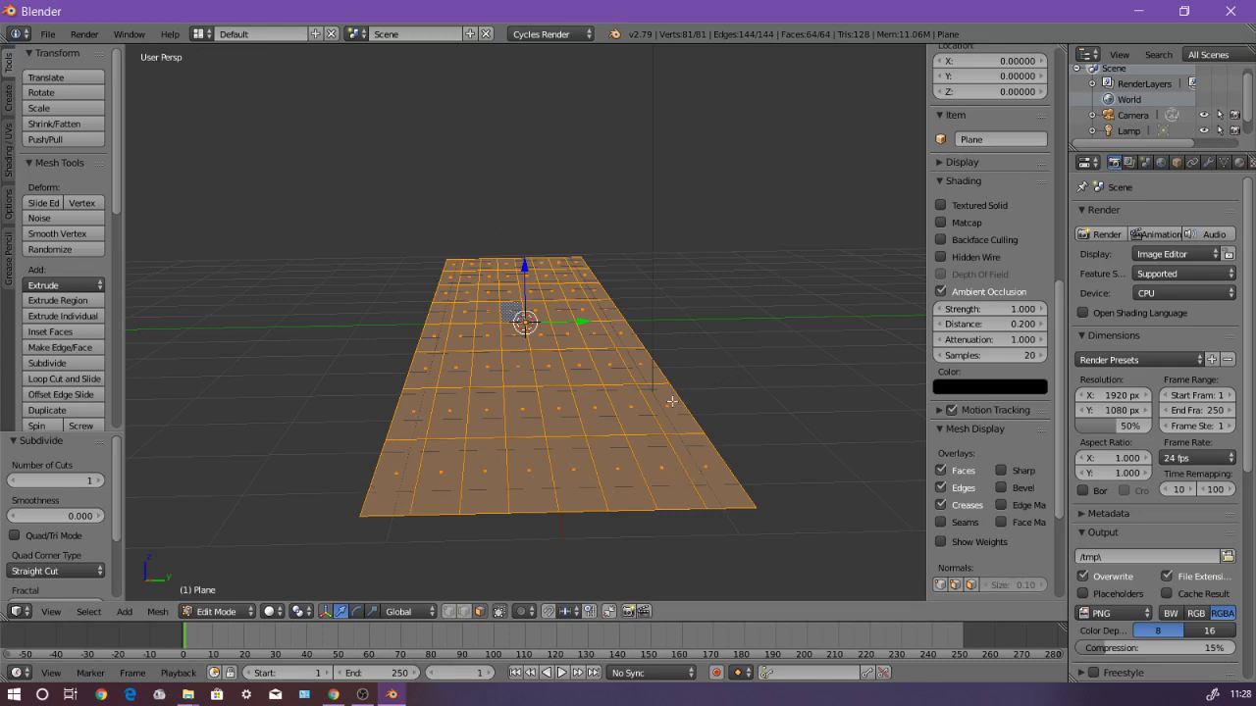
Step: Select the nearest row's third, fourth, sixth and seventh faces and the second row's fourth, fifth and sixth faces
middle_click_drag(691, 472, 558, 413)
right_click(417, 516)
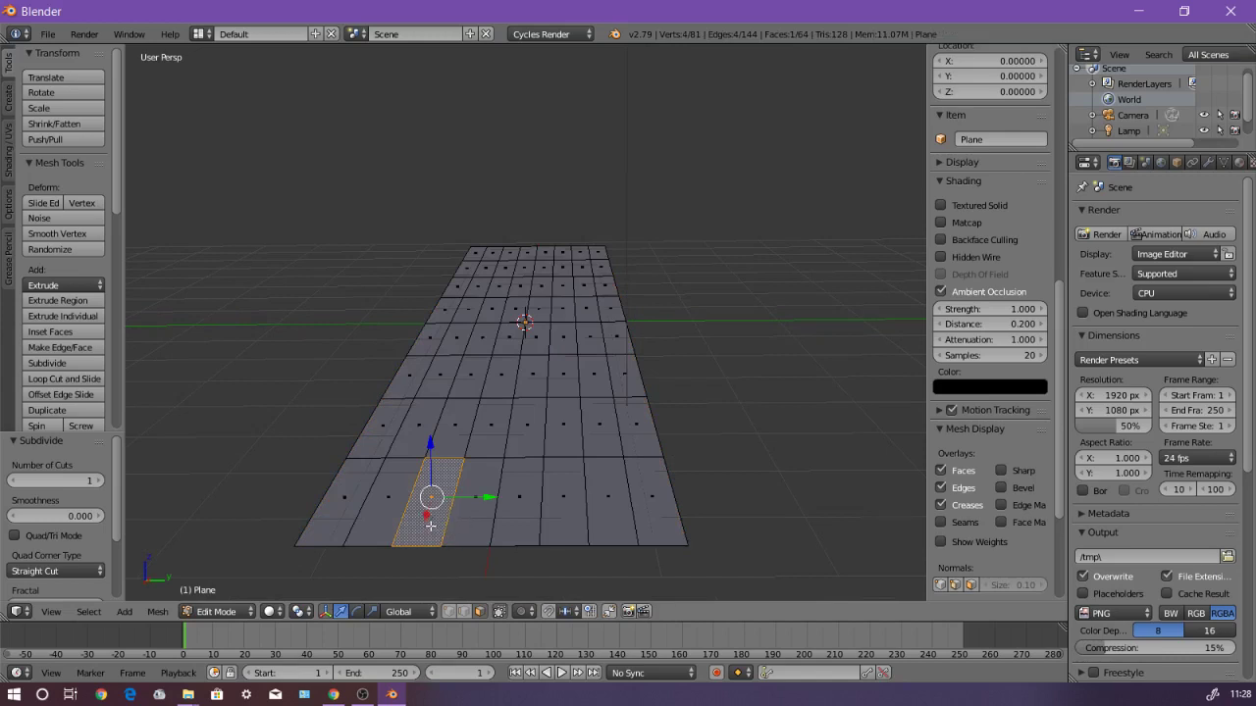
right_click(469, 525, "shift")
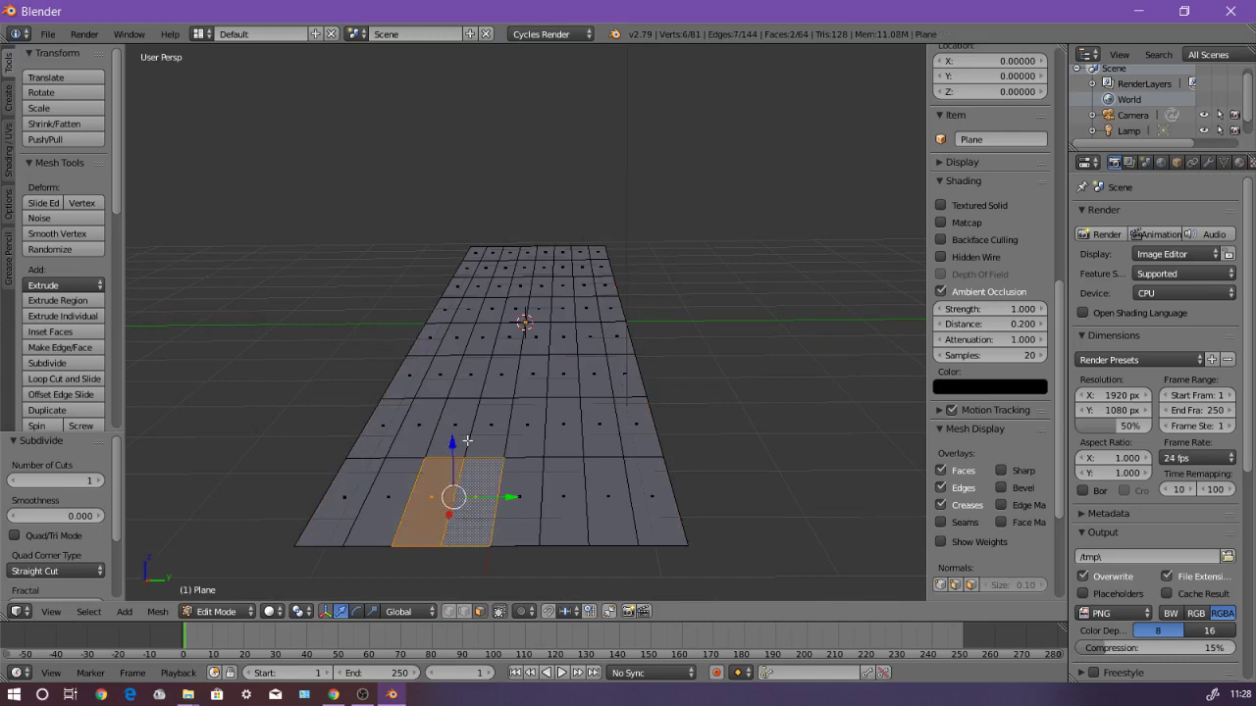
right_click(484, 432, "shift")
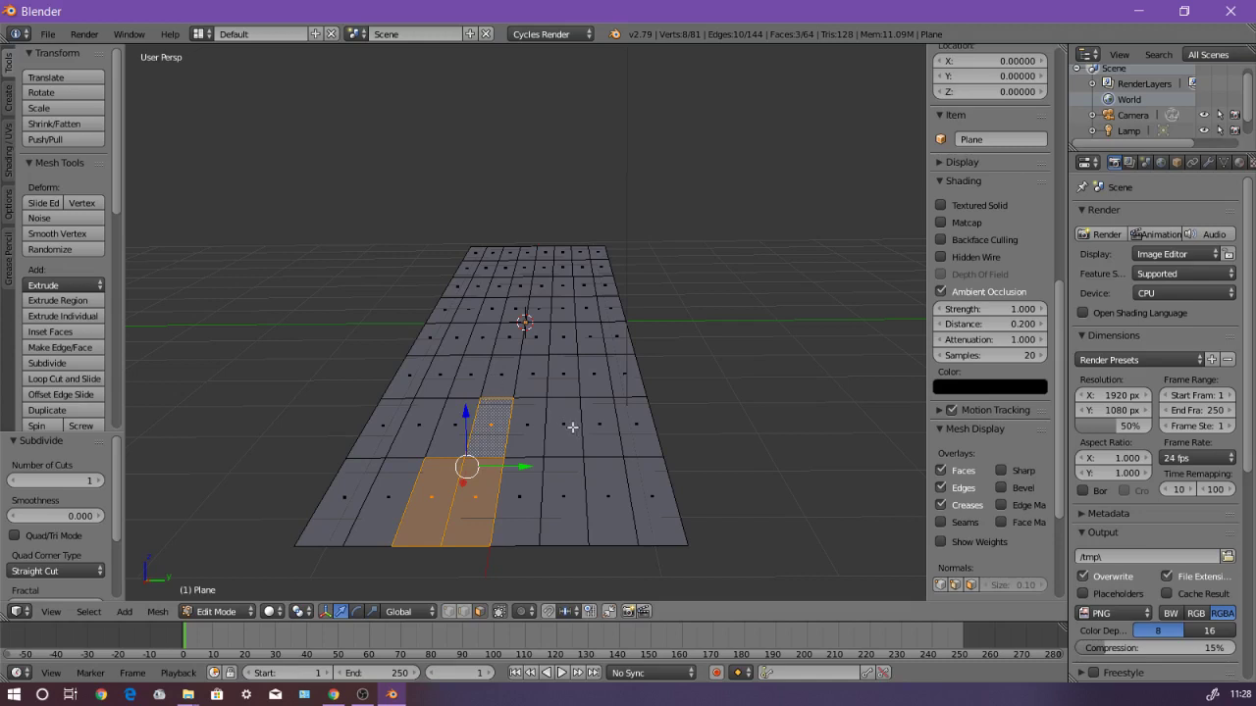
right_click(535, 428, "shift")
right_click(562, 432, "shift")
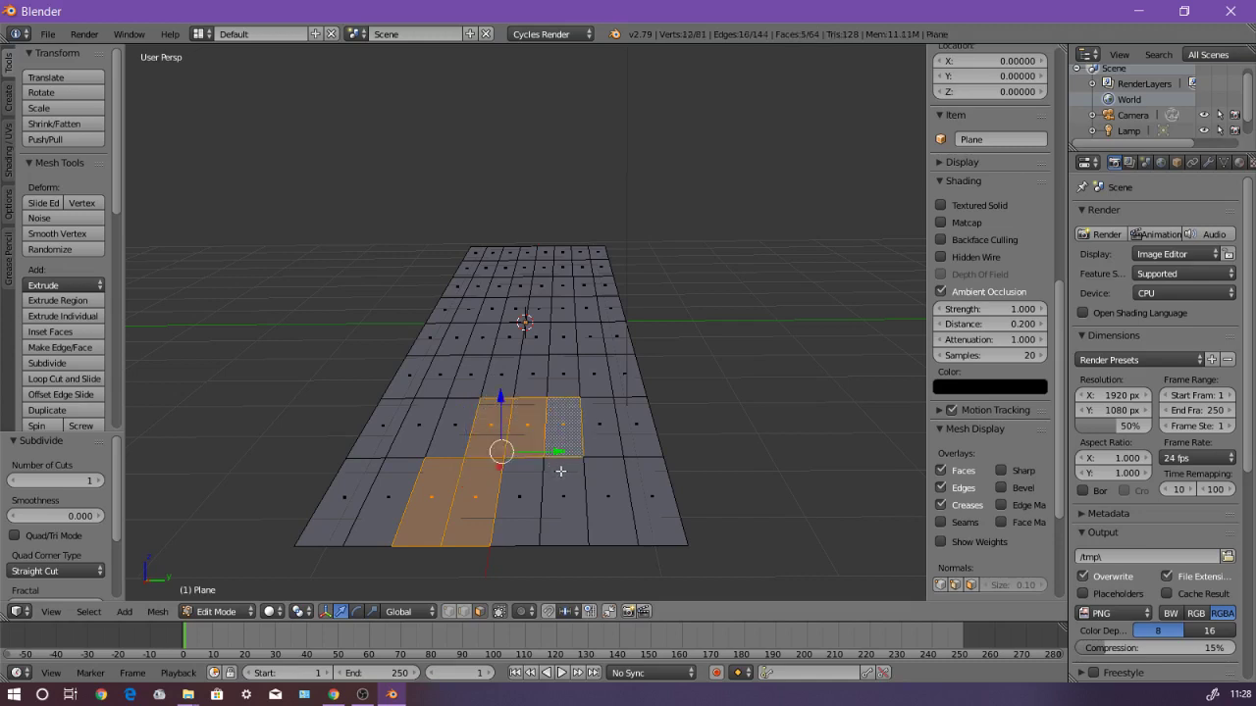
right_click(566, 484, "shift")
right_click(613, 495, "shift")
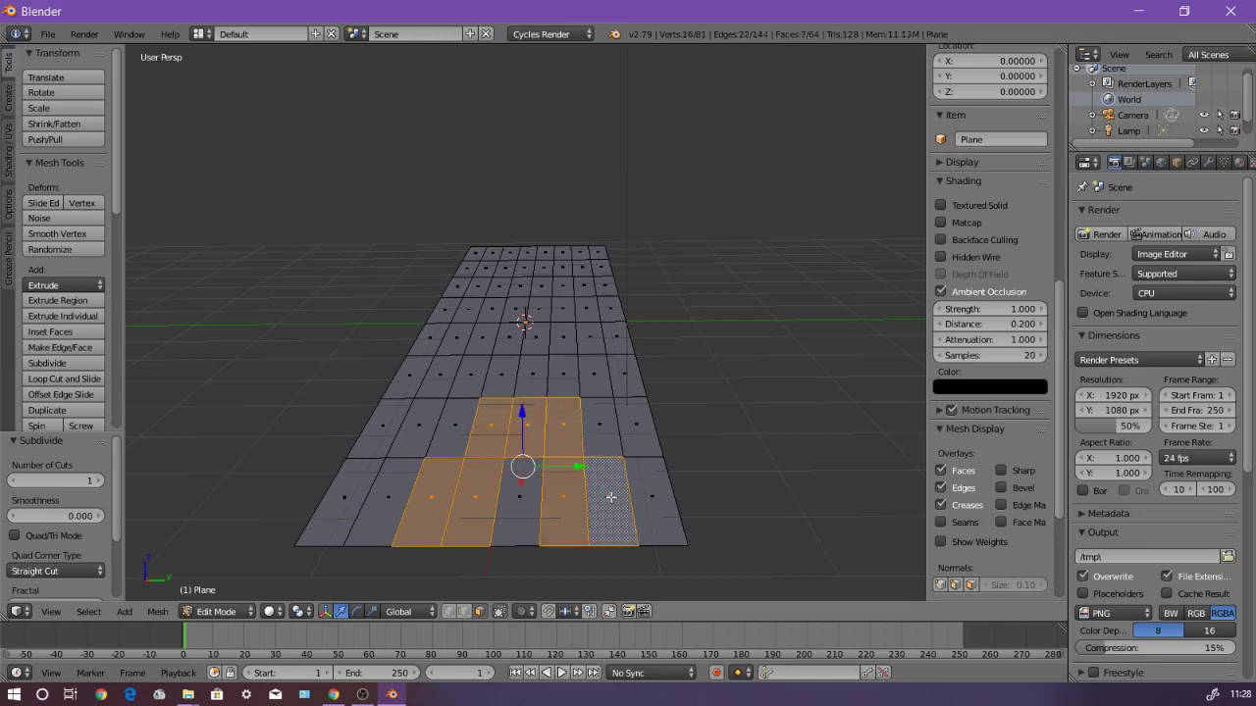
Step: Extend the selection along the plane's right edge through the fourth row and across that row, leaving out its leftmost face
right_click(646, 485, "shift")
right_click(640, 412, "shift")
right_click(611, 355, "shift")
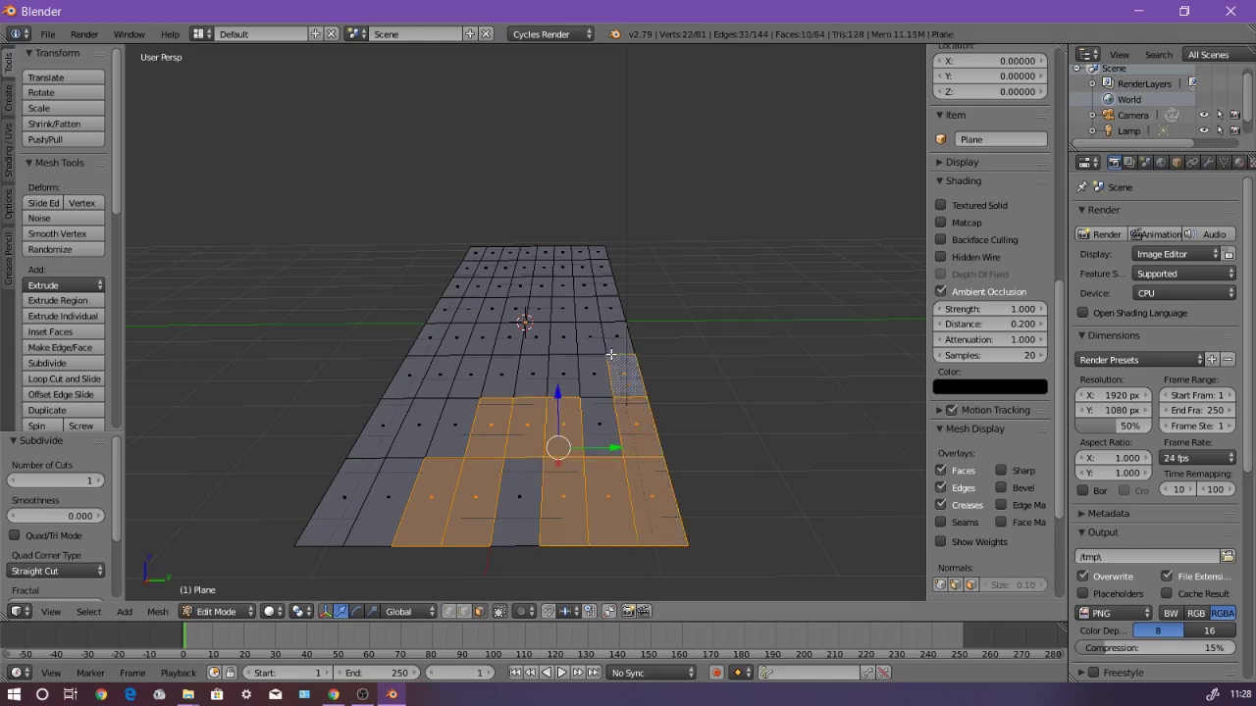
right_click(622, 338, "shift")
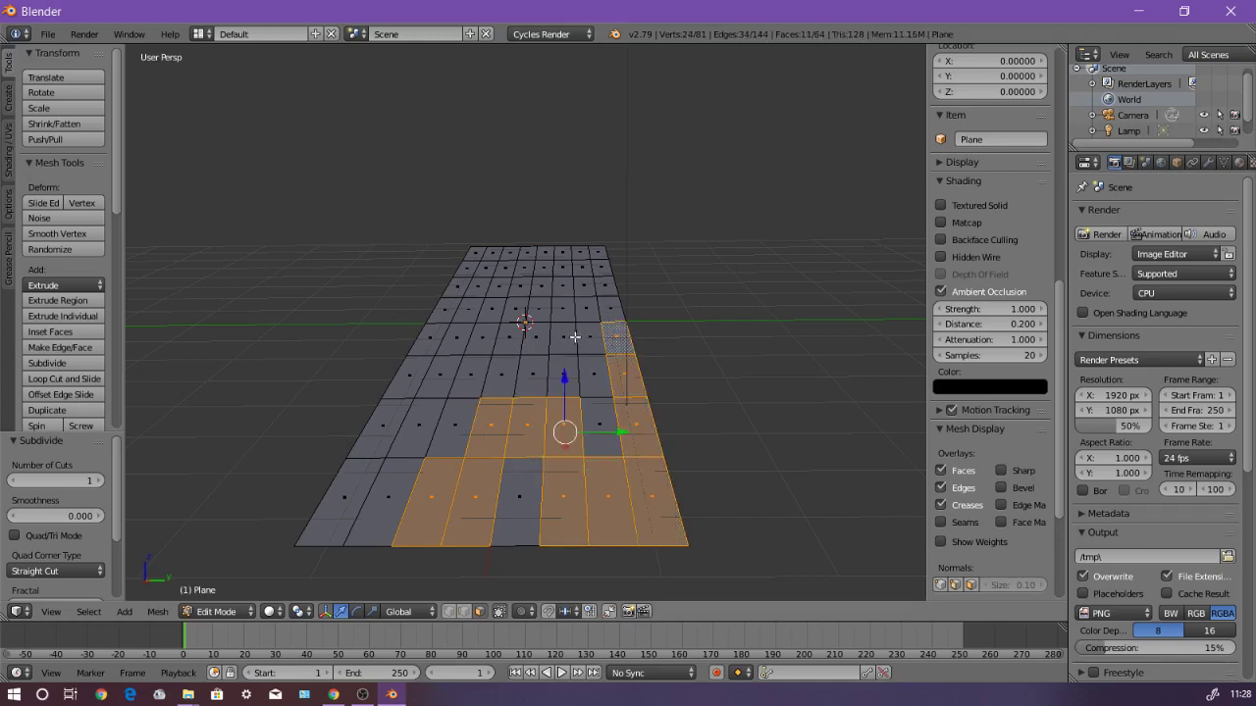
right_click(575, 336, "shift")
right_click(595, 341, "shift")
right_click(533, 336, "shift")
right_click(482, 340, "shift")
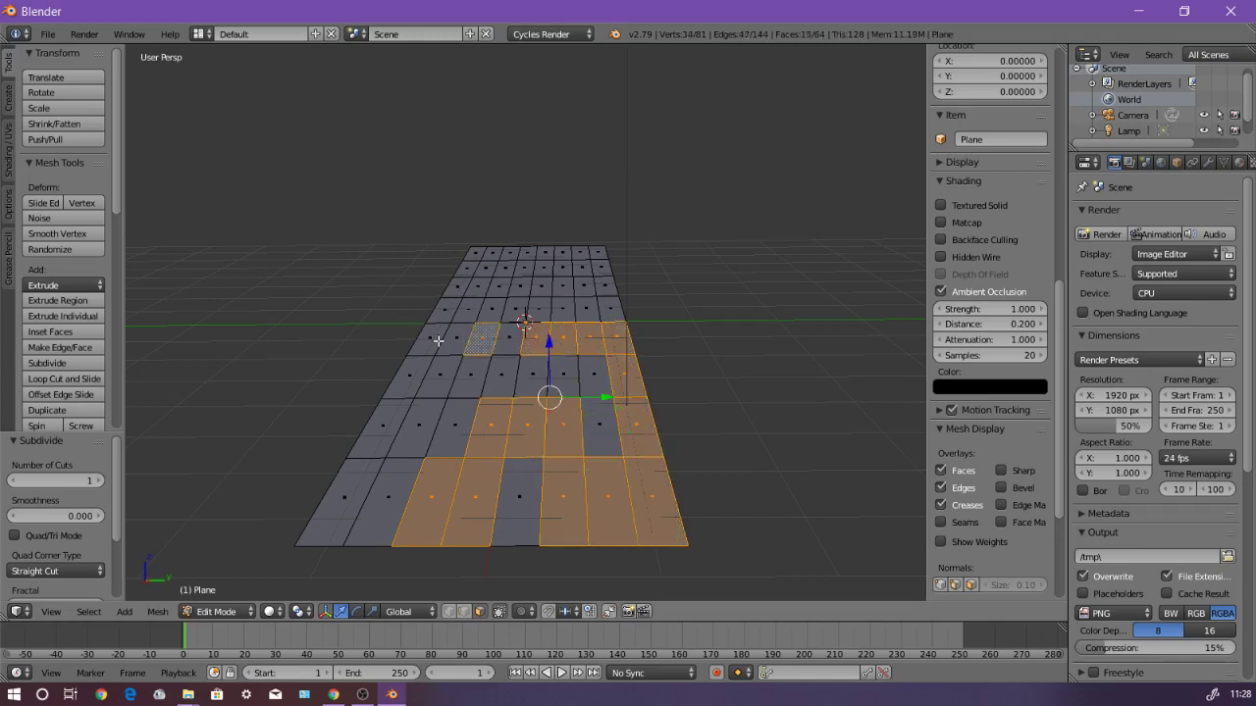
right_click(436, 341, "shift")
right_click(458, 339, "shift")
right_click(507, 341, "shift")
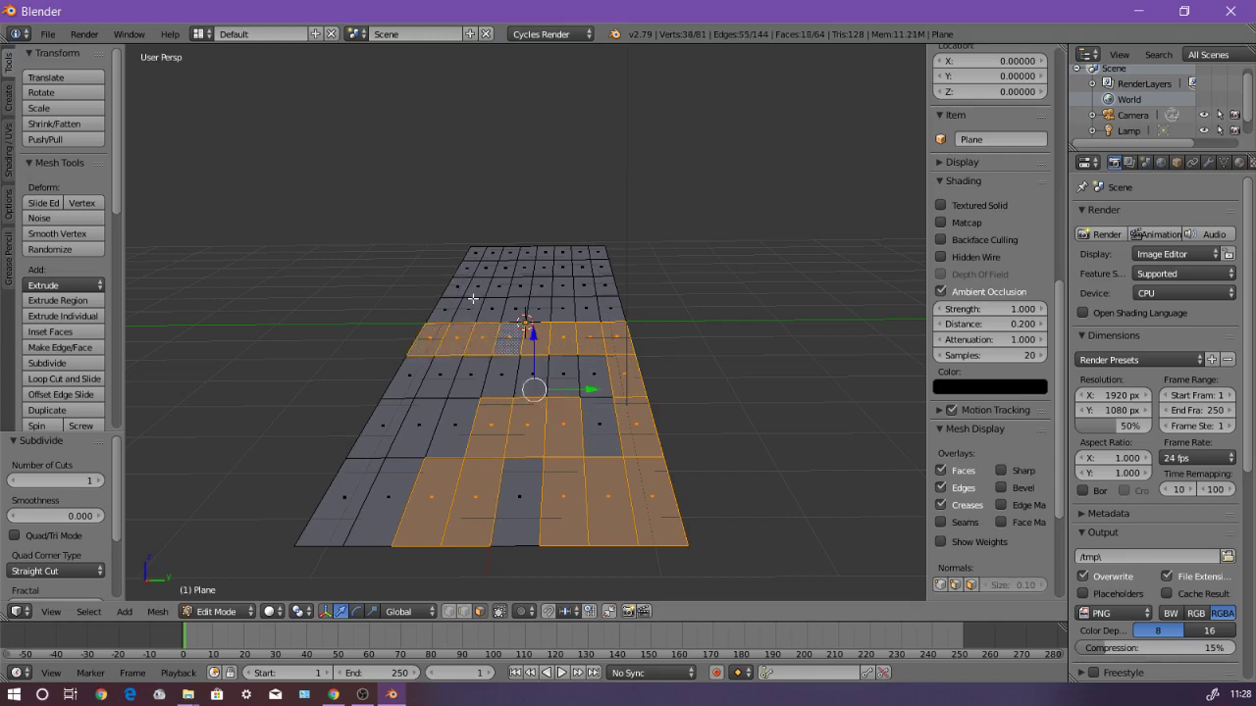
right_click(438, 339, "shift")
Step: Add row five's second face, row six's second to fourth, row seven's fourth and the farthest row's first four faces to the selection
right_click(465, 309, "shift")
right_click(491, 308, "shift")
right_click(485, 305, "shift")
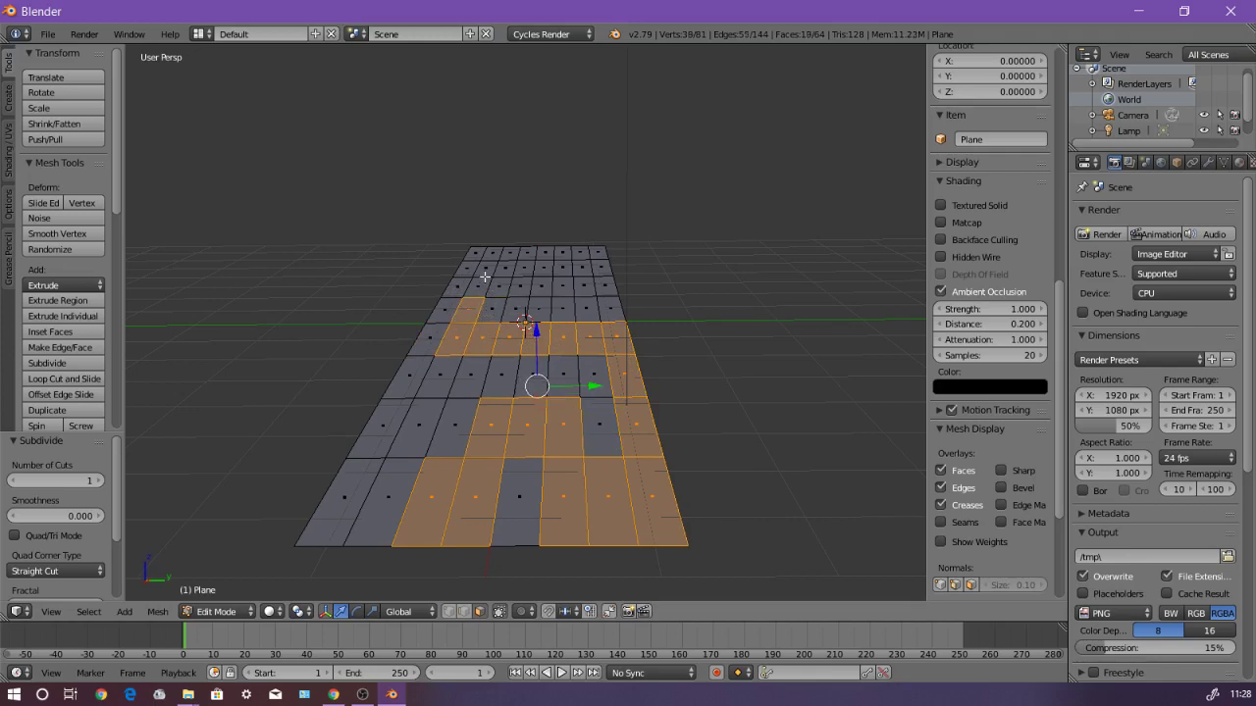
right_click(477, 285, "shift")
right_click(500, 287, "shift")
right_click(521, 287, "shift")
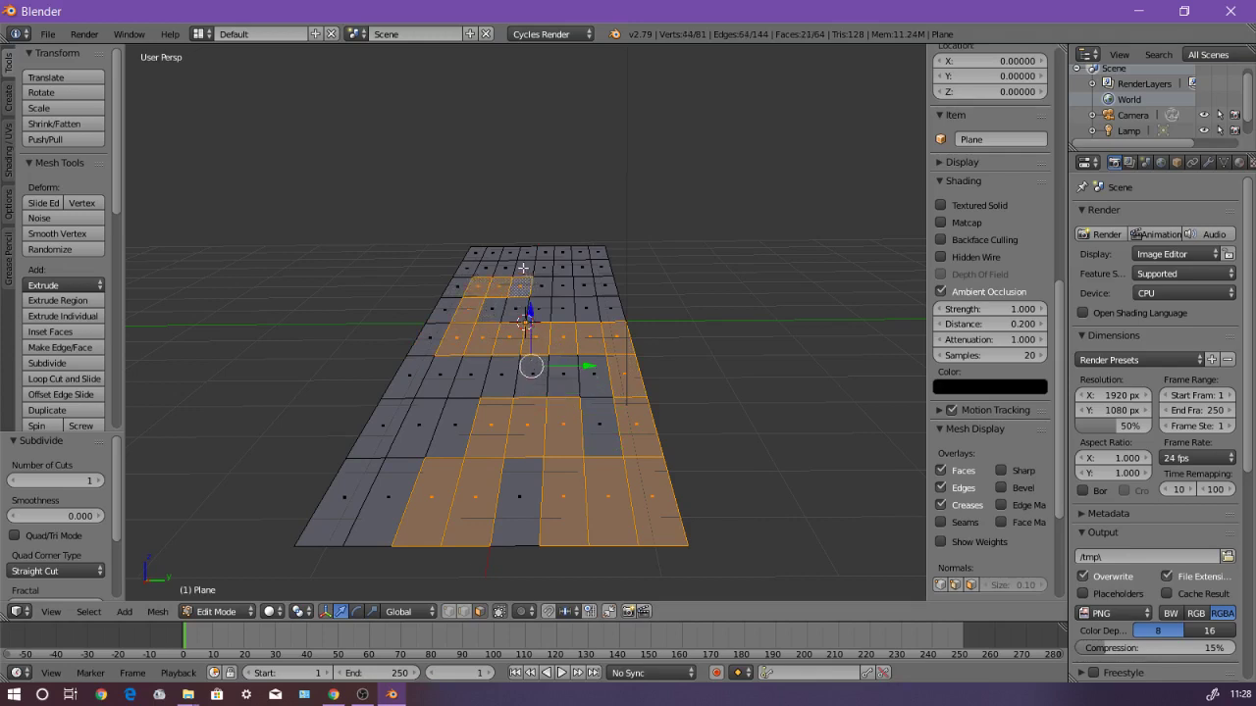
right_click(523, 268, "shift")
right_click(522, 251, "shift")
right_click(503, 252, "shift")
right_click(479, 253, "shift")
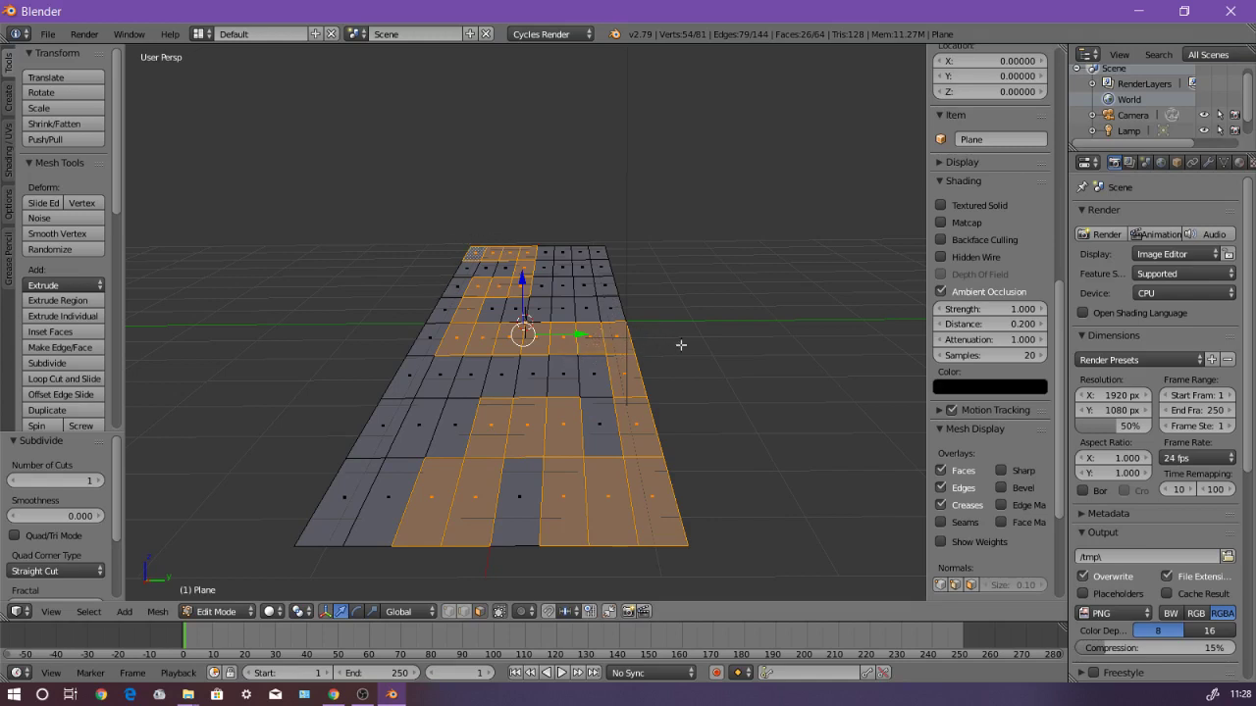
Step: Extrude the selected faces upward by about 0.232 to form a raised winding path and check it from several angles
middle_click_drag(741, 342, 730, 342)
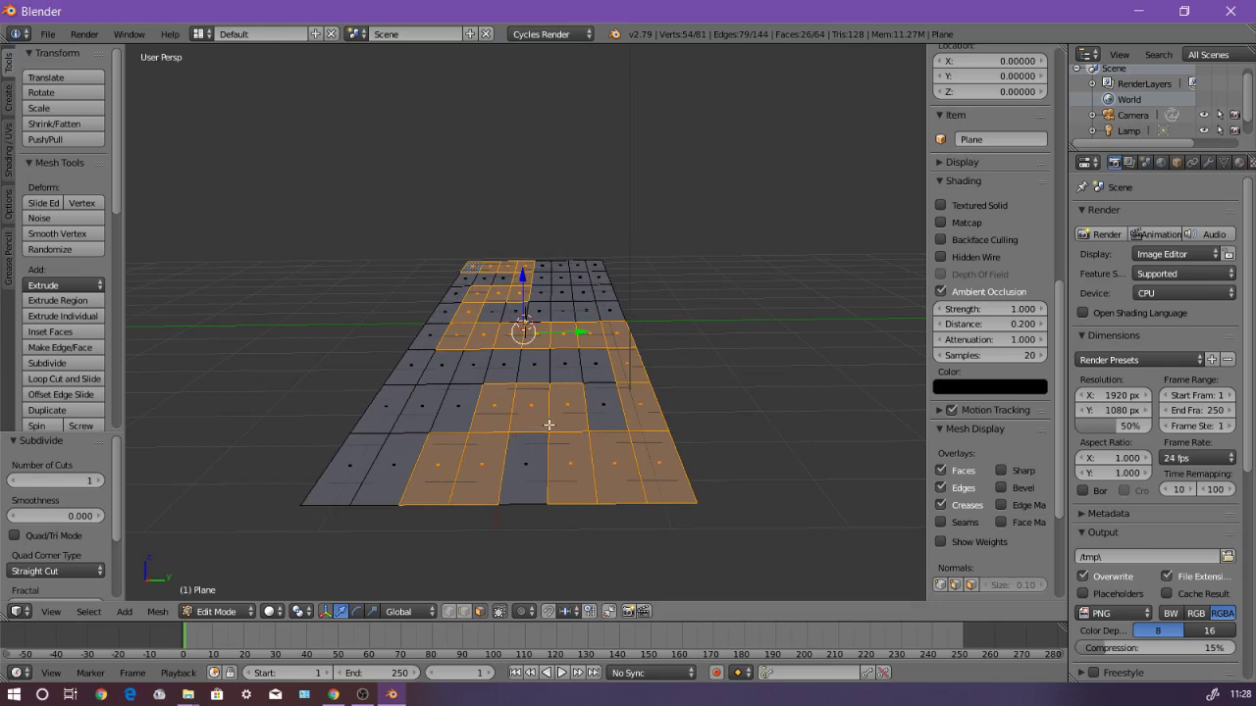
key("e")
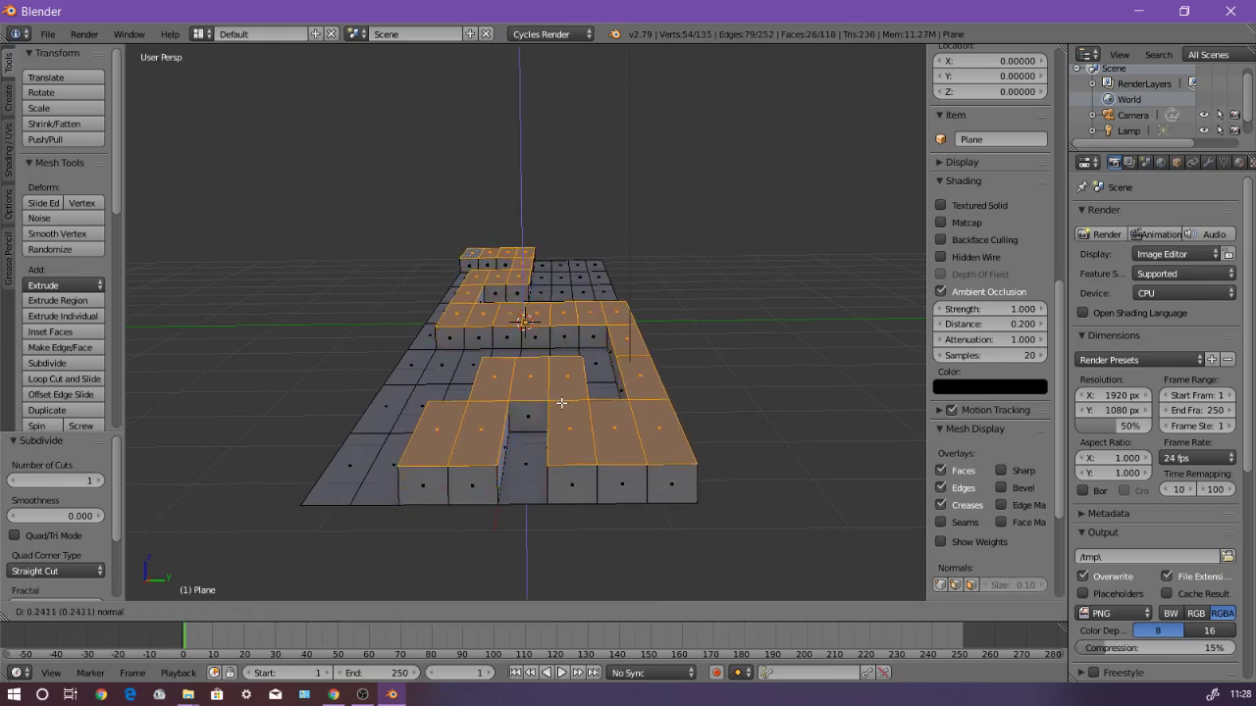
left_click(502, 439)
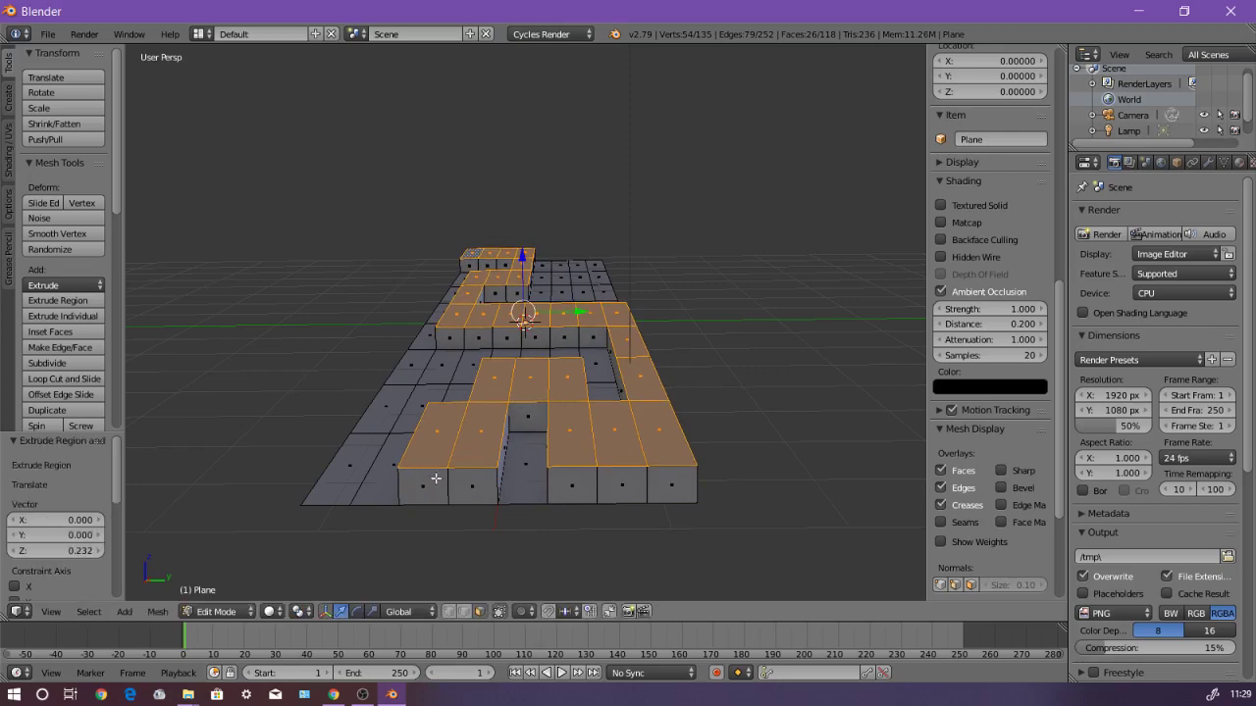
middle_click_drag(420, 546, 594, 405)
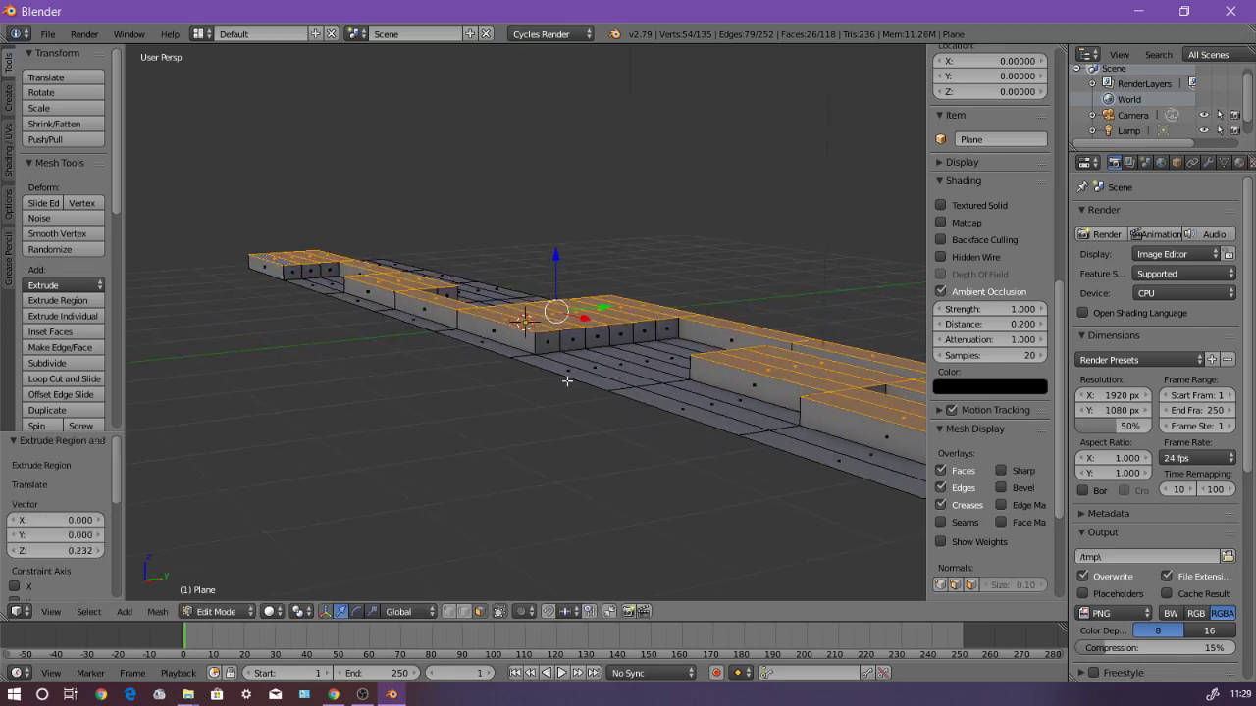
middle_click_drag(538, 462, 586, 462)
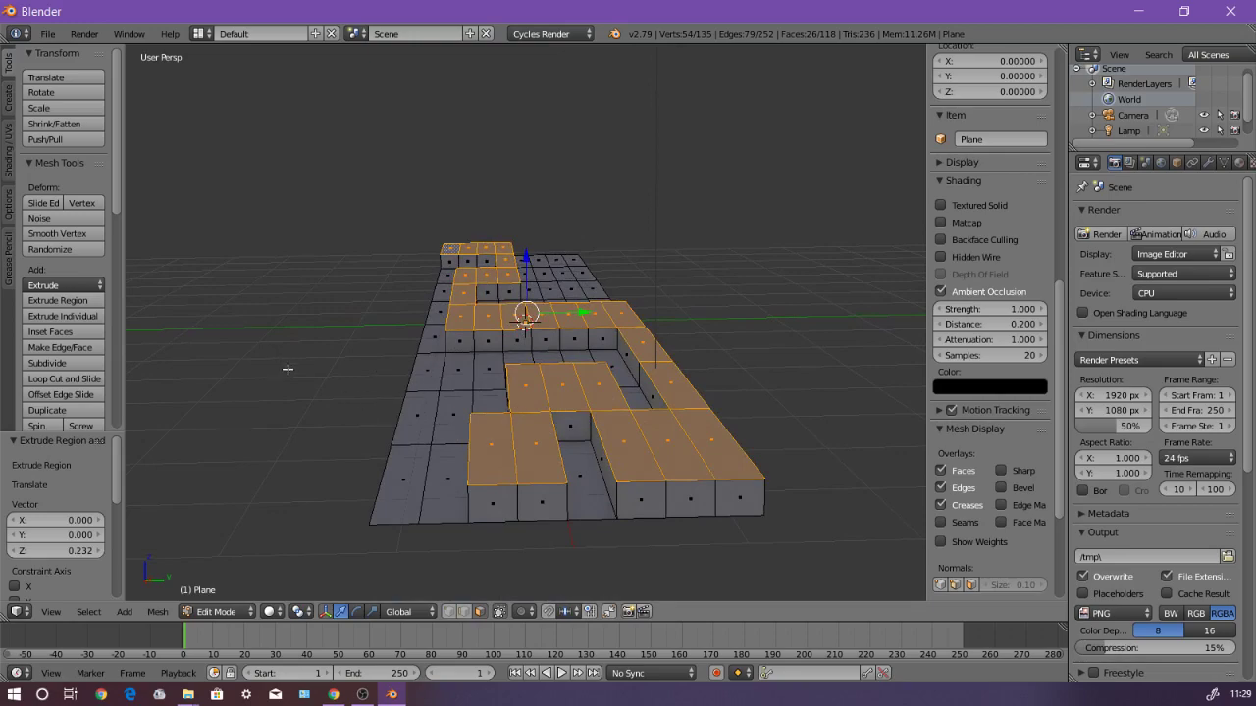
middle_click_drag(288, 372, 688, 349)
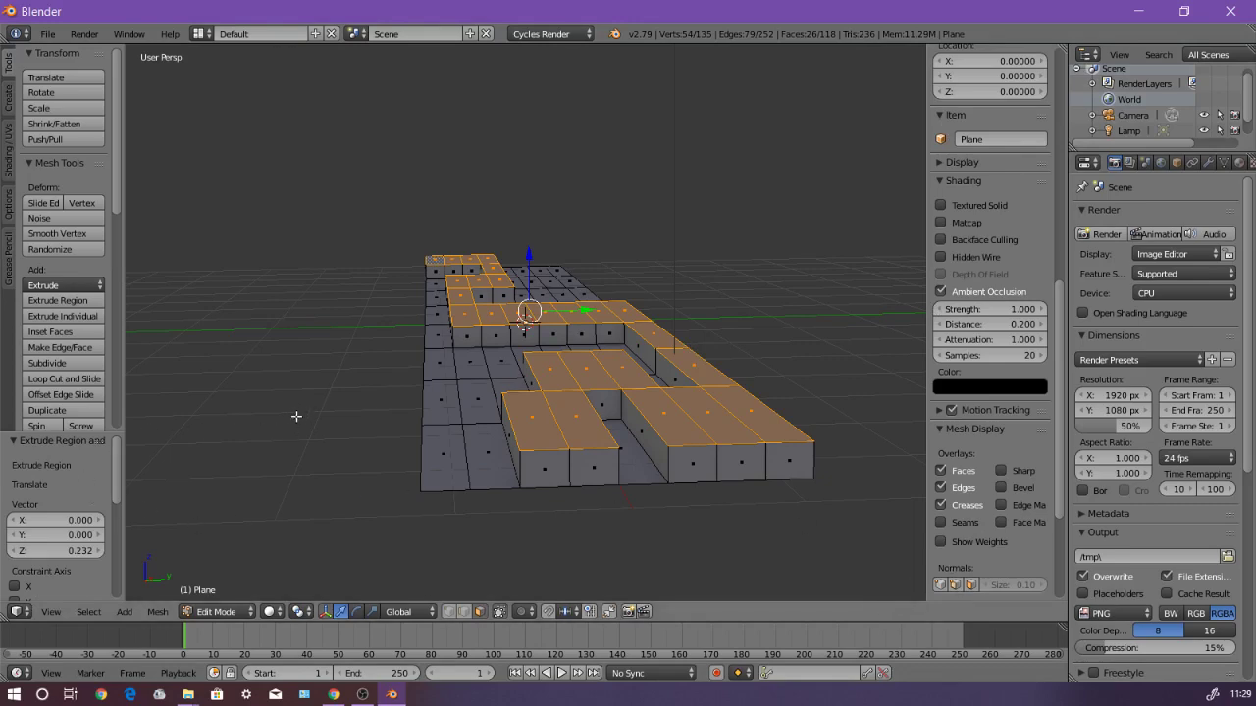
middle_click_drag(302, 417, 320, 440)
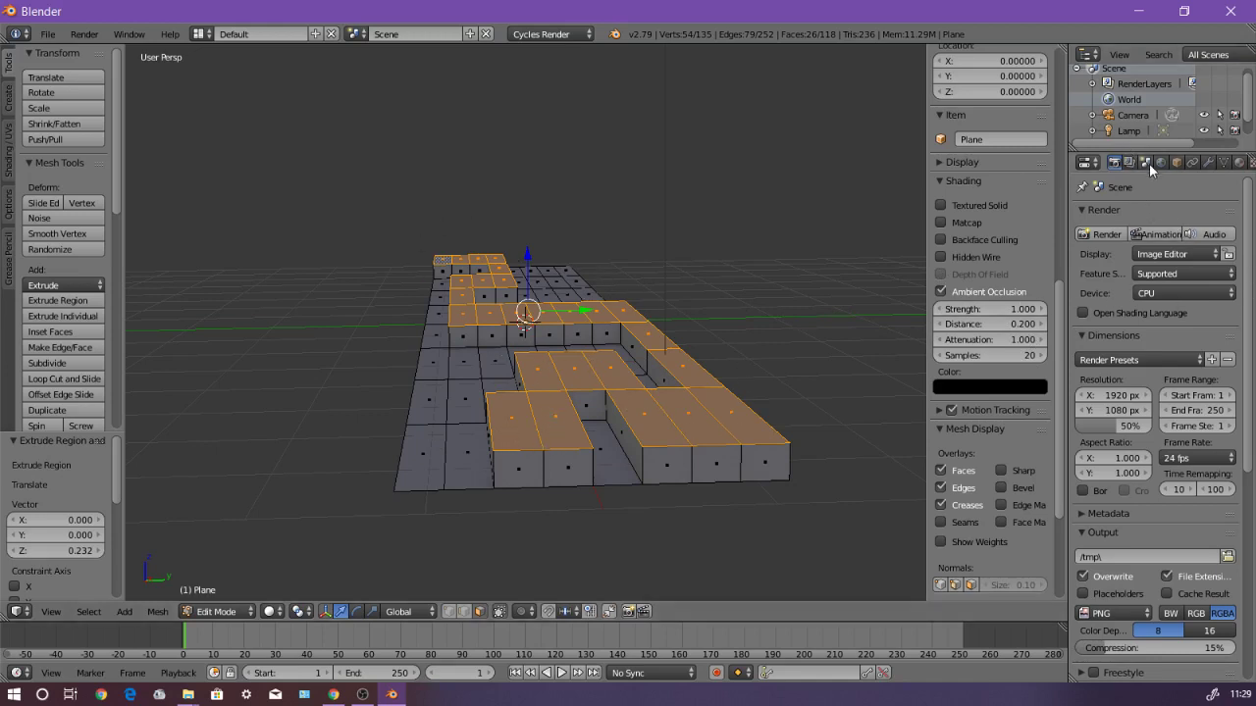
Step: Create a diffuse material on the plane, darken its colour to a reddish near-black, and assign it to the selected path faces
left_click(1238, 163)
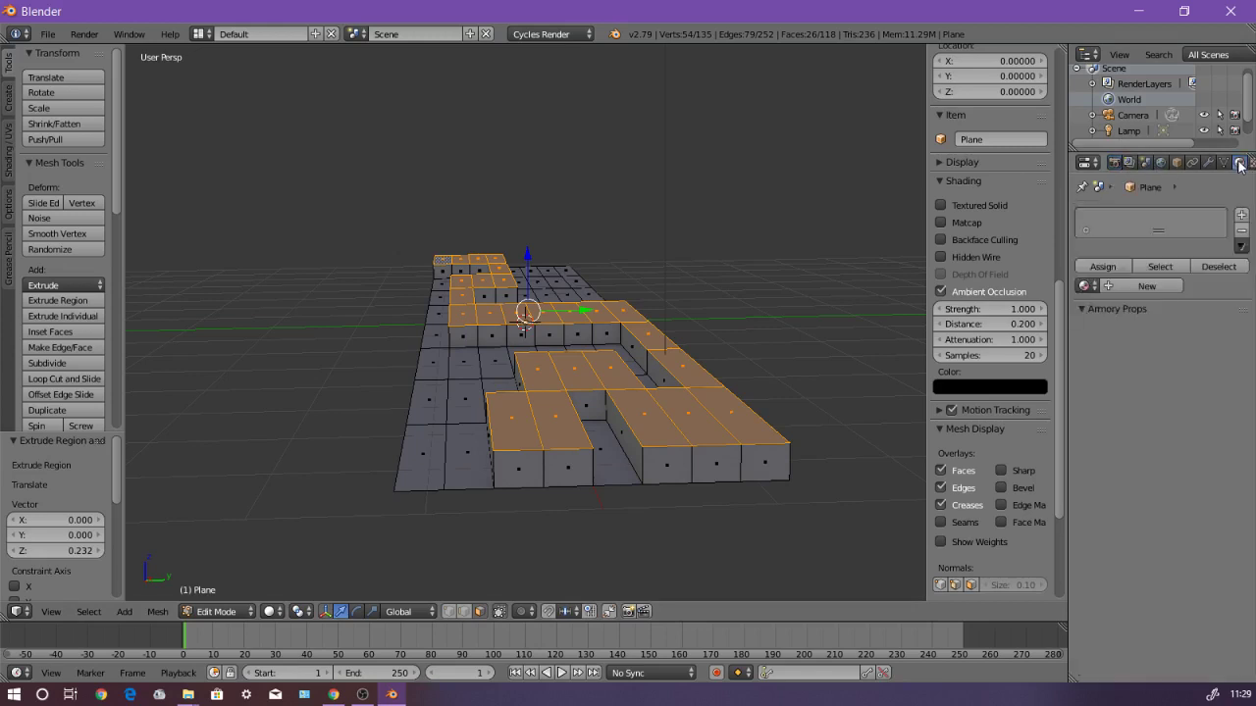
left_click(1129, 284)
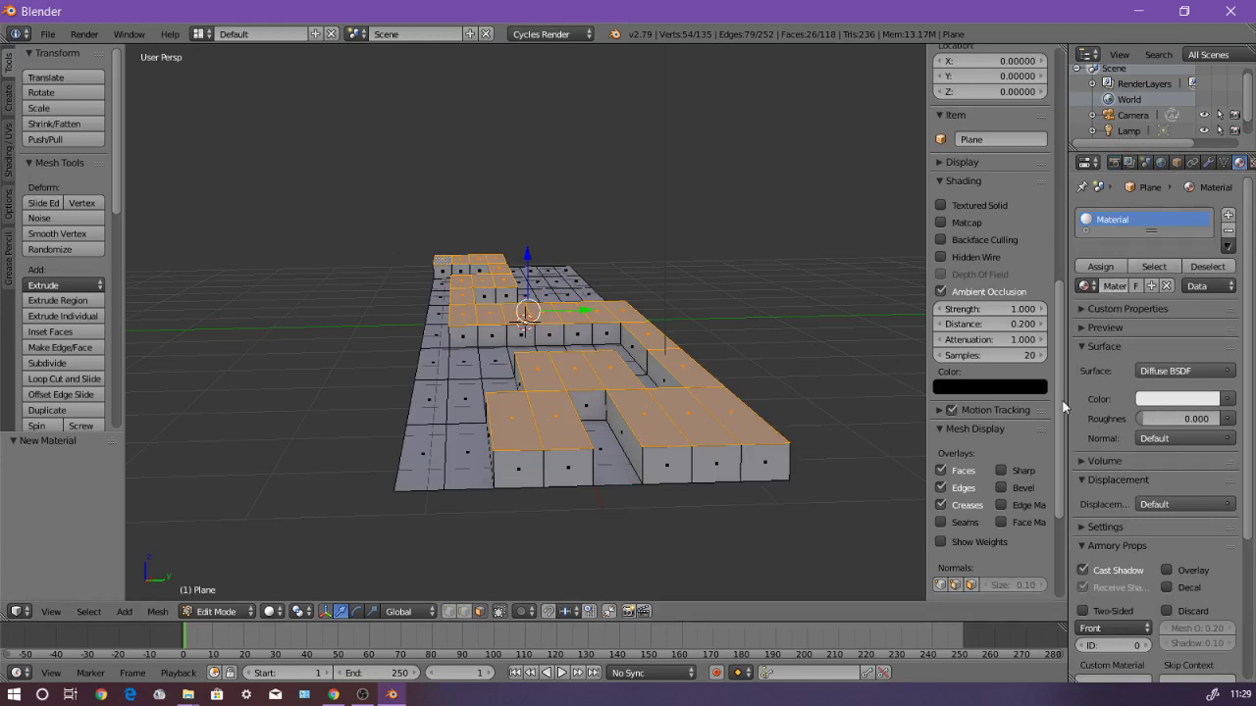
left_click(1177, 405)
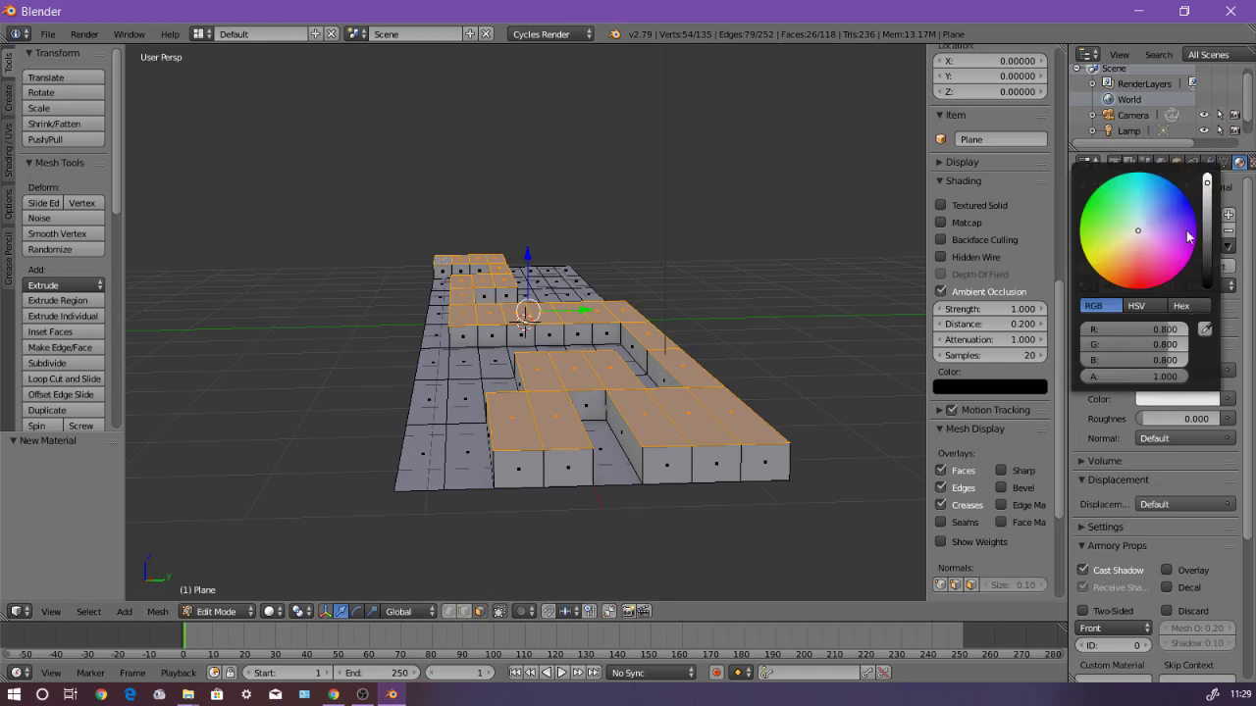
left_click(1166, 191)
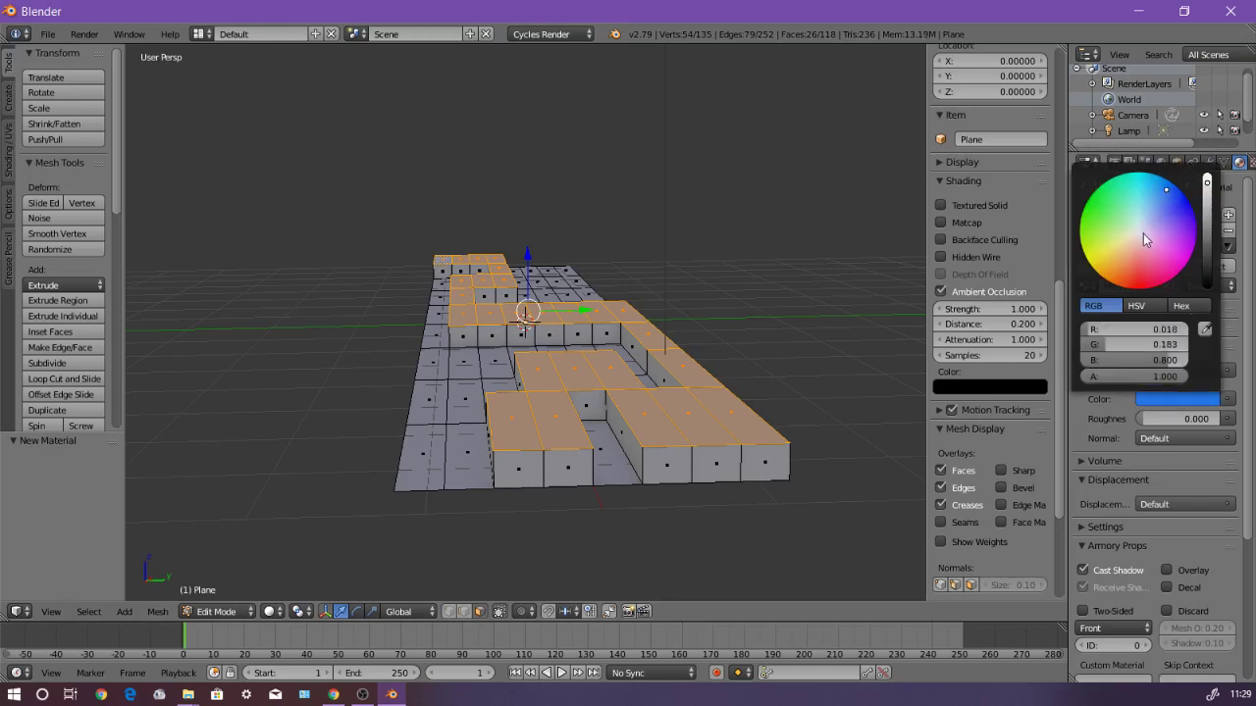
left_click(1142, 229)
left_click_drag(1207, 181, 1212, 274)
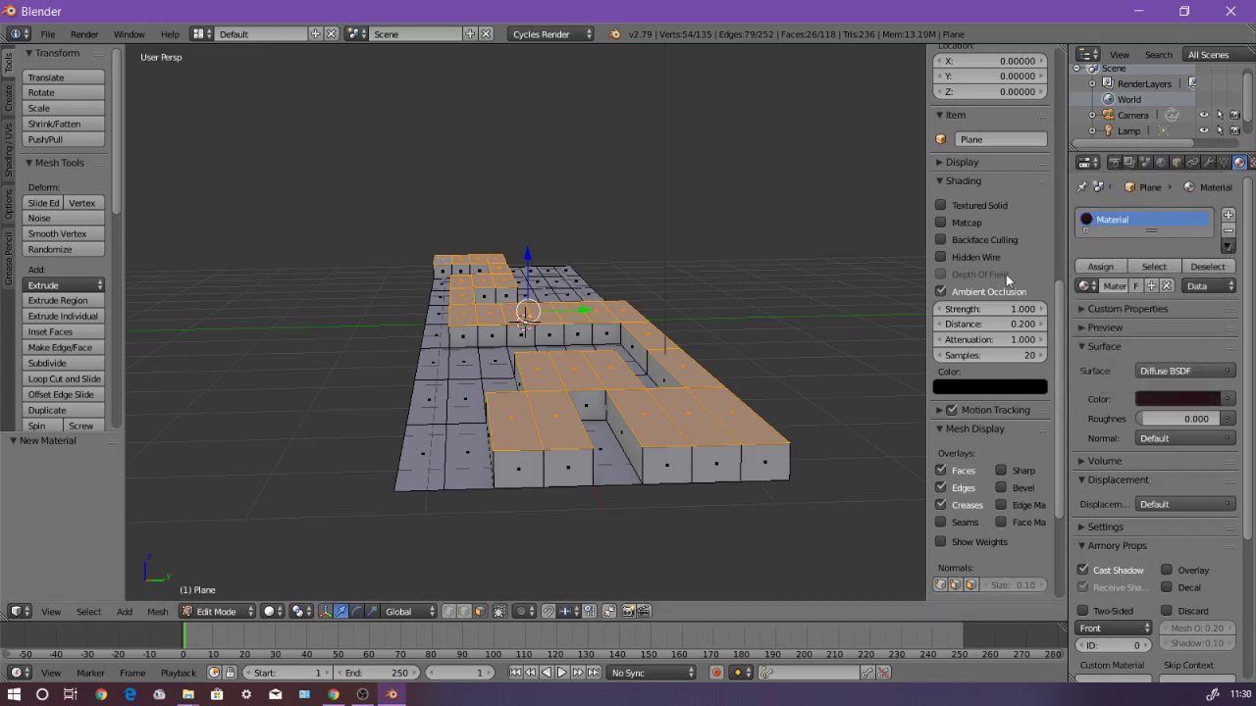
left_click(1097, 267)
key("a")
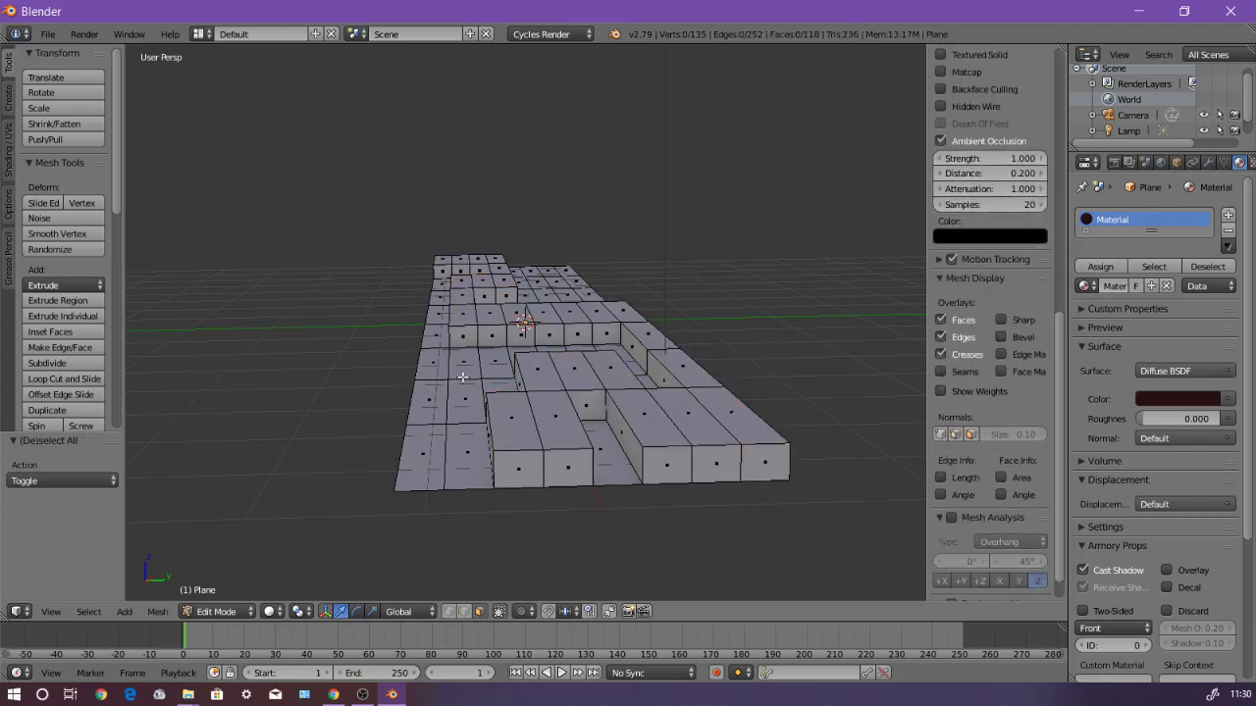
Step: Add a second material in a new slot, colour it bright blue, and assign it to all faces of the plane
middle_click_drag(426, 451, 423, 469)
key("a")
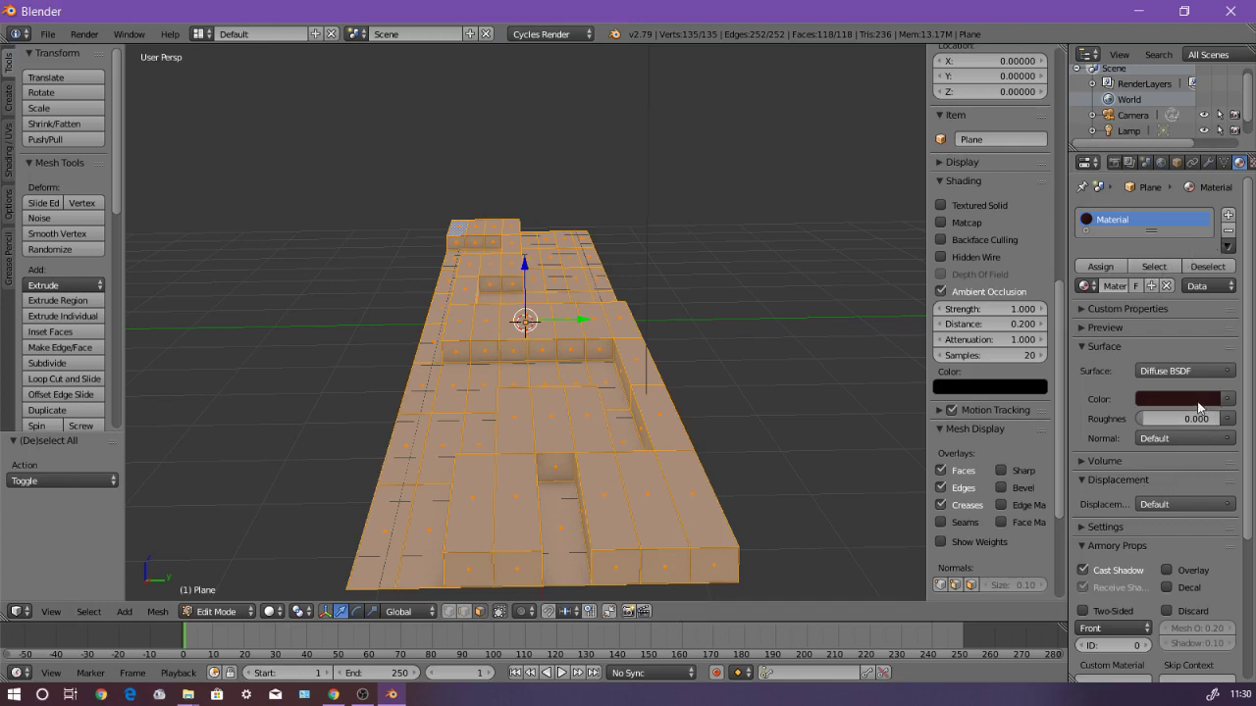
left_click(1227, 214)
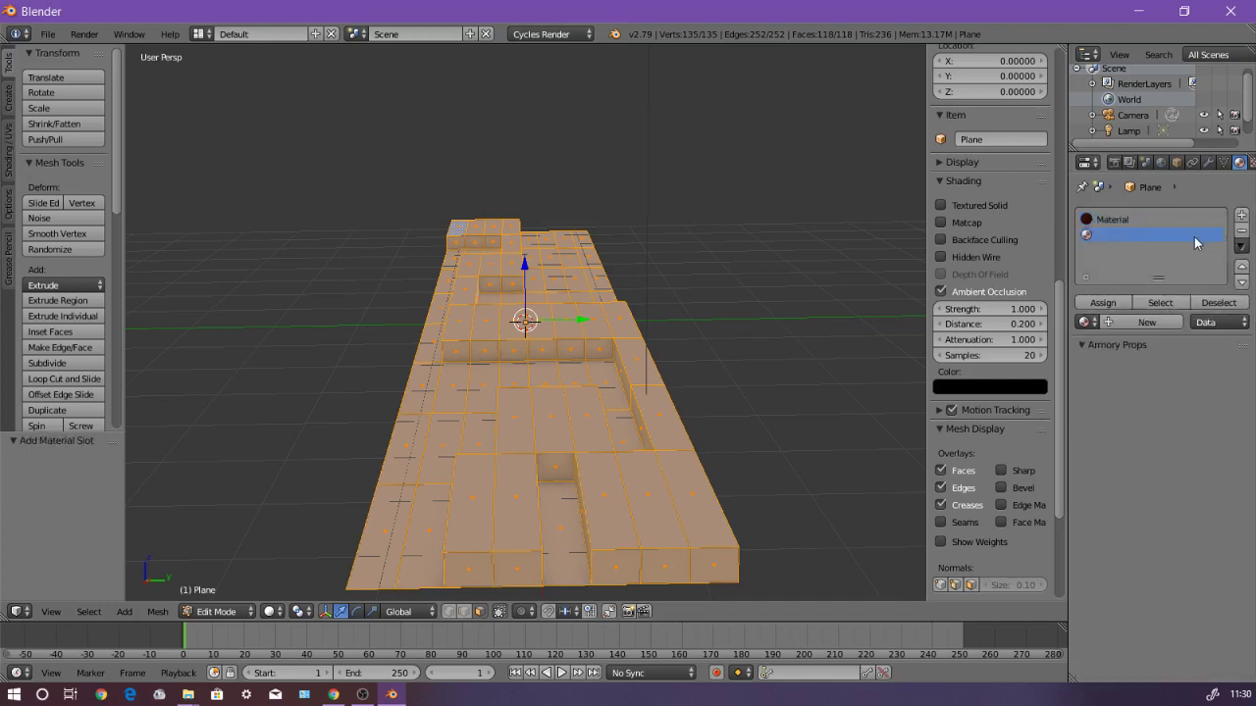
left_click(1141, 322)
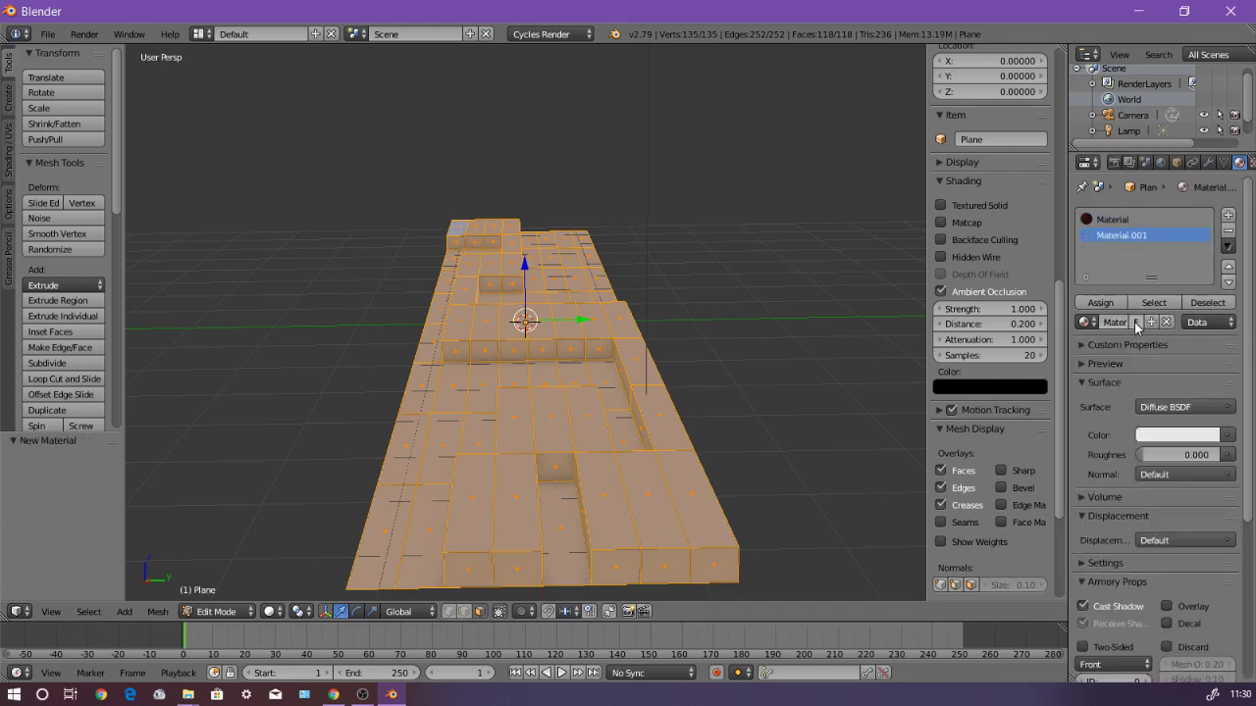
left_click(1172, 434)
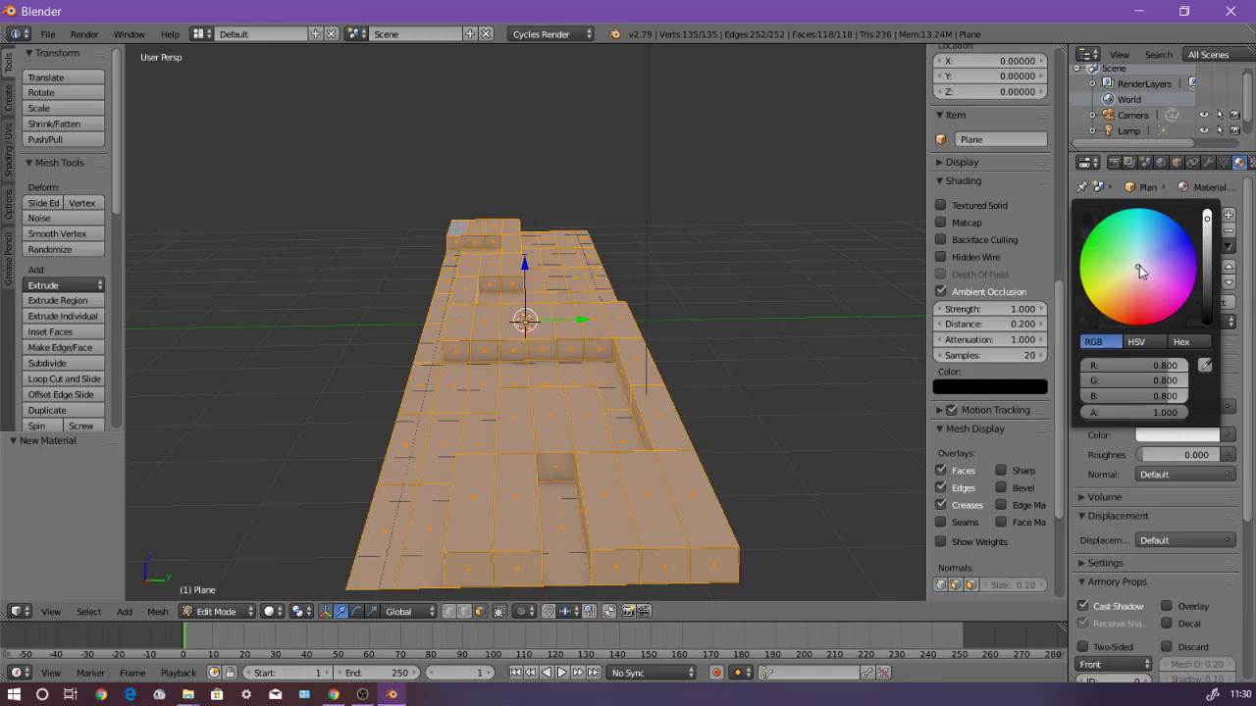
left_click_drag(1139, 266, 1164, 227)
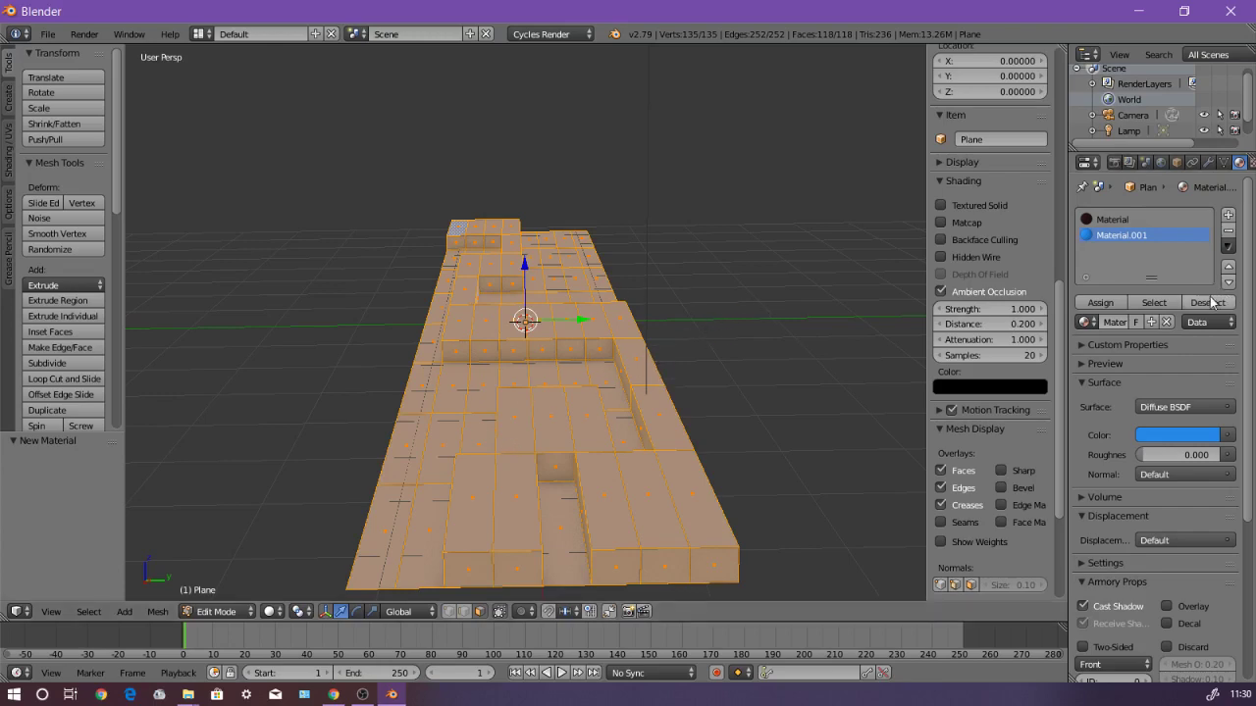
left_click(1099, 302)
middle_click_drag(711, 322, 709, 317)
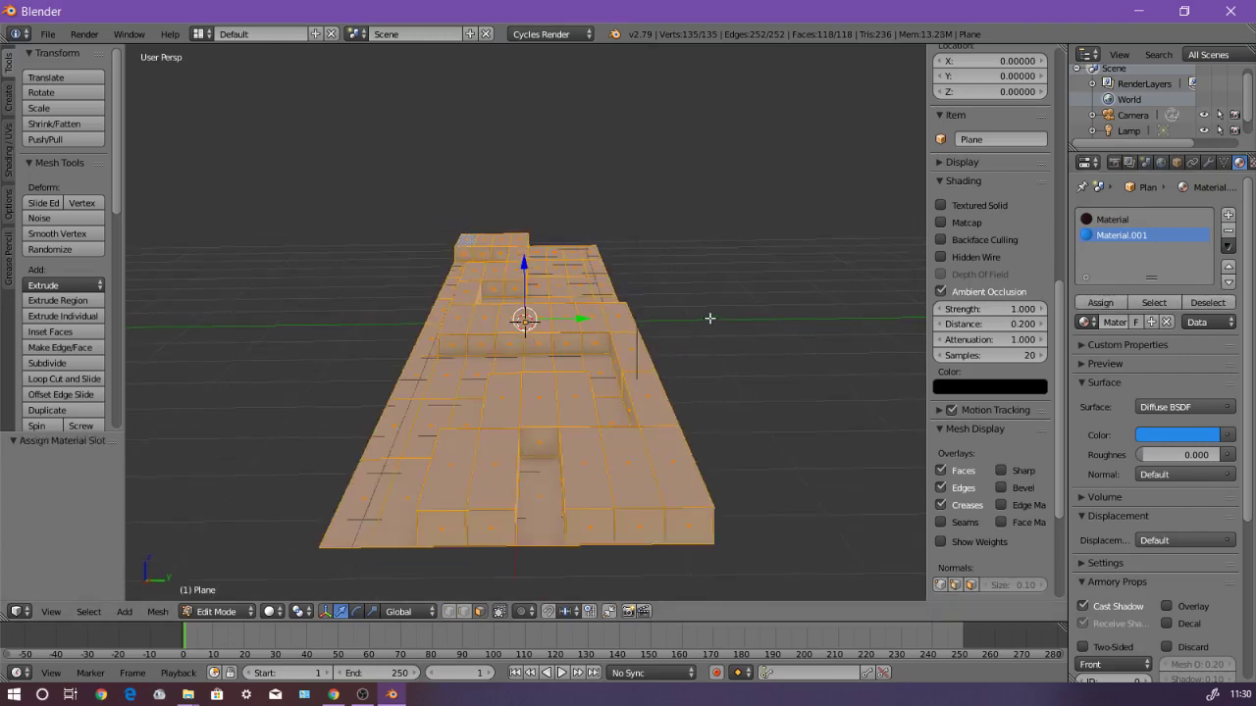
Step: Select the raised top faces of the two nearest rows: third, fourth and sixth to eighth, plus fourth to sixth and eighth
right_click(443, 310)
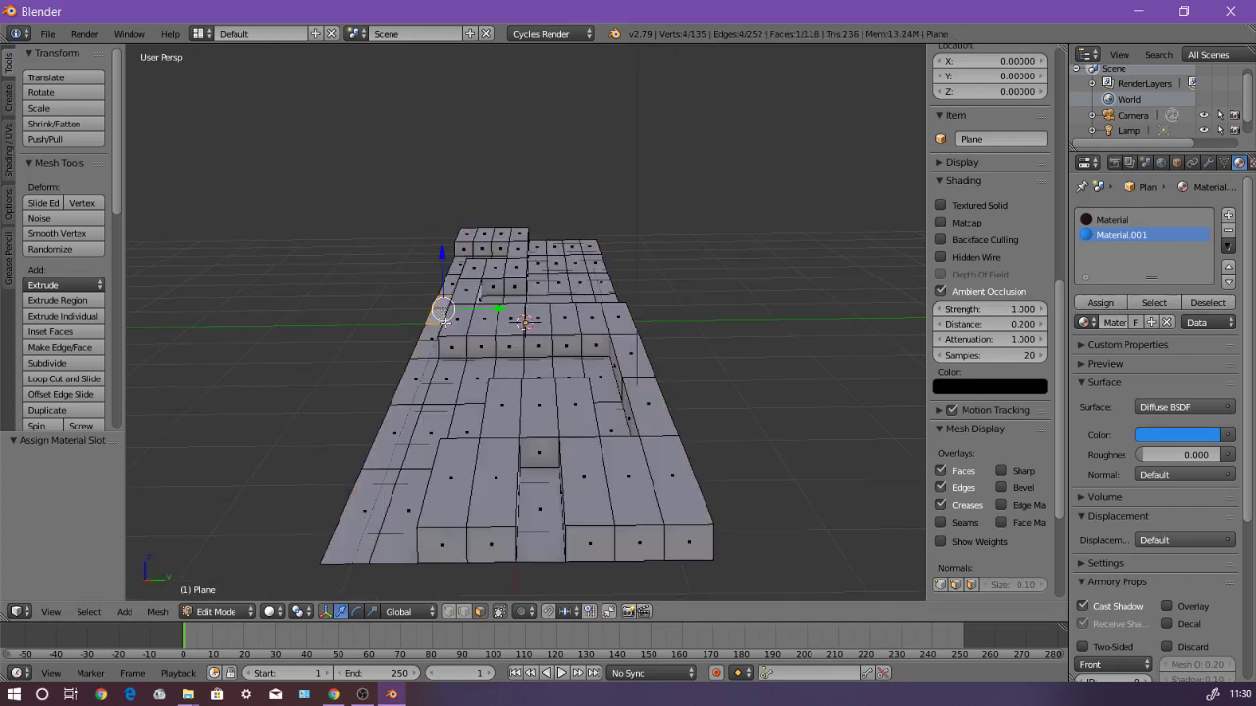
right_click(445, 499)
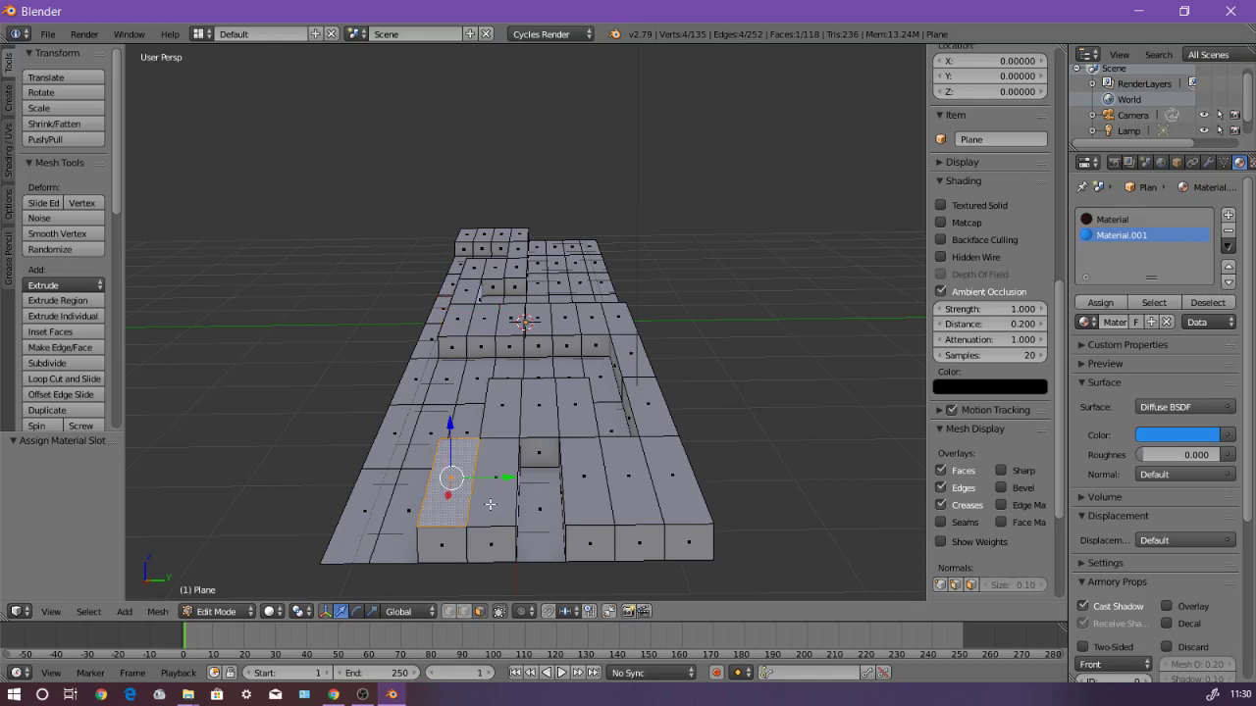
right_click(489, 504, "shift")
right_click(504, 410, "shift")
right_click(545, 408, "shift")
right_click(571, 406, "shift")
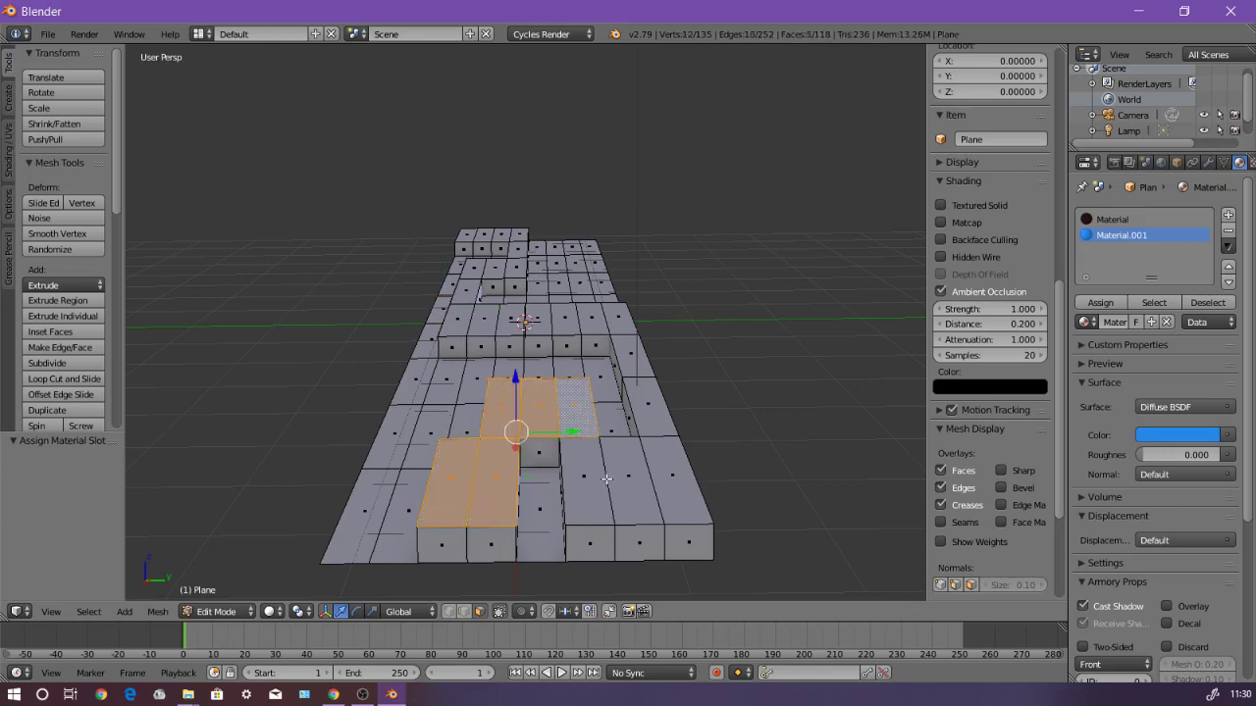
right_click(600, 479, "shift")
right_click(638, 483, "shift")
right_click(686, 483, "shift")
right_click(643, 412, "shift")
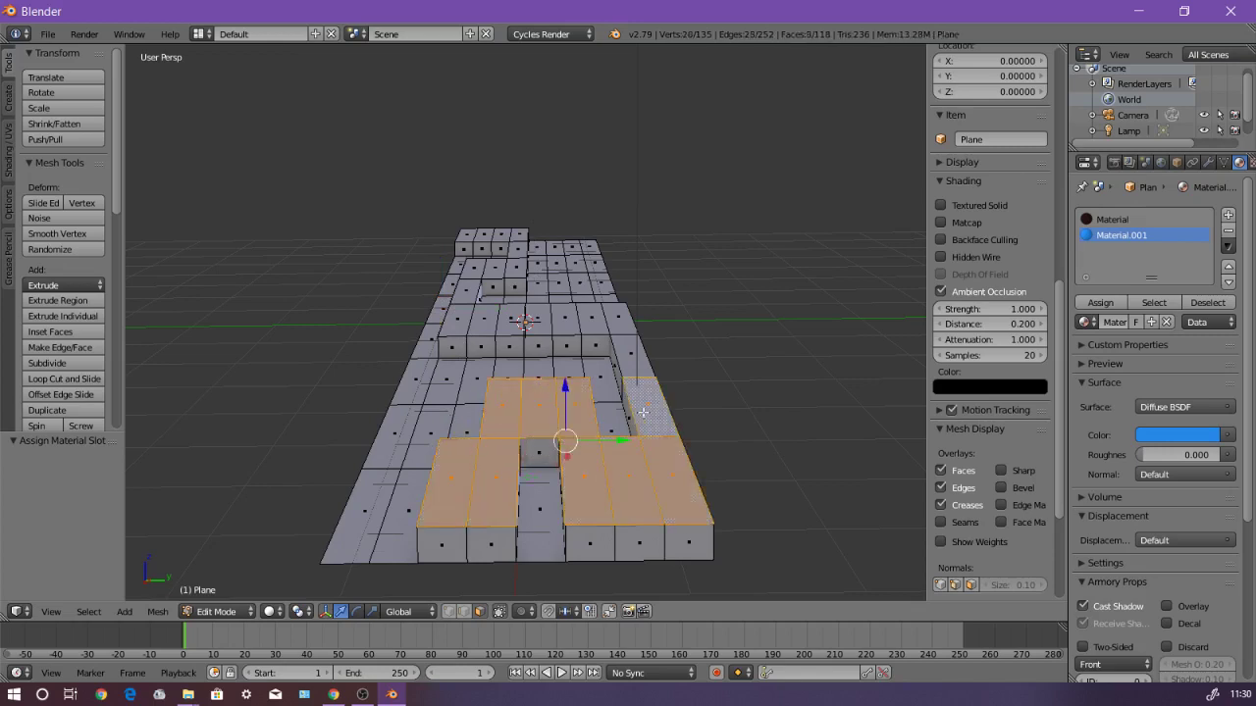
Step: Add the third row's right-edge top face and the fourth row's second to eighth top faces to the selection
right_click(630, 360, "shift")
right_click(612, 312, "shift")
right_click(579, 314, "shift")
right_click(557, 321, "shift")
right_click(516, 320, "shift")
right_click(483, 319, "shift")
right_click(457, 319, "shift")
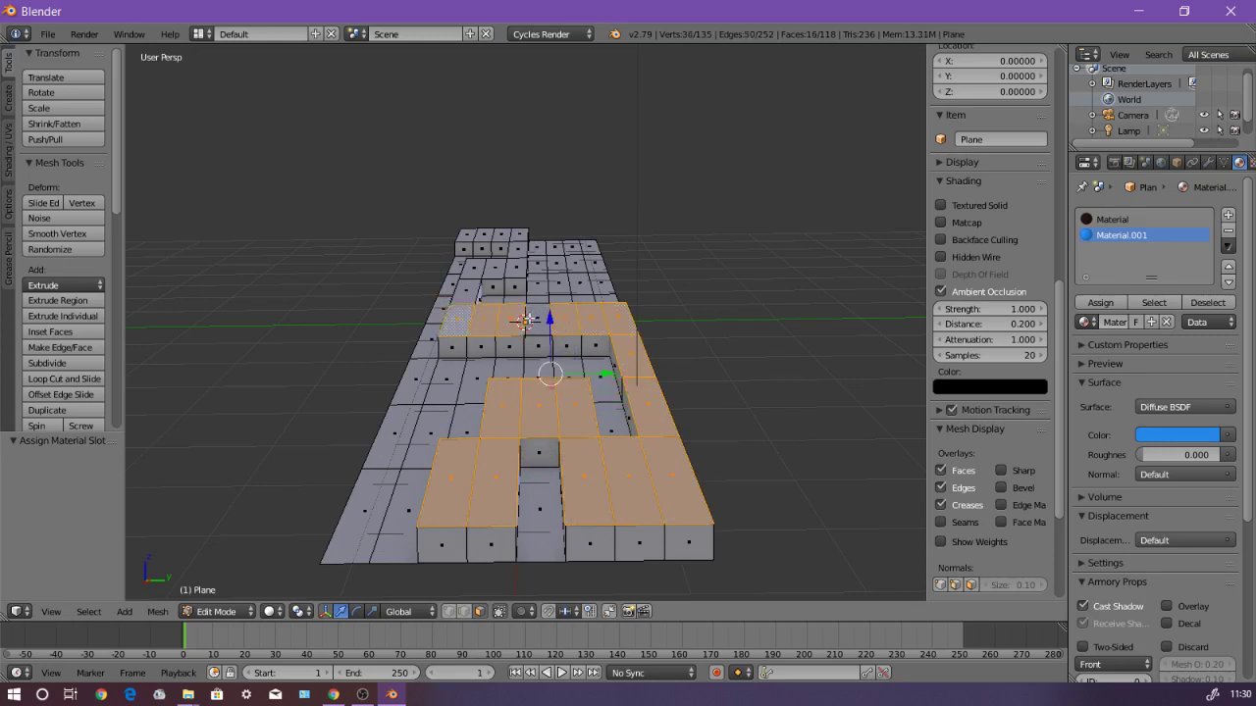
right_click(530, 320, "shift")
Step: Add the remaining raised top faces: row five's second, row six's second to fourth, row seven's fourth and the farthest row's first four
right_click(462, 291, "shift")
right_click(475, 269, "shift")
right_click(494, 267, "shift")
right_click(519, 264, "shift")
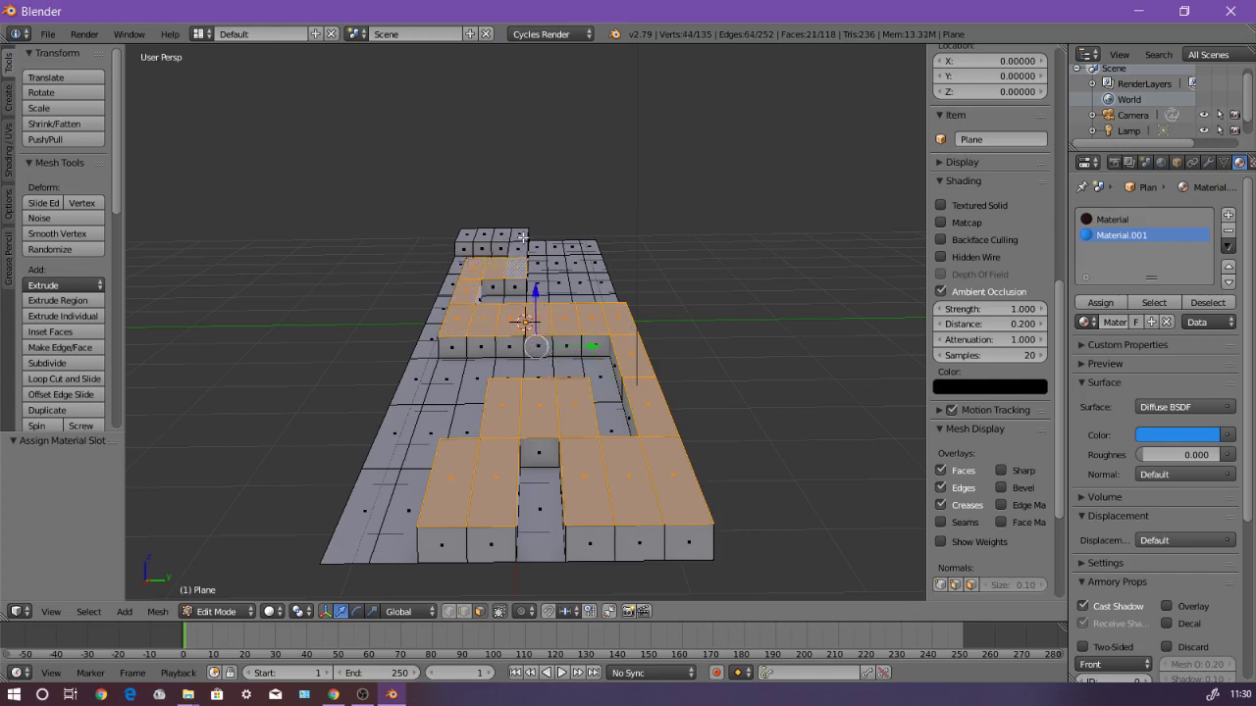
right_click(518, 249, "shift")
right_click(515, 235, "shift")
right_click(492, 234, "shift")
right_click(470, 235, "shift")
right_click(482, 242, "shift")
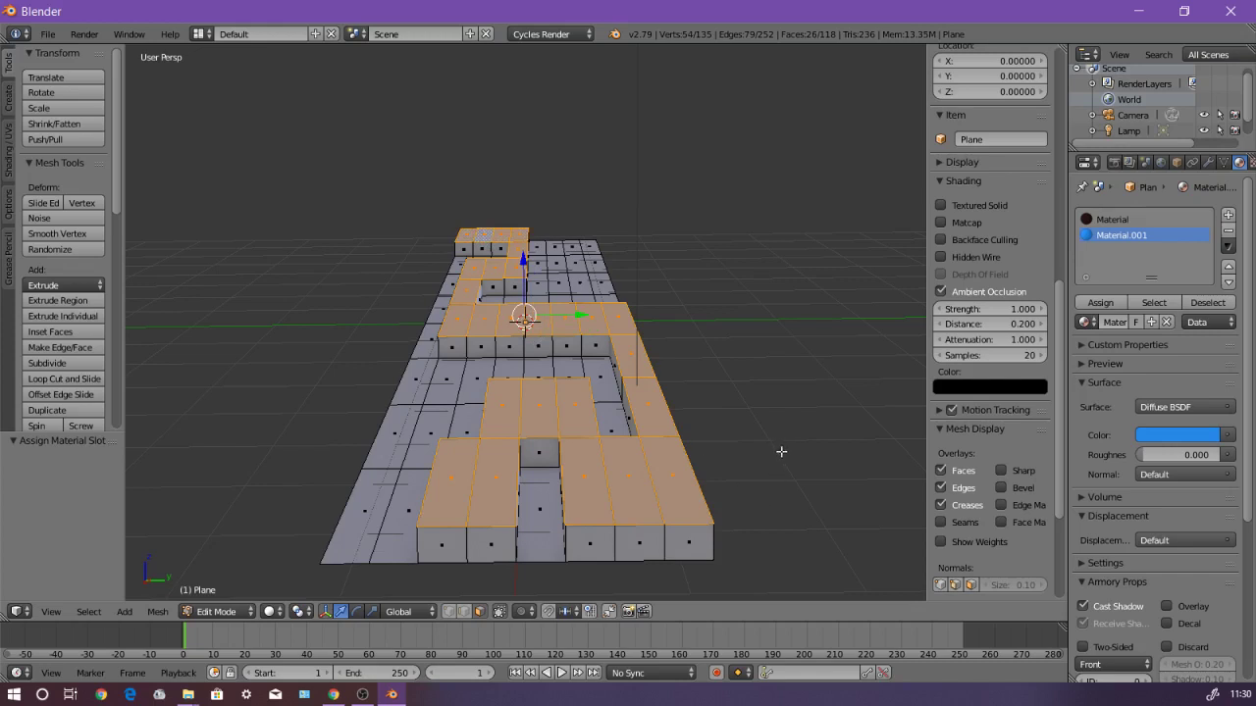
Step: Assign the dark material to the selected path tops, check it in a rendered preview from several angles, and clear the selection
left_click(1128, 219)
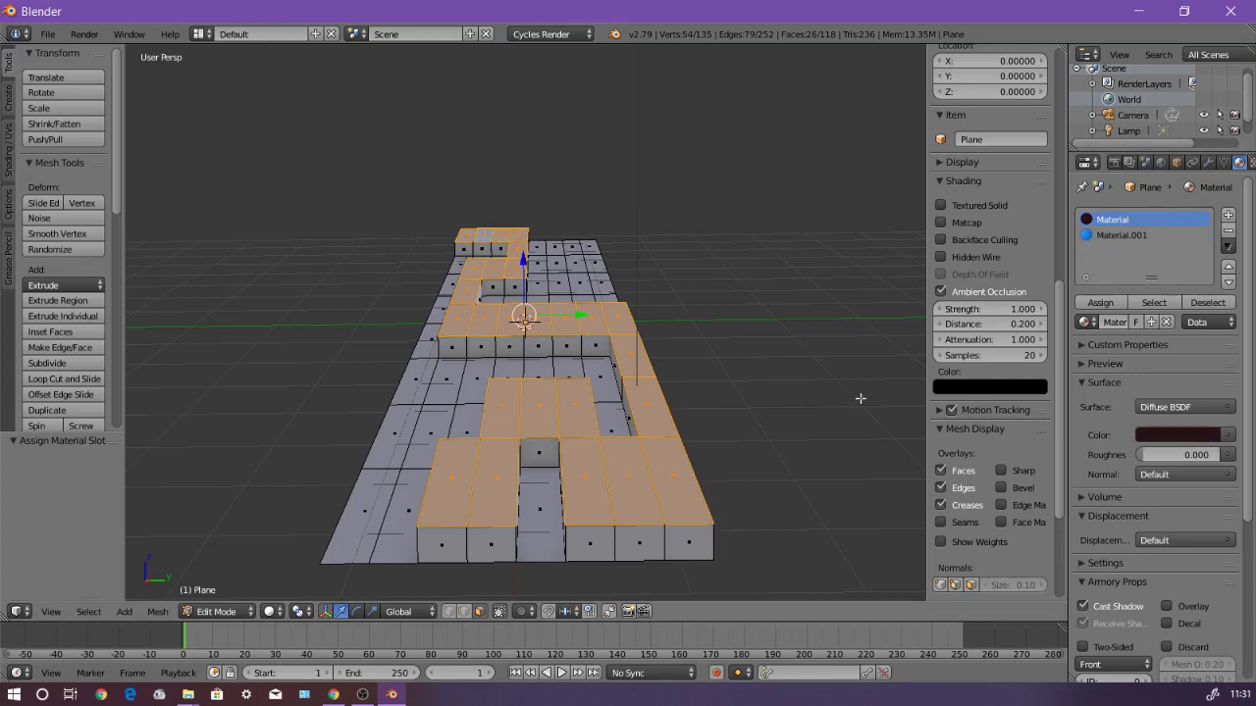
left_click(1099, 302)
key("shift+z")
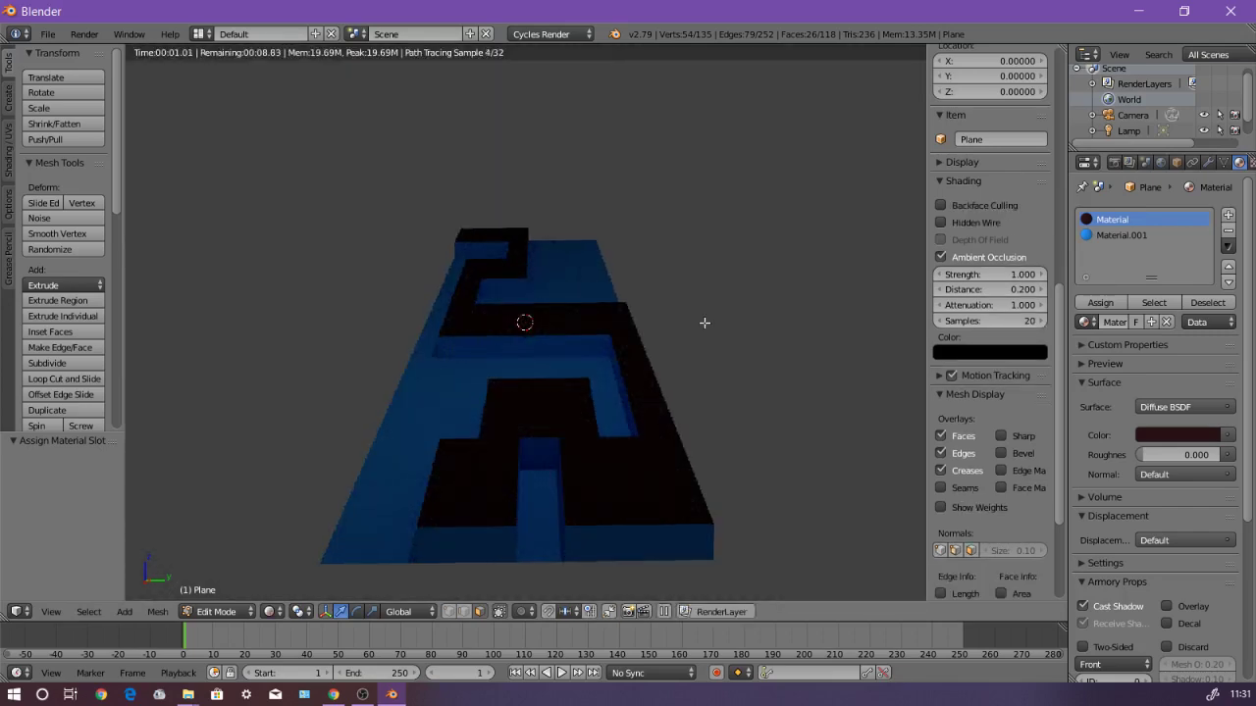
middle_click_drag(704, 323, 606, 377)
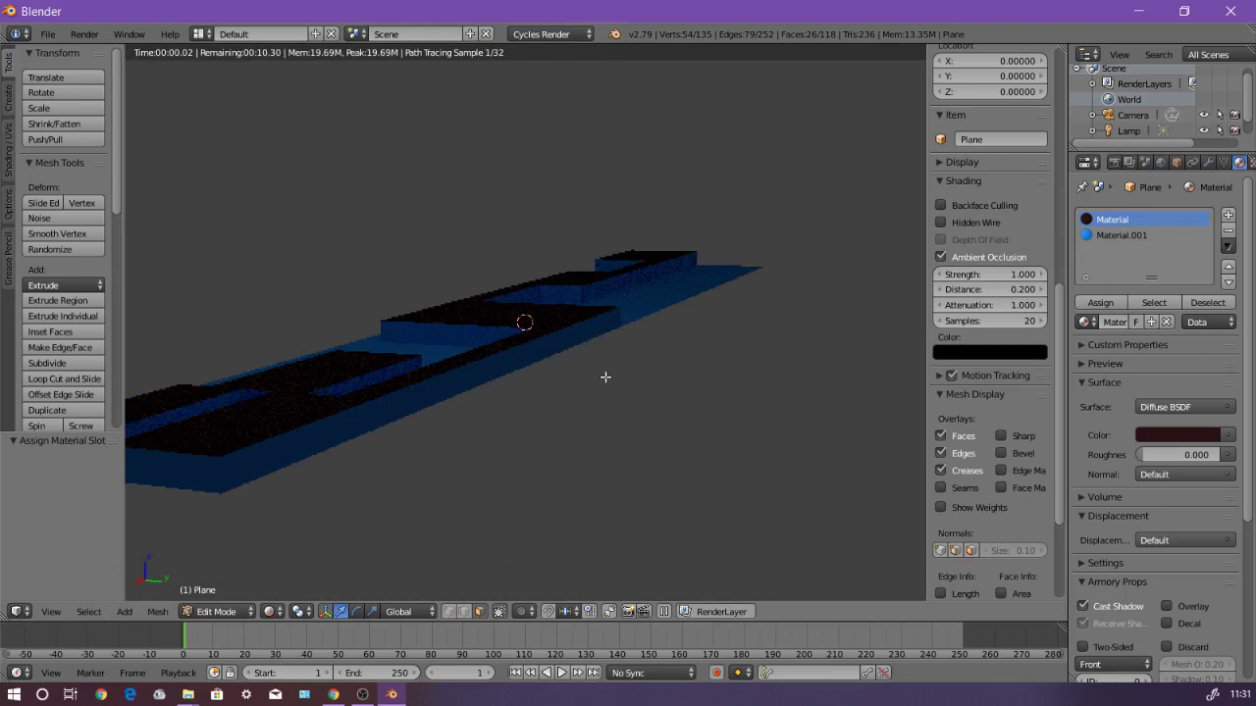
mouse_move(605, 377)
middle_mouse_down()
mouse_move(678, 364)
mouse_move(702, 406)
middle_mouse_up()
key("shift+z")
key("a")
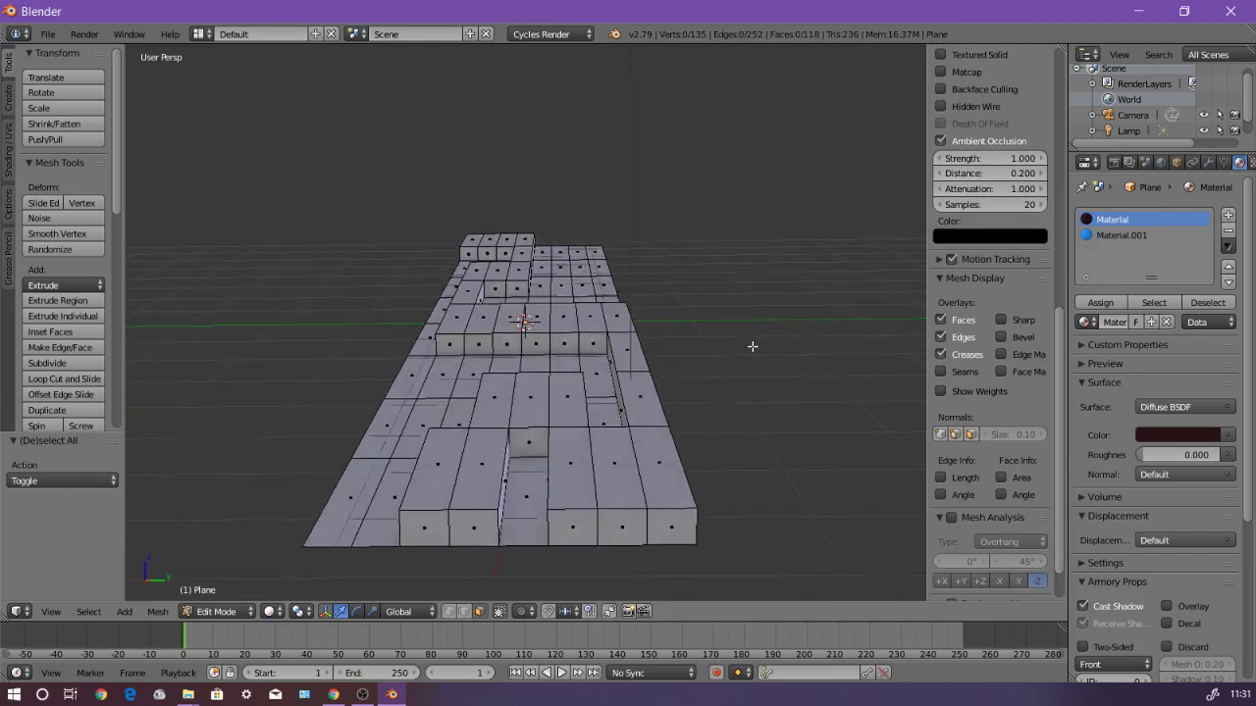
Step: Switch the level plane from Edit Mode to Object Mode
middle_click_drag(748, 346, 729, 334)
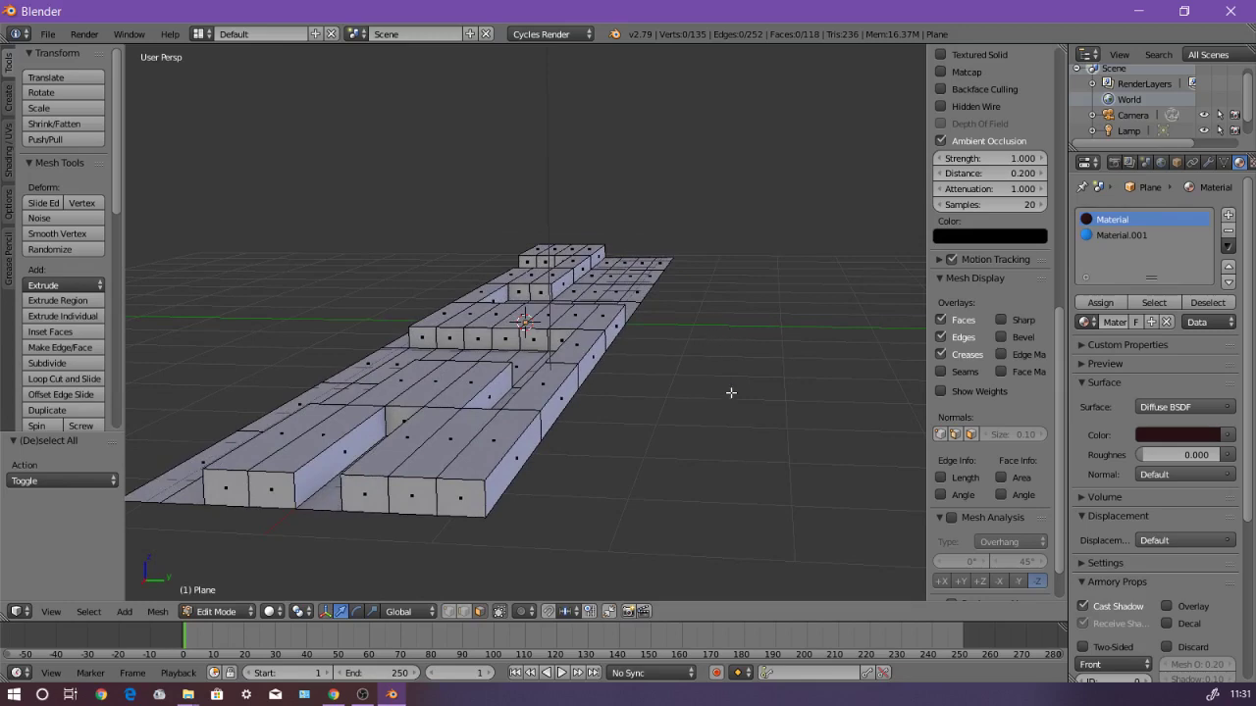
key("shift+a")
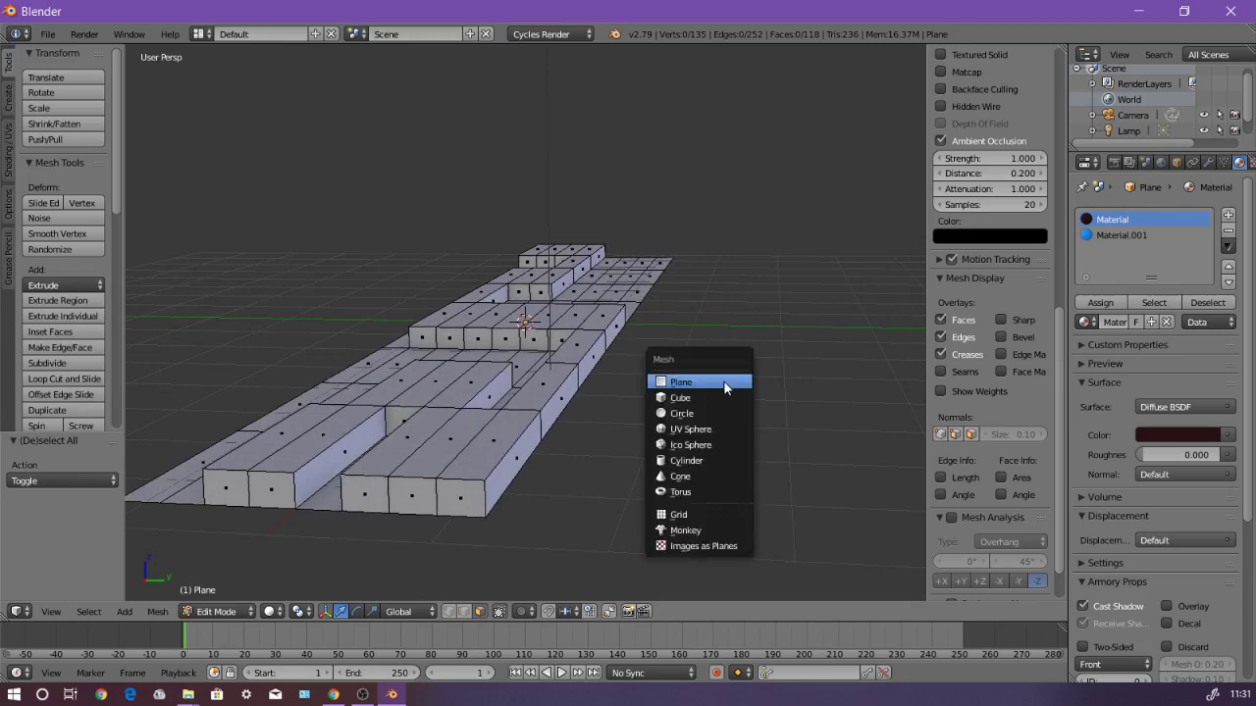
key("Escape")
mouse_move(709, 383)
middle_mouse_down()
mouse_move(743, 396)
mouse_move(726, 373)
middle_mouse_up()
left_click(221, 611)
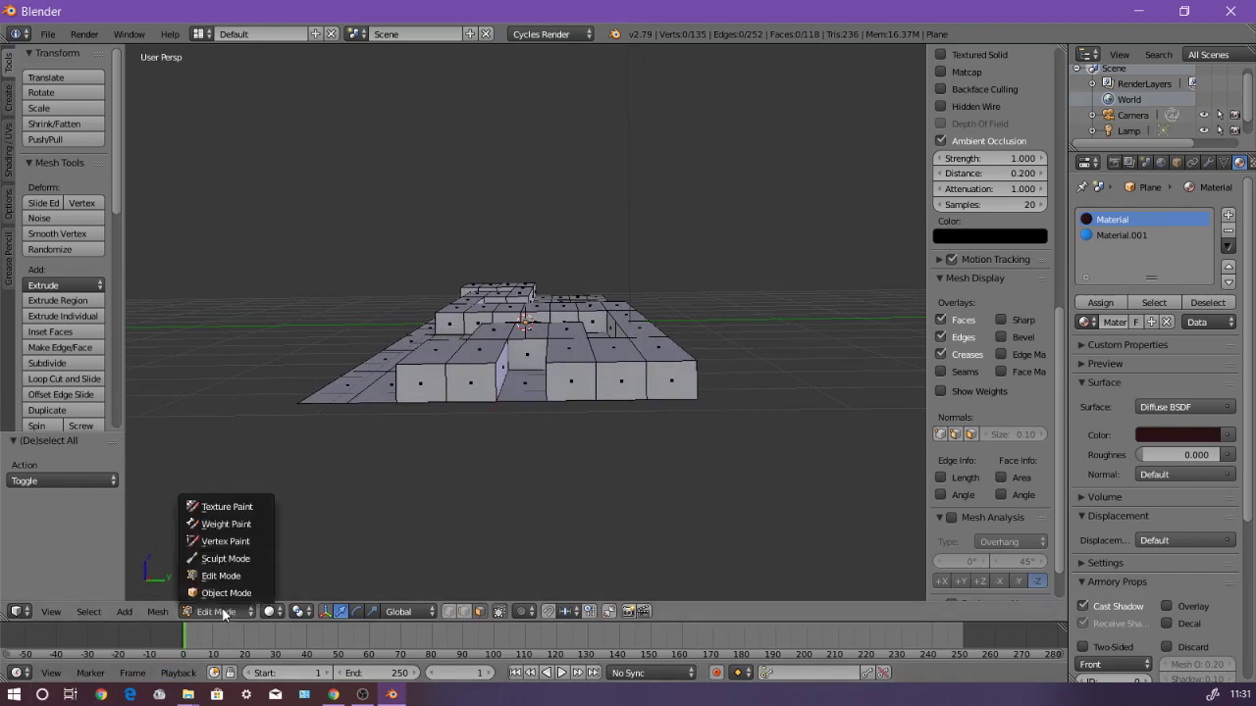
left_click(225, 593)
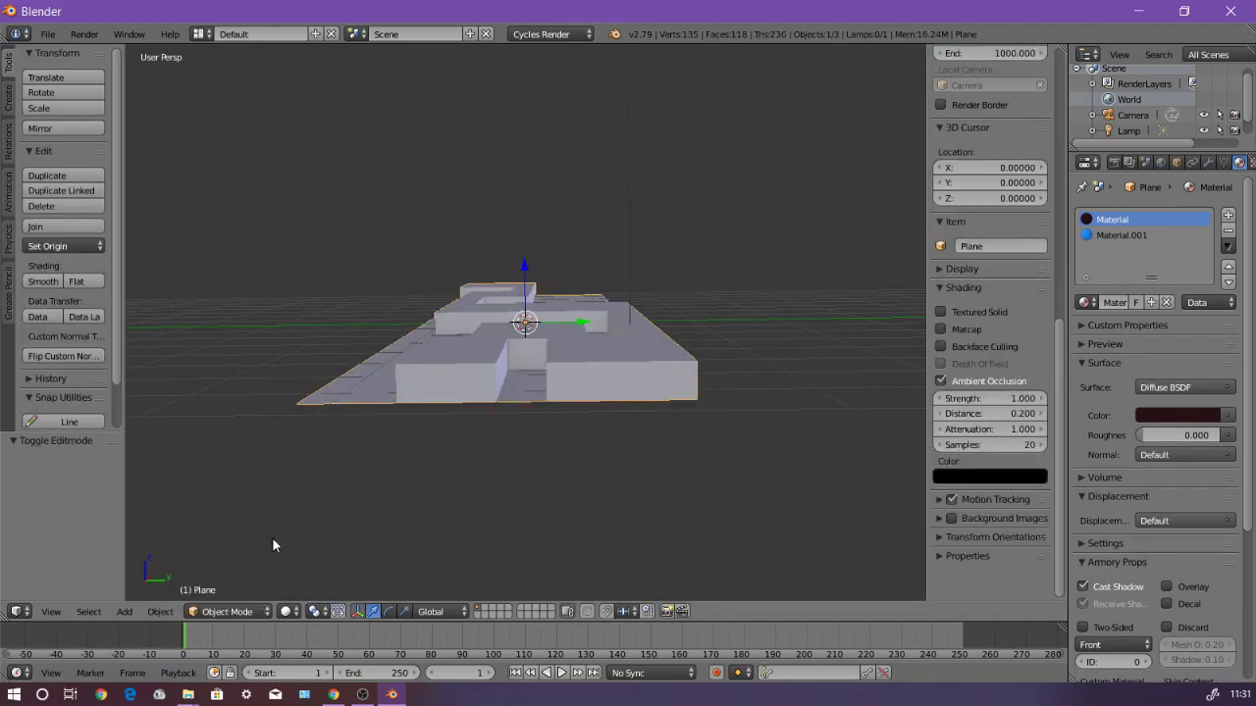
Step: Add a cube mesh as a separate object and move it off the plane's right side, about 2.326 along Y
middle_click_drag(572, 473, 547, 482)
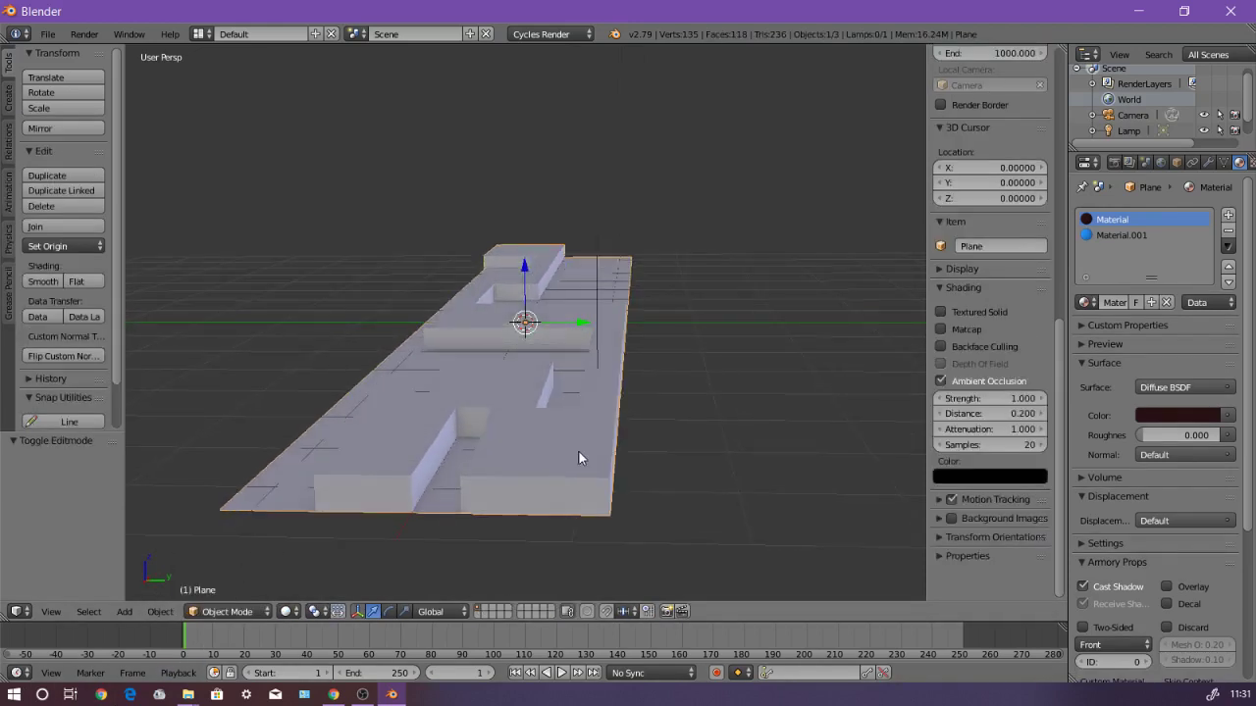
key("shift+a")
mouse_move(579, 456)
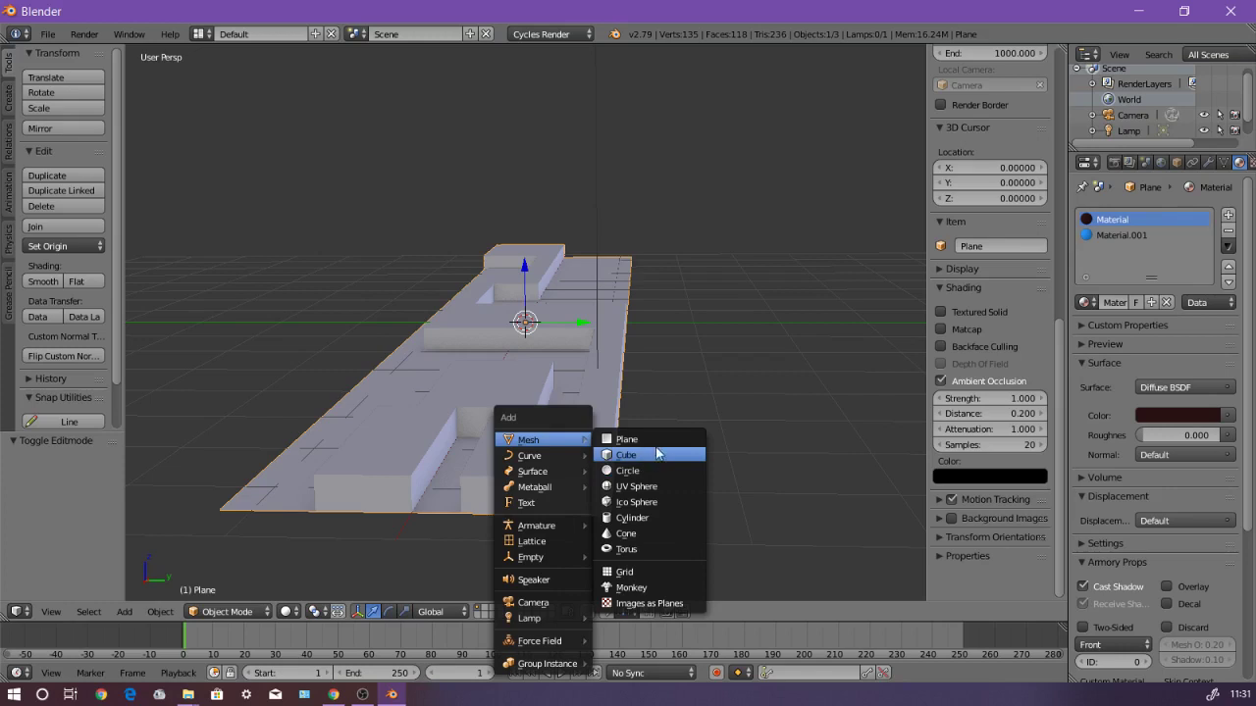
left_click(654, 459)
middle_click_drag(657, 453, 713, 428)
key("g")
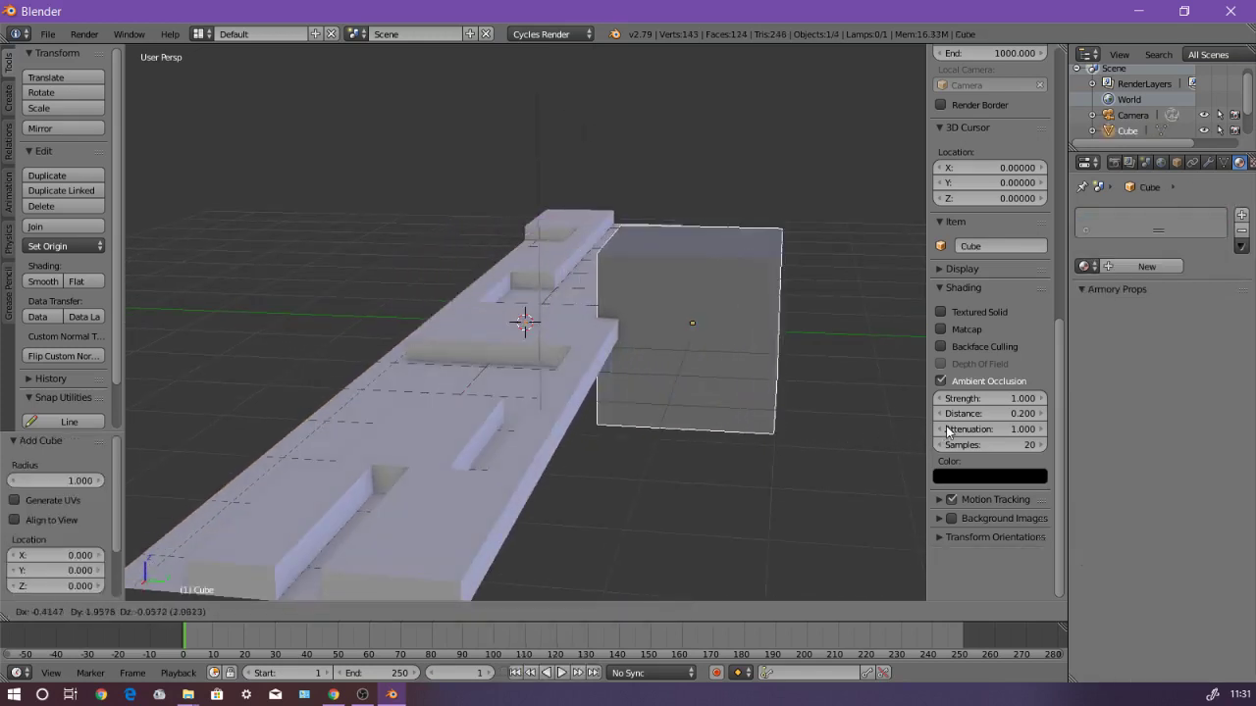
left_click(977, 427)
middle_click_drag(977, 427, 753, 378)
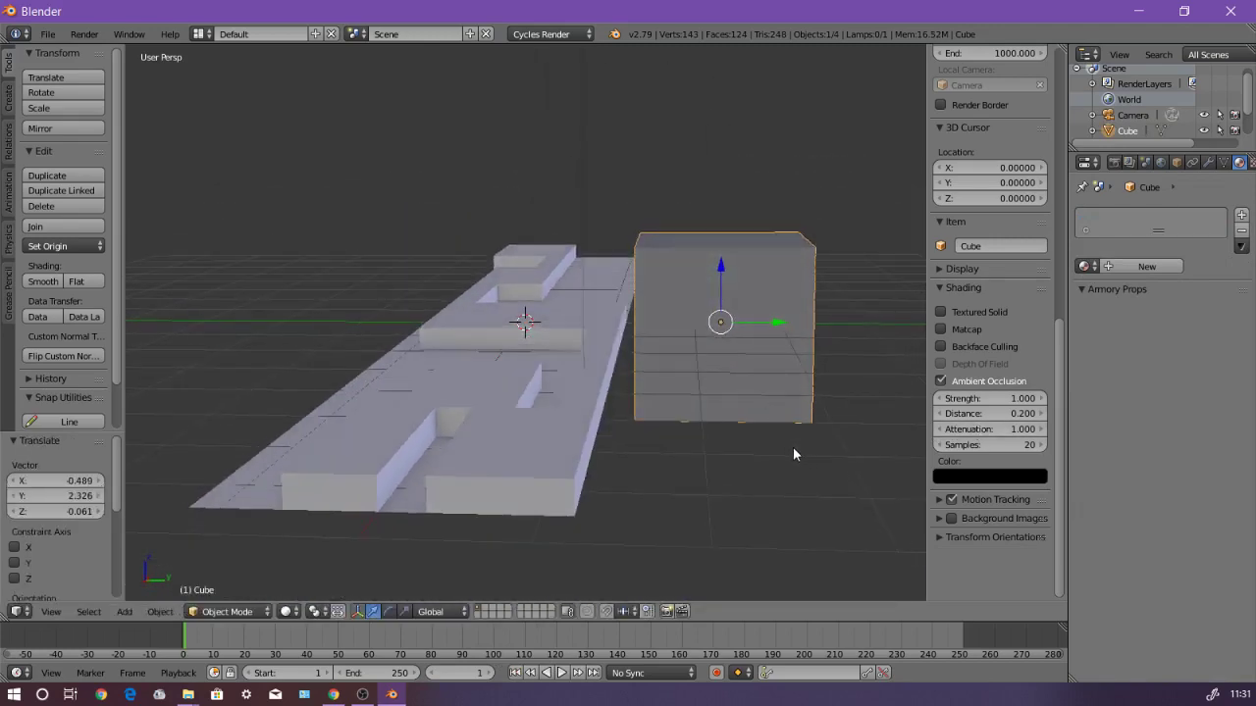
Step: Scale the cube down uniformly to about 0.292
key("s")
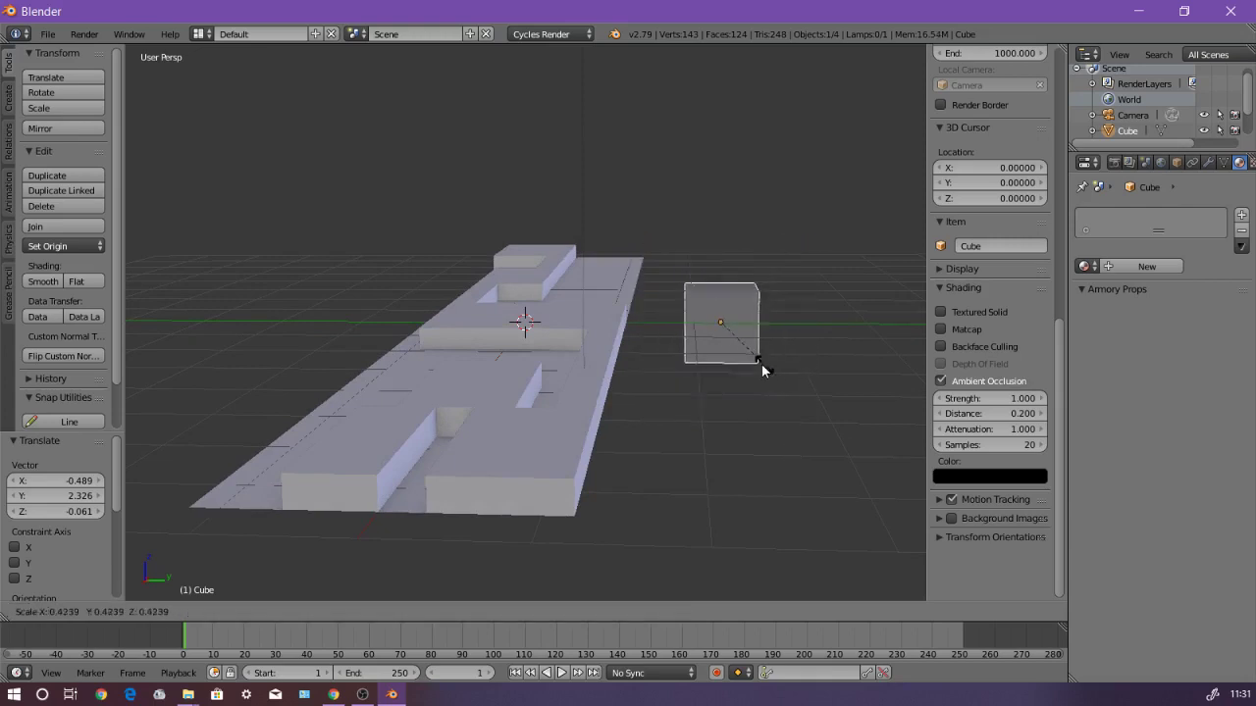
left_click(754, 357)
mouse_move(775, 391)
middle_mouse_down()
mouse_move(759, 412)
mouse_move(757, 382)
middle_mouse_up()
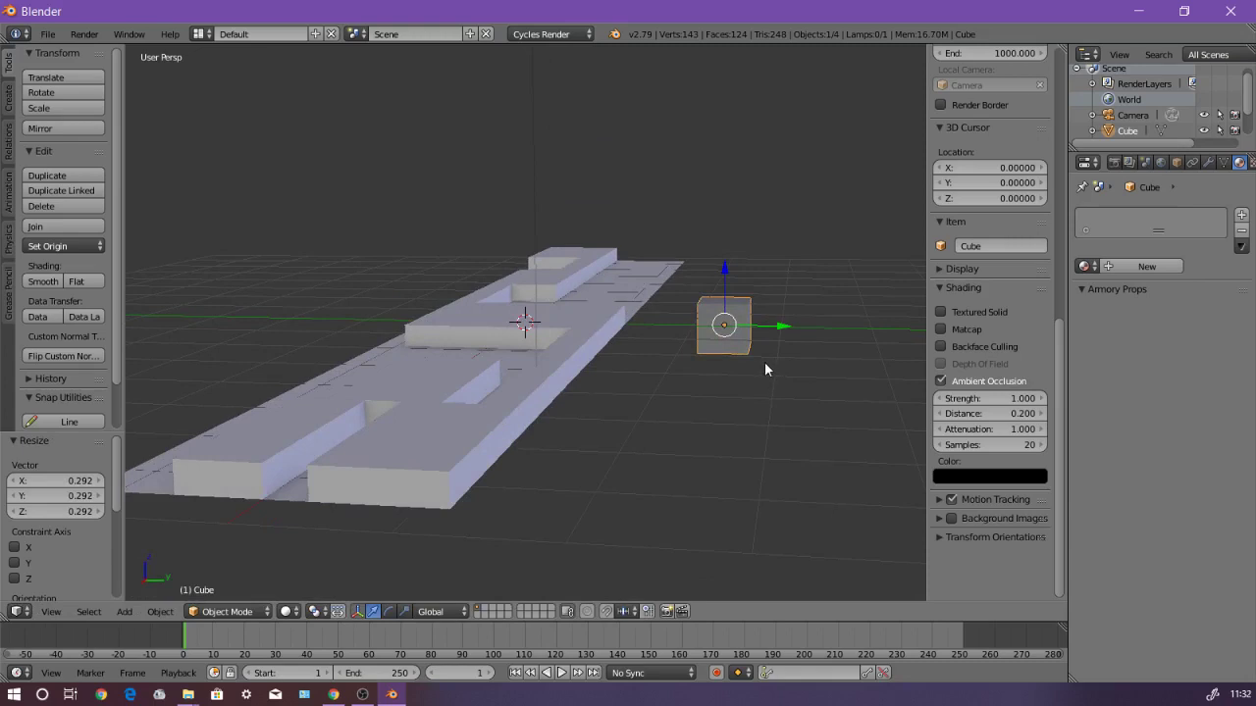
key("s")
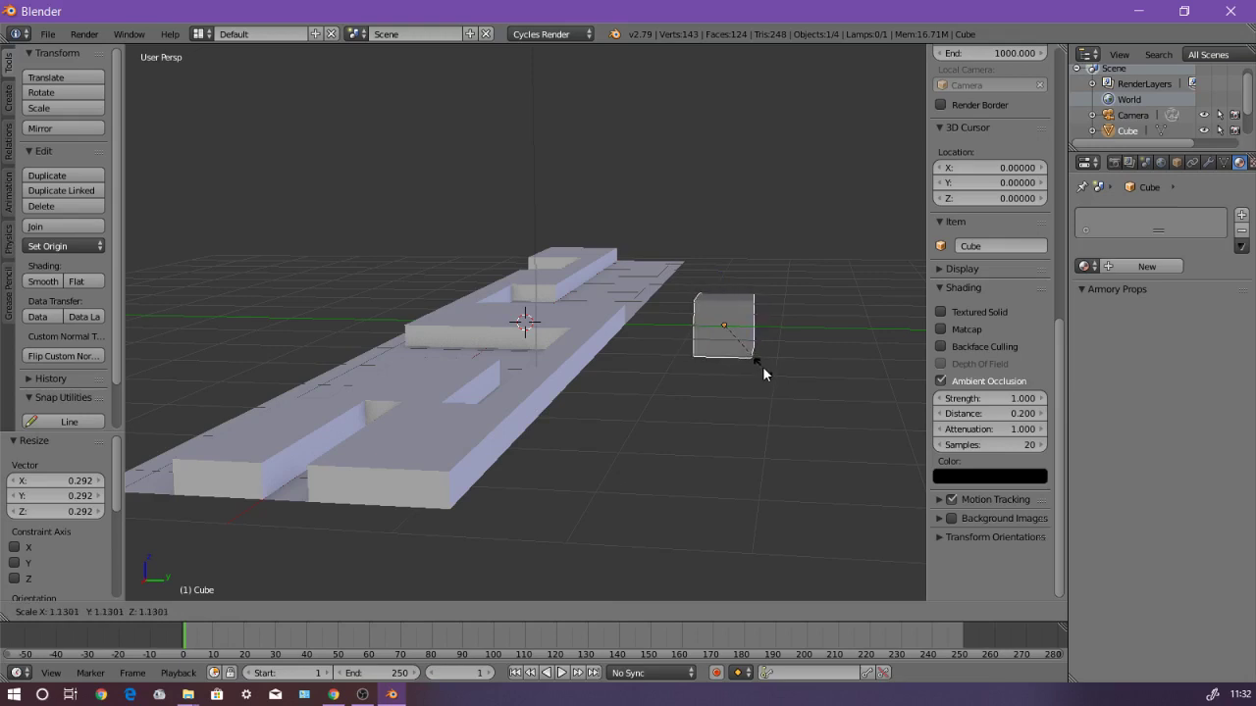
key("x")
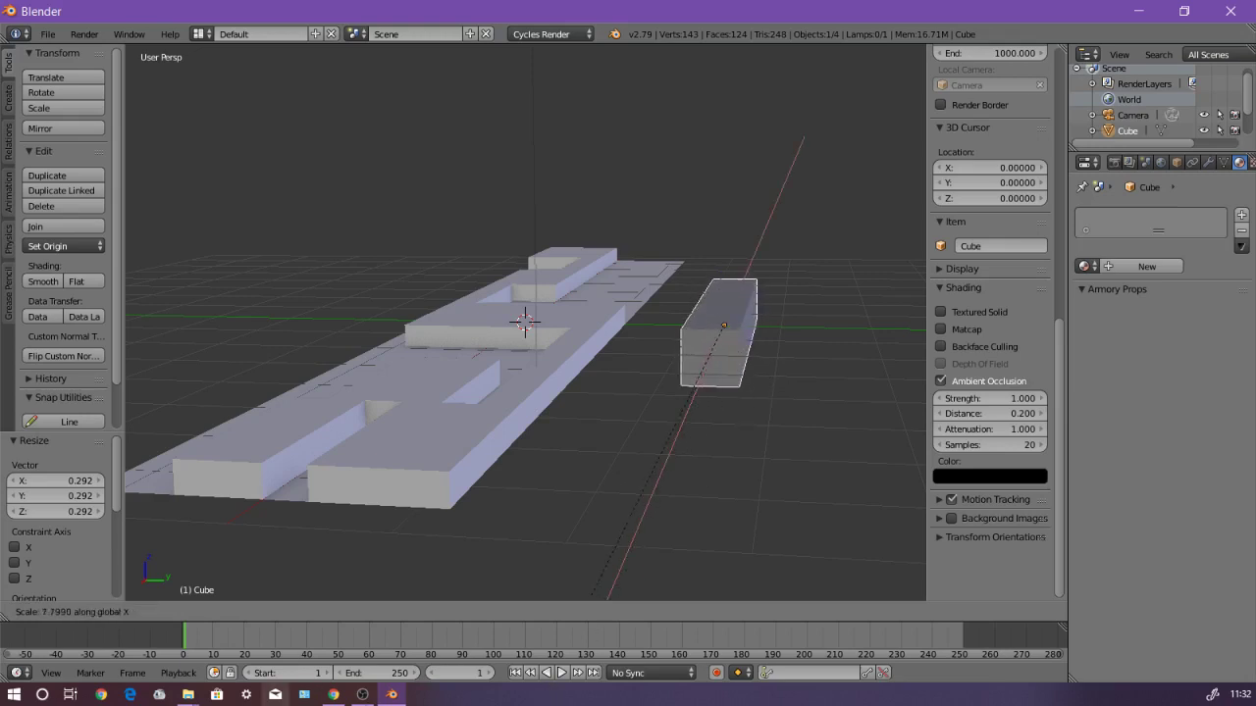
key("Escape")
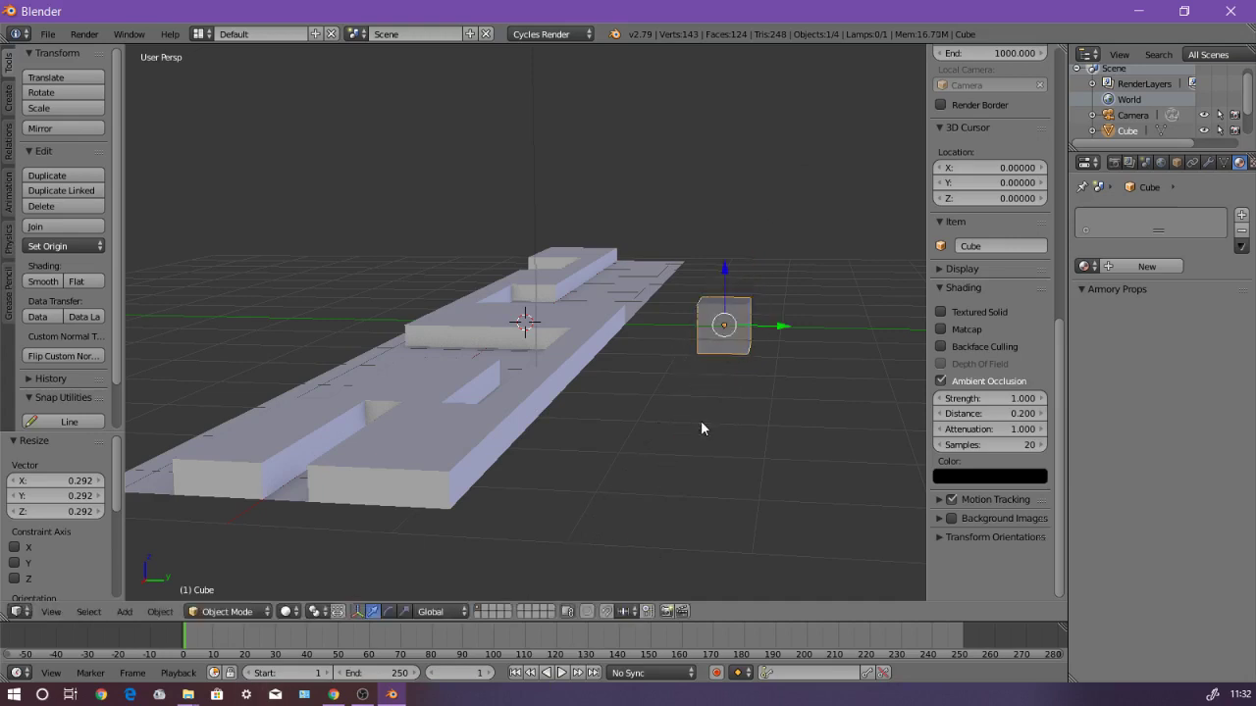
key("s")
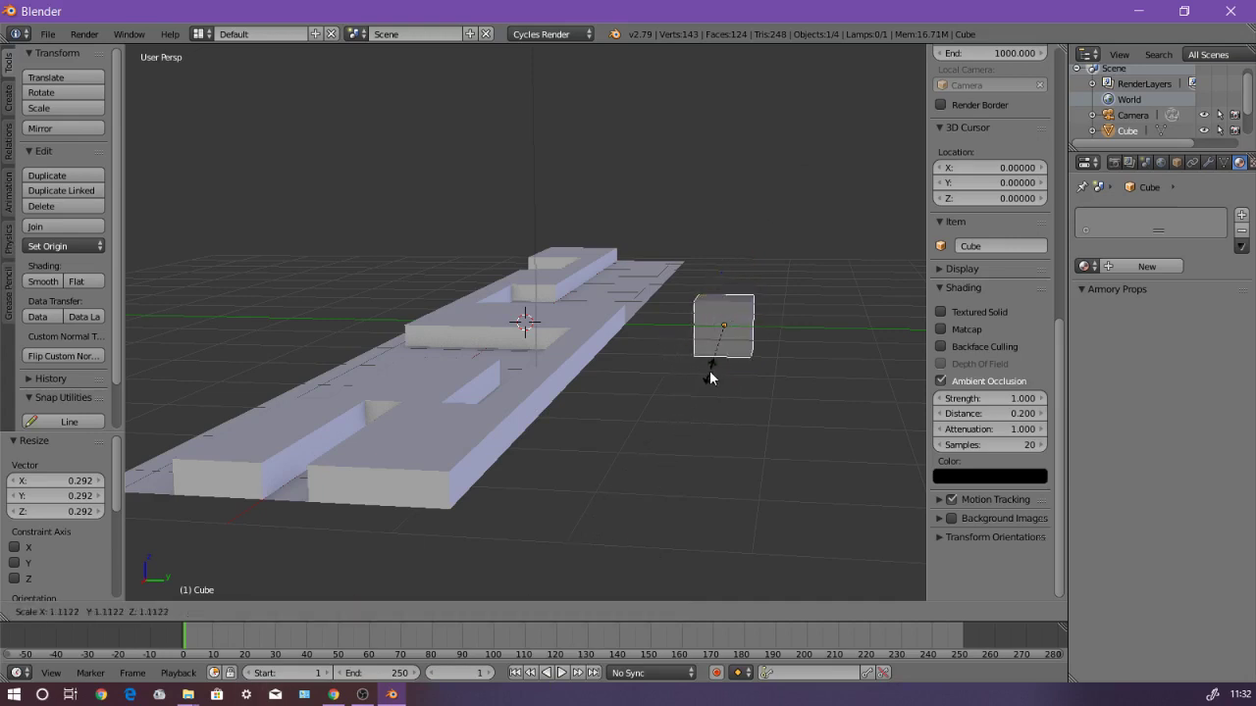
key("y")
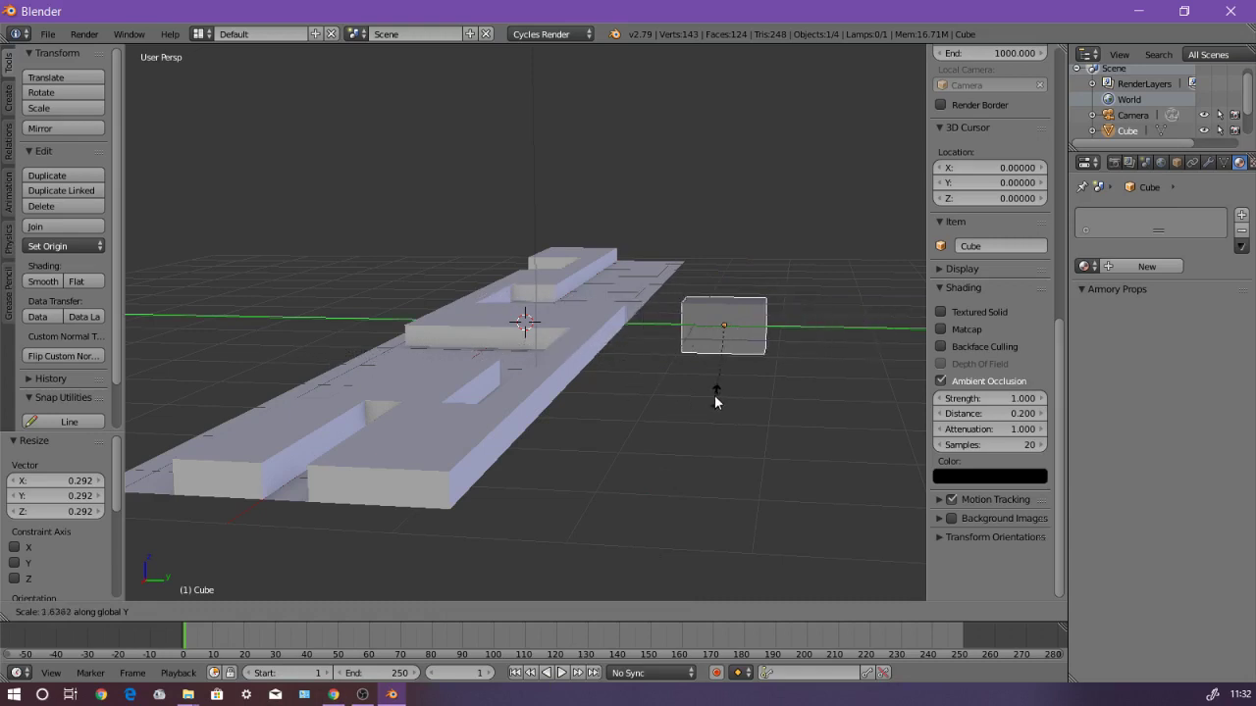
key("Escape")
key("s")
key("z")
key("Escape")
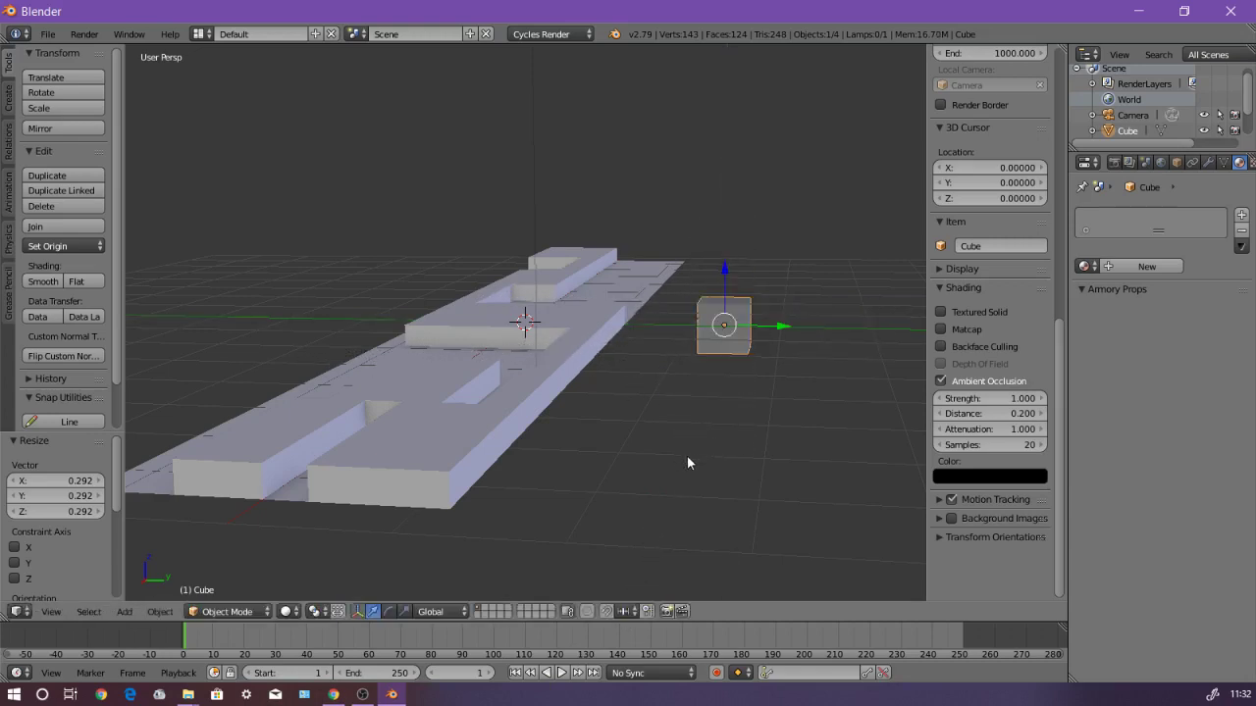
Step: Flatten the small cube by a factor of about 0.368 along Z and narrow it by about 0.667 along Y
key("s")
key("z")
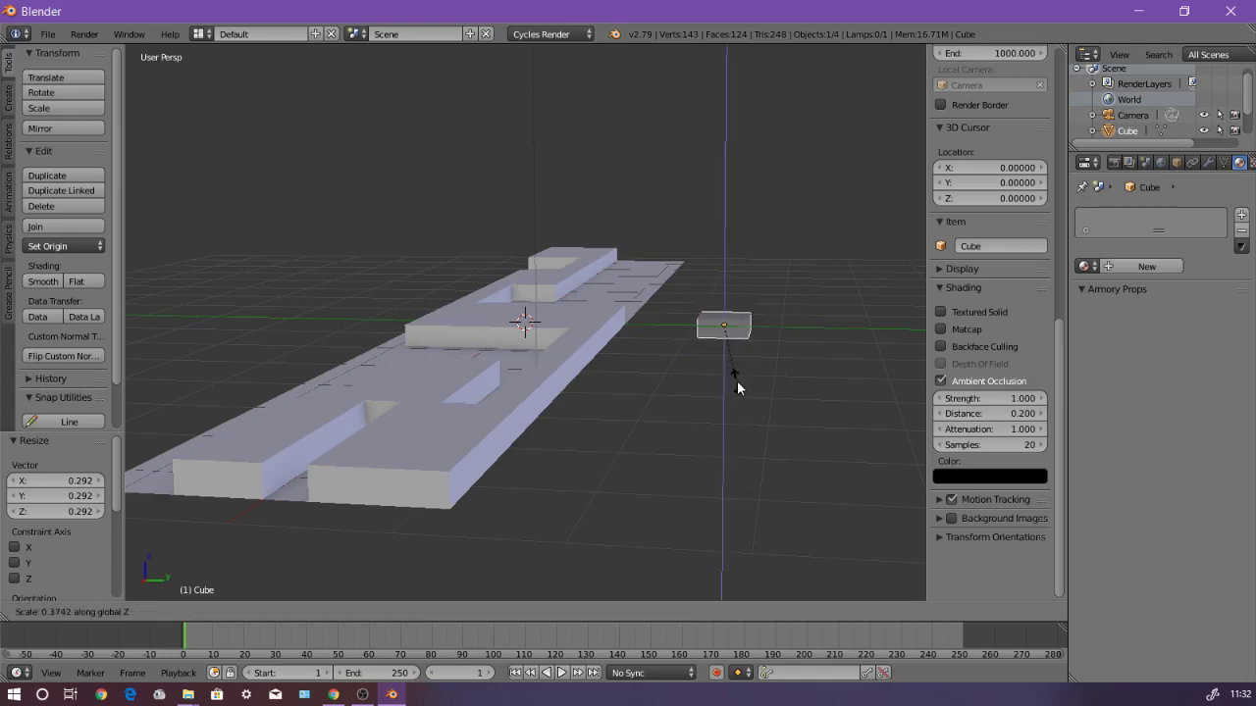
left_click(739, 379)
mouse_move(681, 409)
middle_mouse_down()
mouse_move(546, 412)
mouse_move(560, 448)
mouse_move(585, 412)
mouse_move(664, 382)
mouse_move(666, 393)
middle_mouse_up()
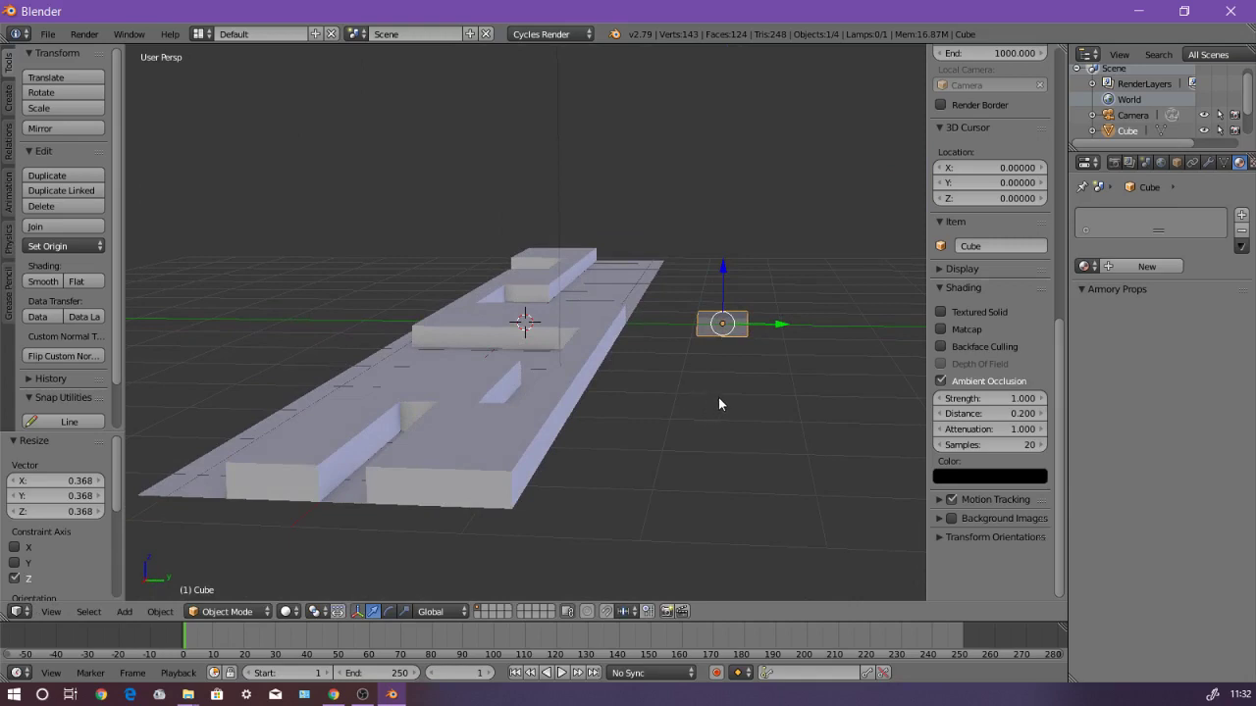
key("s")
key("y")
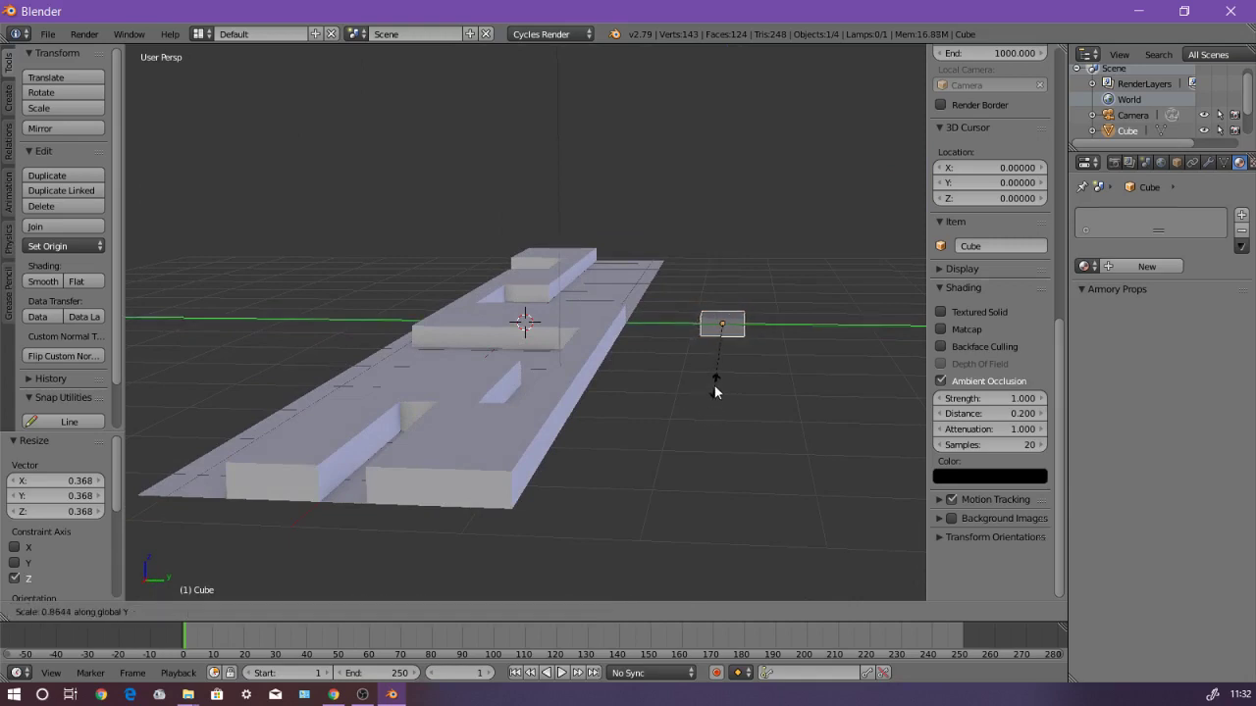
left_click(711, 369)
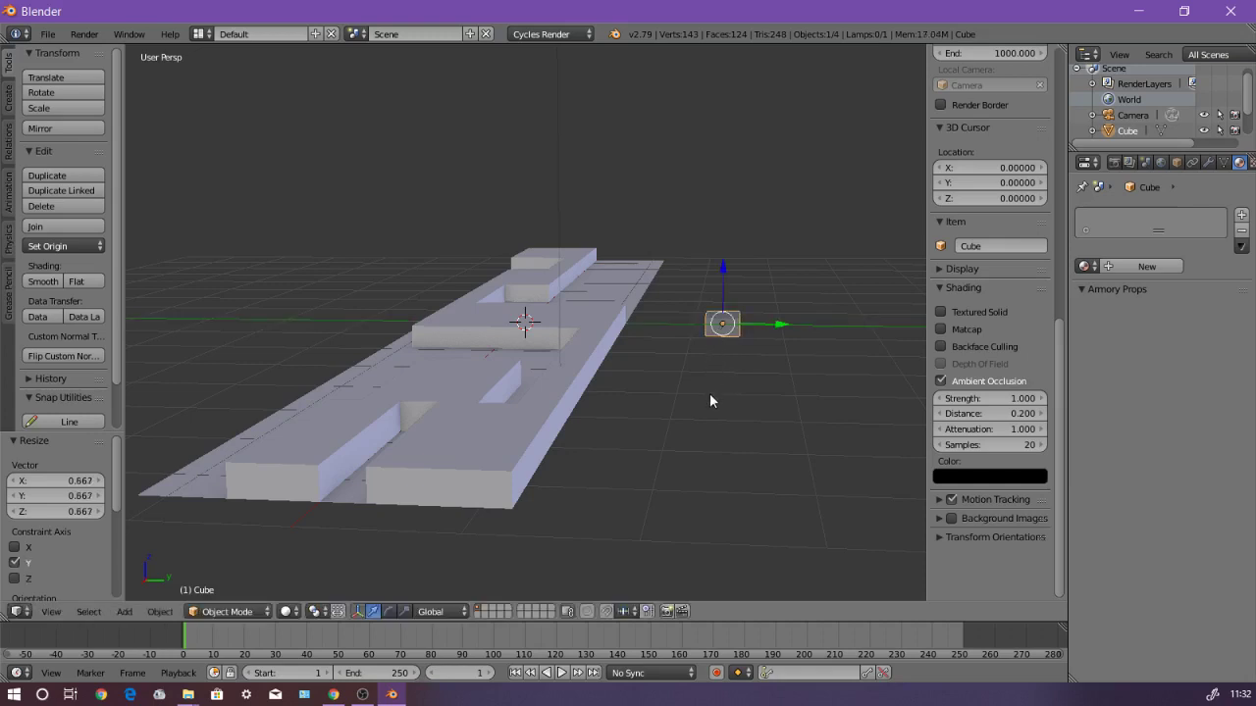
Step: Thin the block further by a factor of about 0.747 along Z and lengthen it by about 1.799 along X
middle_click_drag(703, 409, 662, 417)
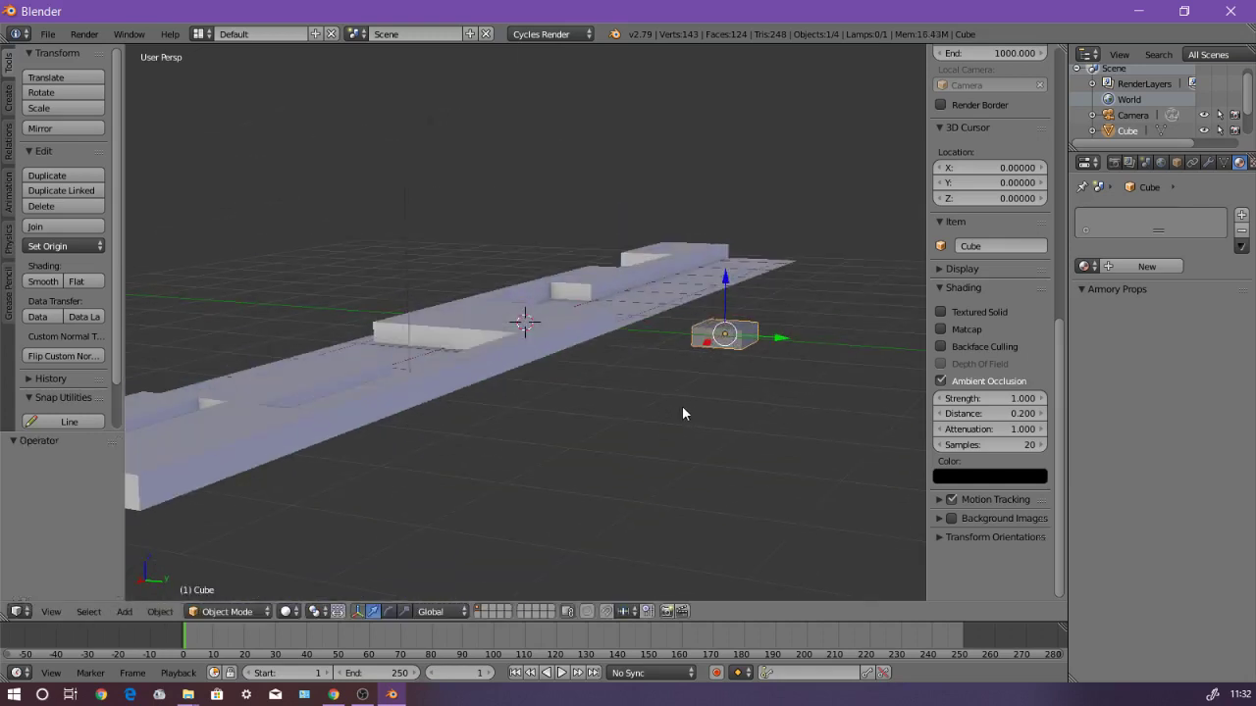
middle_click_drag(685, 409, 674, 443)
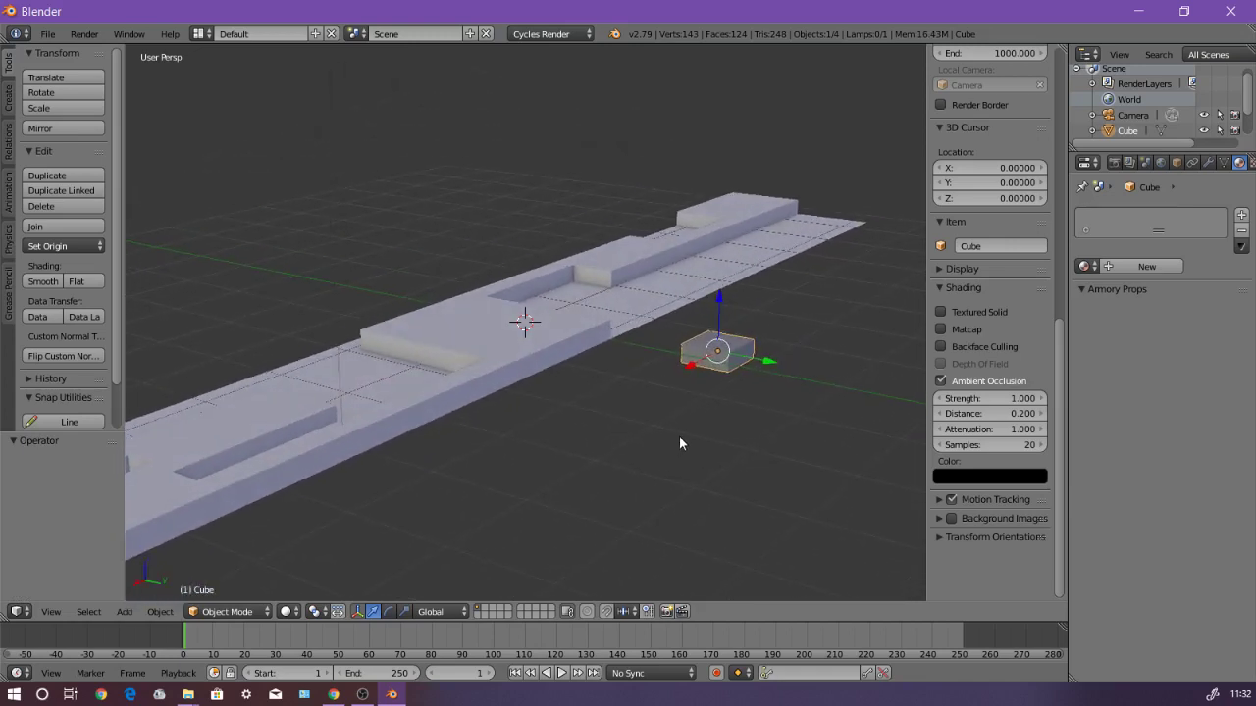
key("s")
key("z")
left_click(691, 416)
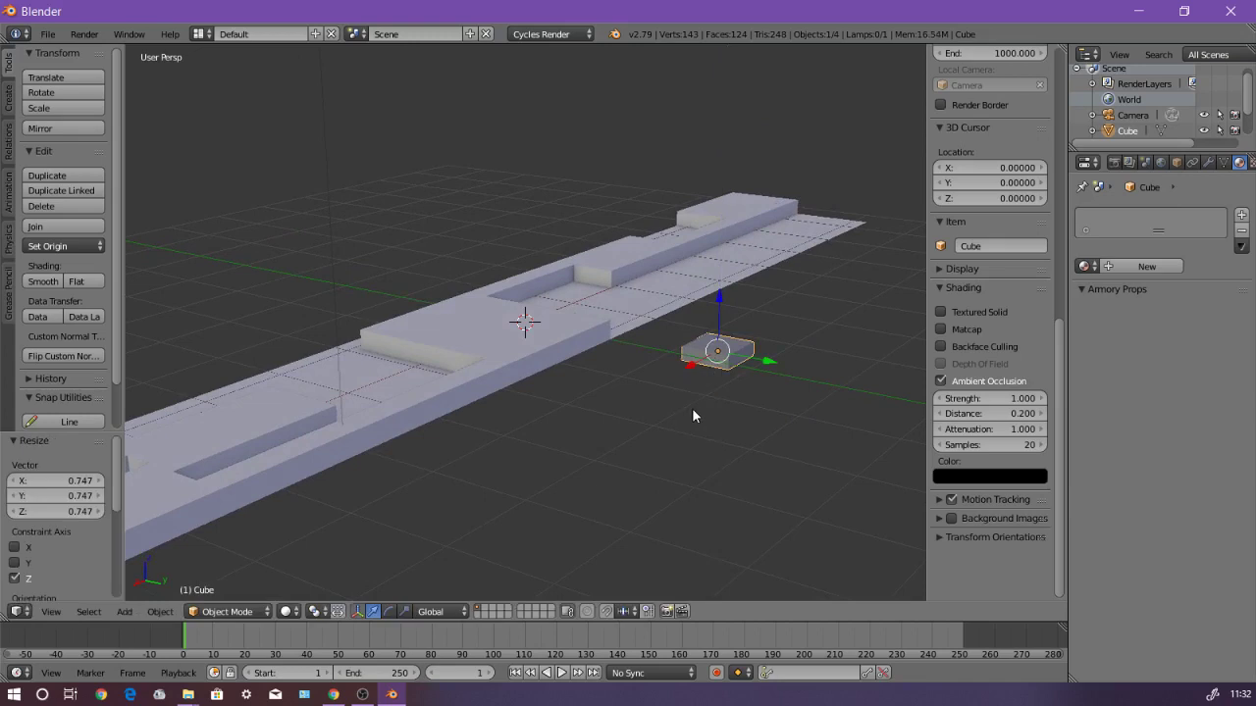
key("s")
key("x")
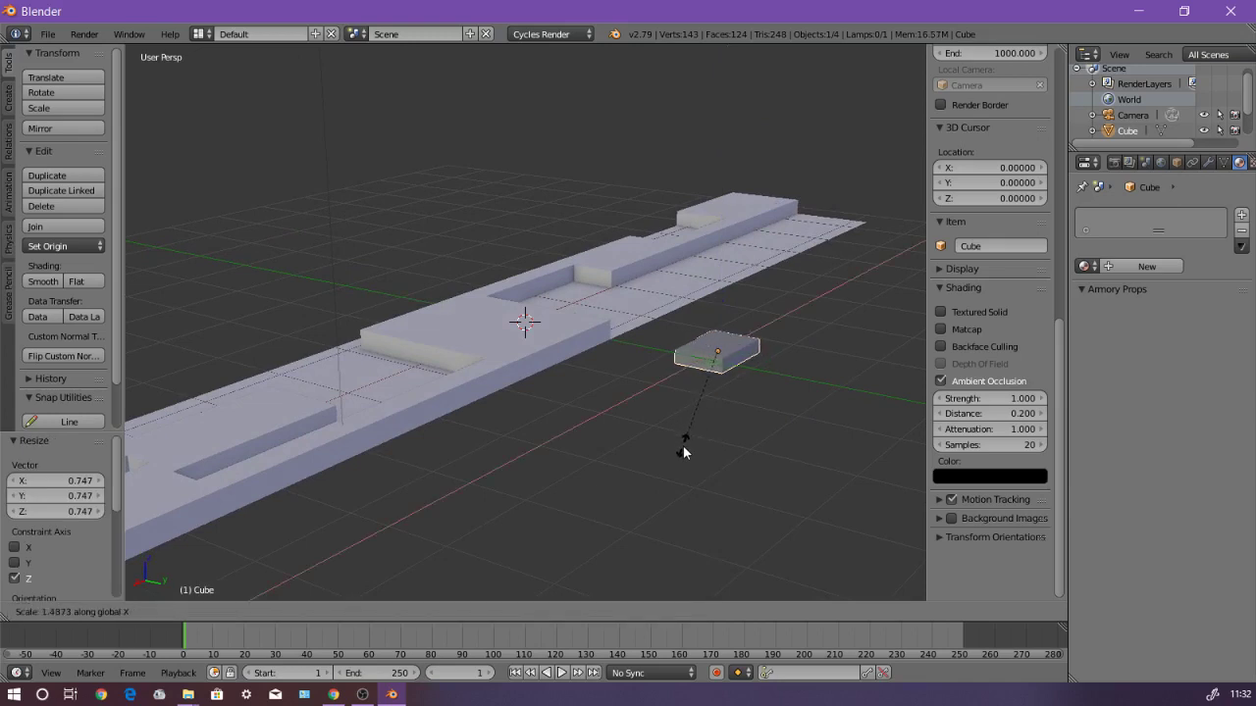
left_click(663, 461)
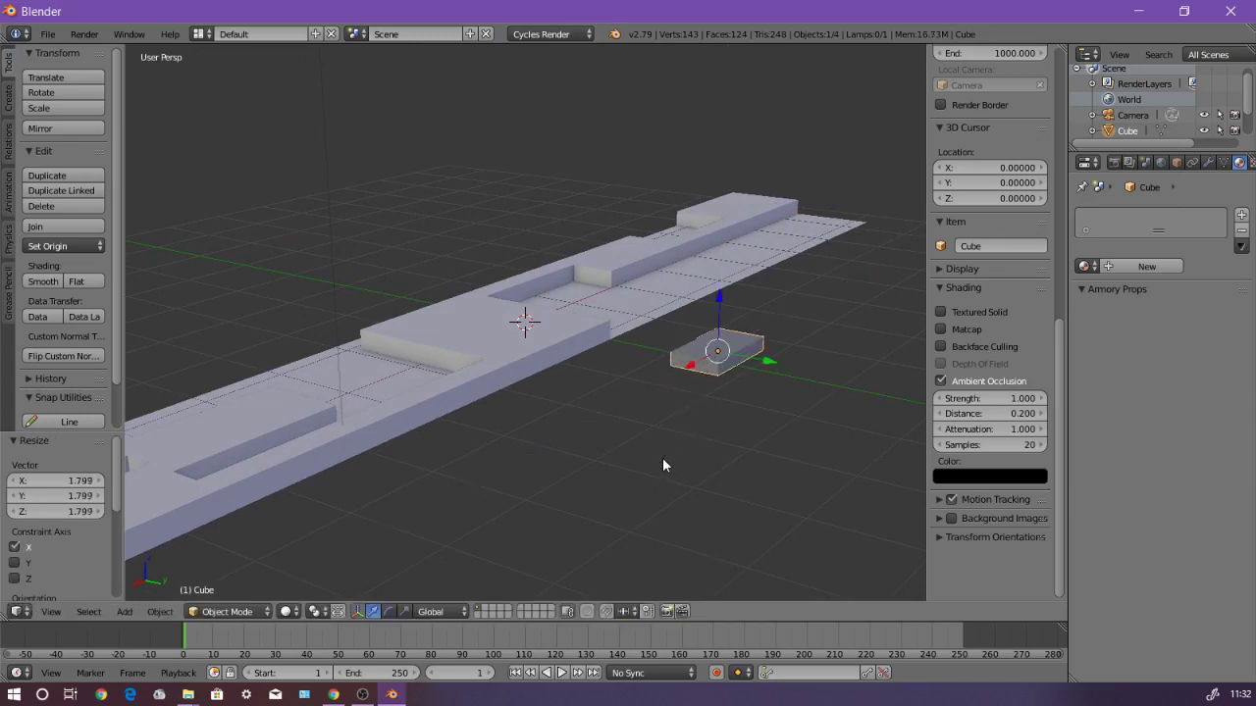
Step: Give the flattened block a new material with a red colour and a Glossy BSDF surface
middle_click_drag(684, 451, 731, 339)
right_click_drag(731, 338, 735, 340)
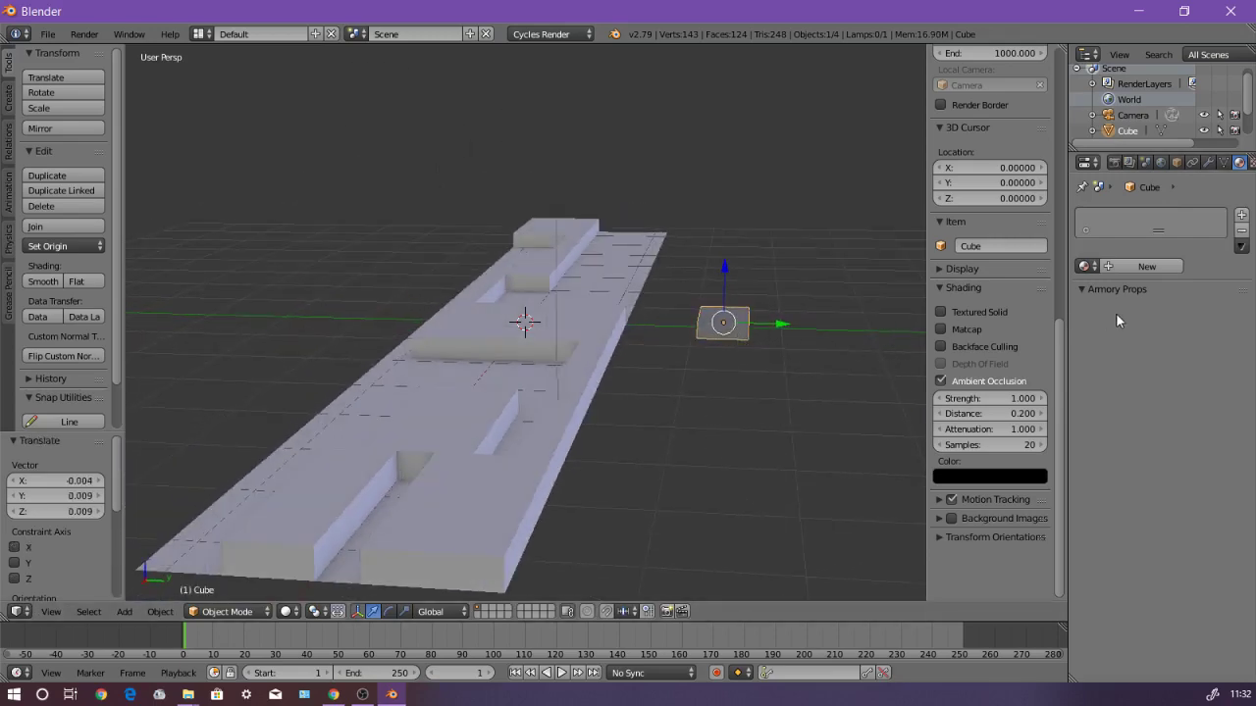
left_click(1144, 266)
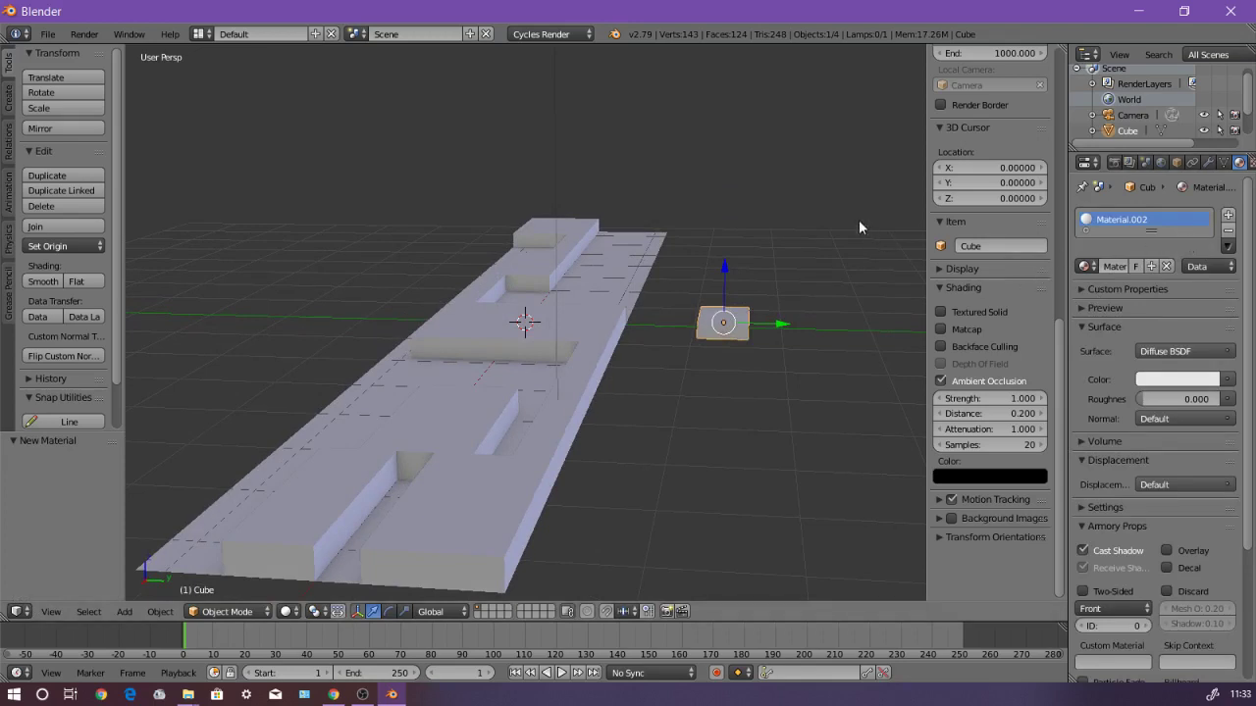
left_click(1167, 379)
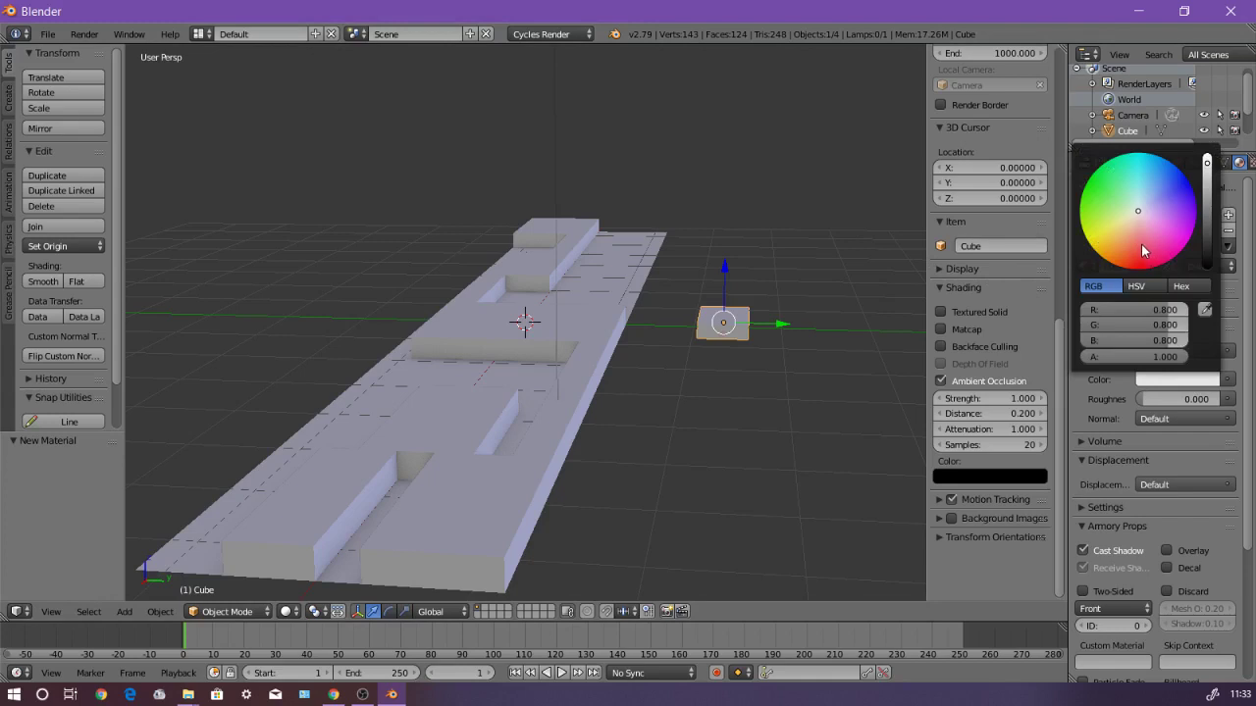
left_click(1142, 252)
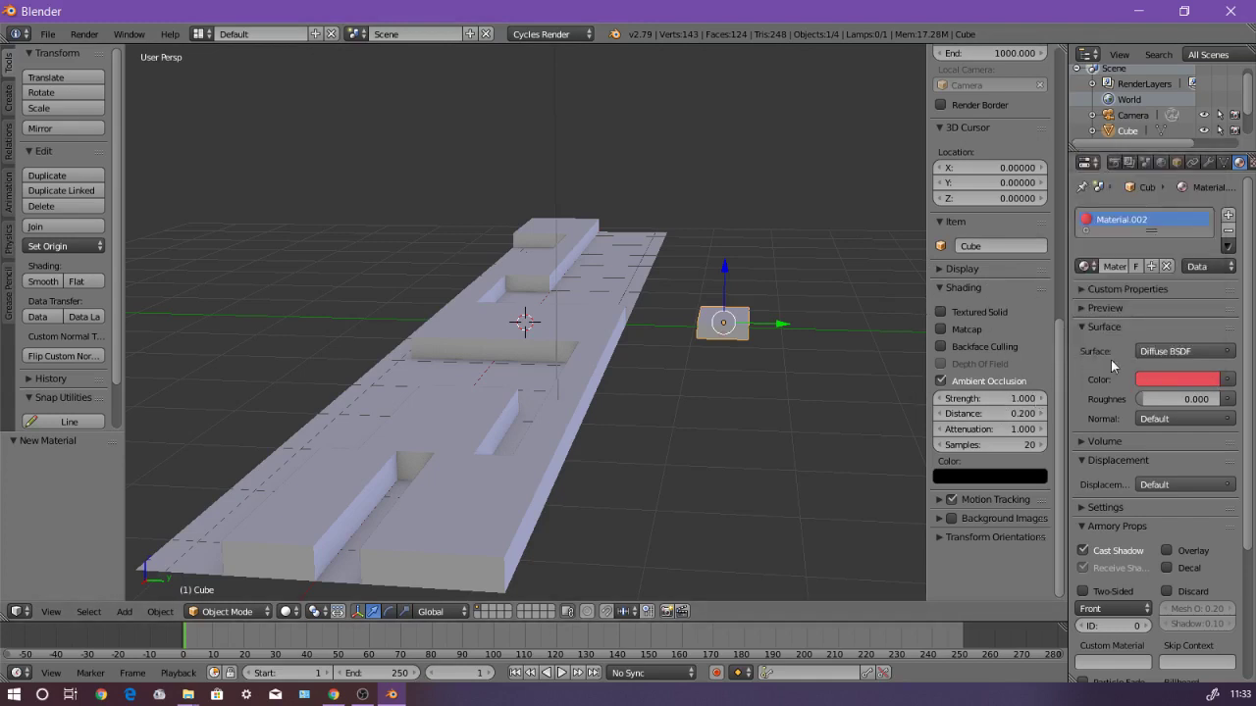
left_click(1191, 352)
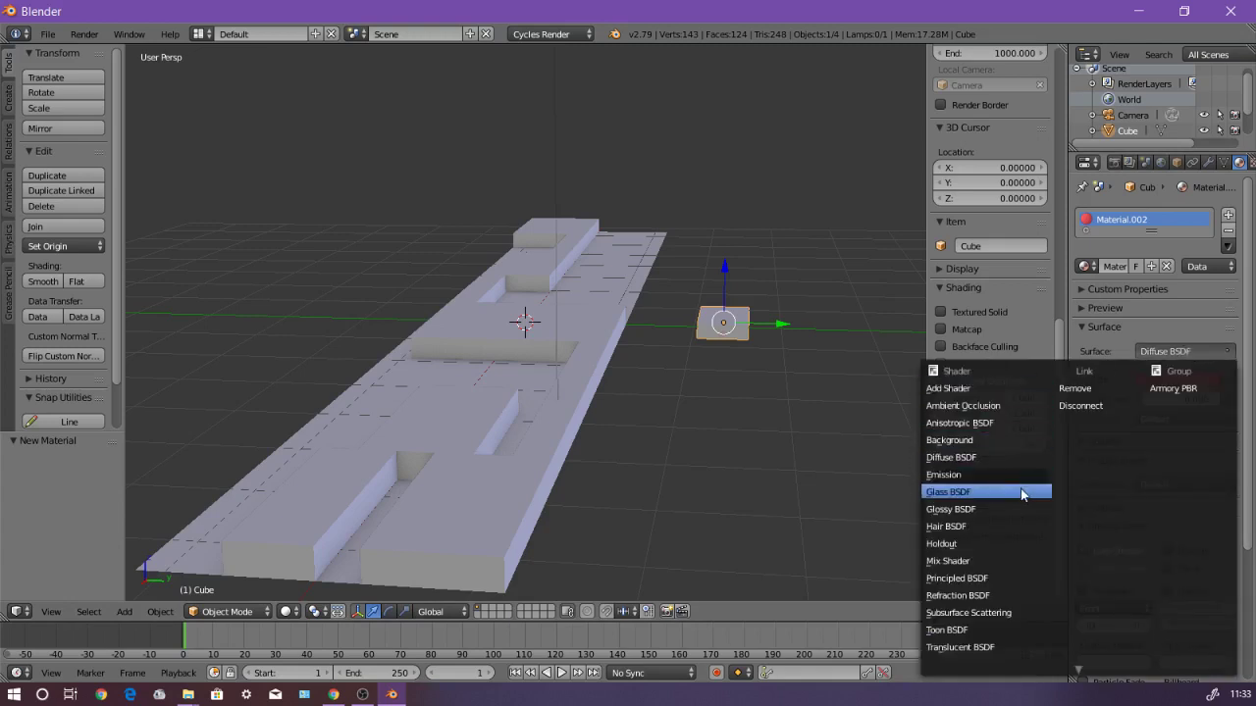
left_click(963, 511)
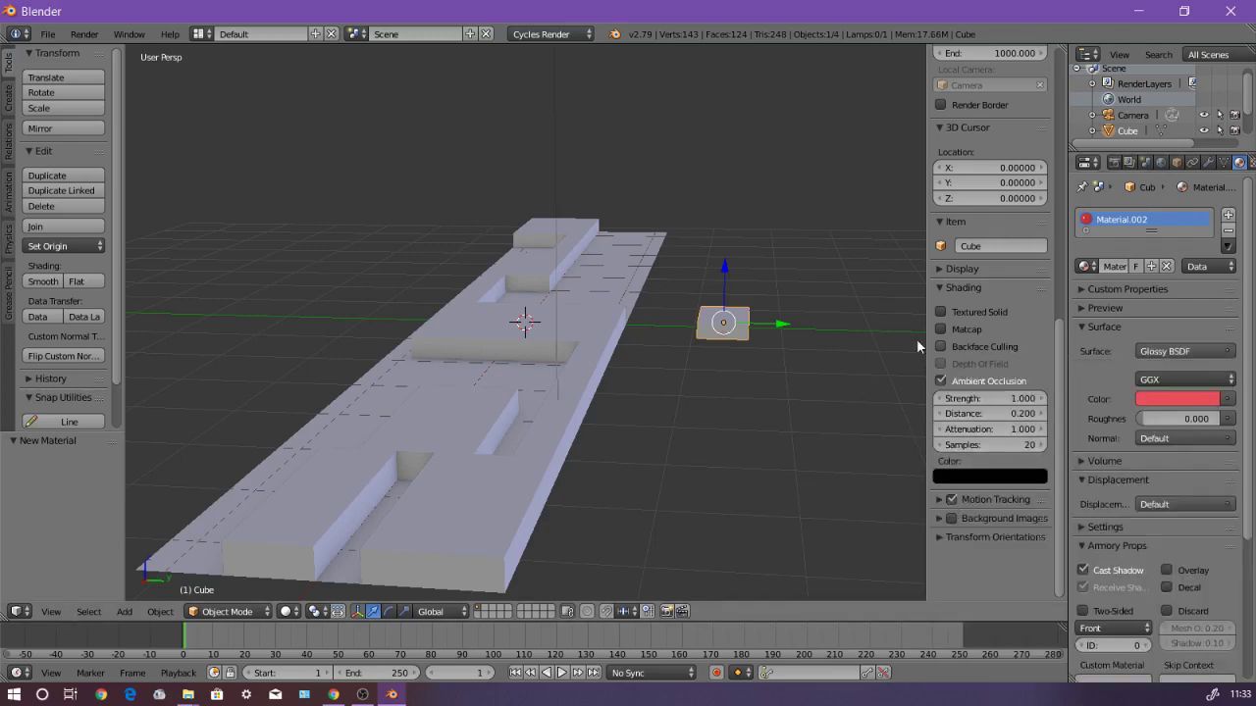
Step: Move the red block onto the level by about 0.219, -2.647, 0.45, and slide it about 7.072 along X to the path's near end
middle_click_drag(898, 335, 801, 431)
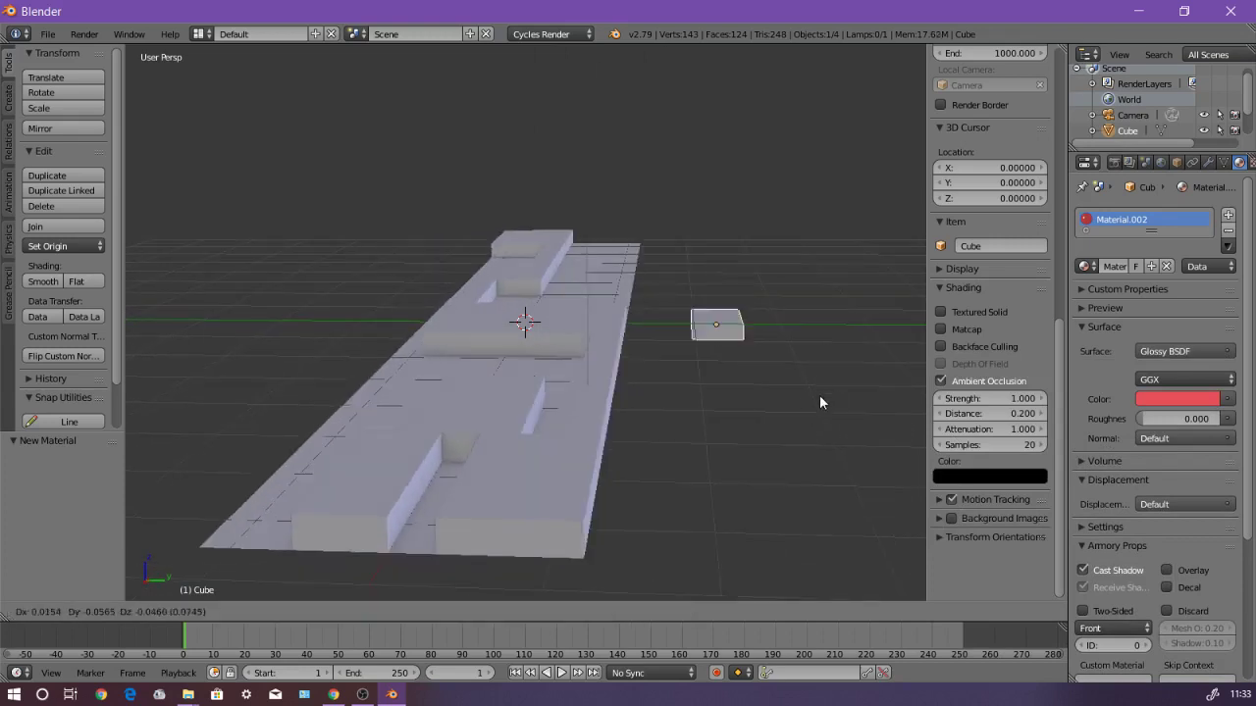
left_click(610, 361)
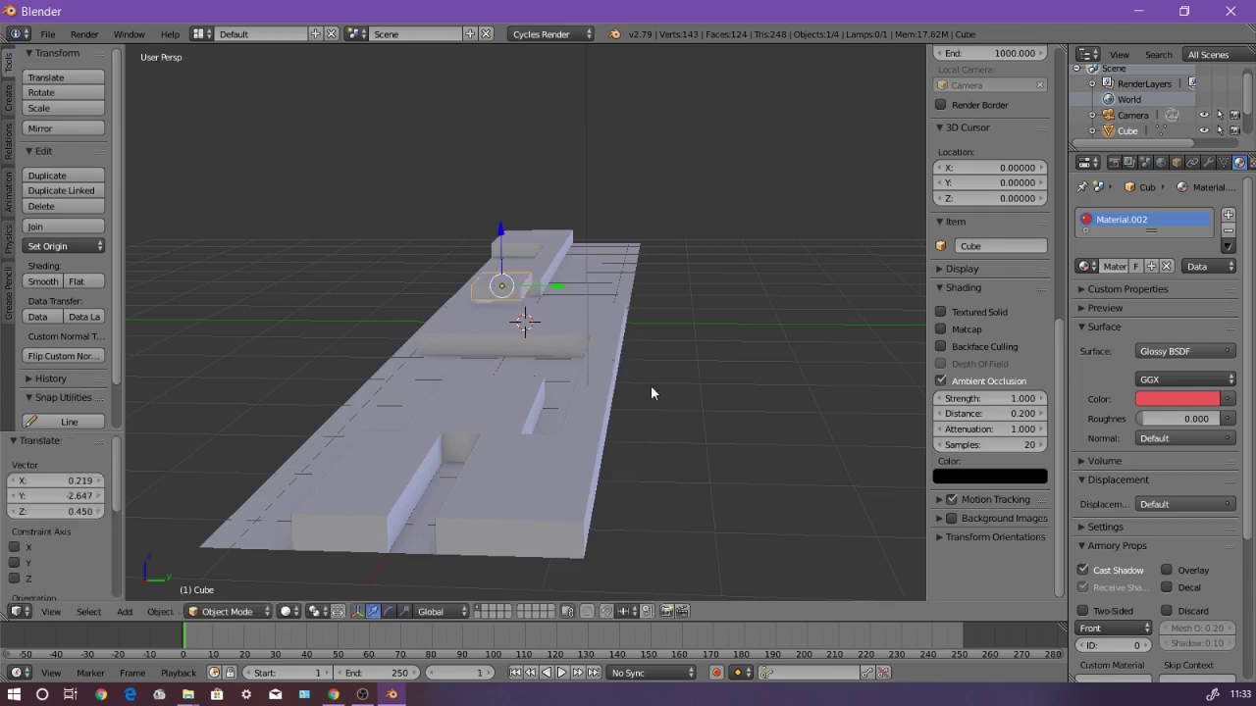
middle_click_drag(664, 408, 504, 440)
scroll(556, 397, "down", 4)
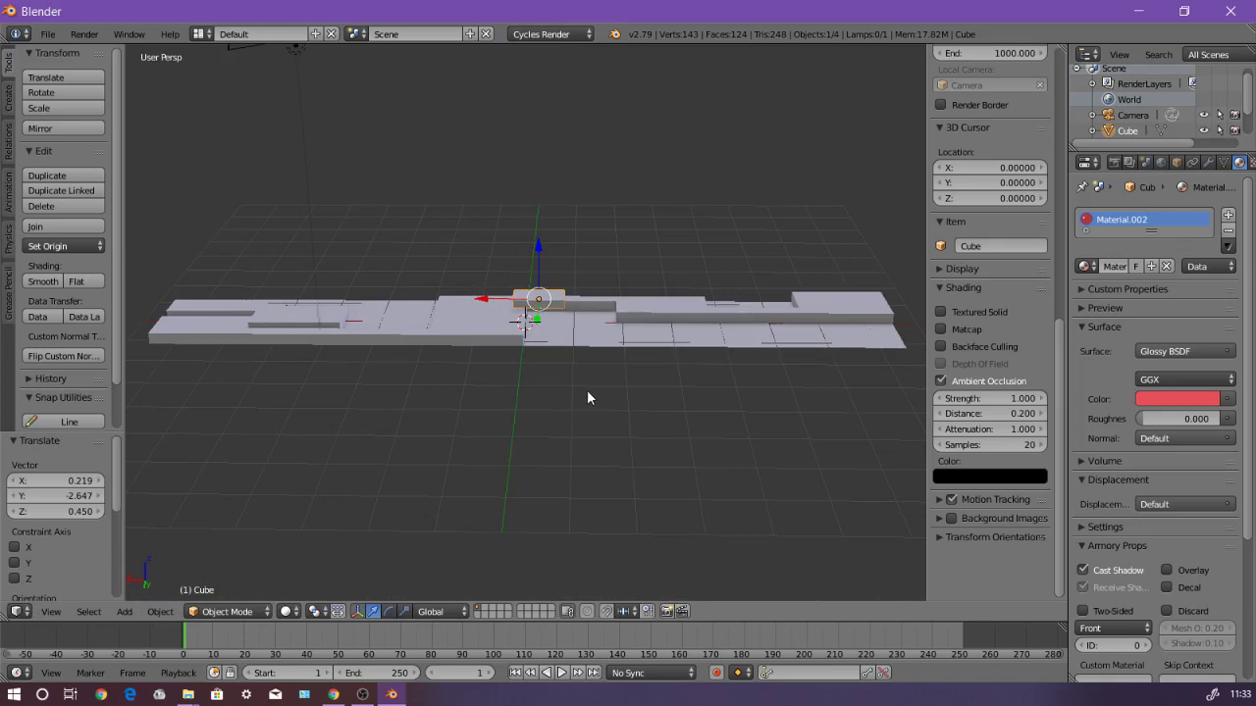
key("g")
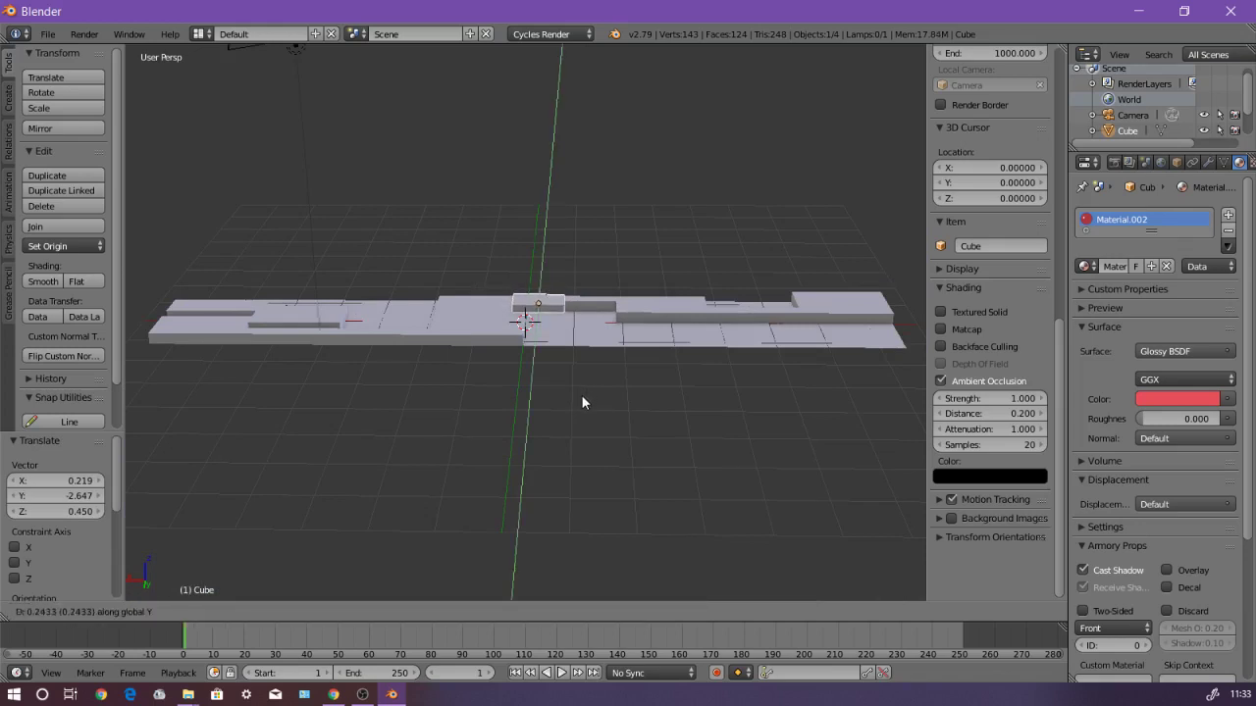
right_click(583, 394)
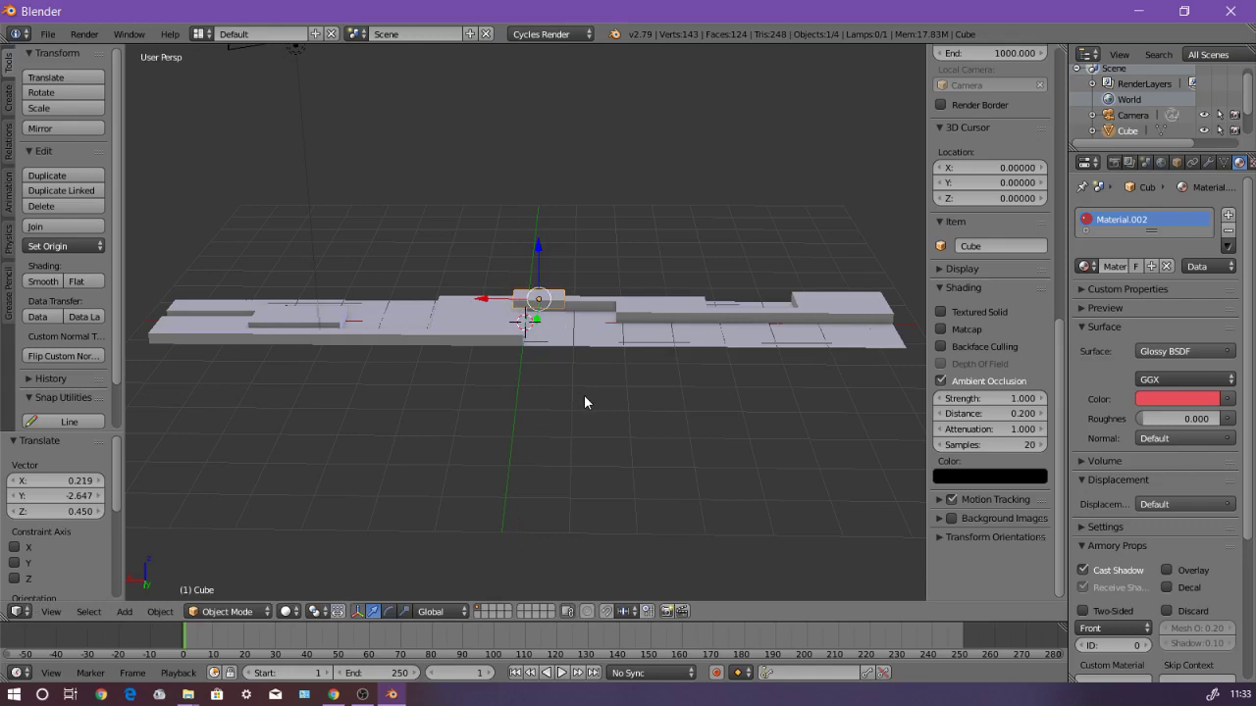
key("g")
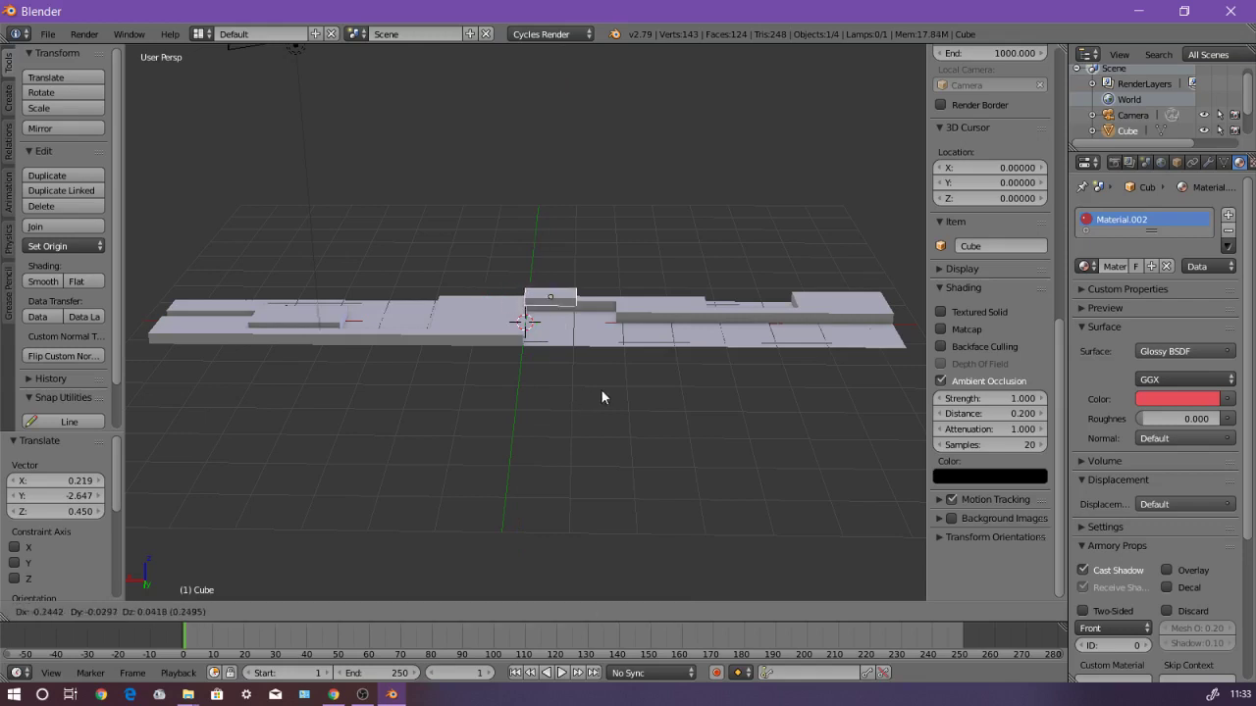
key("x")
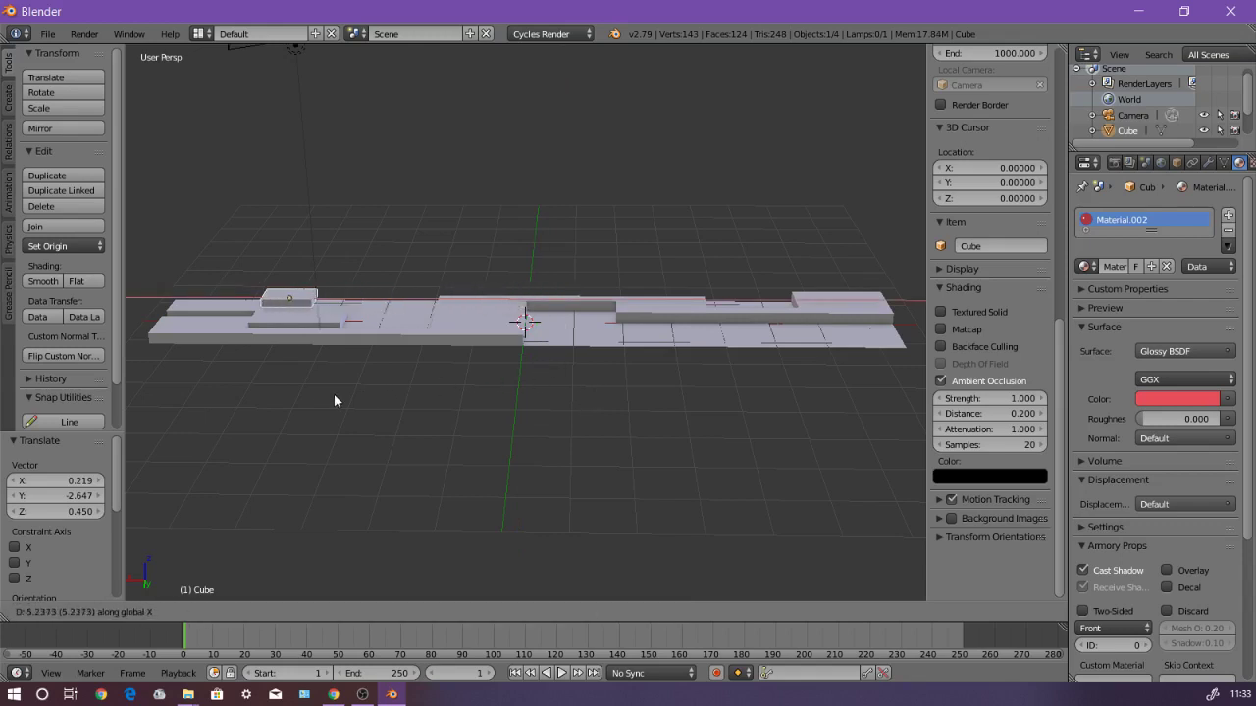
left_click(250, 402)
Step: Shorten the red block slightly along X and narrow it by a factor of about 0.616 along Y to fit the path
middle_click_drag(252, 405, 469, 447)
key("s")
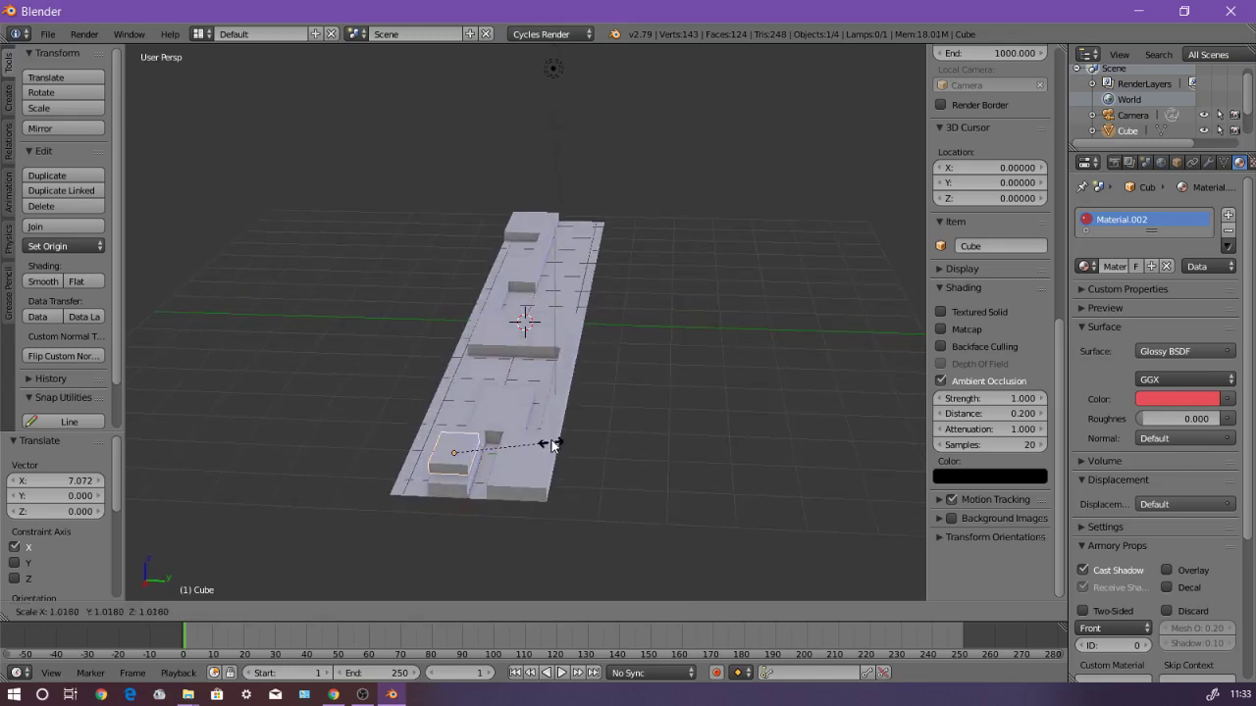
key("x")
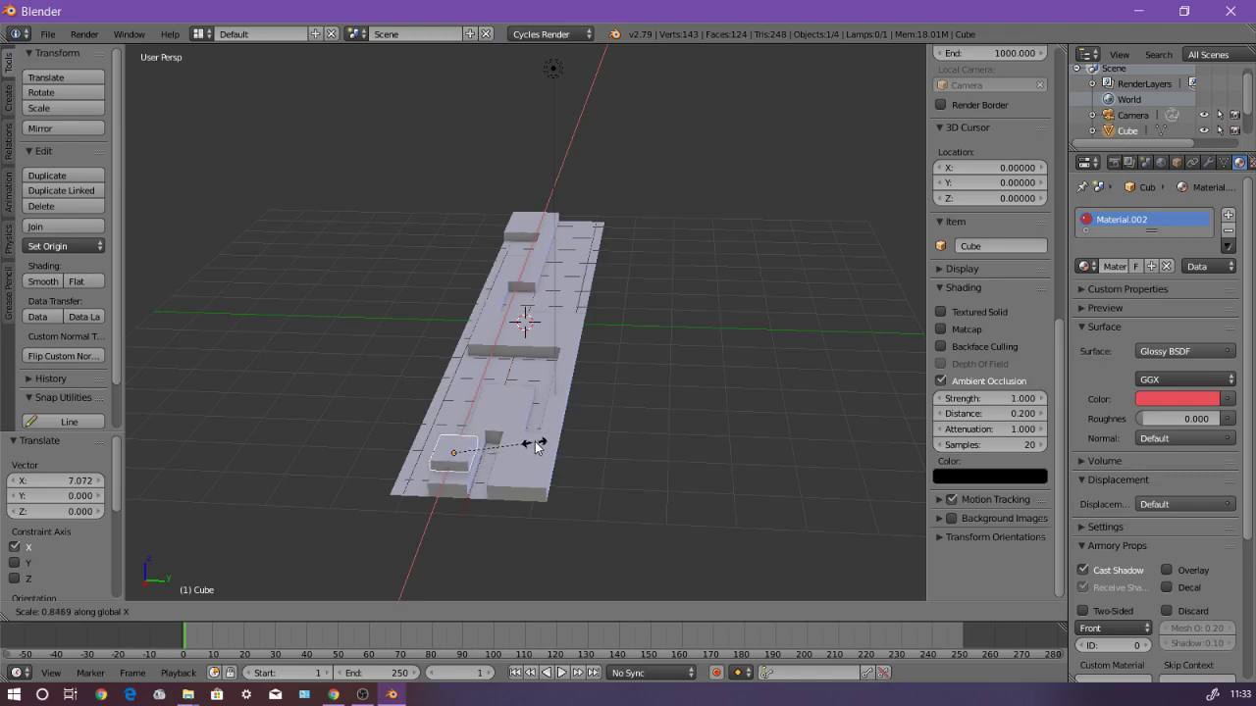
left_click(531, 445)
key("s")
key("y")
left_click(503, 446)
Step: Lower the red block onto the raised path, about 0.06 down along Z
middle_click_drag(503, 445, 547, 428)
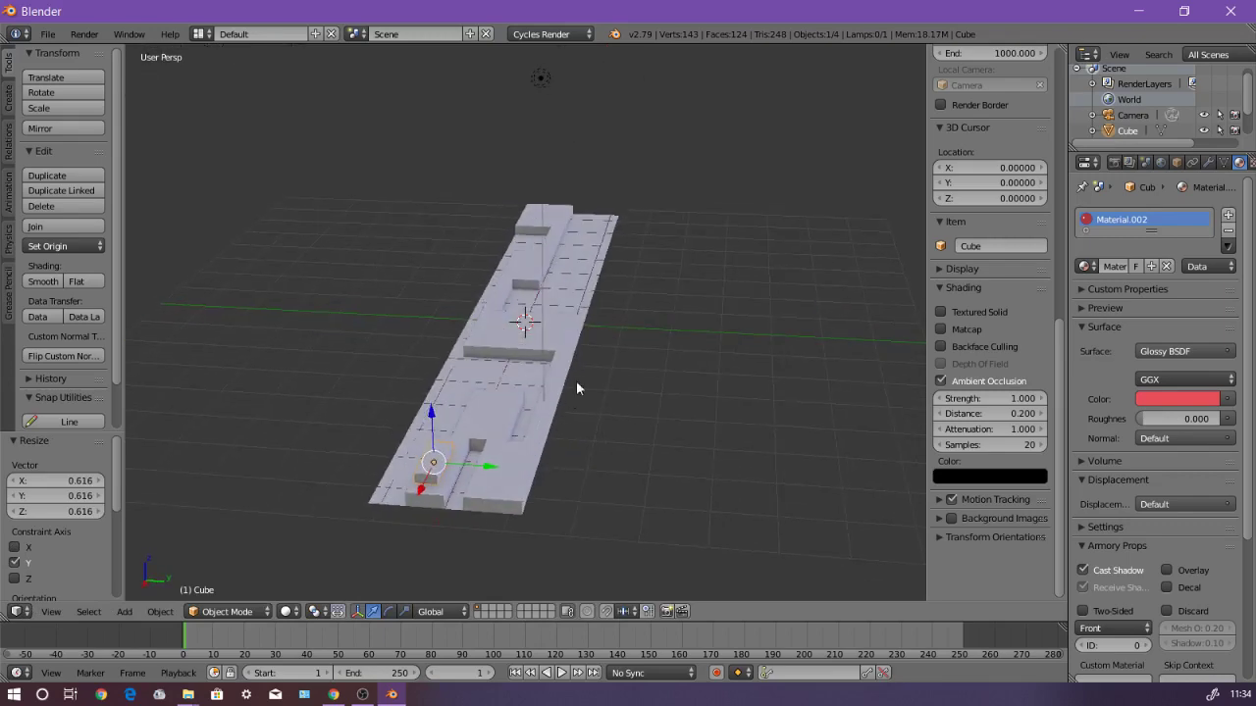
middle_click_drag(583, 375, 639, 354)
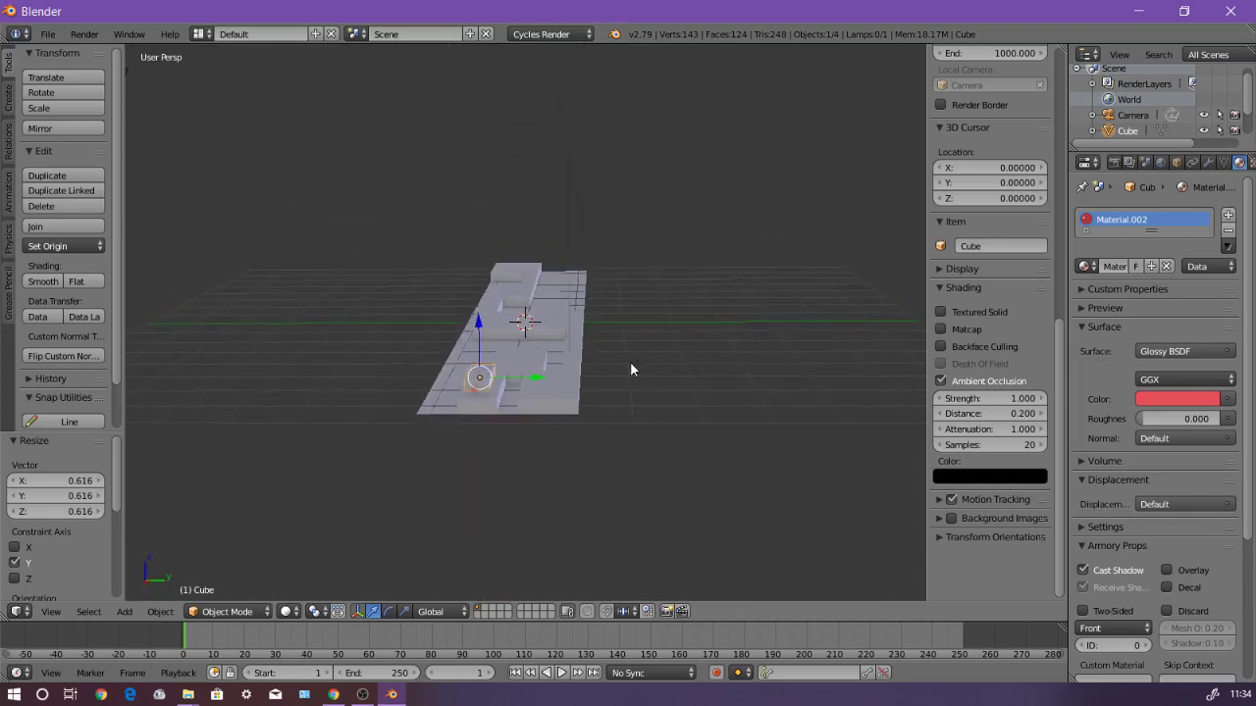
key("g")
key("z")
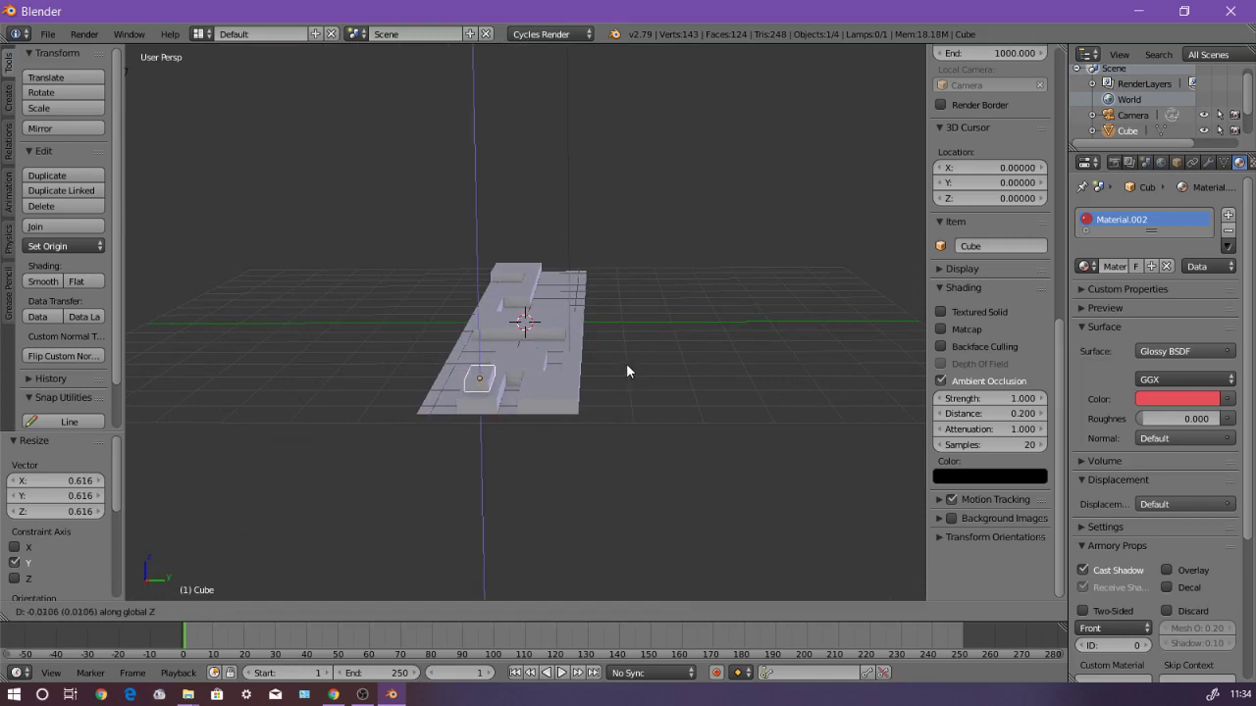
left_click(629, 367)
middle_click_drag(629, 367, 622, 417)
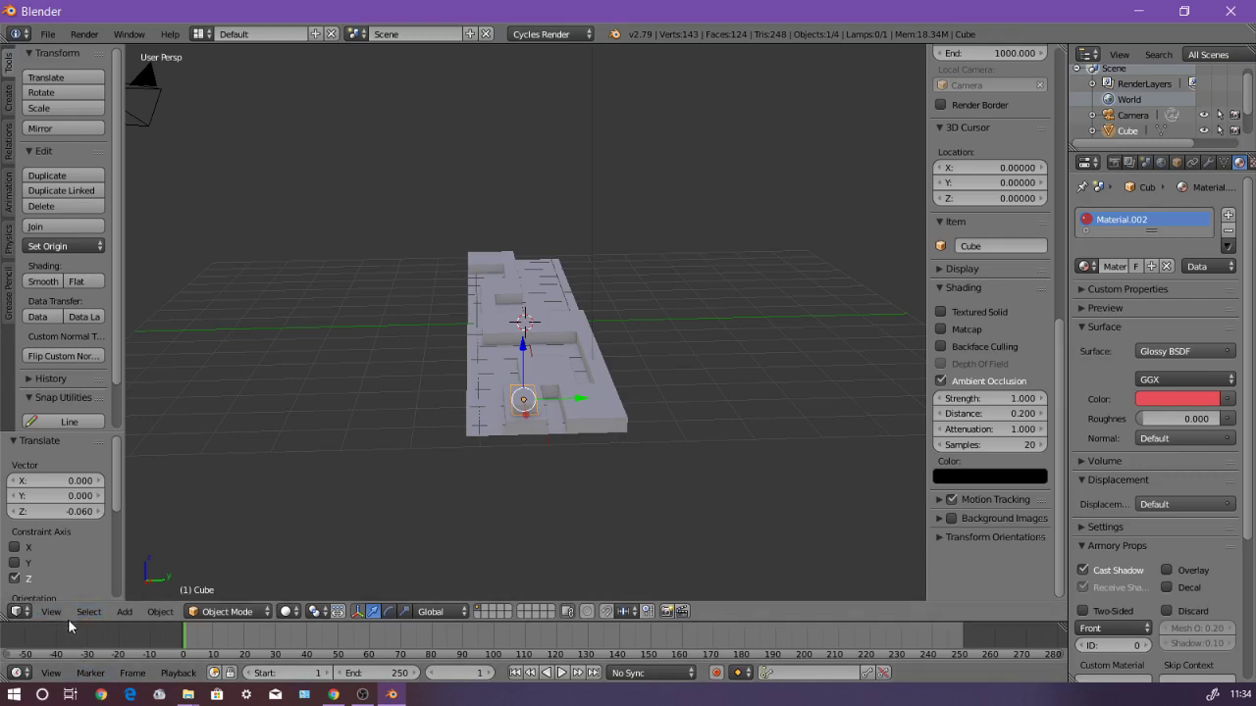
Step: Enlarge the timeline area below the 3D view and turn it into a Node Editor
left_click_drag(71, 621, 129, 359)
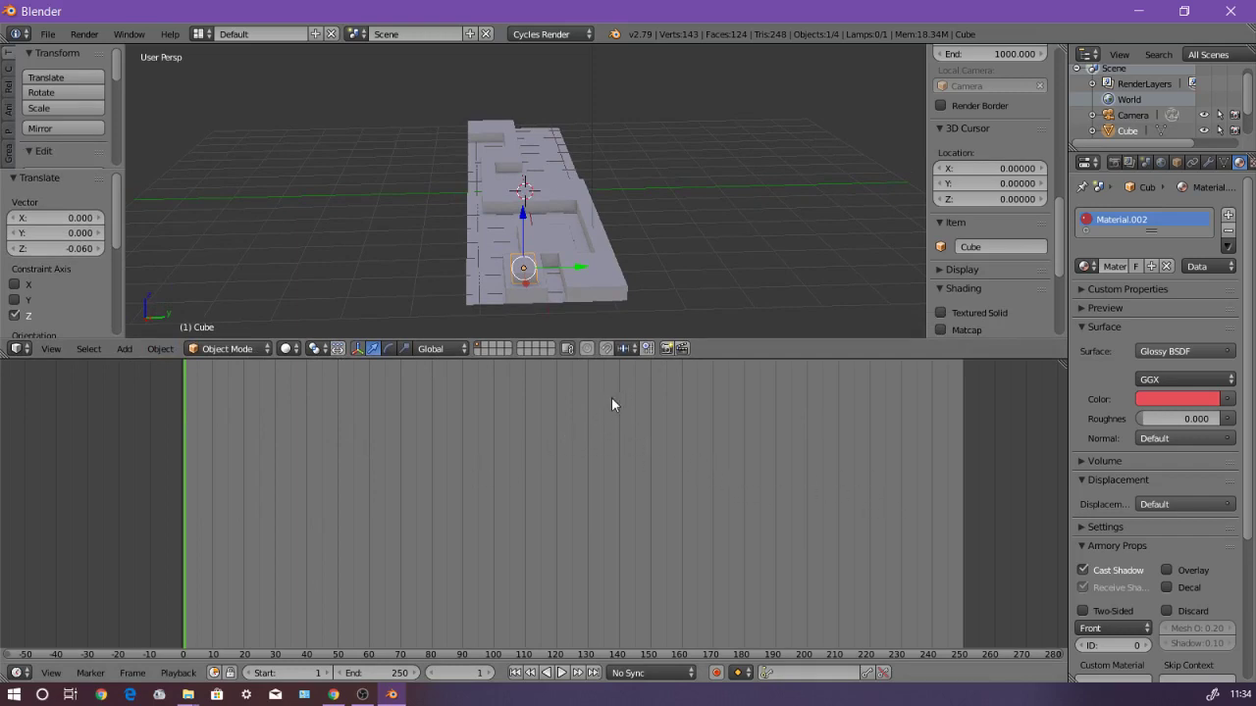
left_click(20, 673)
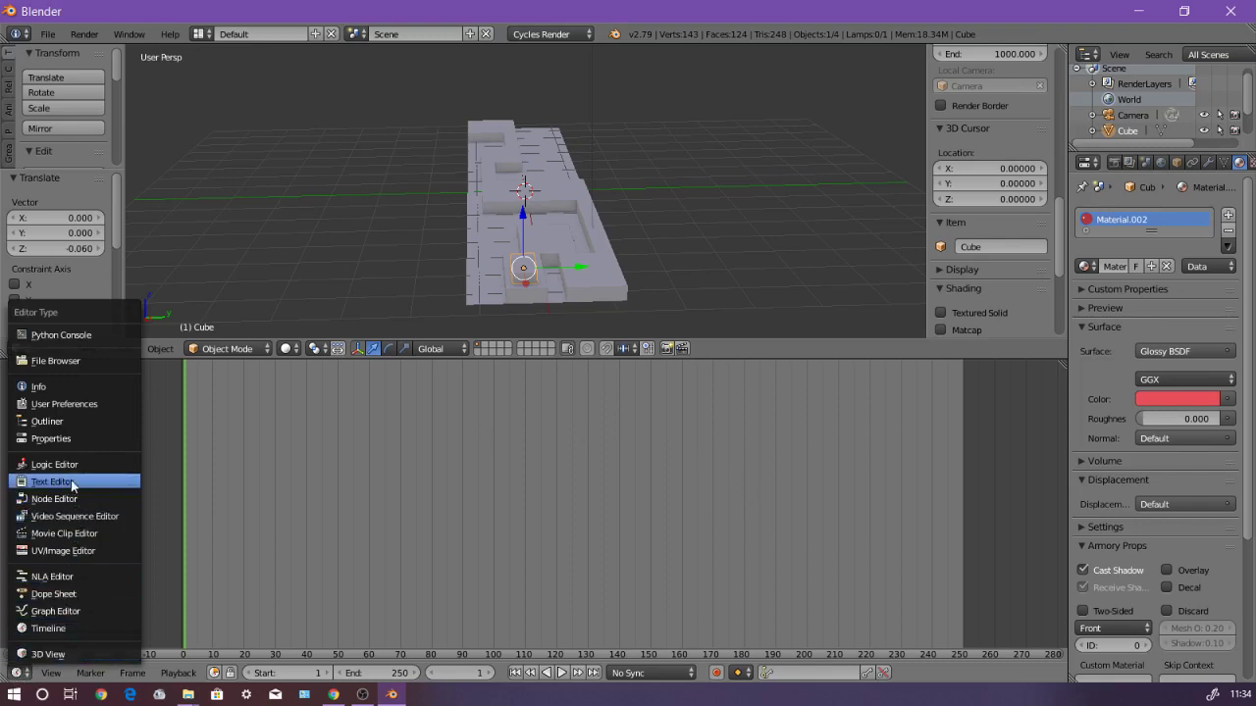
left_click(88, 499)
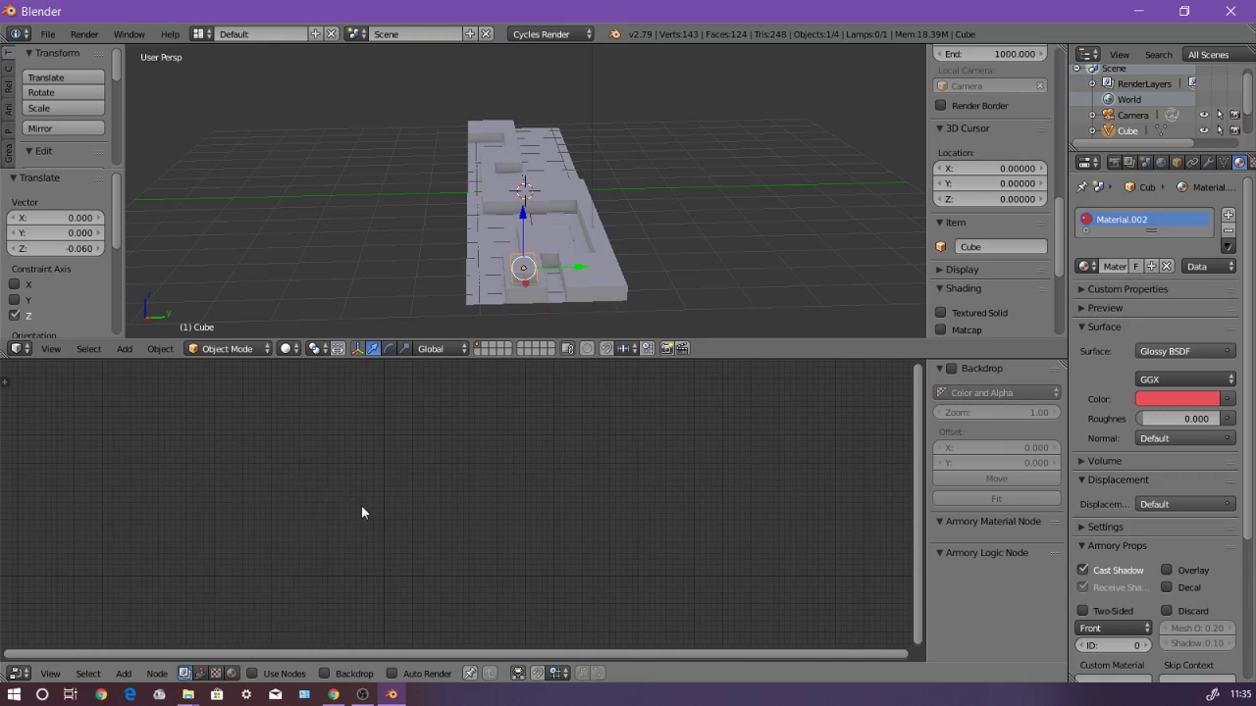
Step: Create a new Armory logic node tree named Player Controller
left_click(200, 674)
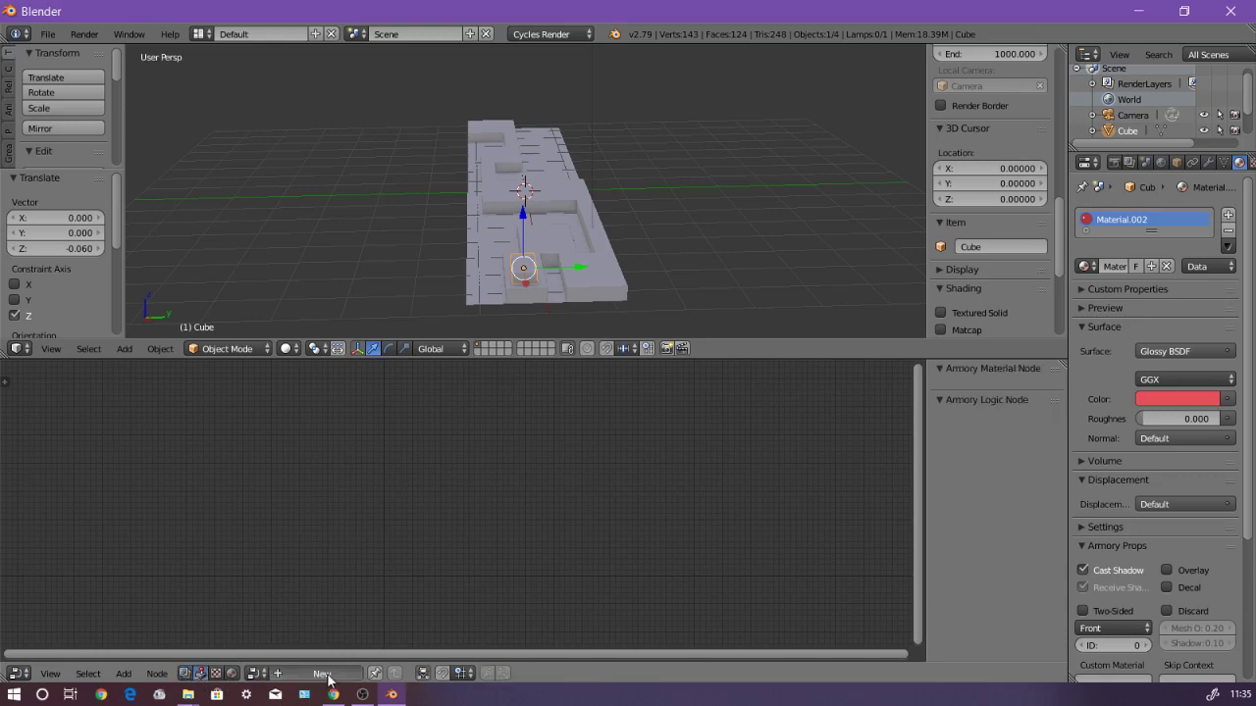
left_click(324, 674)
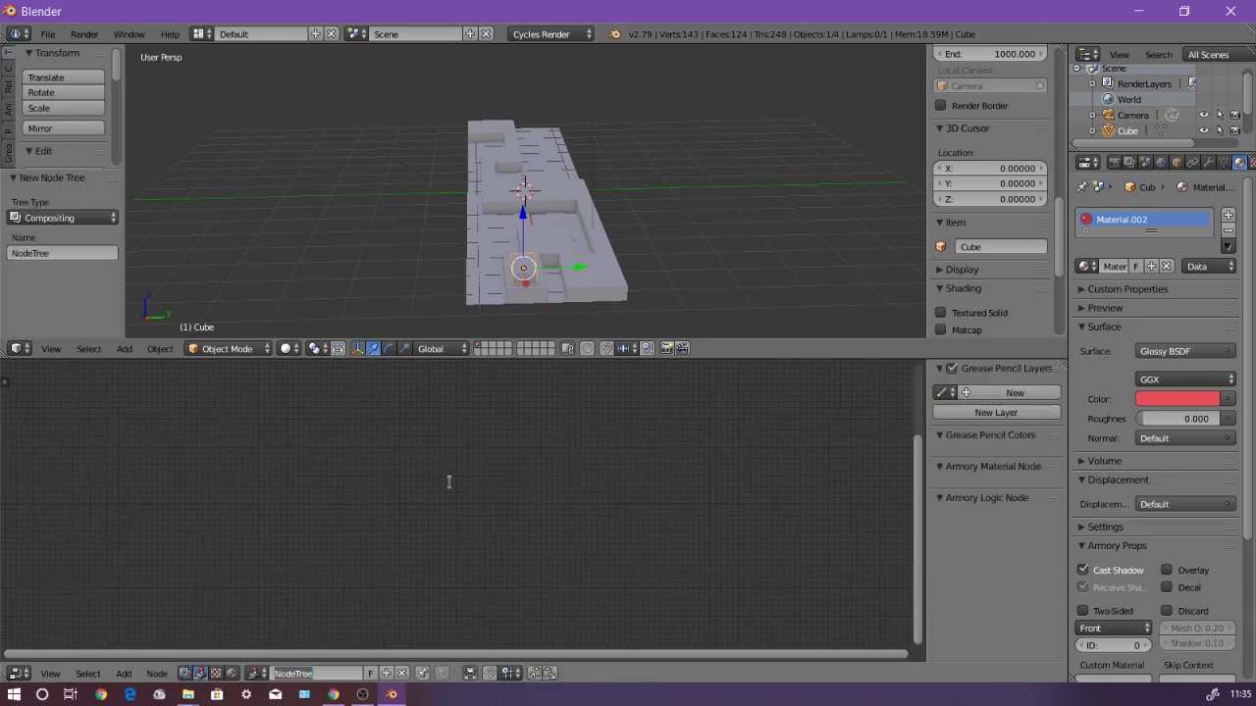
key("BackSpace")
type("Player Controller")
key("Return")
Step: Add an On Keyboard input node to the Player Controller tree
key("shift+a")
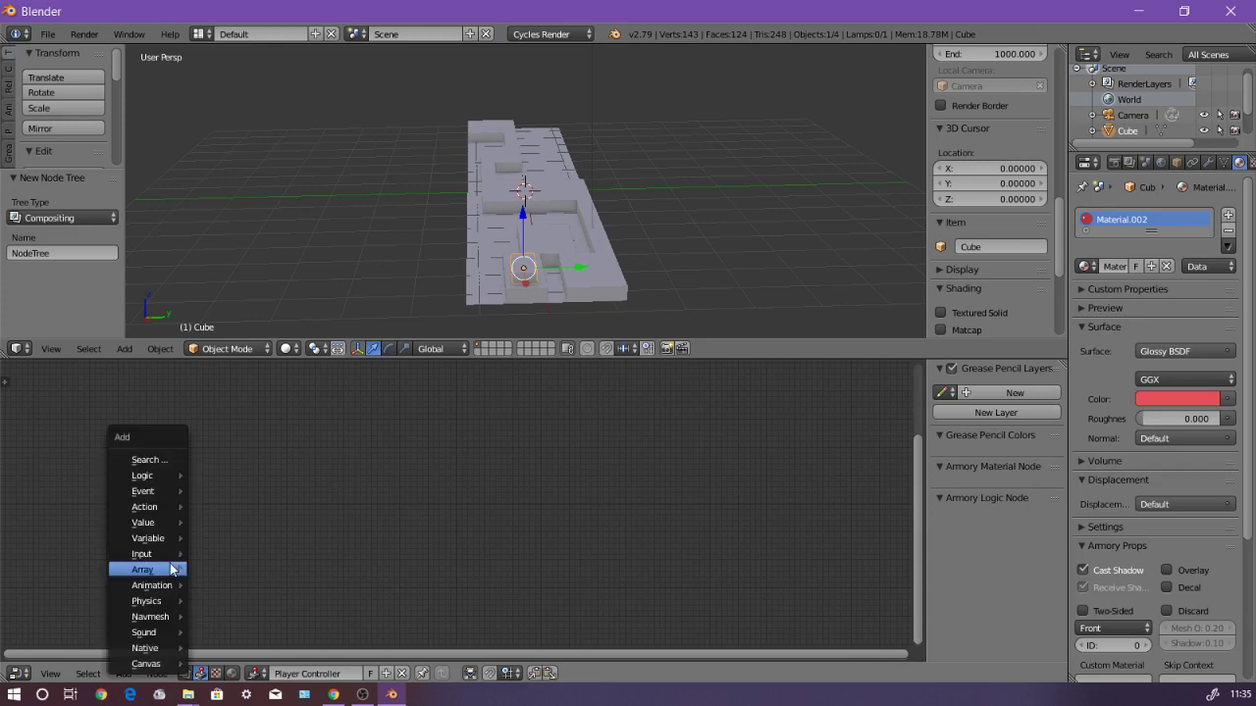
mouse_move(168, 570)
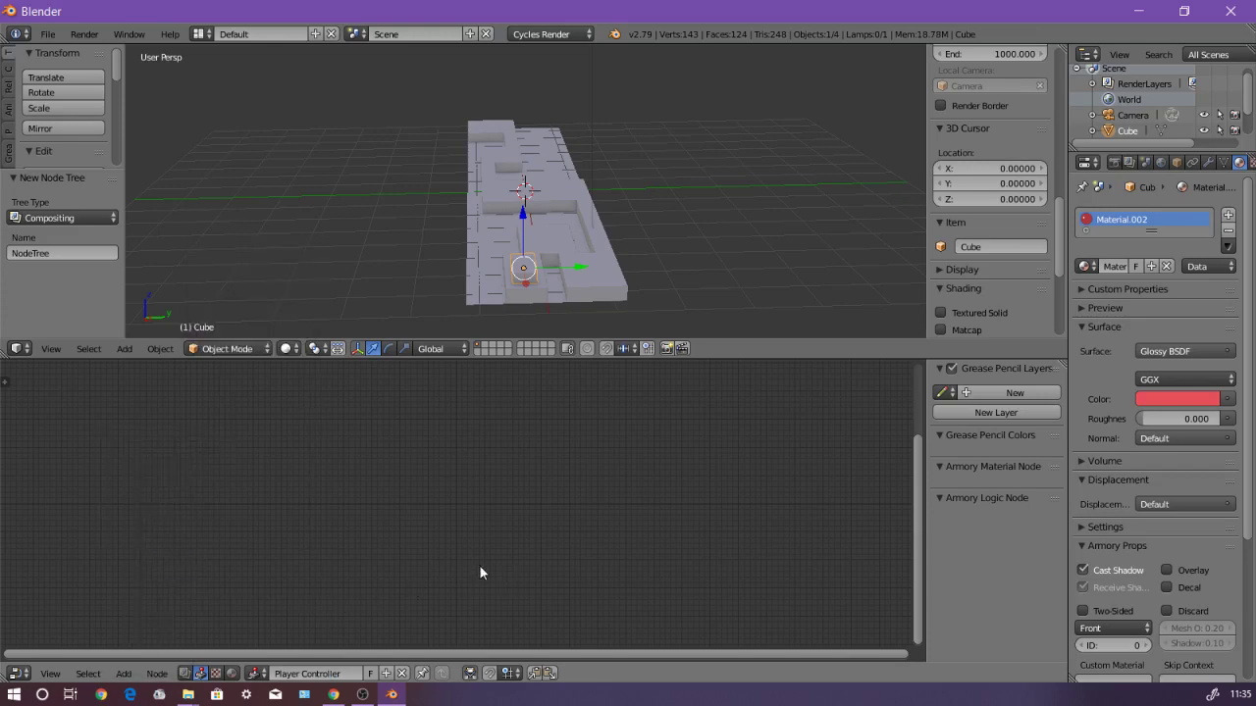
left_click(126, 675)
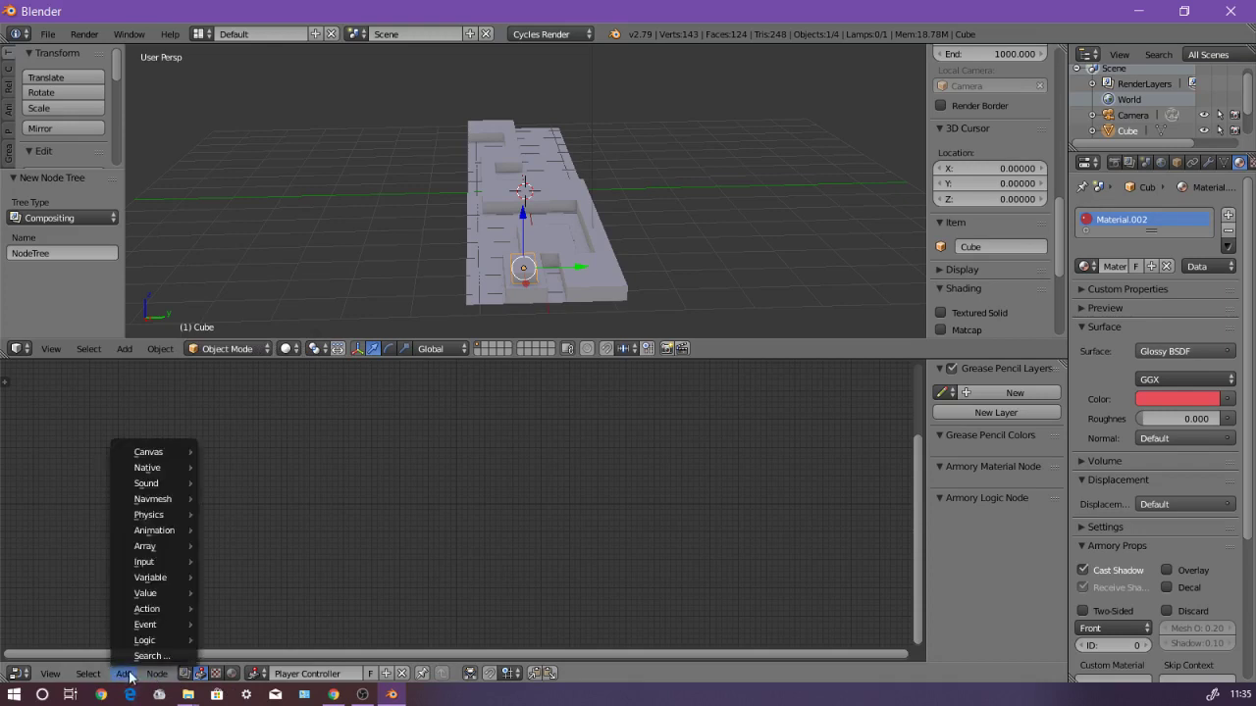
mouse_move(148, 567)
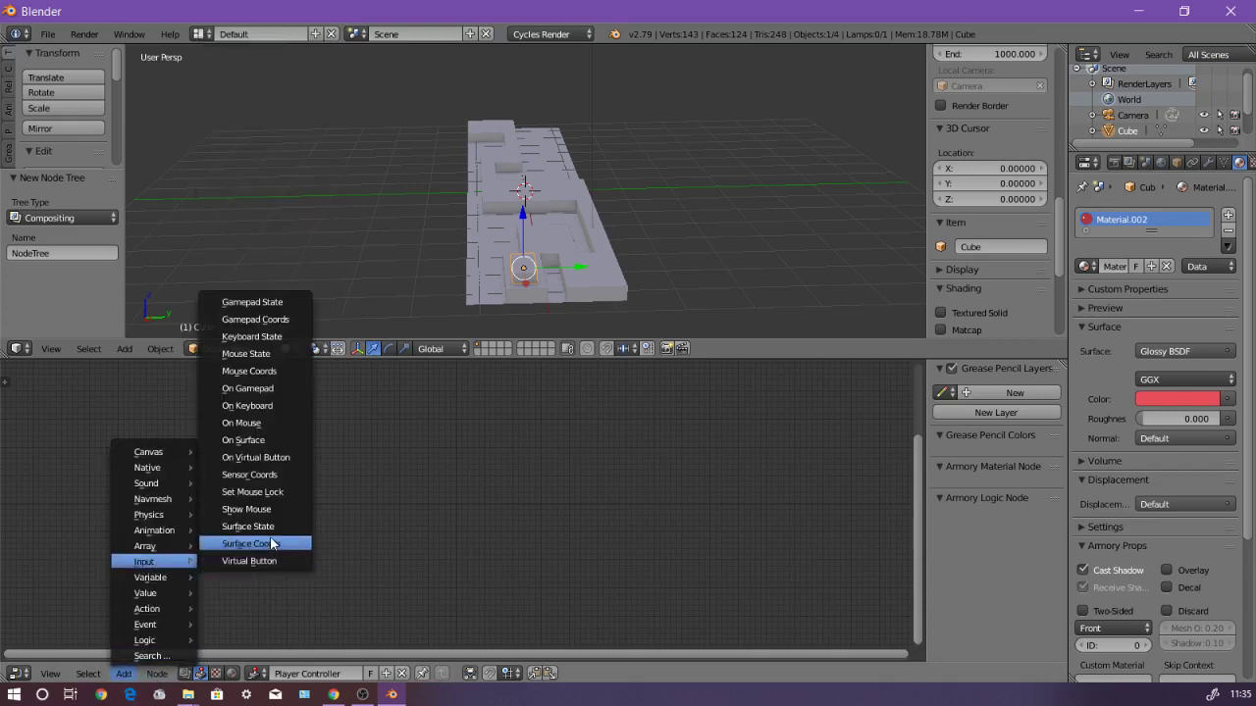
left_click(268, 405)
left_click(332, 461)
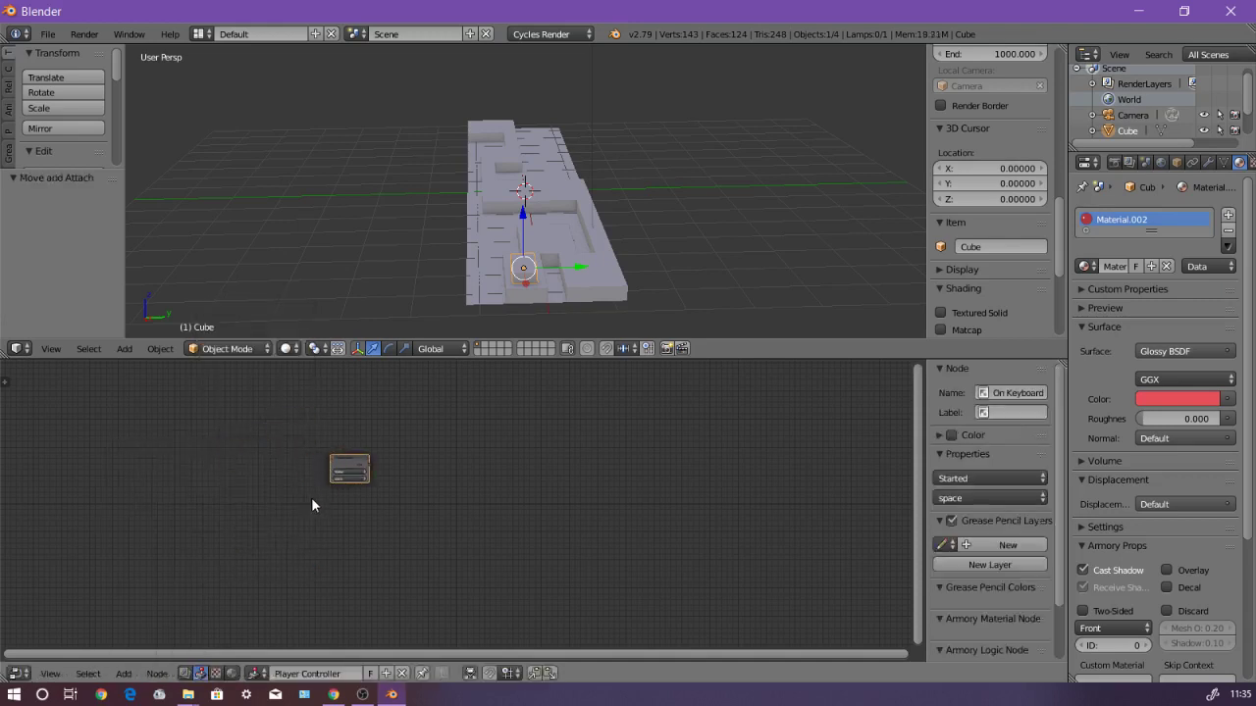
Step: Set the On Keyboard node to the up key with the Down state, and shift the node slightly
scroll(317, 502, "up", 5)
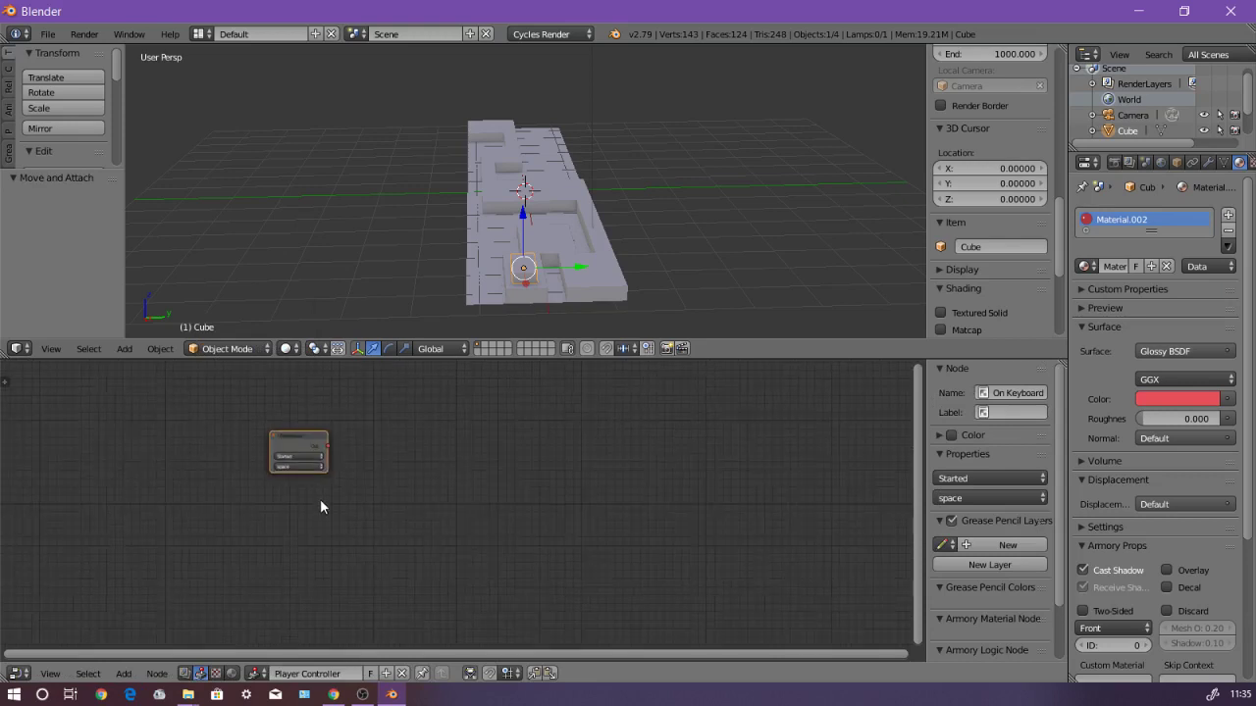
scroll(319, 498, "up", 3)
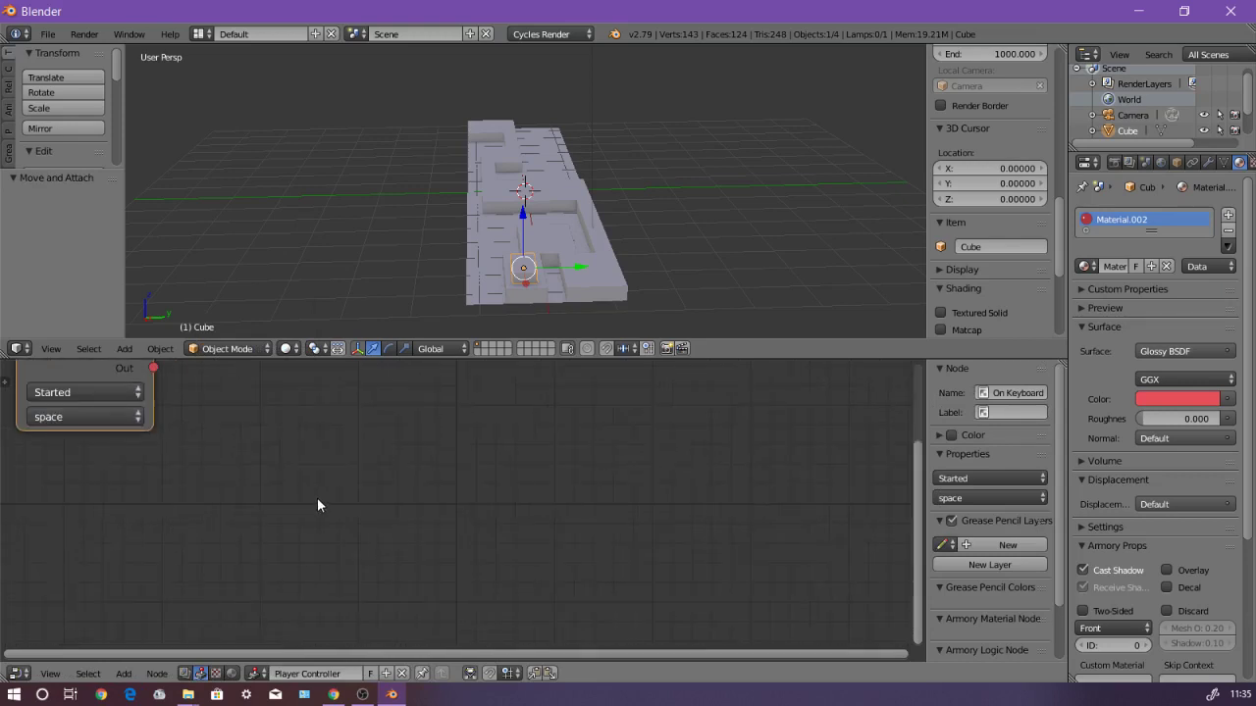
scroll(317, 497, "down", 3)
scroll(317, 497, "up", 2)
scroll(317, 496, "down", 1)
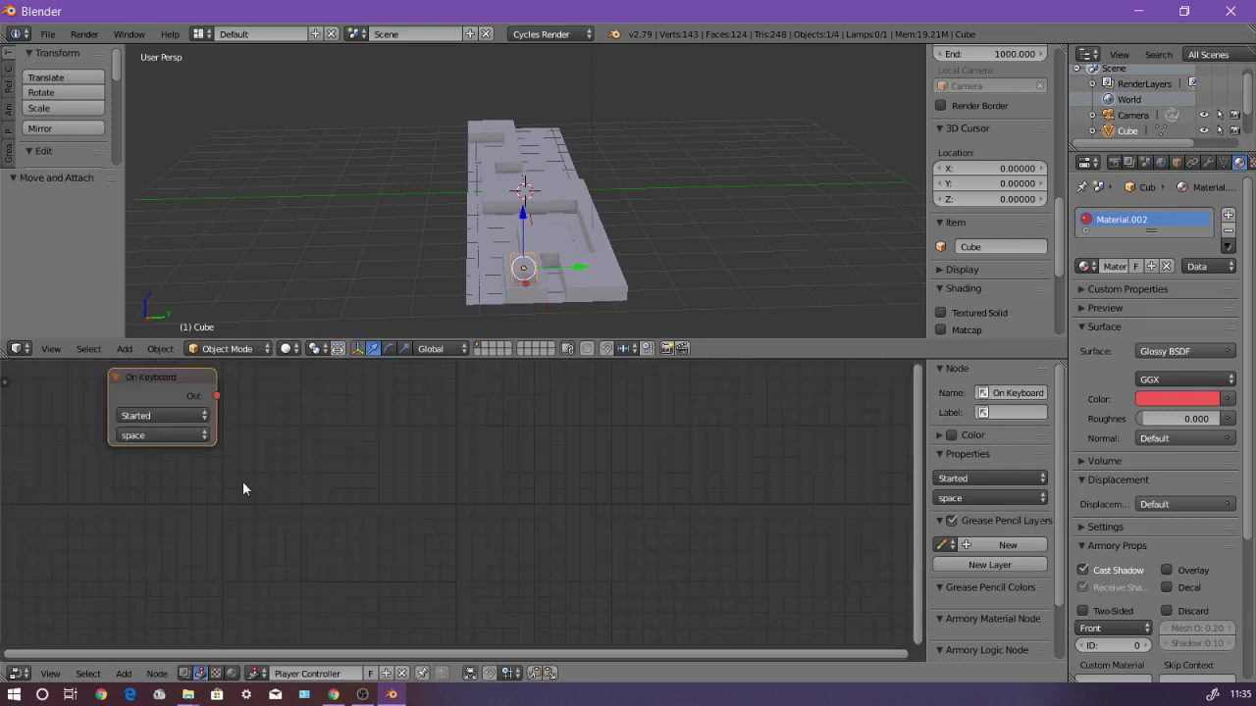
left_click(165, 436)
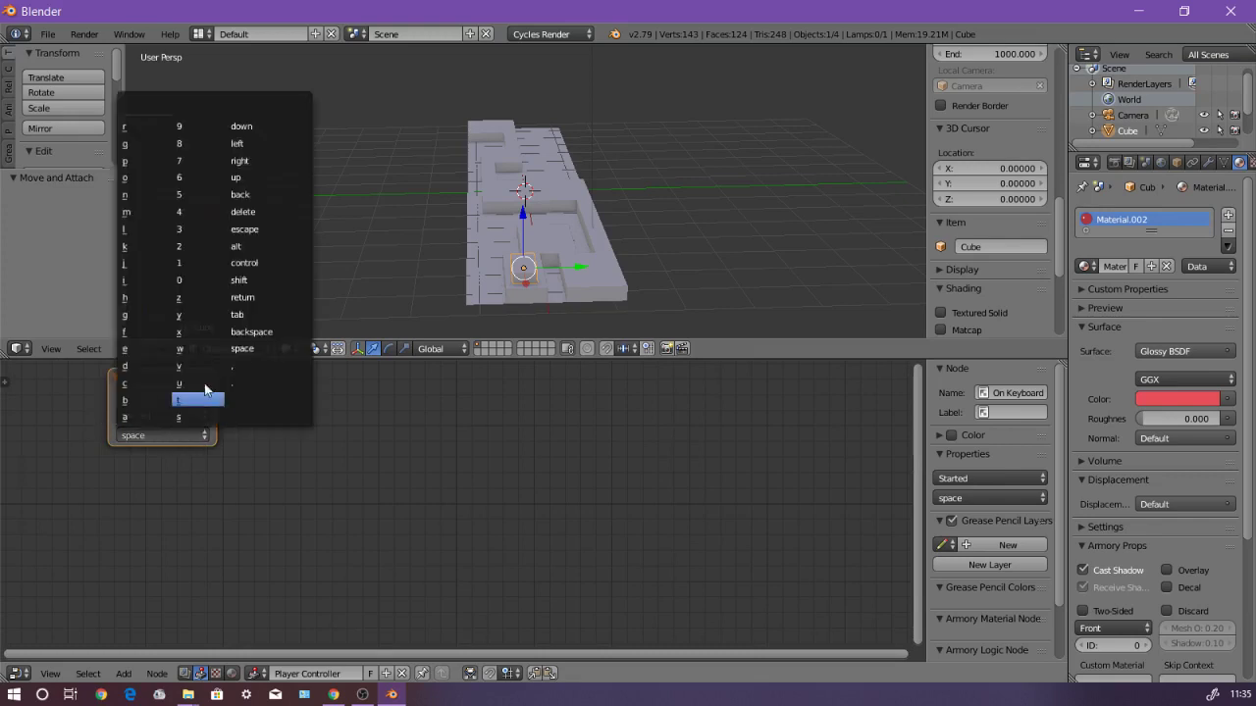
left_click(278, 182)
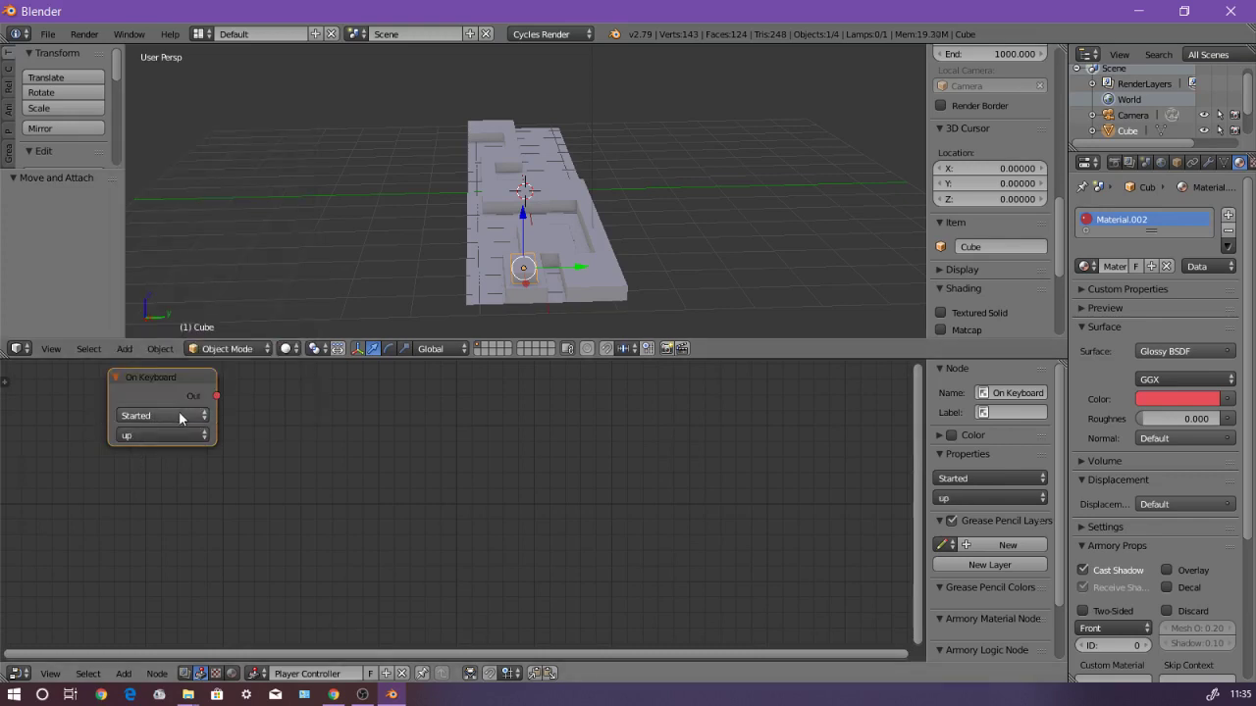
left_click(170, 414)
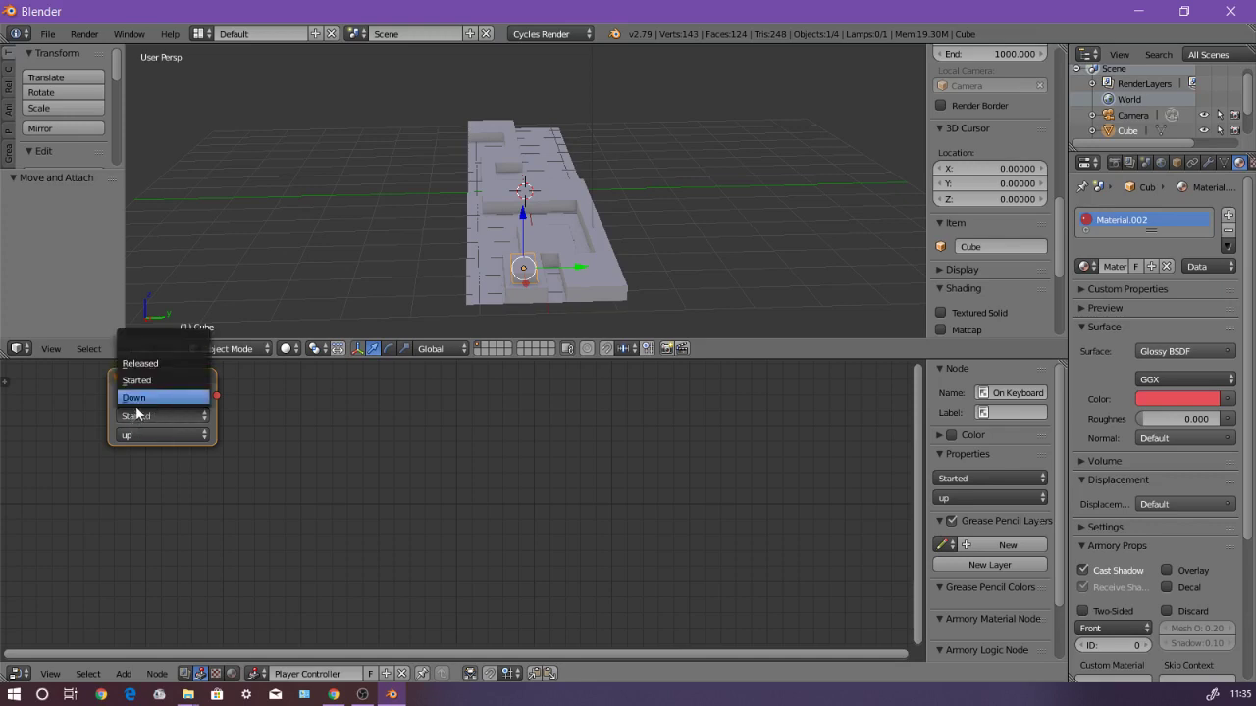
left_click(157, 397)
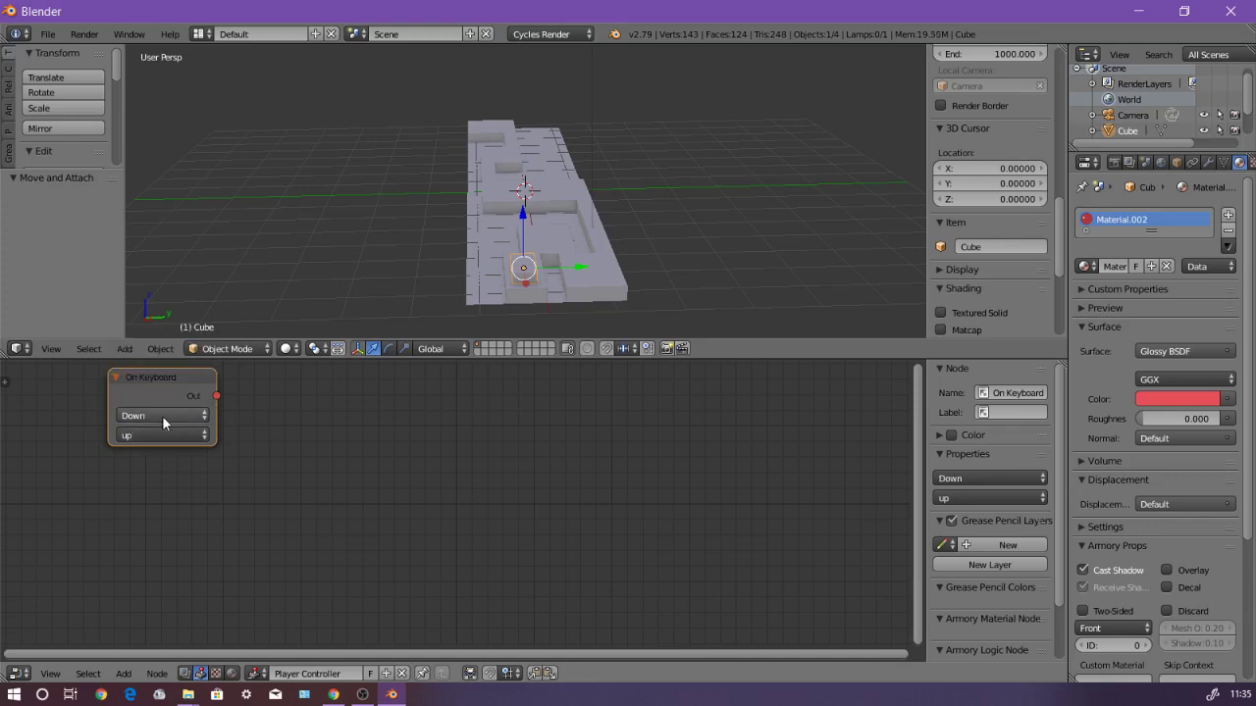
left_click_drag(163, 389, 173, 424)
left_click(169, 447)
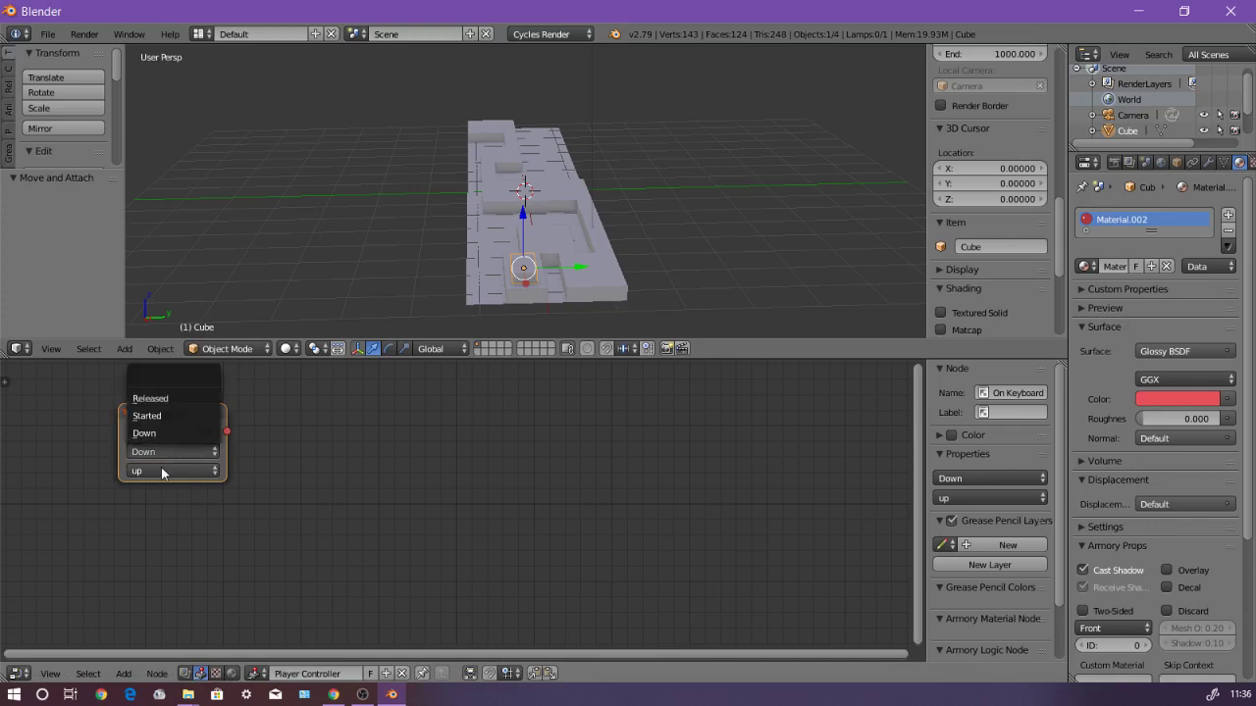
left_click(195, 432)
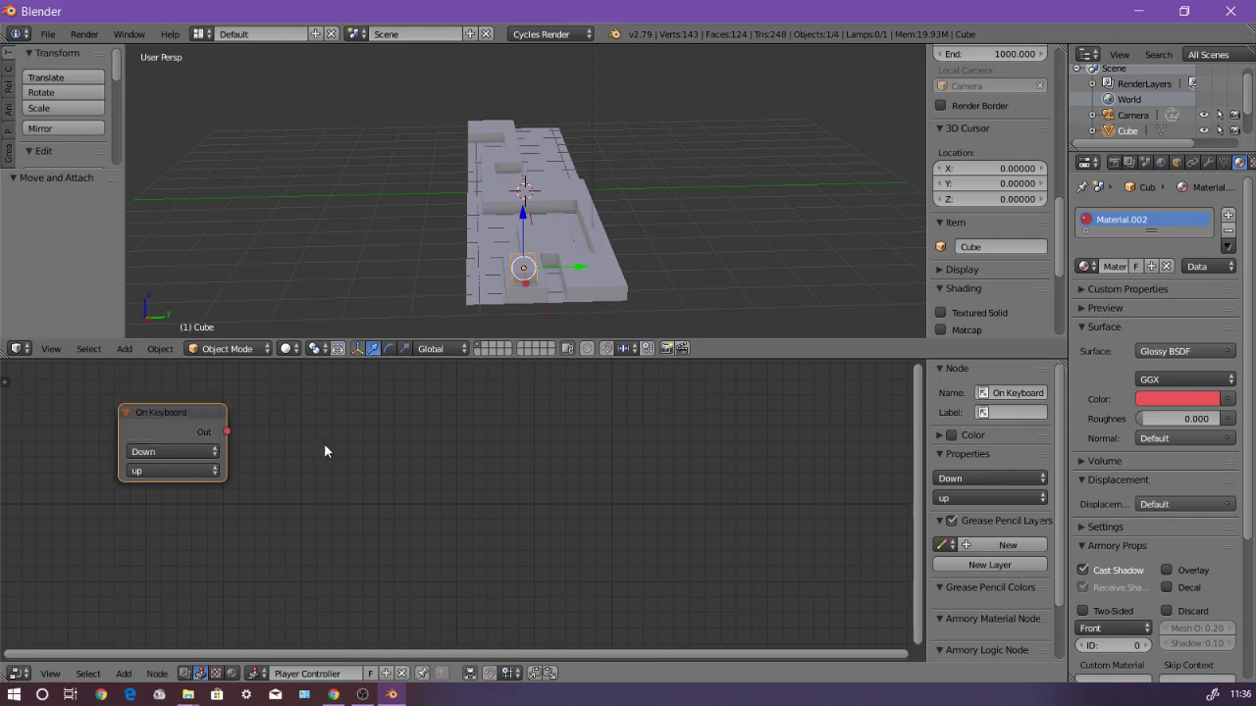
Step: Add a Translate On Local Axis action node beside the On Keyboard node and link the keyboard output to its In socket
key("shift+a")
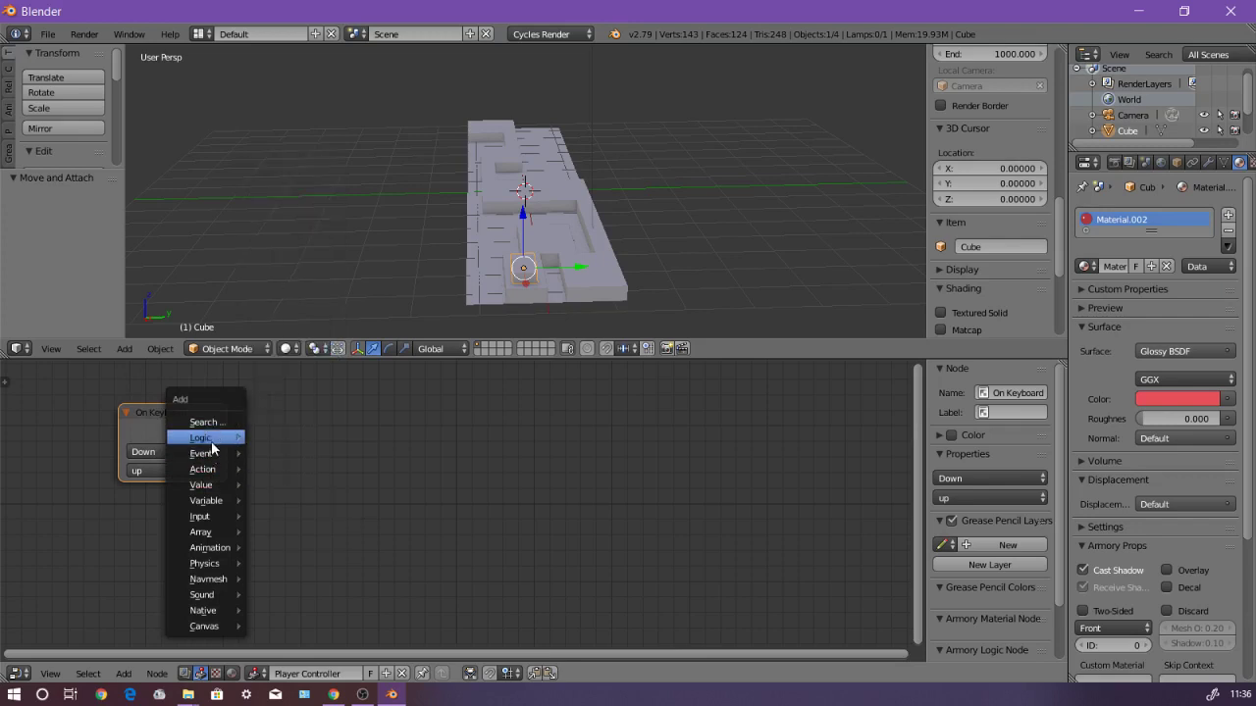
mouse_move(216, 469)
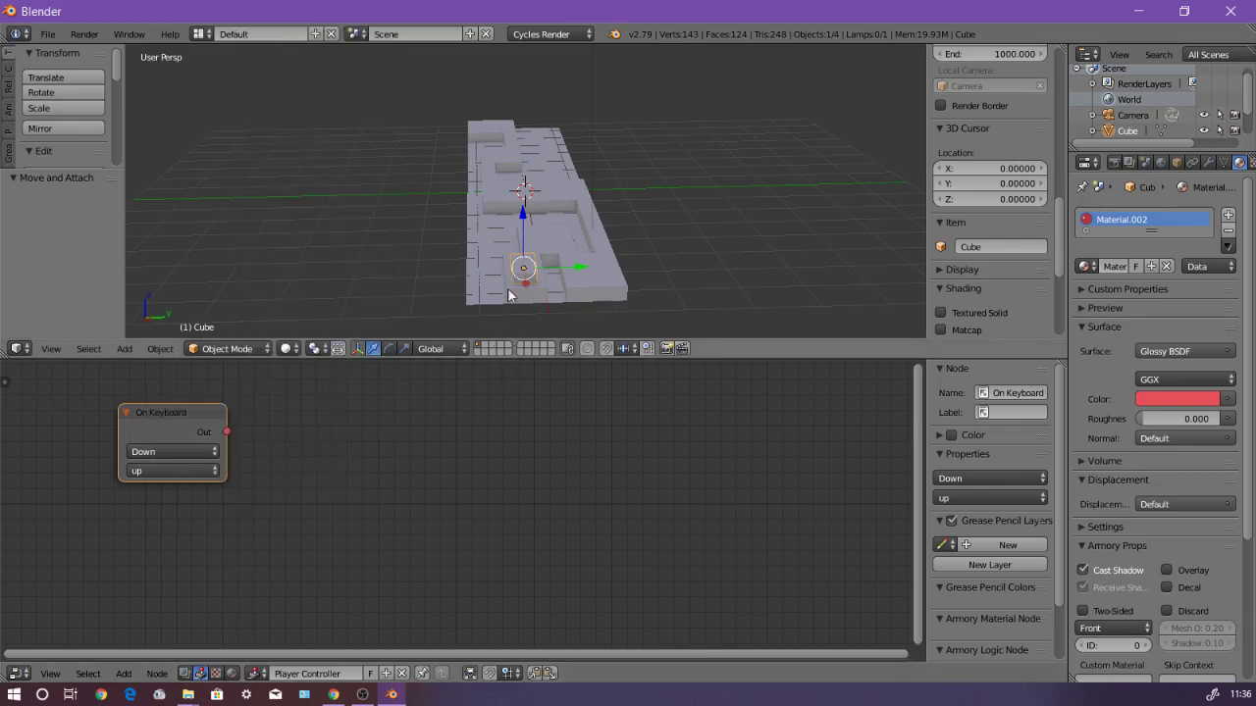
key("shift+a")
mouse_move(275, 508)
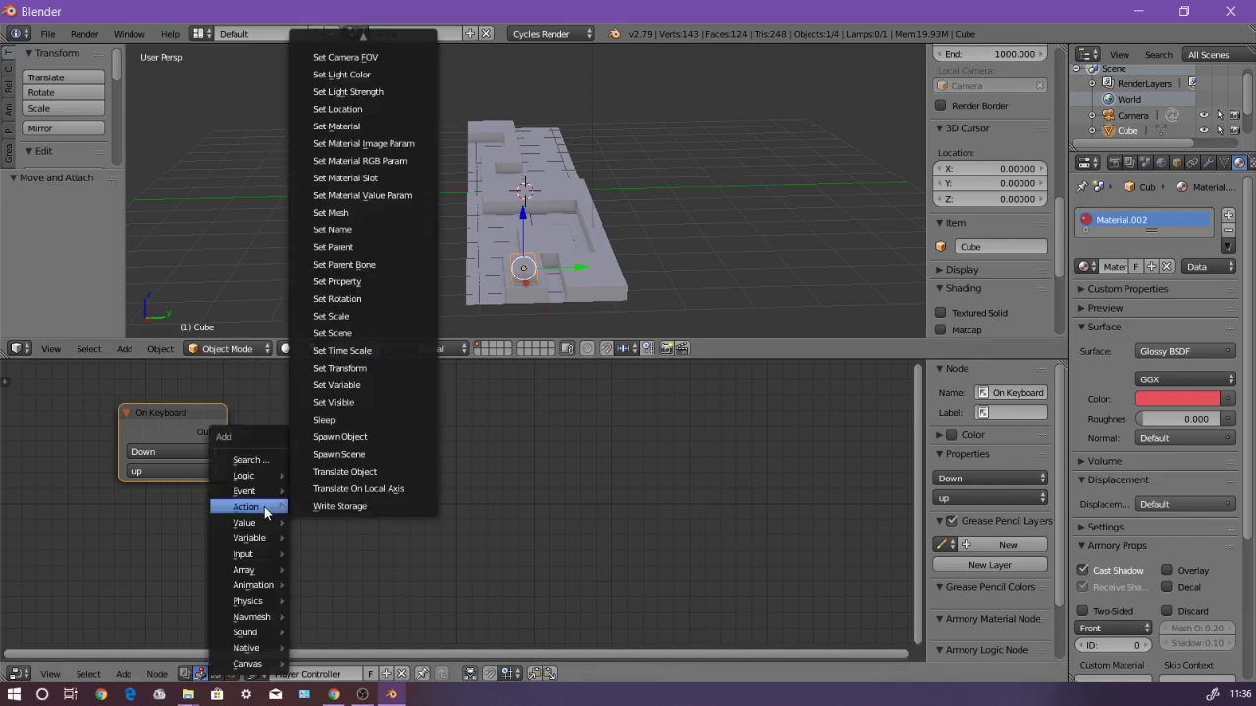
left_click(375, 489)
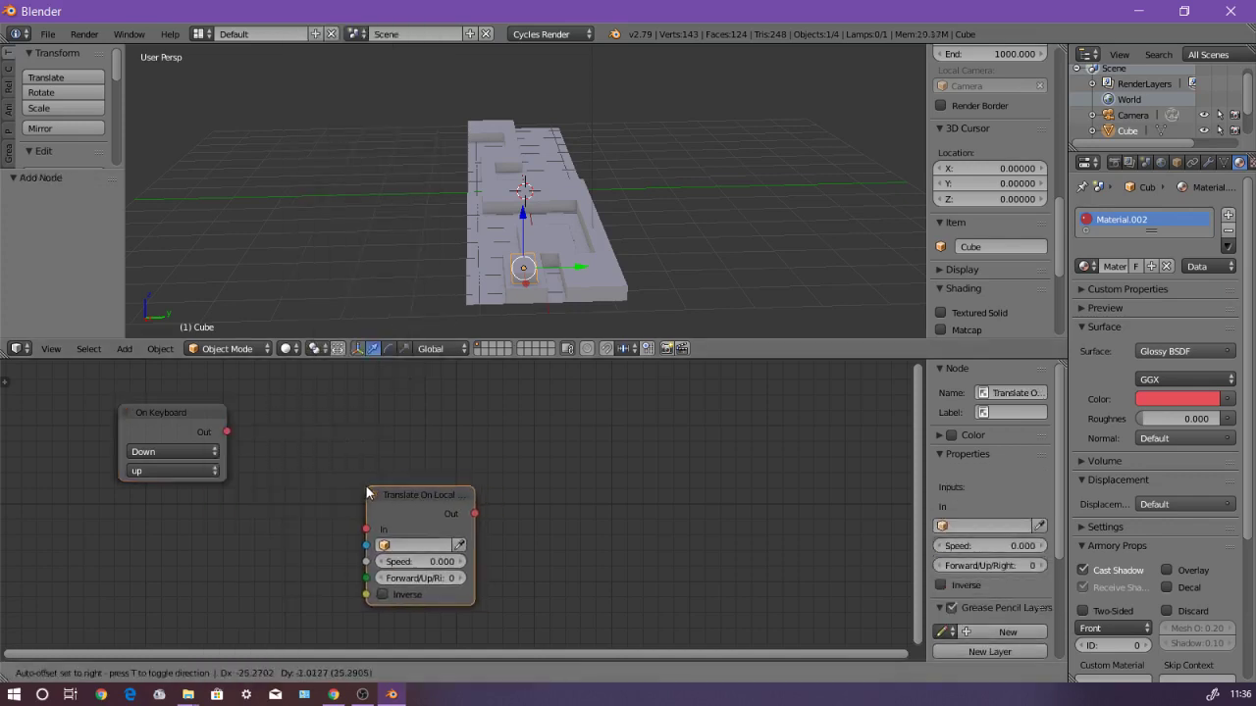
left_click(284, 397)
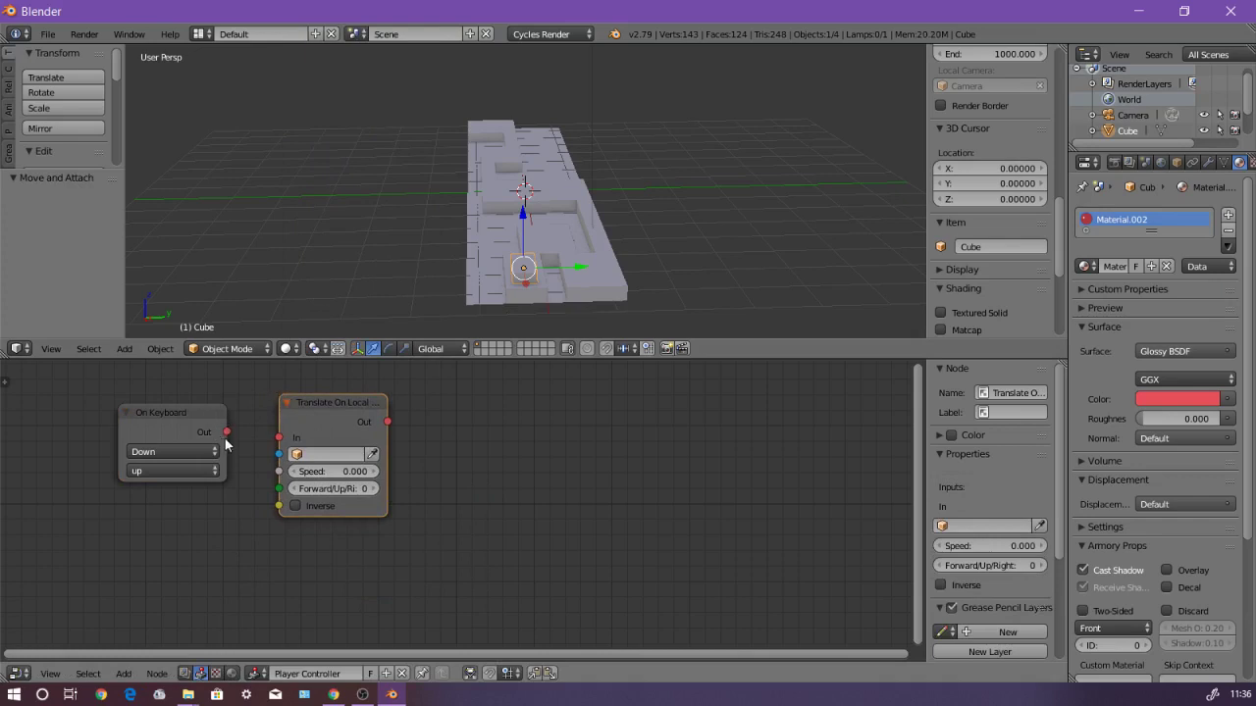
left_click_drag(226, 433, 279, 438)
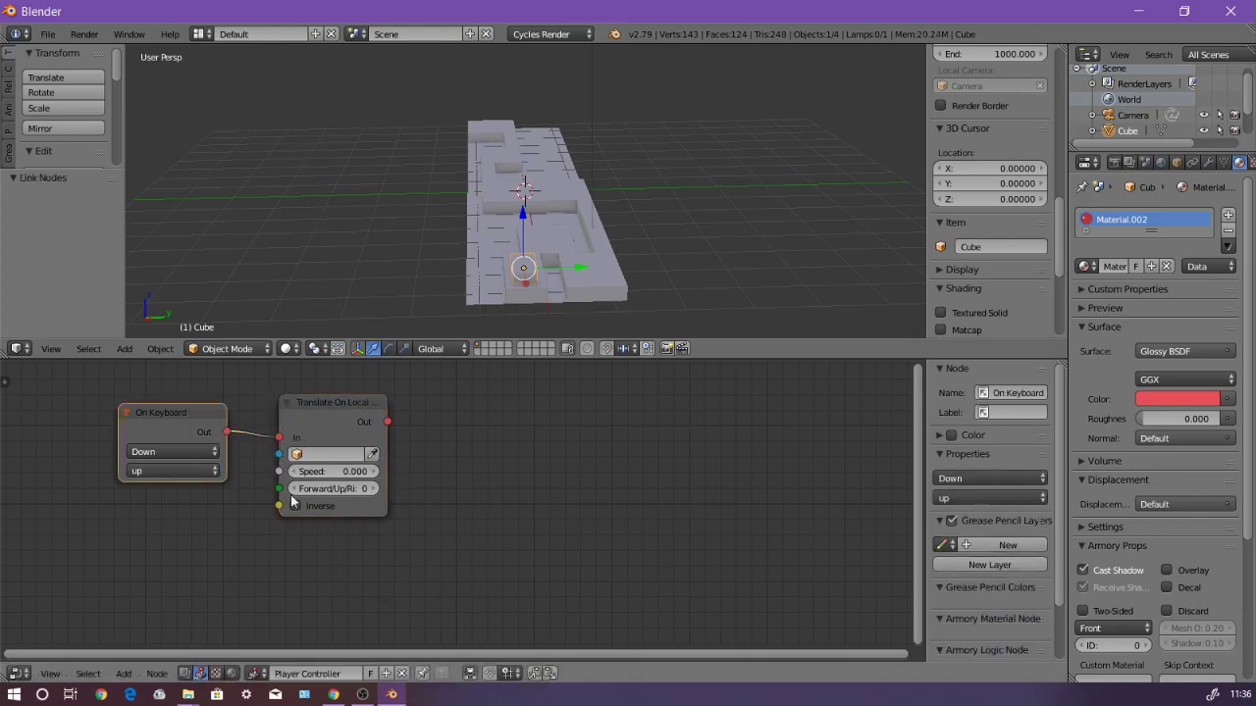
Step: Set the Translate On Local Axis node's object to Cube, its Speed to 0.870 and Forward/Up/Right to 3
left_click(376, 454)
left_click(523, 286)
left_click(353, 471)
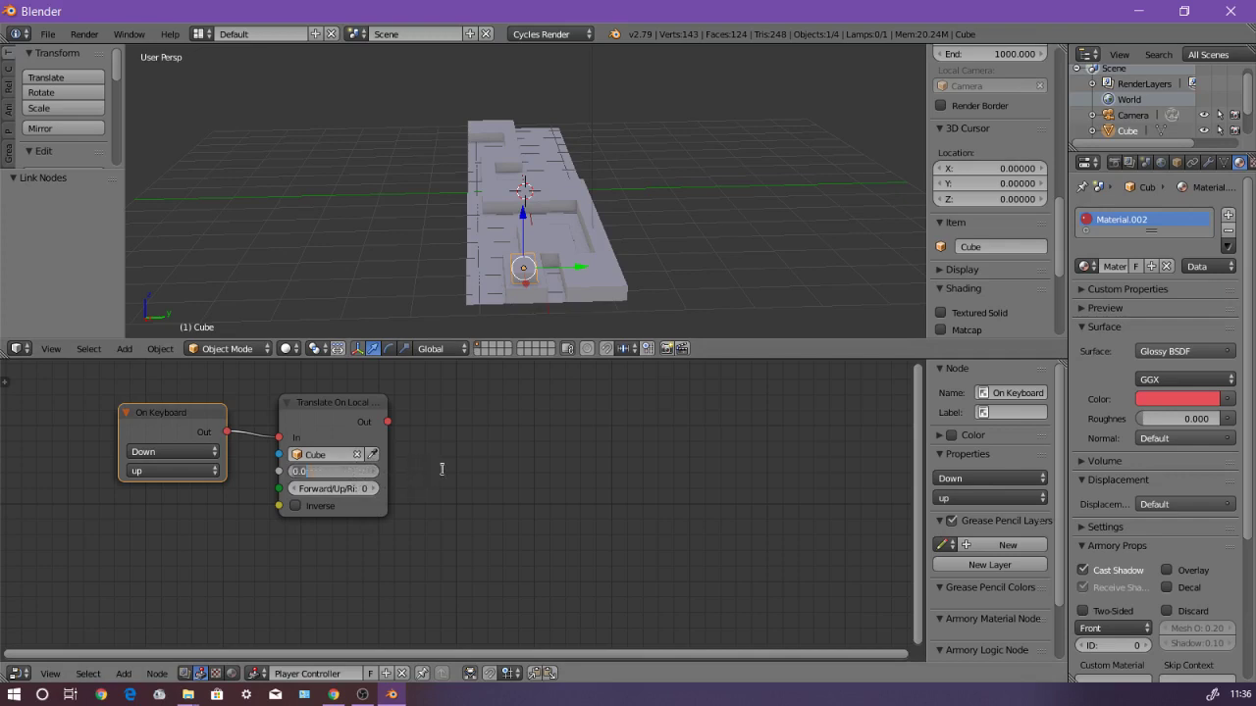
key("BackSpace")
key("BackSpace")
key("Return")
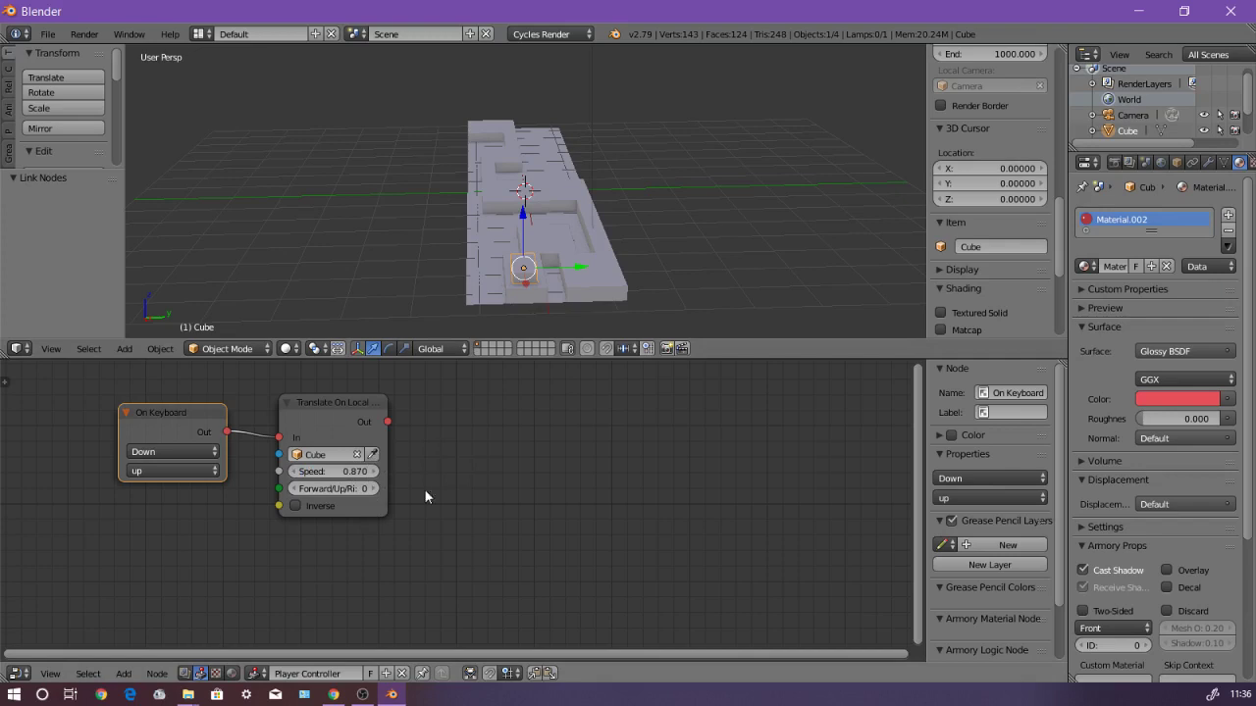
left_click(338, 494)
key("Return")
Step: Add a Nodes-type Armory trait to the red block that uses the Player Controller tree
left_click(1179, 163)
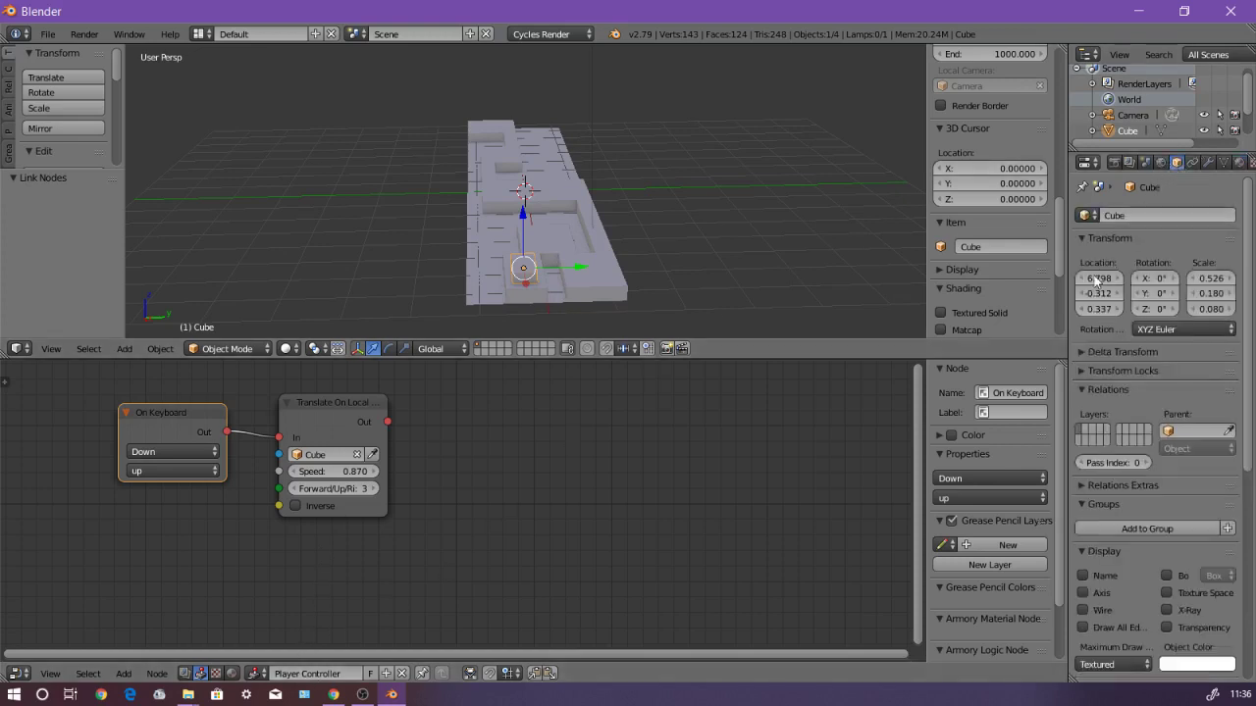
scroll(1192, 496, "down", 5)
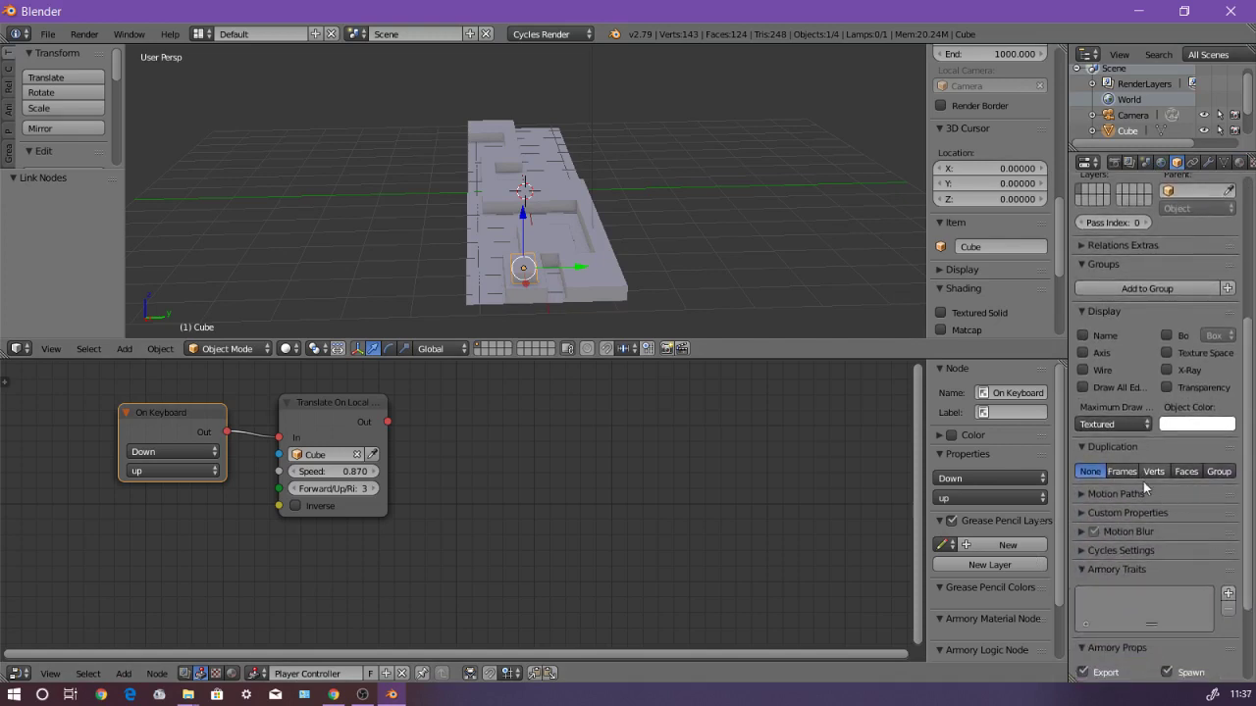
scroll(1230, 610, "down", 3)
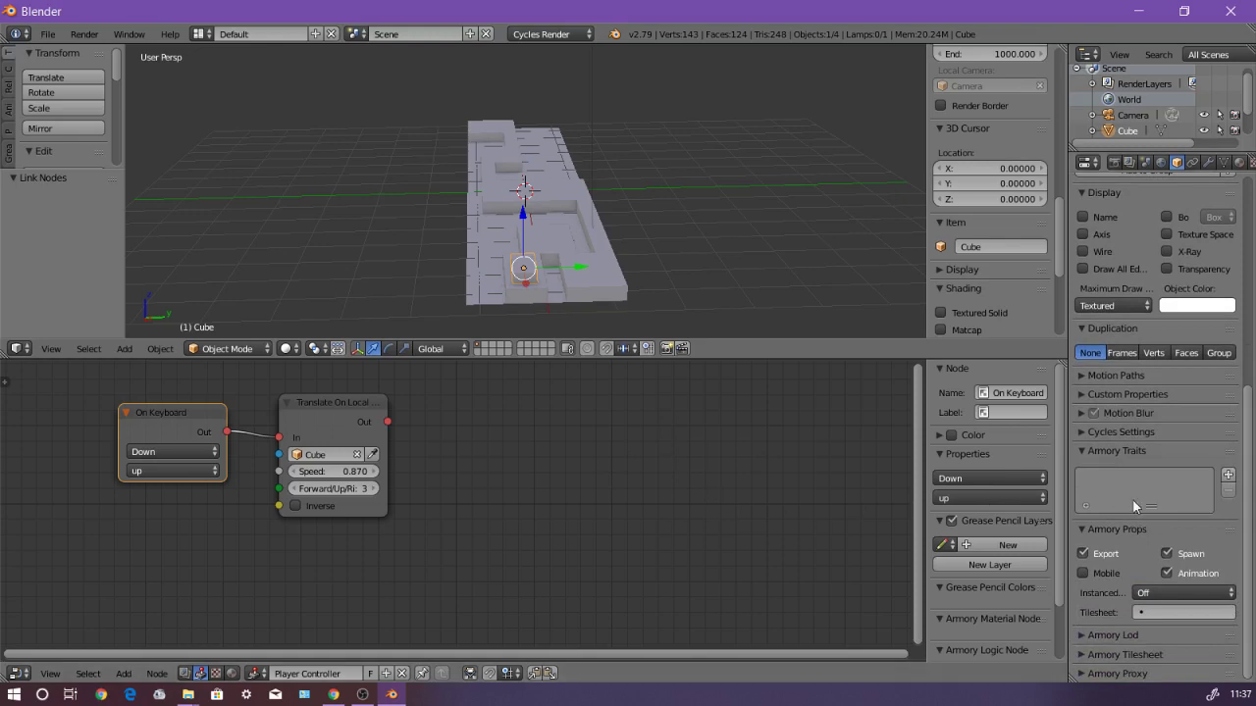
left_click(1227, 475)
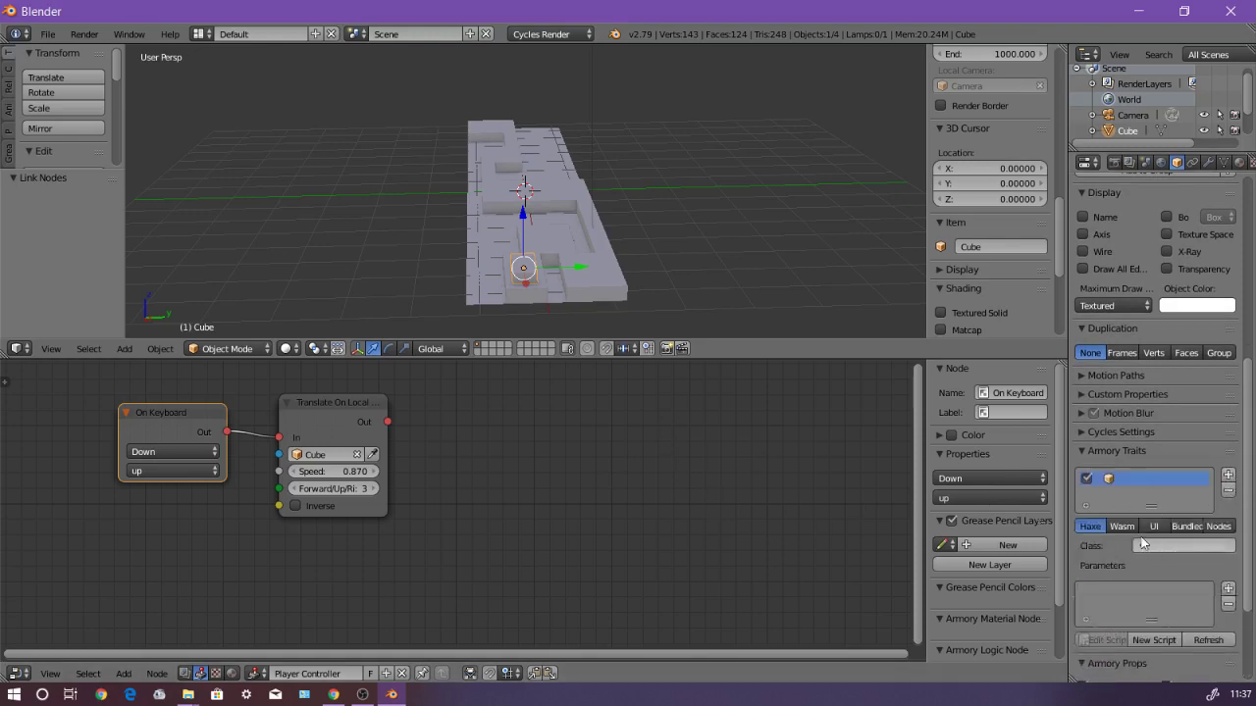
left_click(1217, 527)
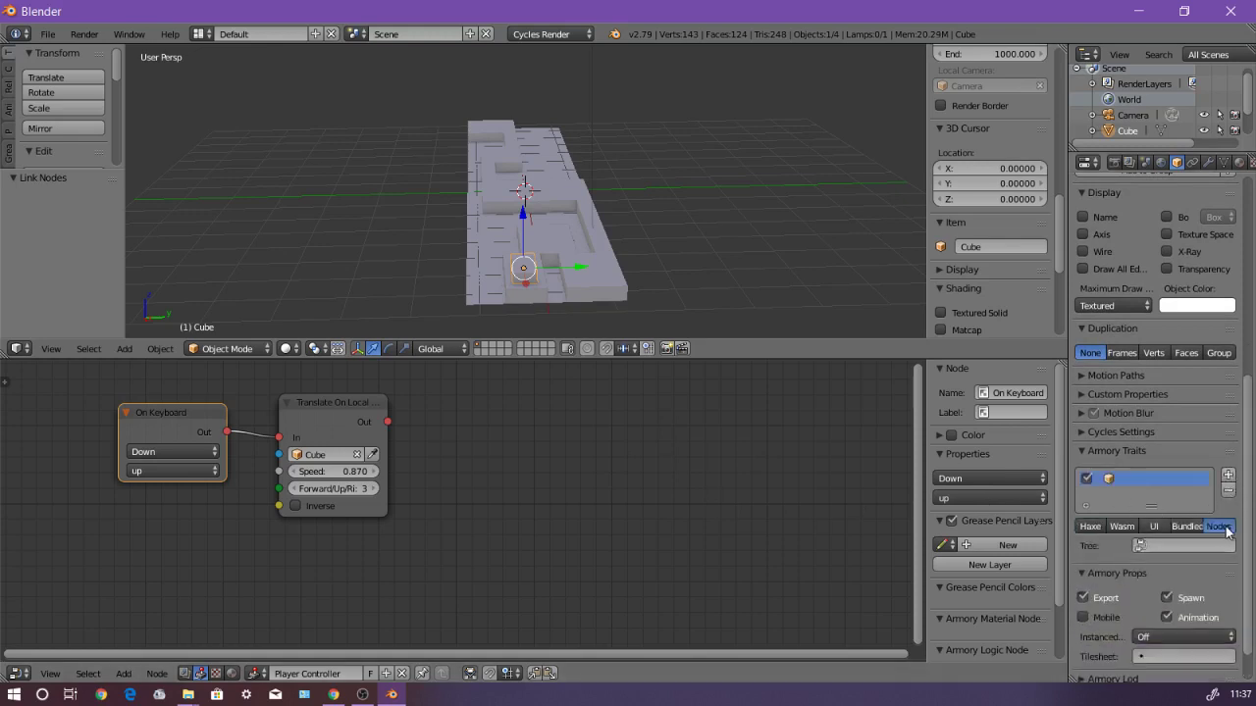
left_click(1175, 548)
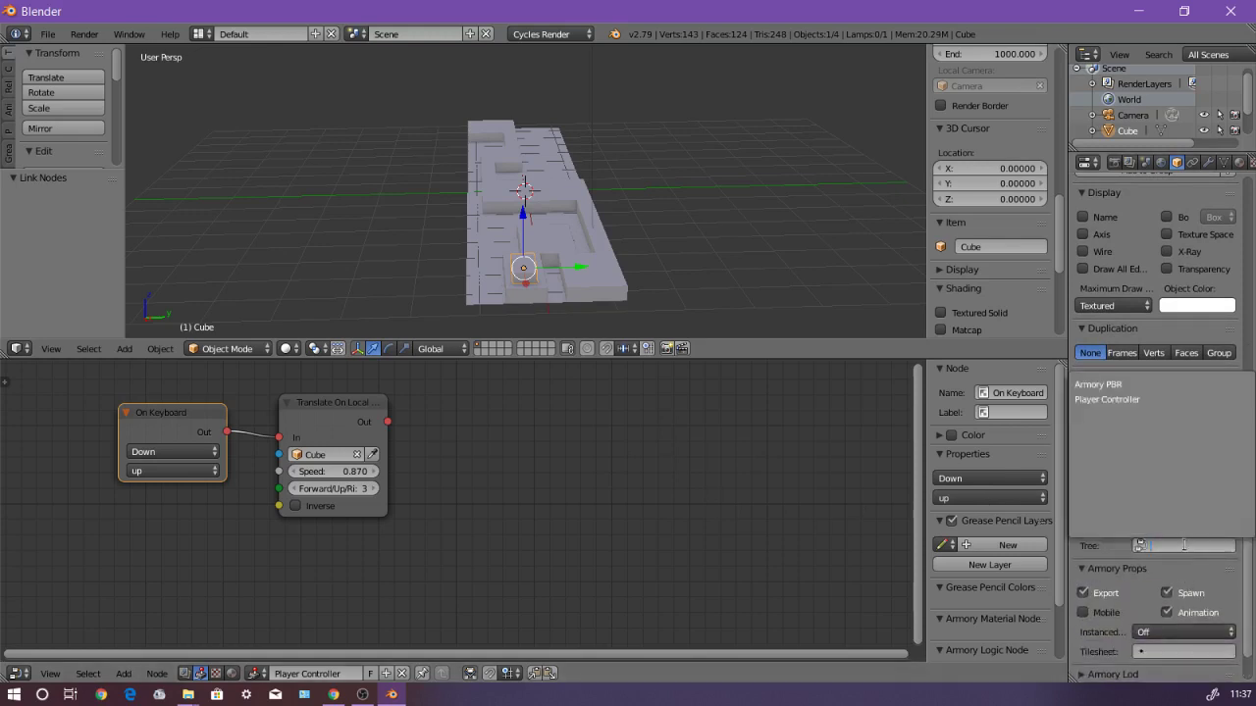
left_click(1177, 400)
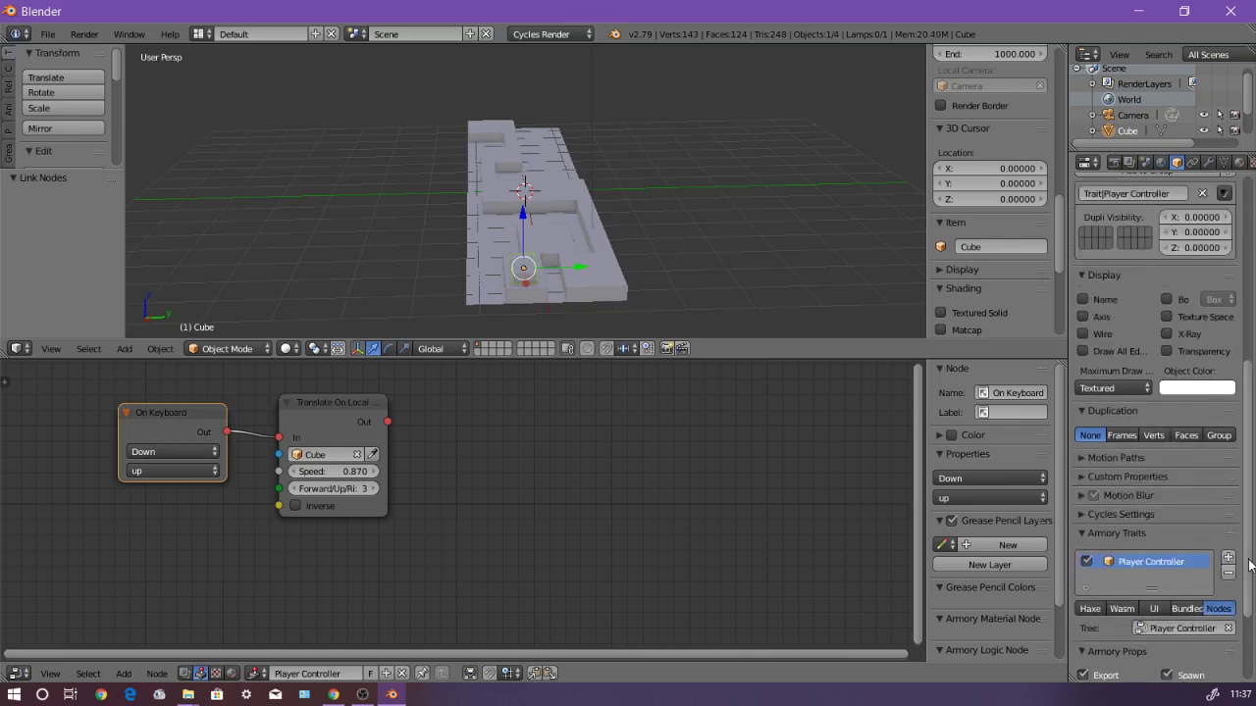
scroll(1251, 564, "down", 3)
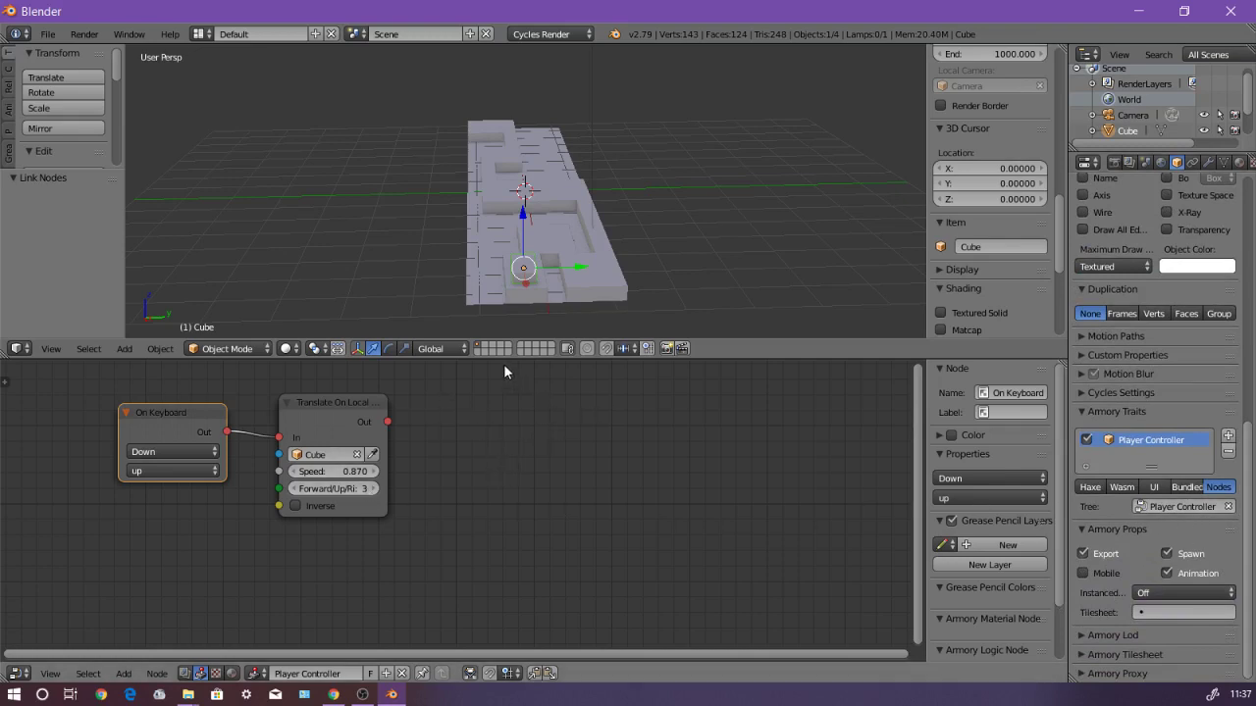
Step: Save the project as DeoGame1.0.blend in the G:\Docs (PC) folder so the game can be played
key("F5")
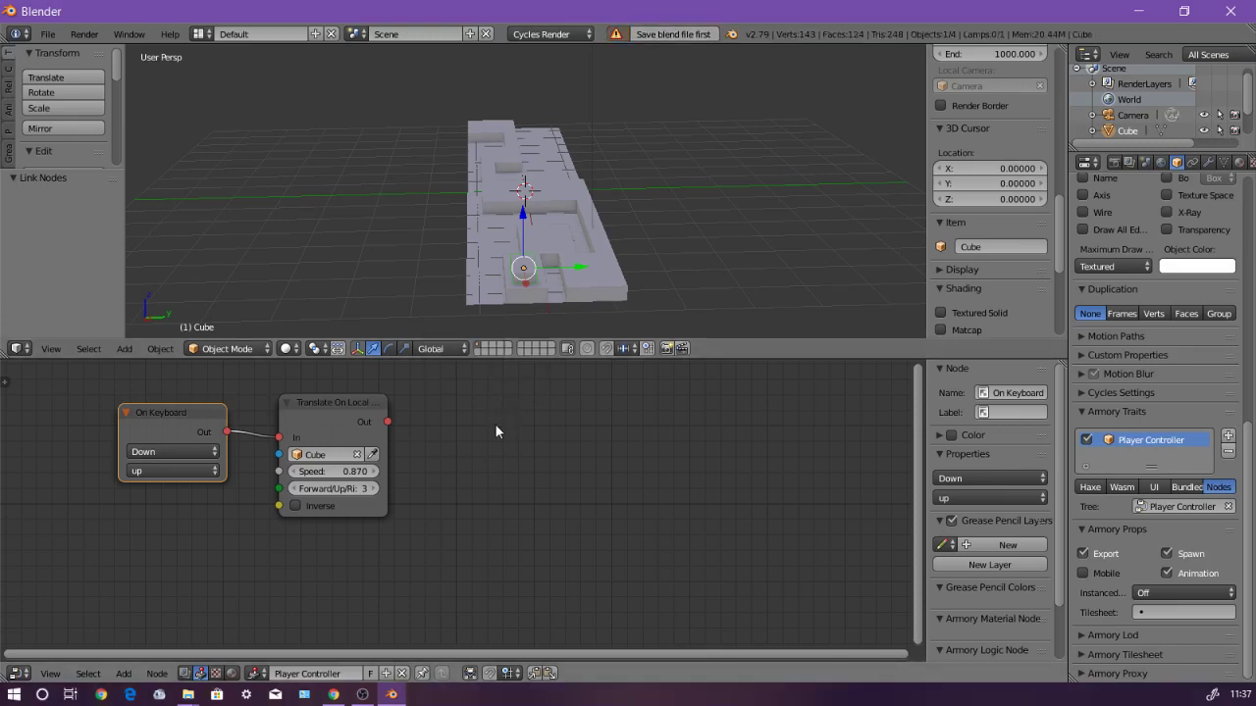
key("ctrl+s")
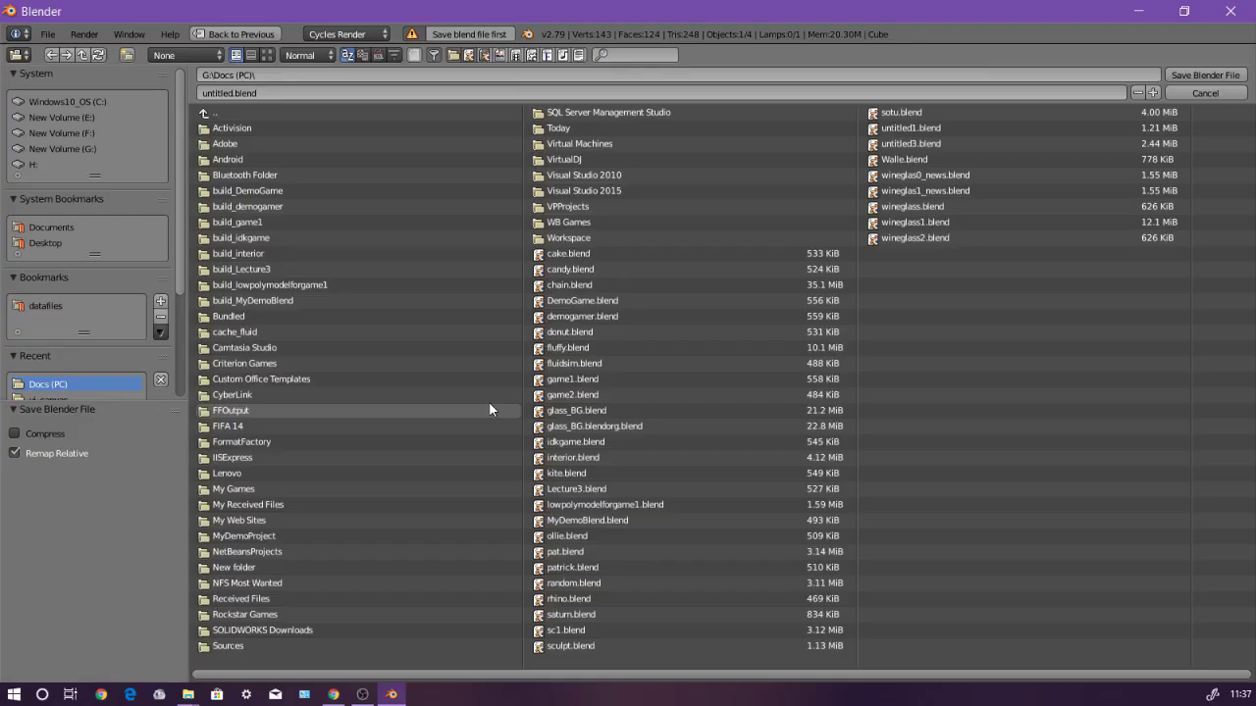
left_click(308, 94)
type("De")
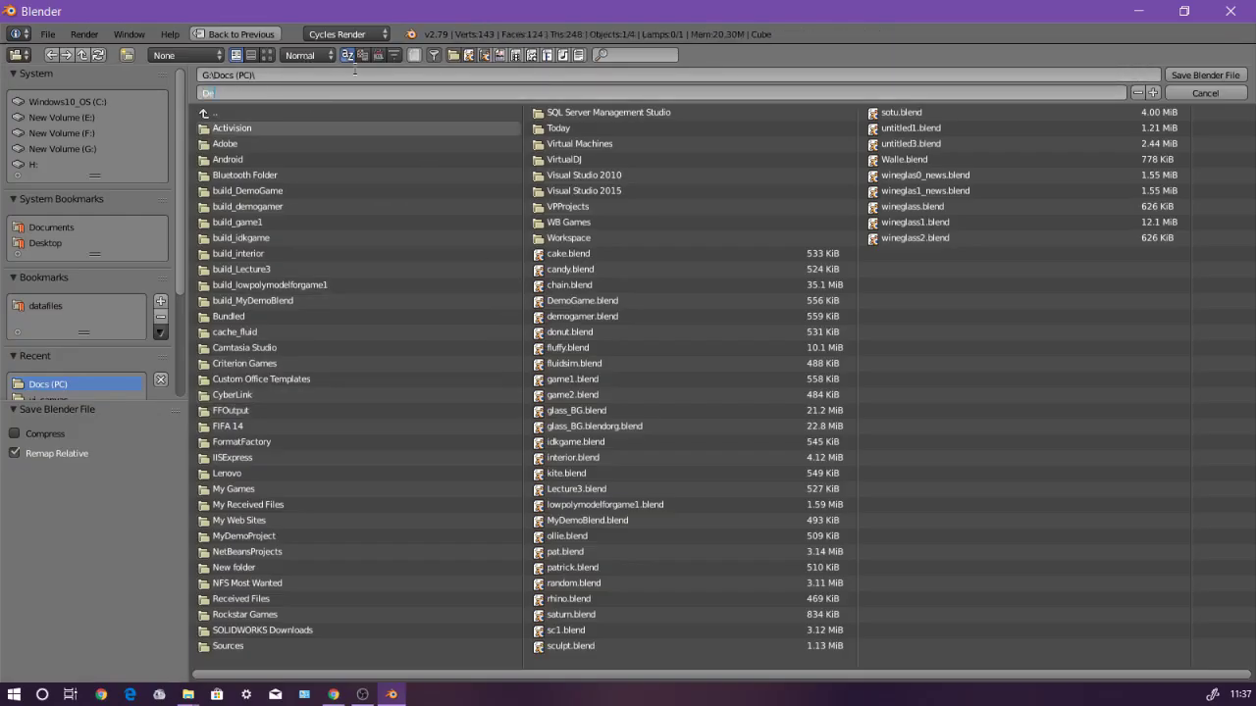
type("moGame")
type("1.0")
key("Return")
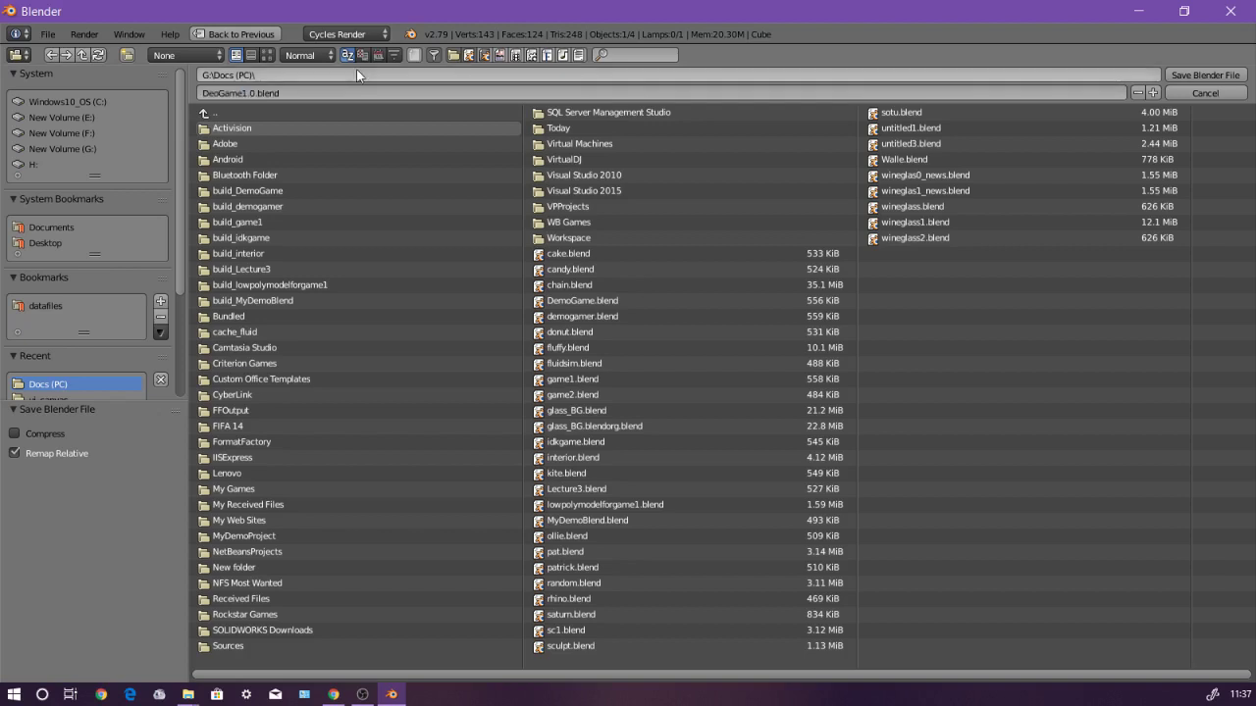
left_click(1177, 76)
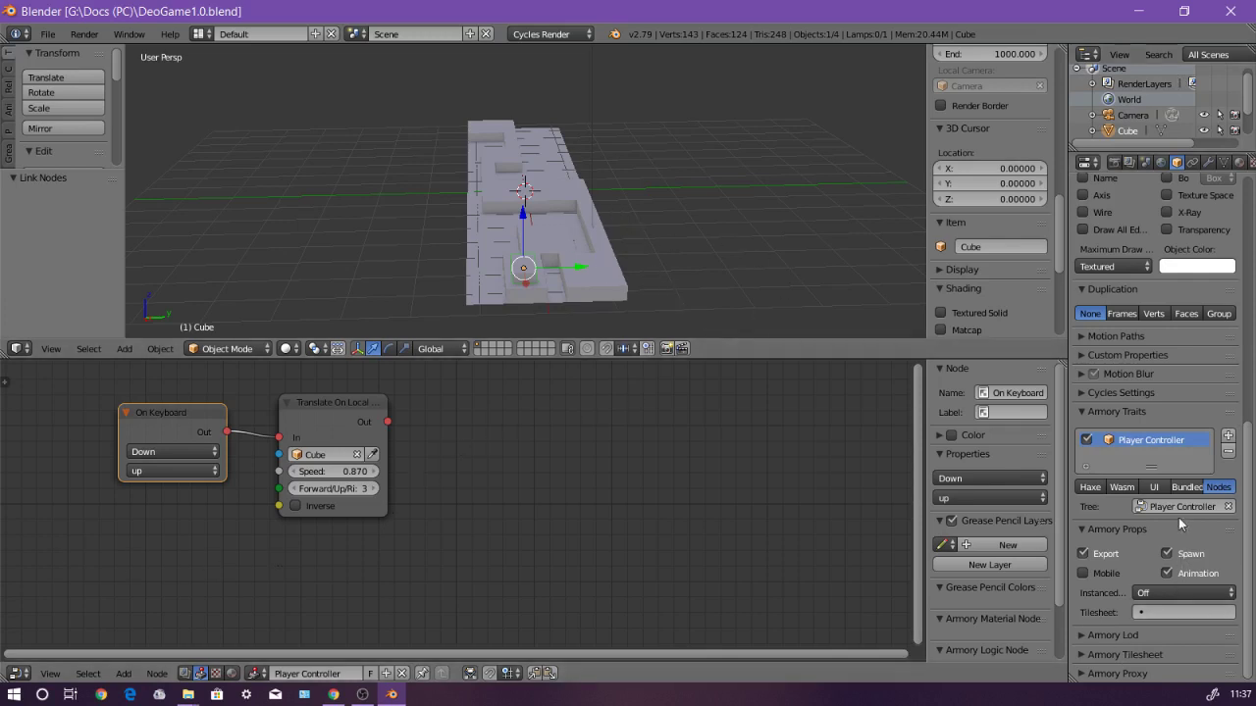
Step: Run the game in the Armory Player with the Krom runtime, inspect the scene in its window, and close it
left_click(1113, 161)
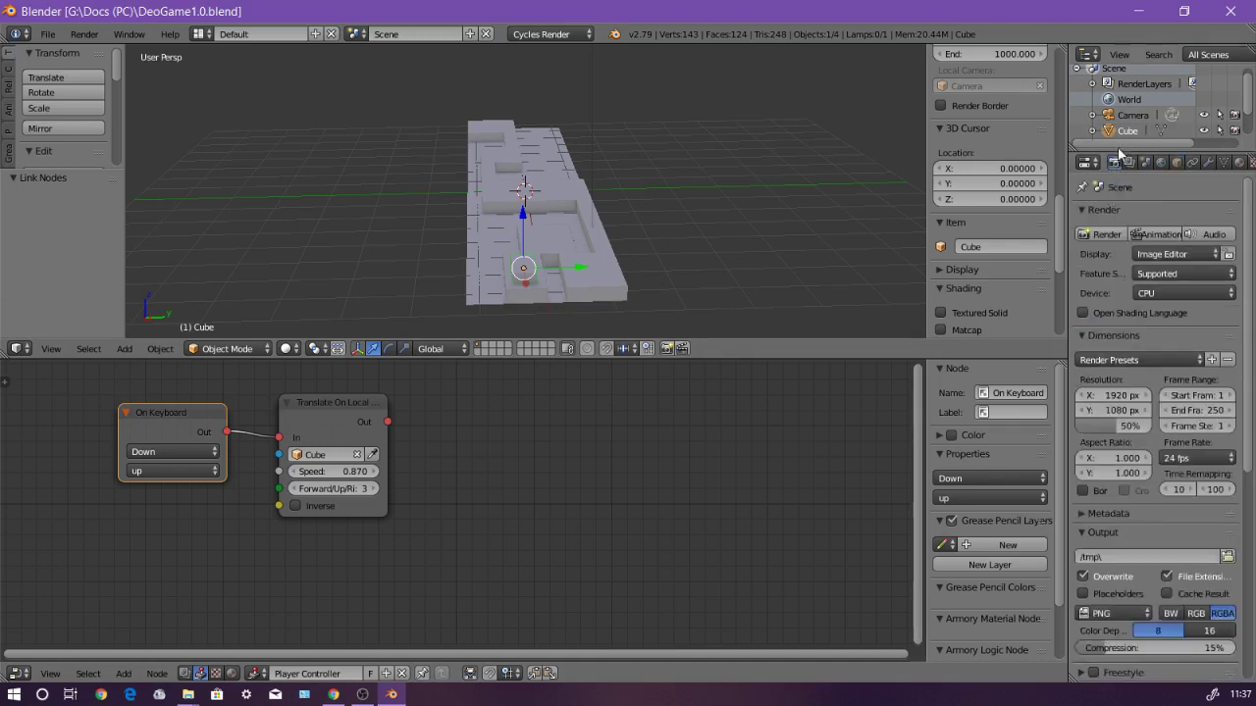
left_click_drag(1248, 298, 1125, 529)
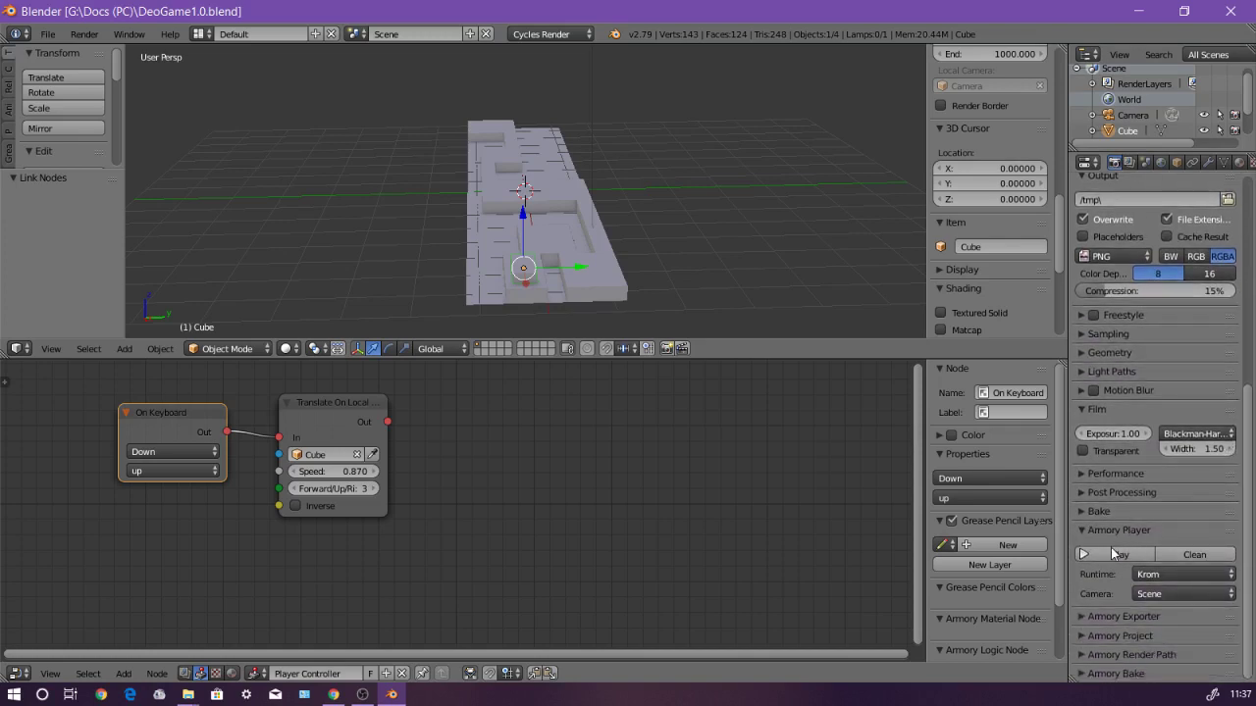
left_click(1112, 555)
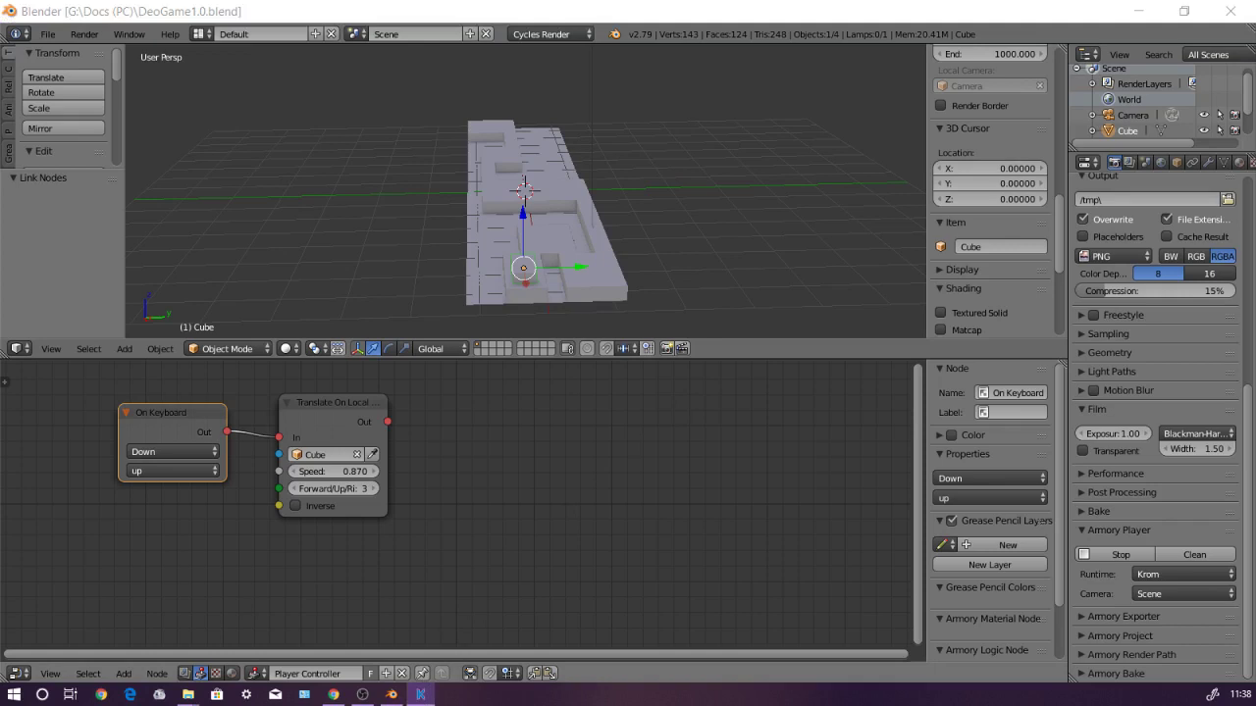
left_click_drag(6, 383, 527, 196)
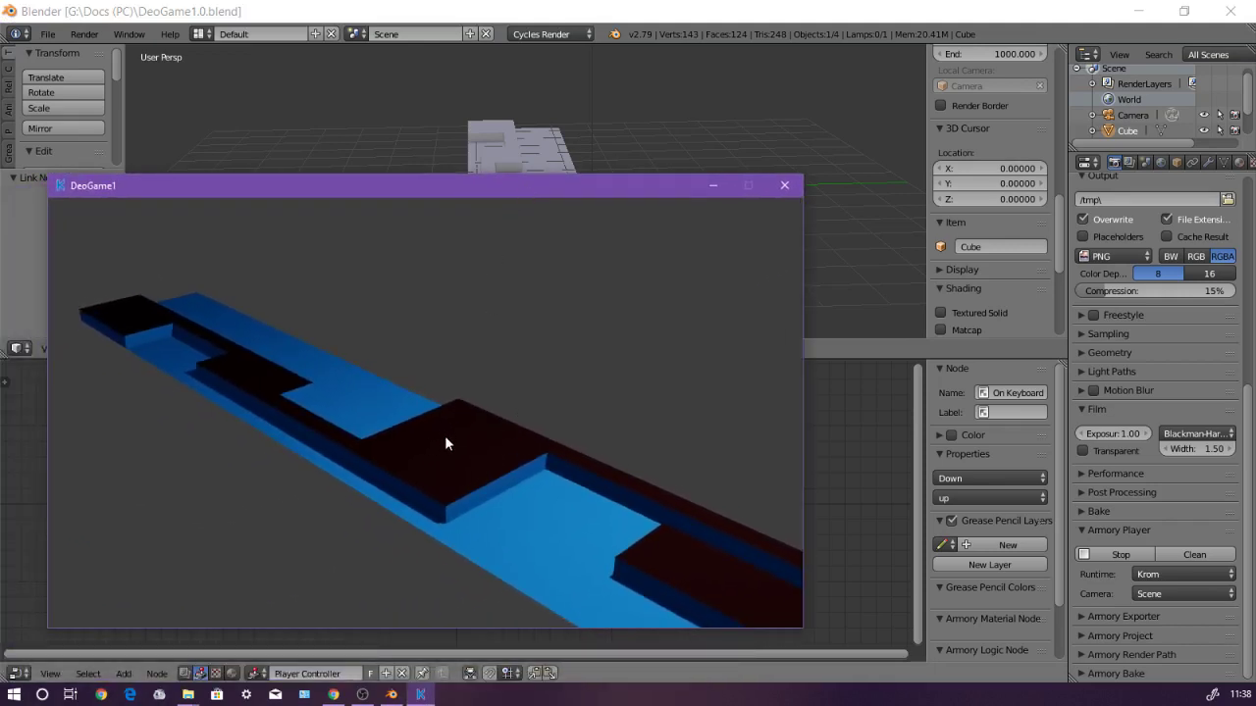
left_click(786, 187)
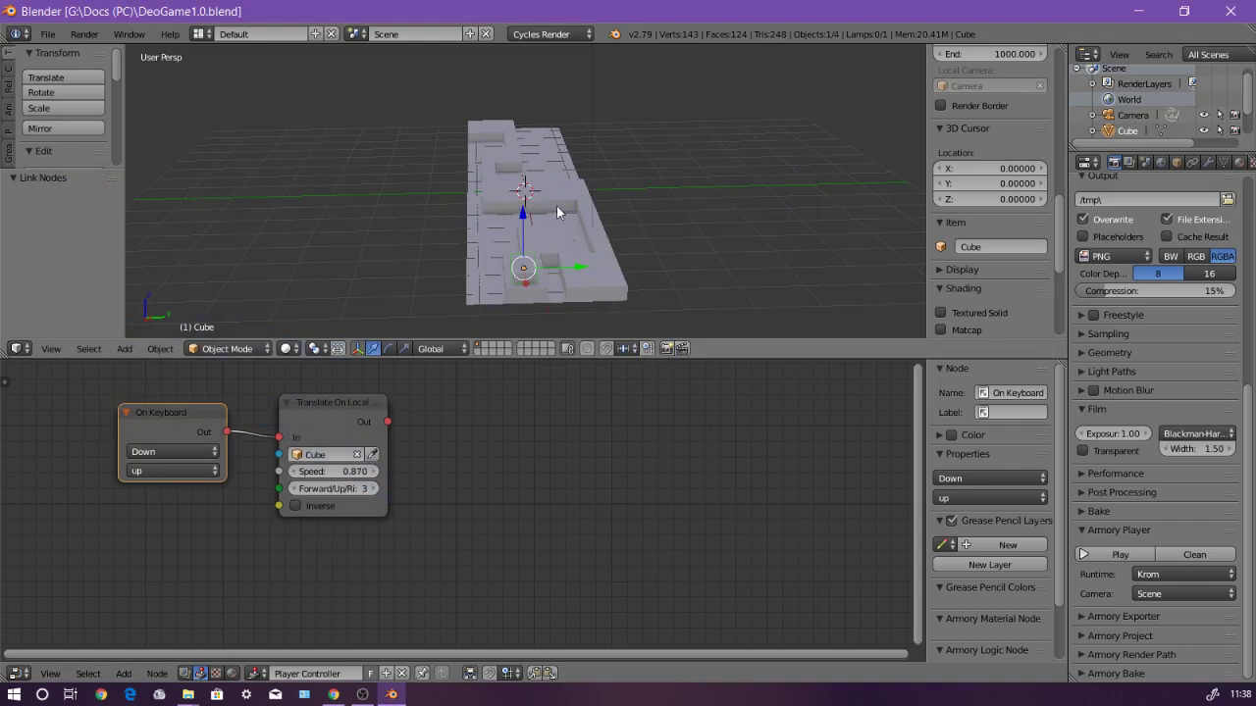
Step: Align the camera to an adjusted view of the level and move it about -3.68 along global X
middle_click_drag(611, 215, 677, 232)
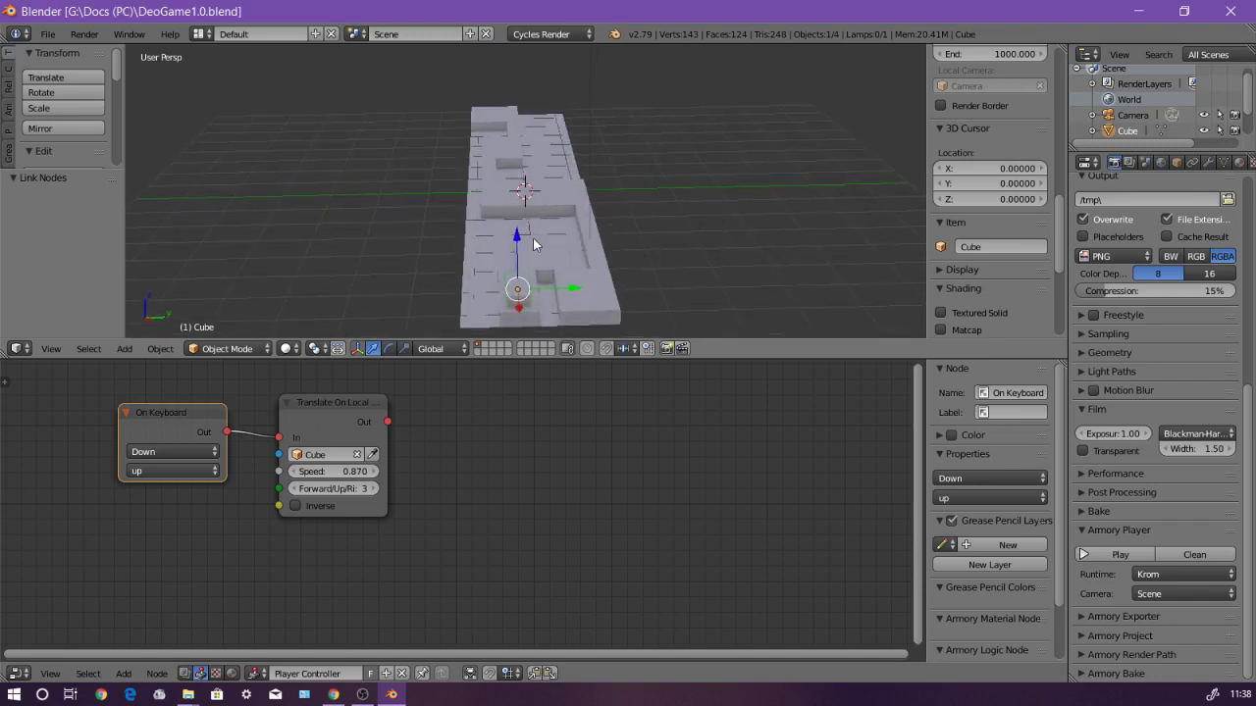
key("ctrl+alt+KP_0")
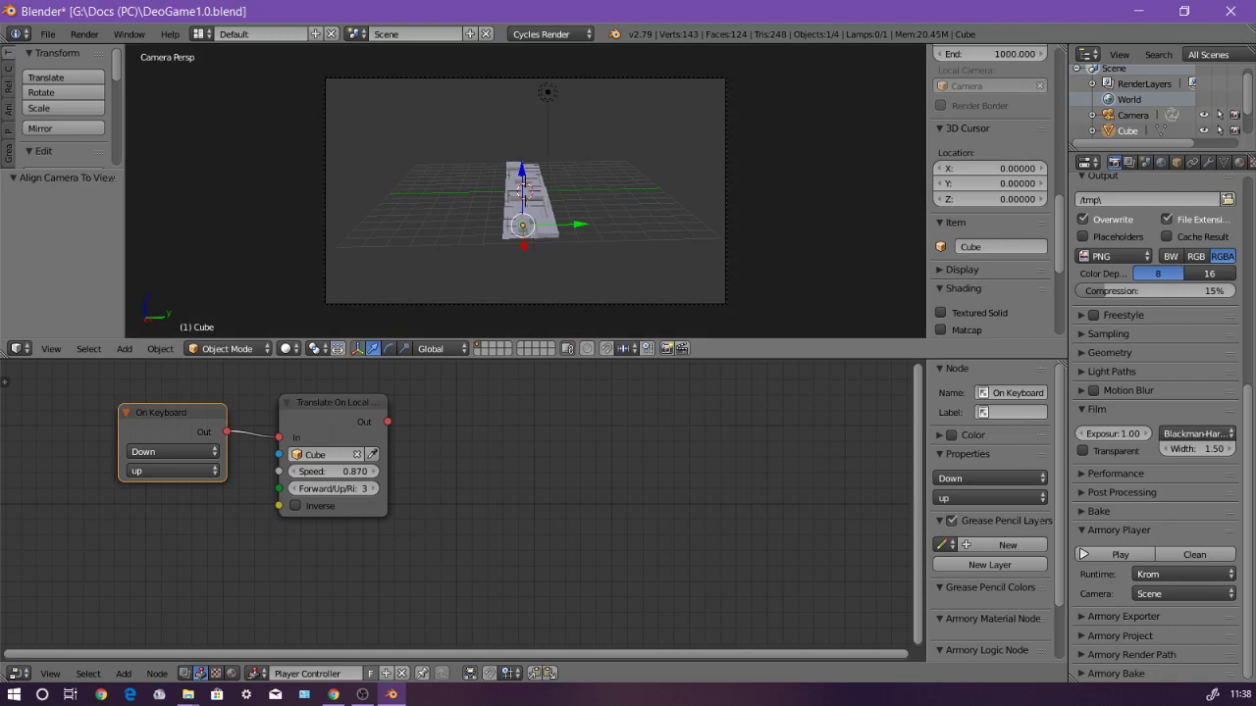
right_click(603, 79)
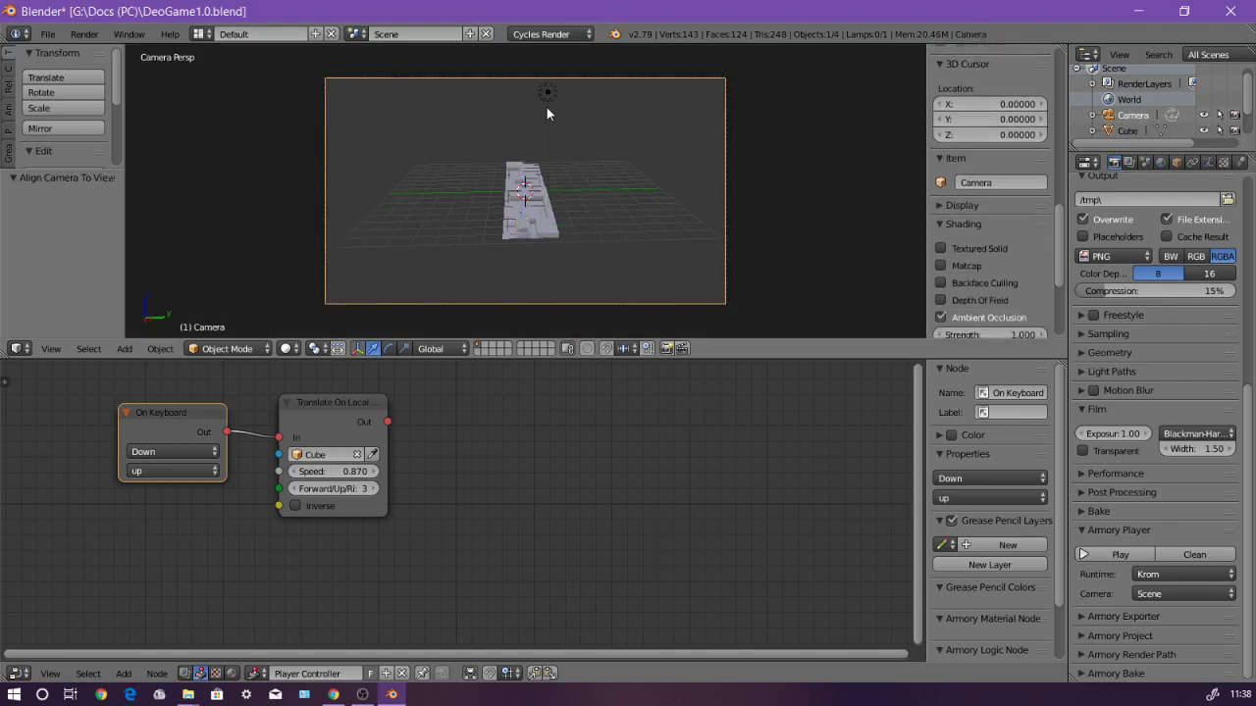
key("g")
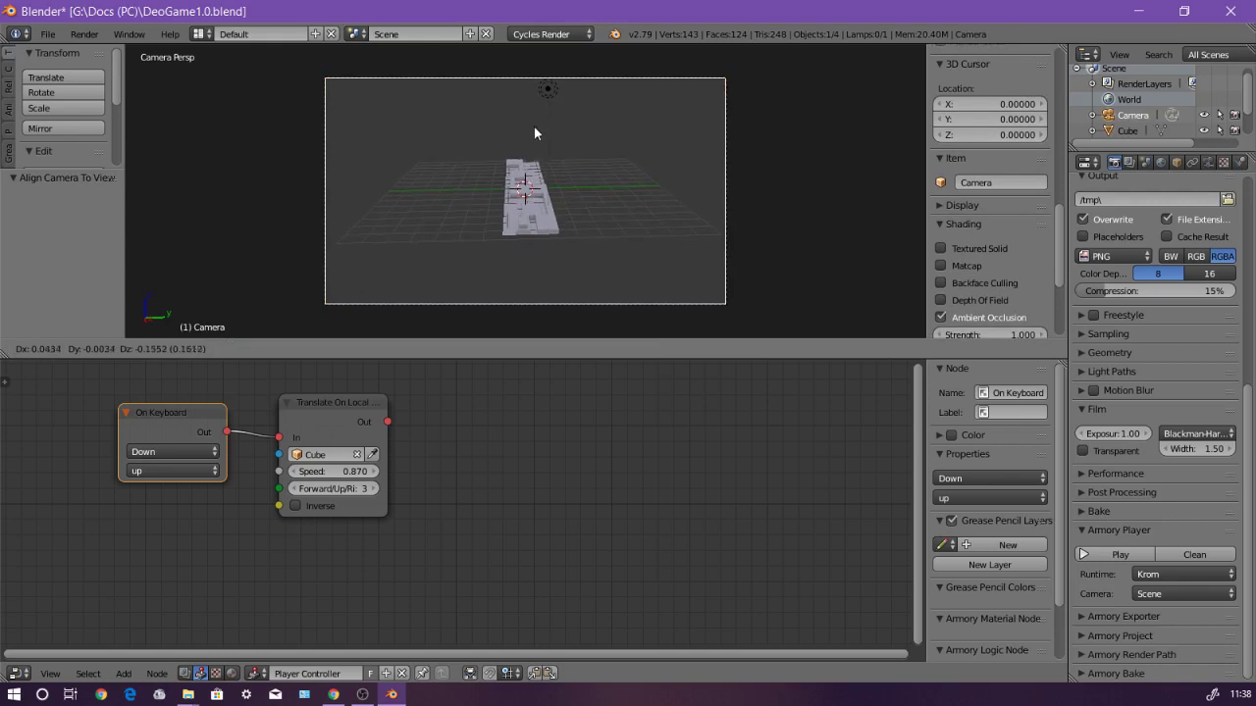
key("x")
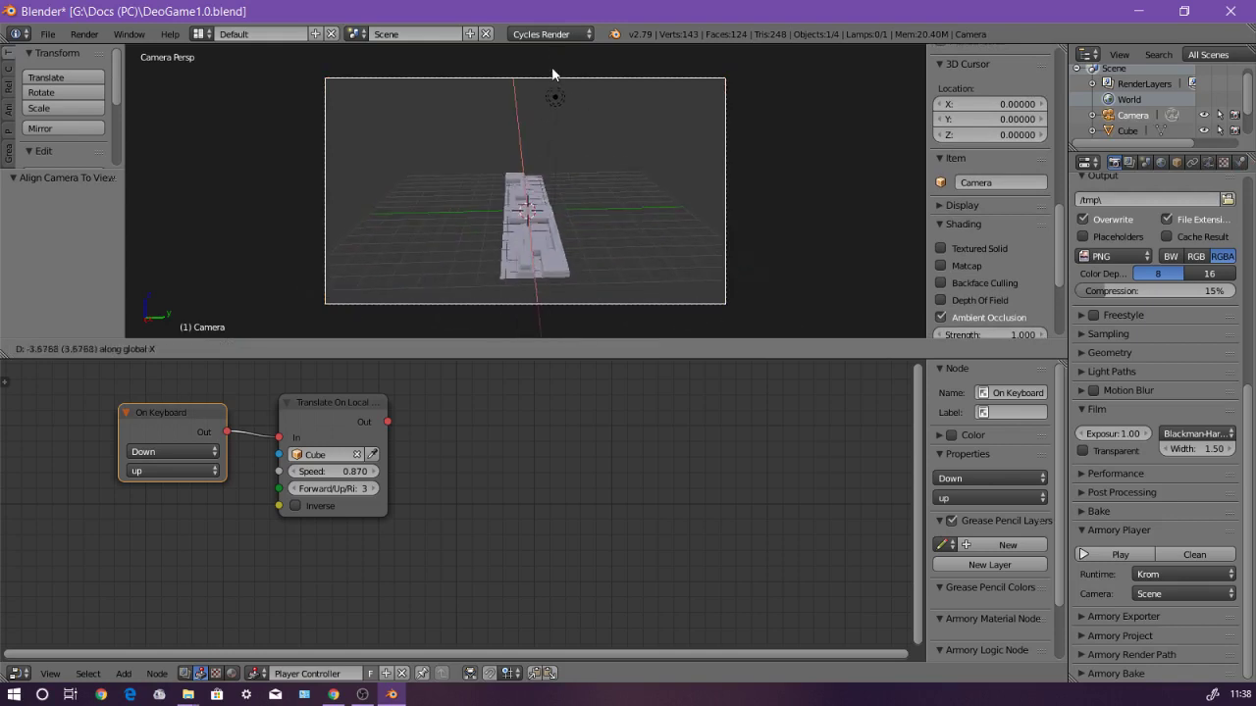
left_click(554, 70)
key("g")
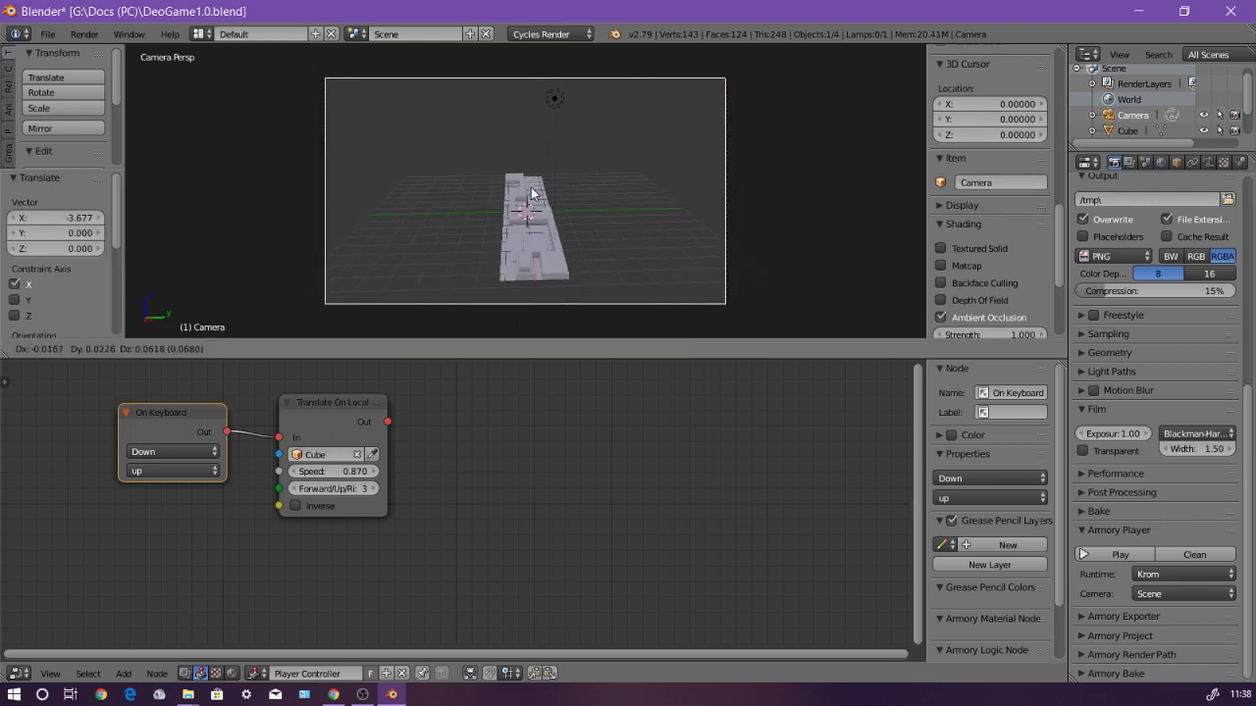
key("y")
right_click(556, 209)
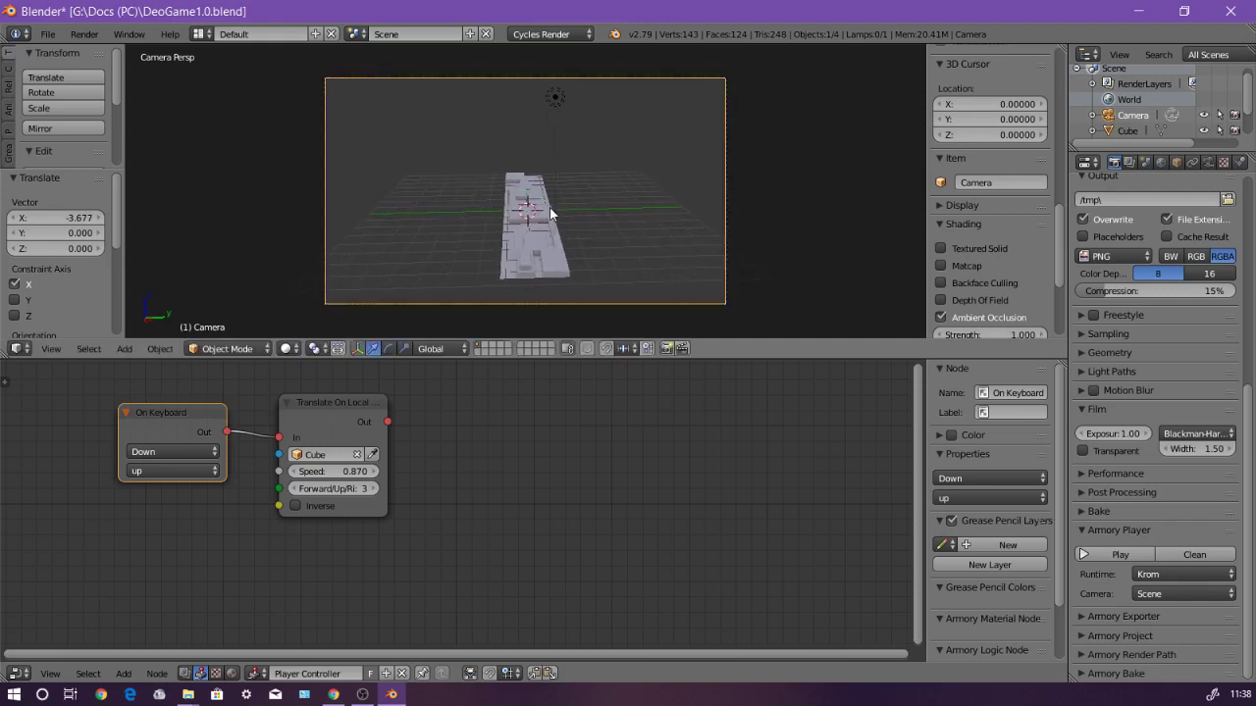
Step: Lower the camera about 1.21 along global Z and move it about -2.74 along global X
key("g")
key("z")
left_click(574, 286)
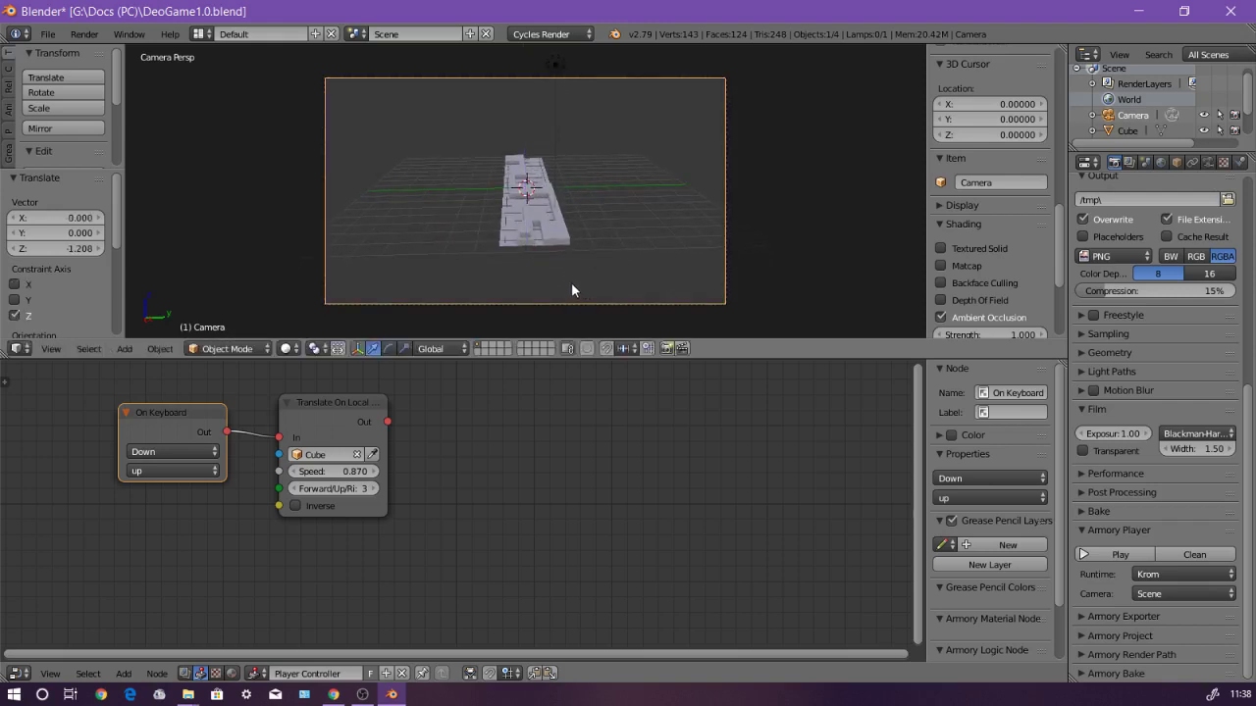
key("g")
key("x")
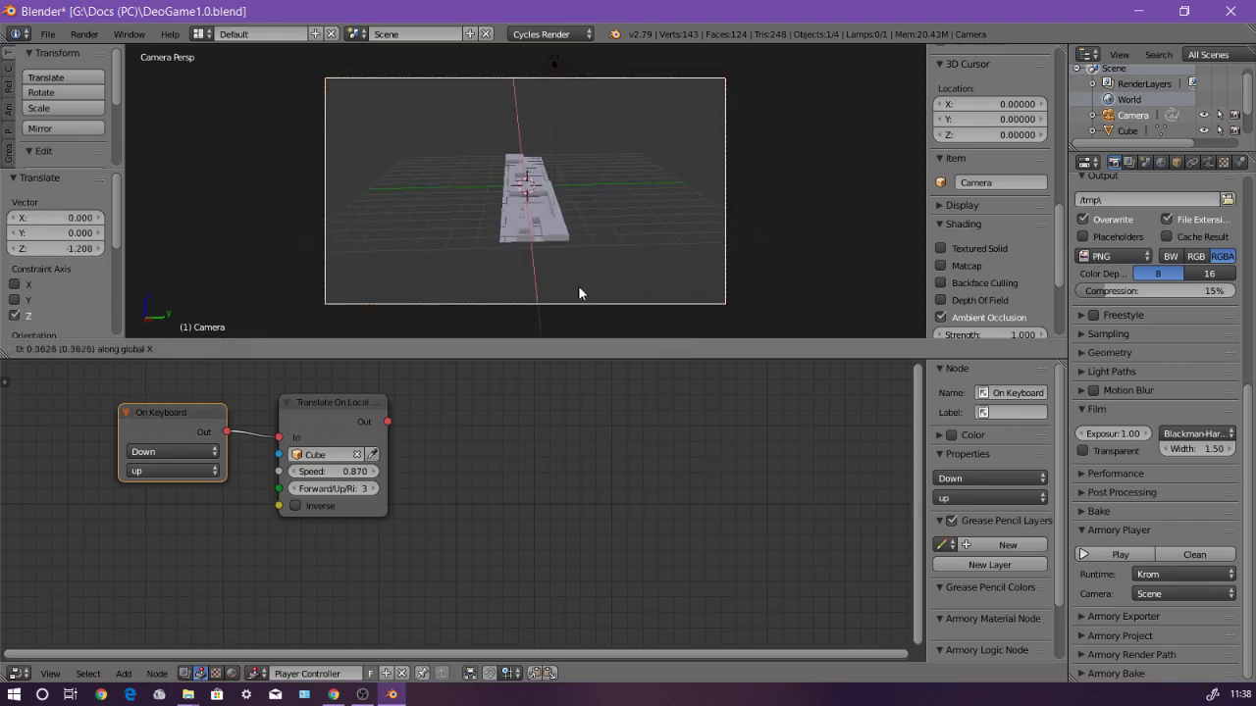
left_click(584, 241)
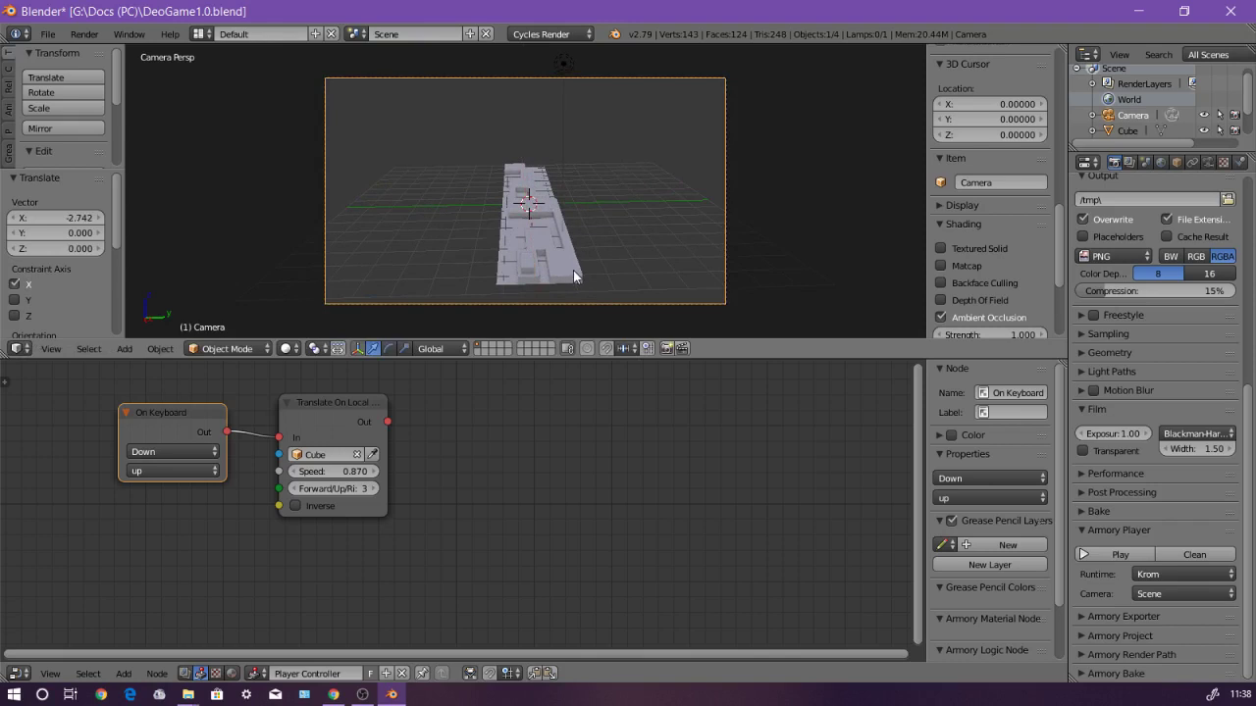
Step: Nudge the camera slightly further along negative global X, and hide and unhide it
key("g")
key("x")
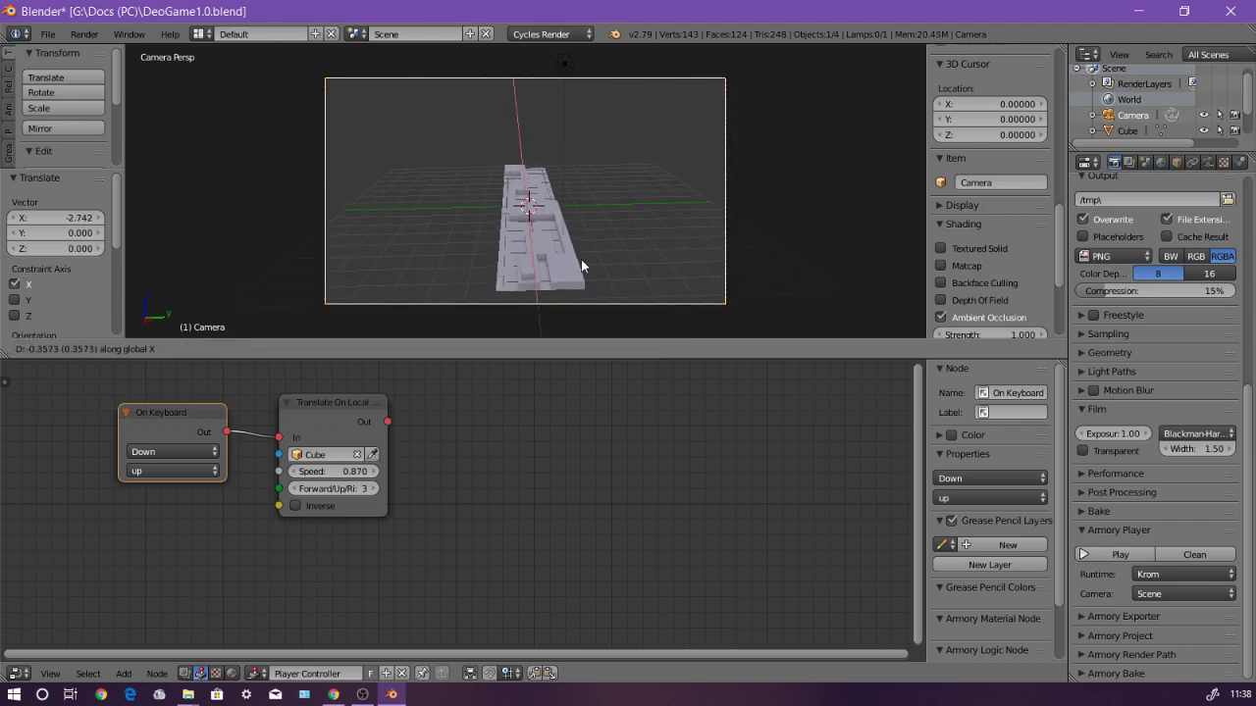
left_click(583, 259)
key("h")
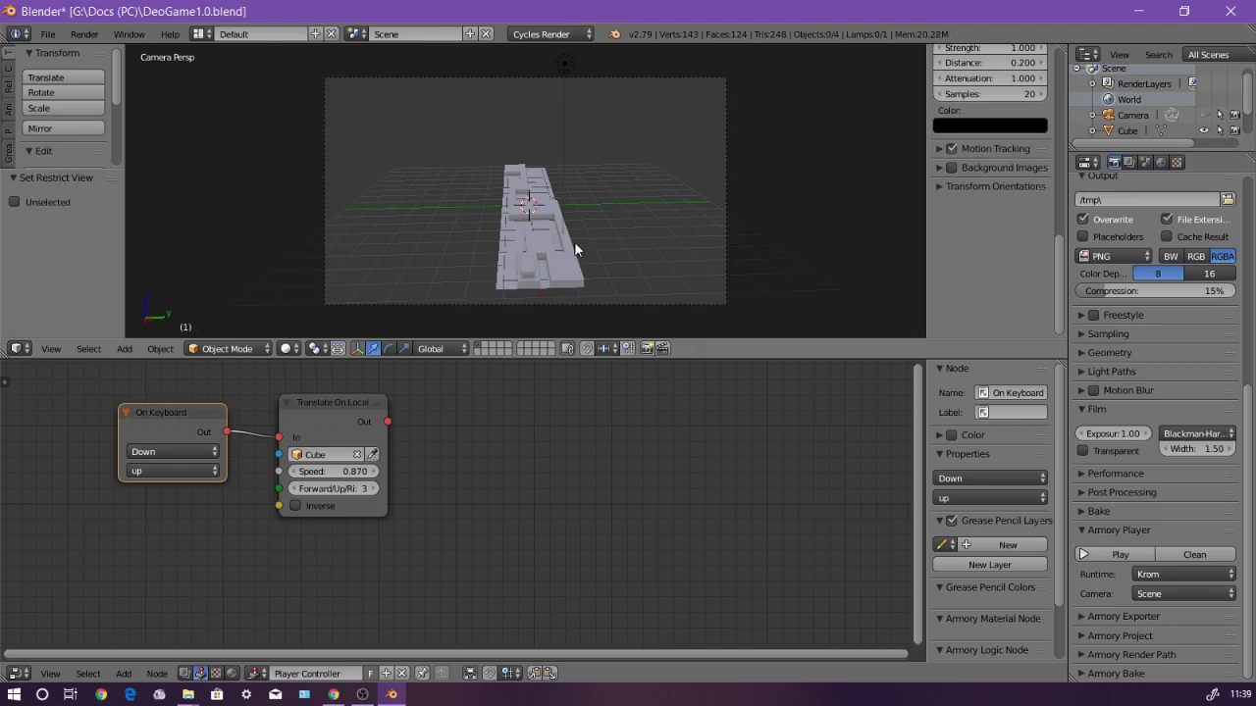
key("alt+h")
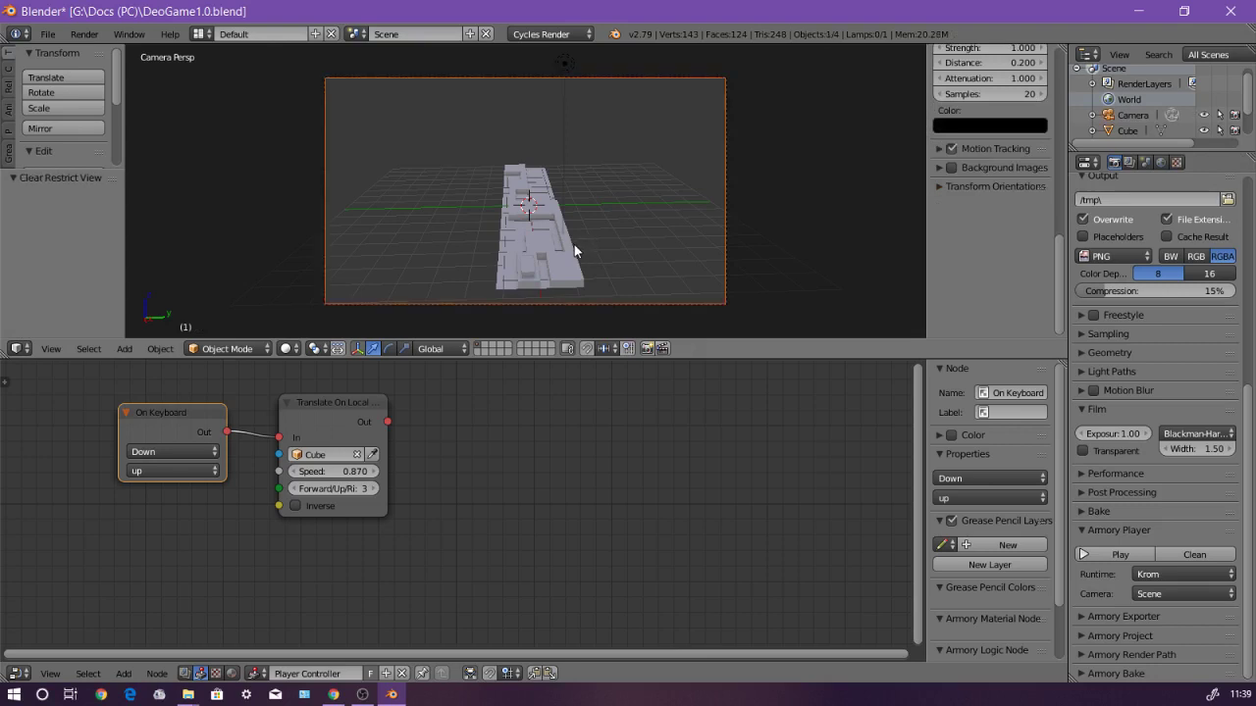
Step: Move the camera about 0.42 along global Y and about -0.74 along global Z
key("g")
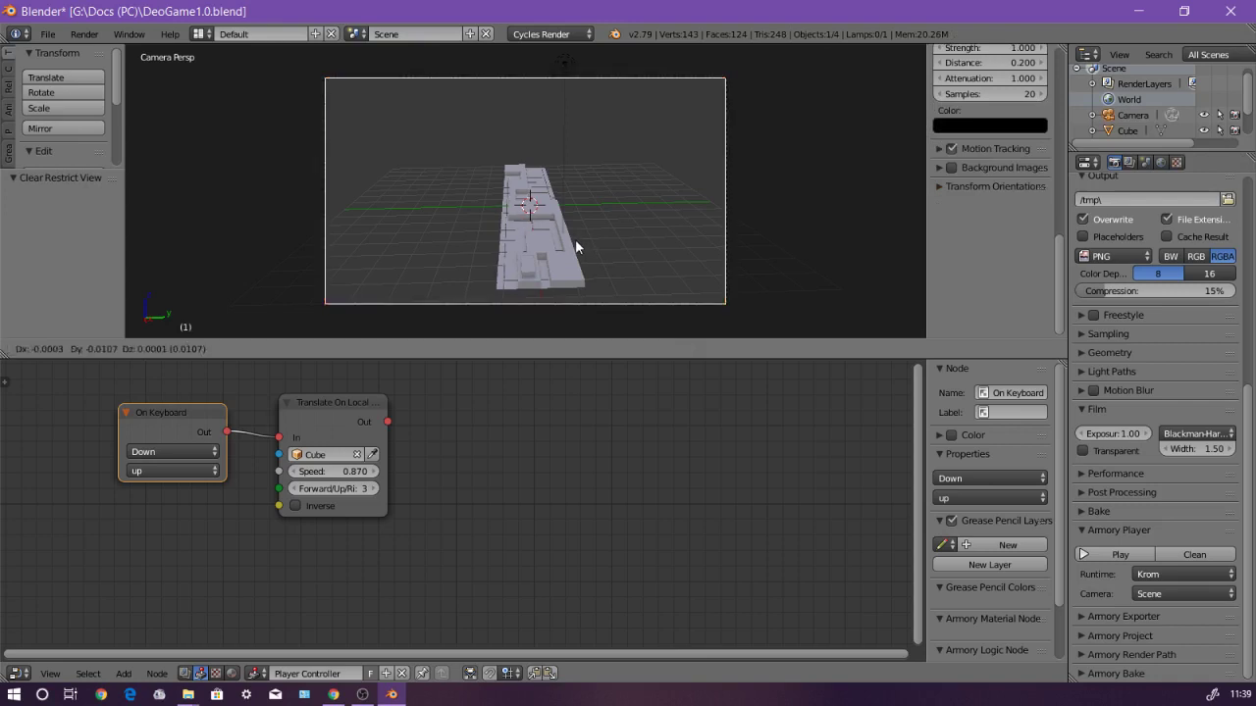
key("y")
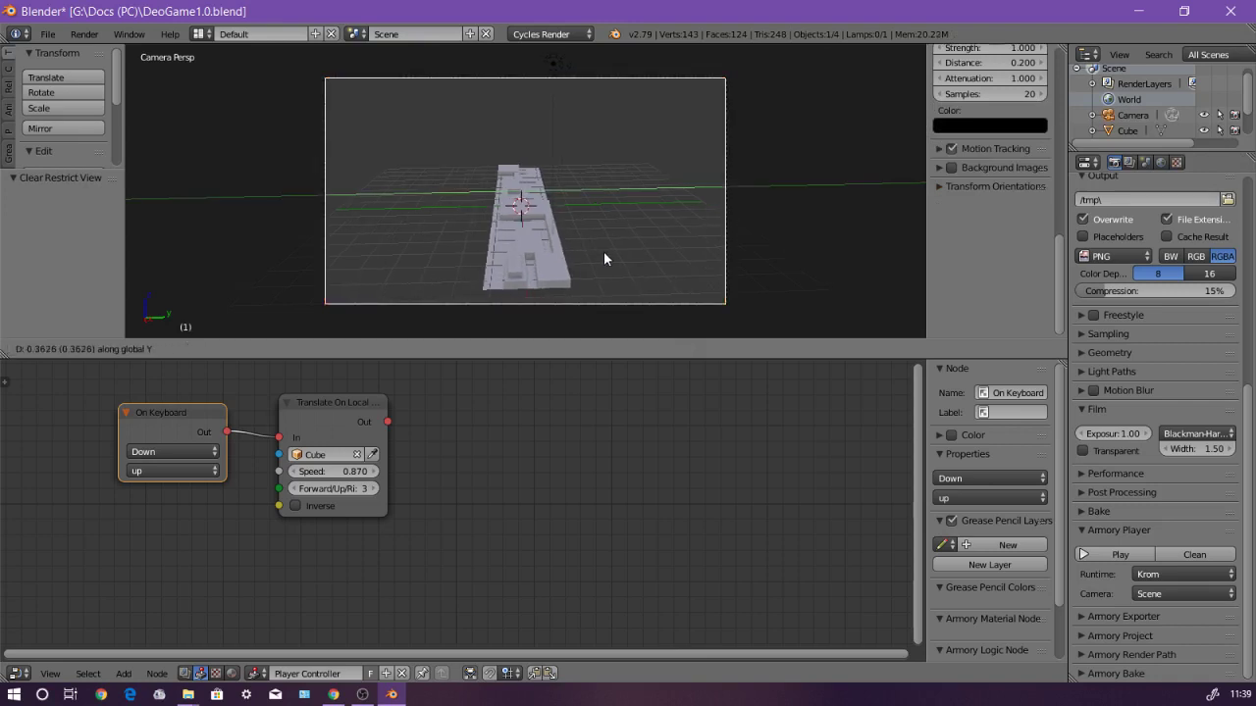
left_click(608, 251)
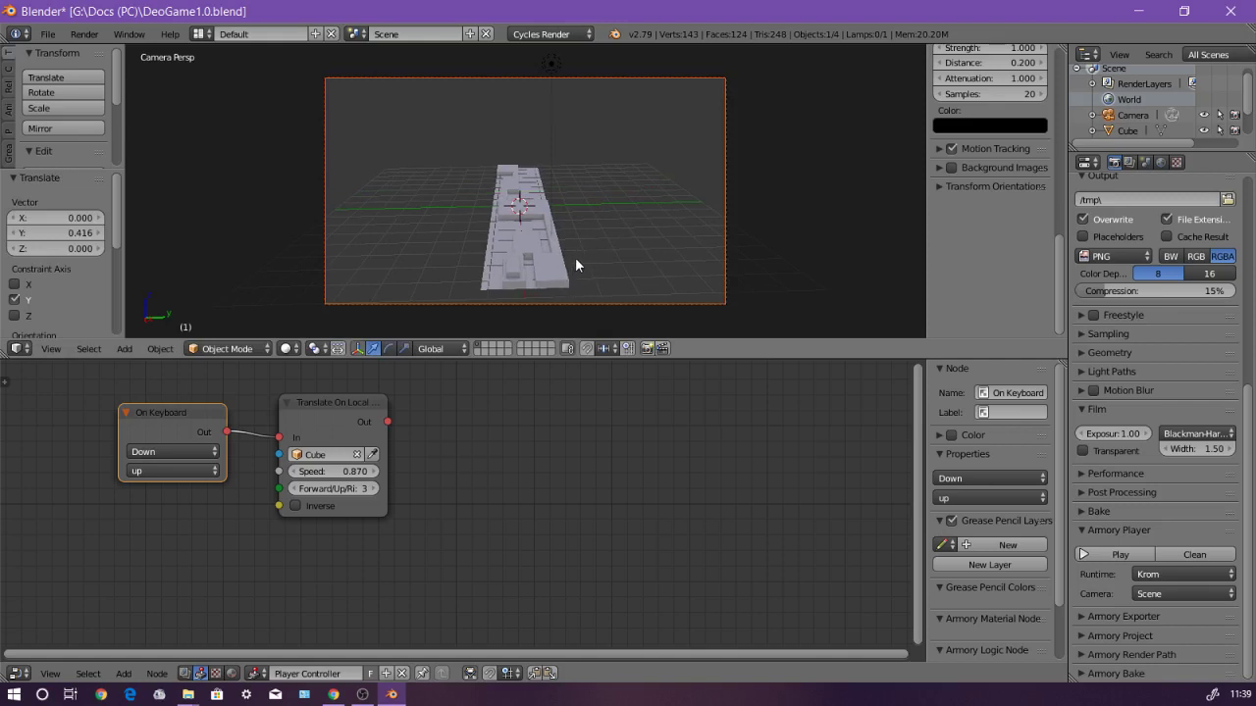
key("g")
key("z")
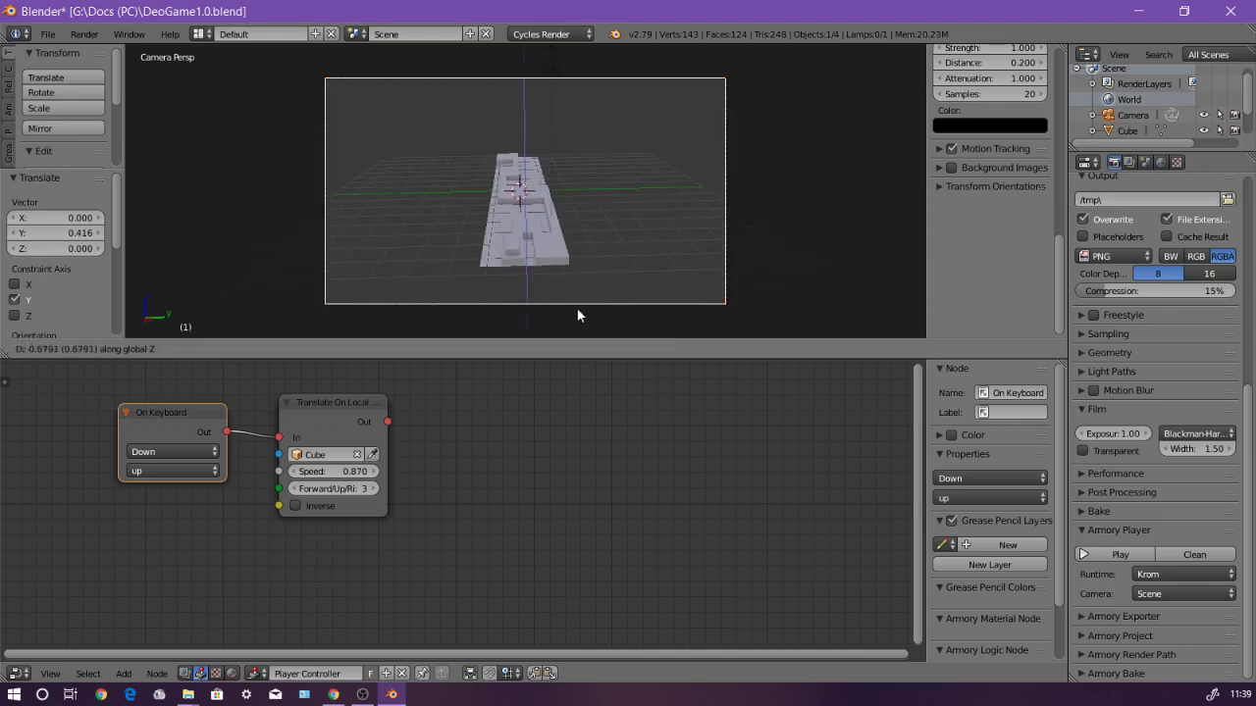
left_click(583, 320)
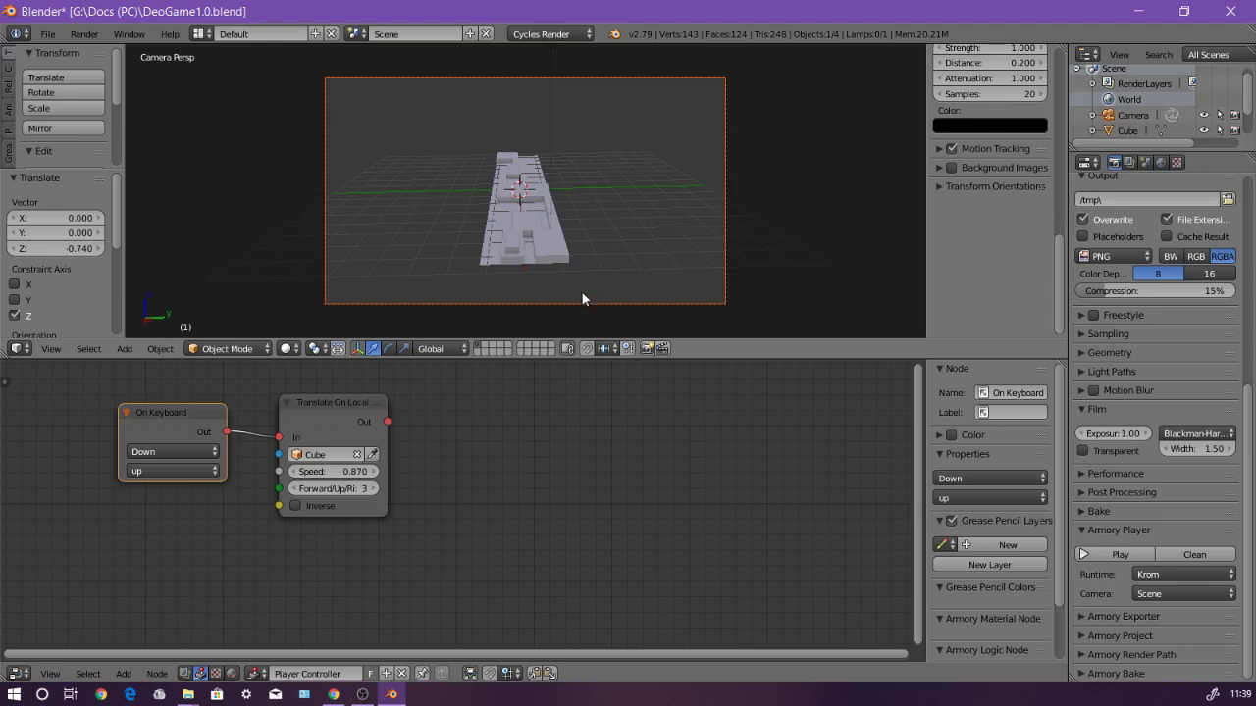
Step: Move the camera about -1.33 along global X and lower it about 0.60 along global Z
key("g")
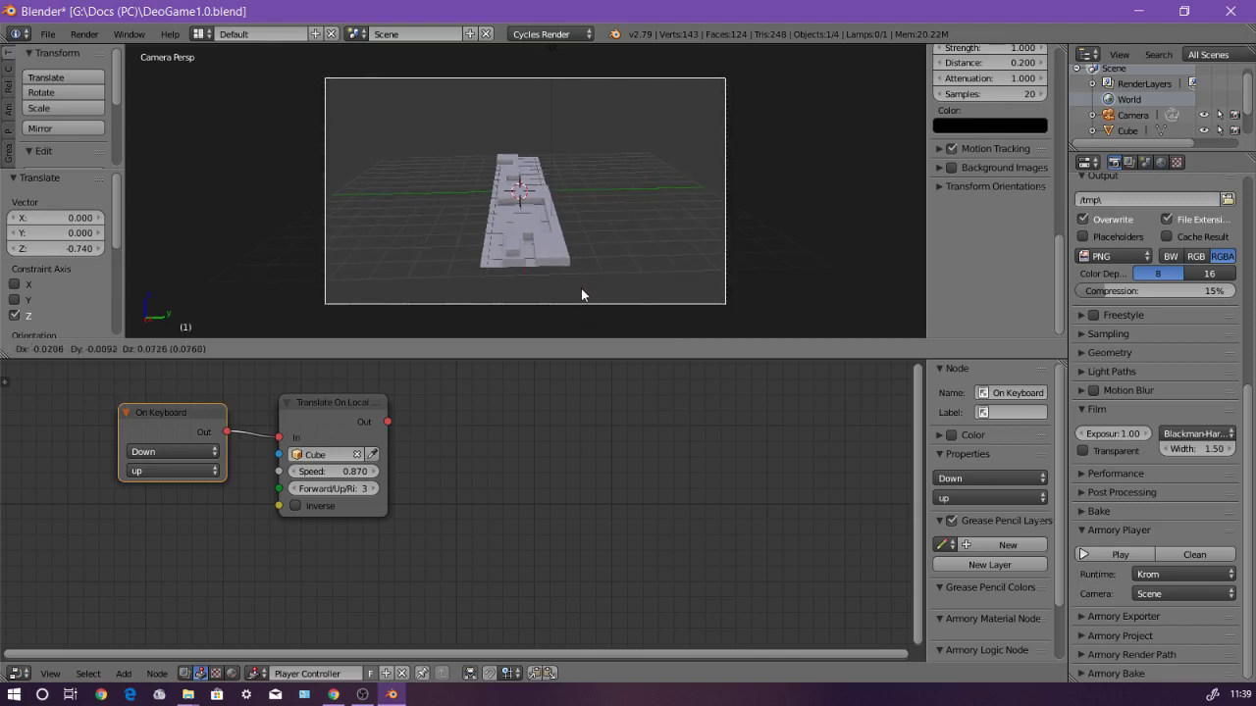
key("x")
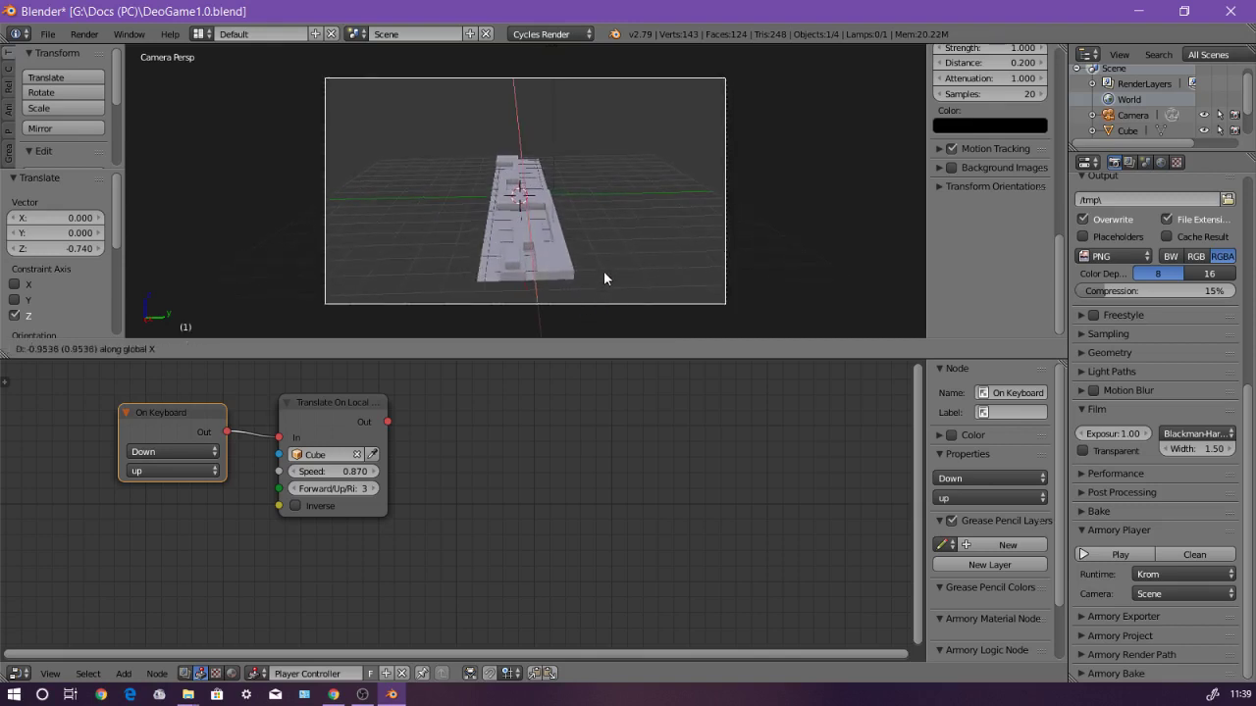
left_click(604, 275)
key("g")
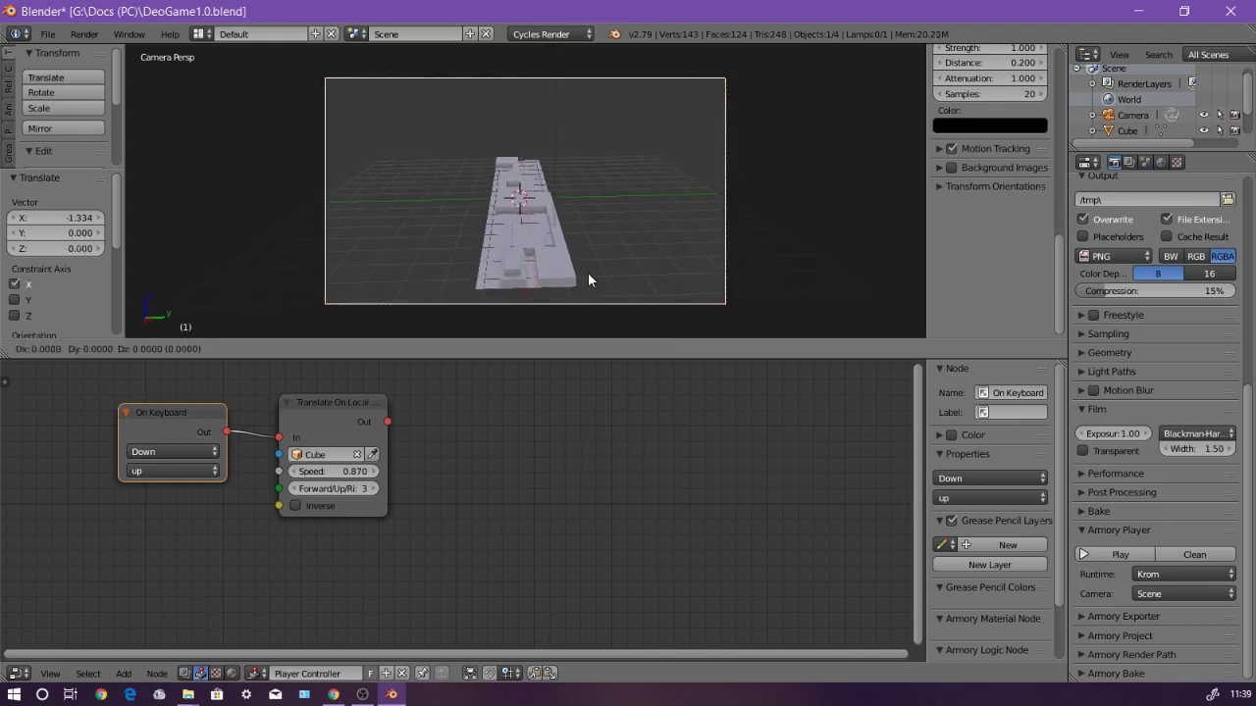
key("z")
left_click(605, 317)
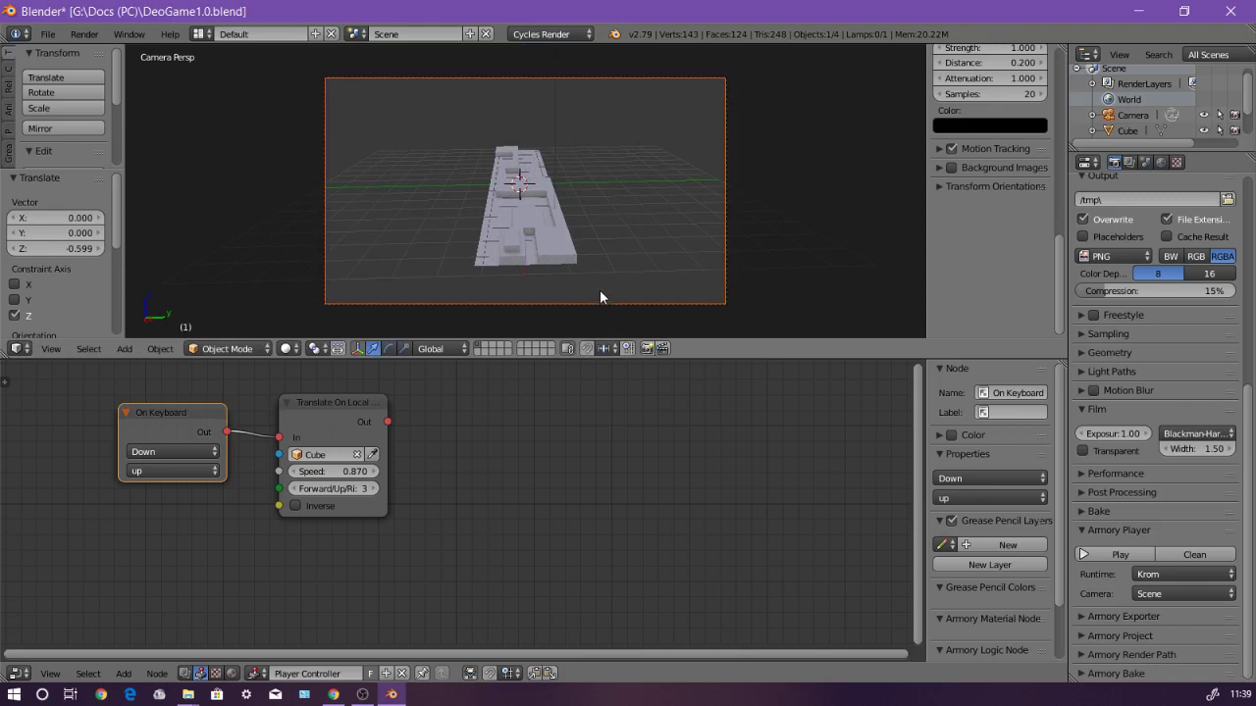
Step: Move the camera about -0.72 along global X and save over DeoGame1.0.blend
key("g")
key("x")
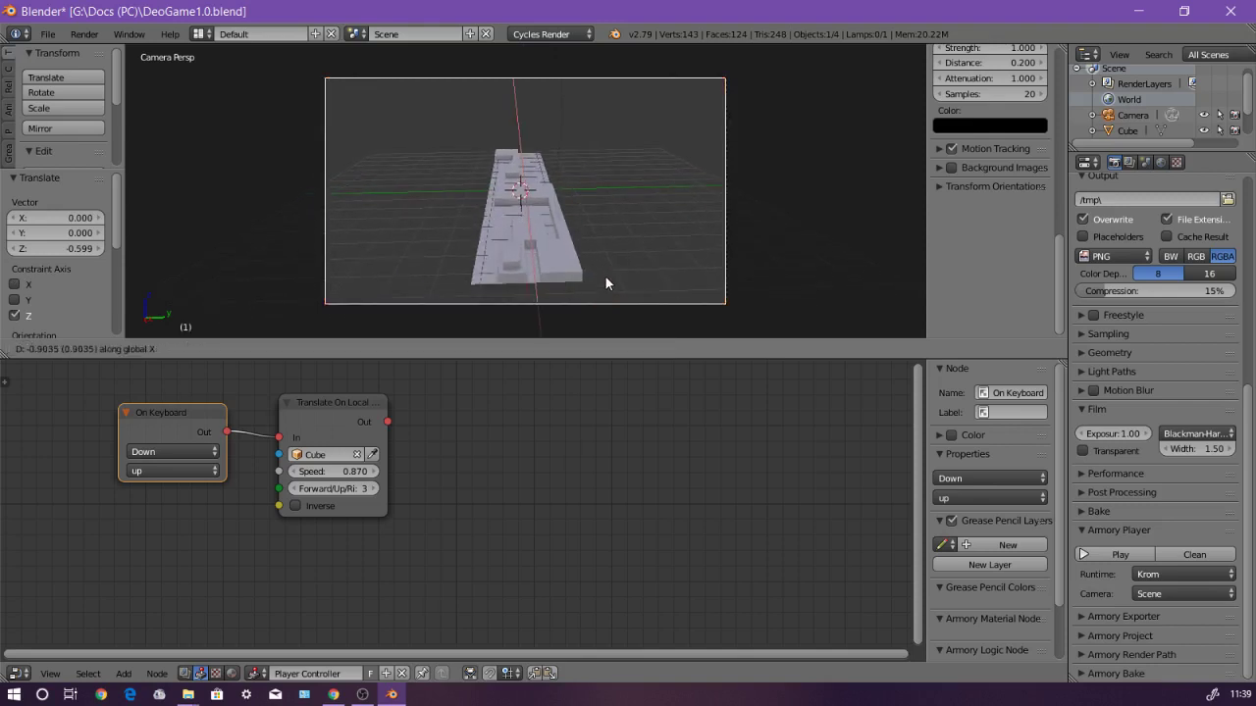
left_click(602, 277)
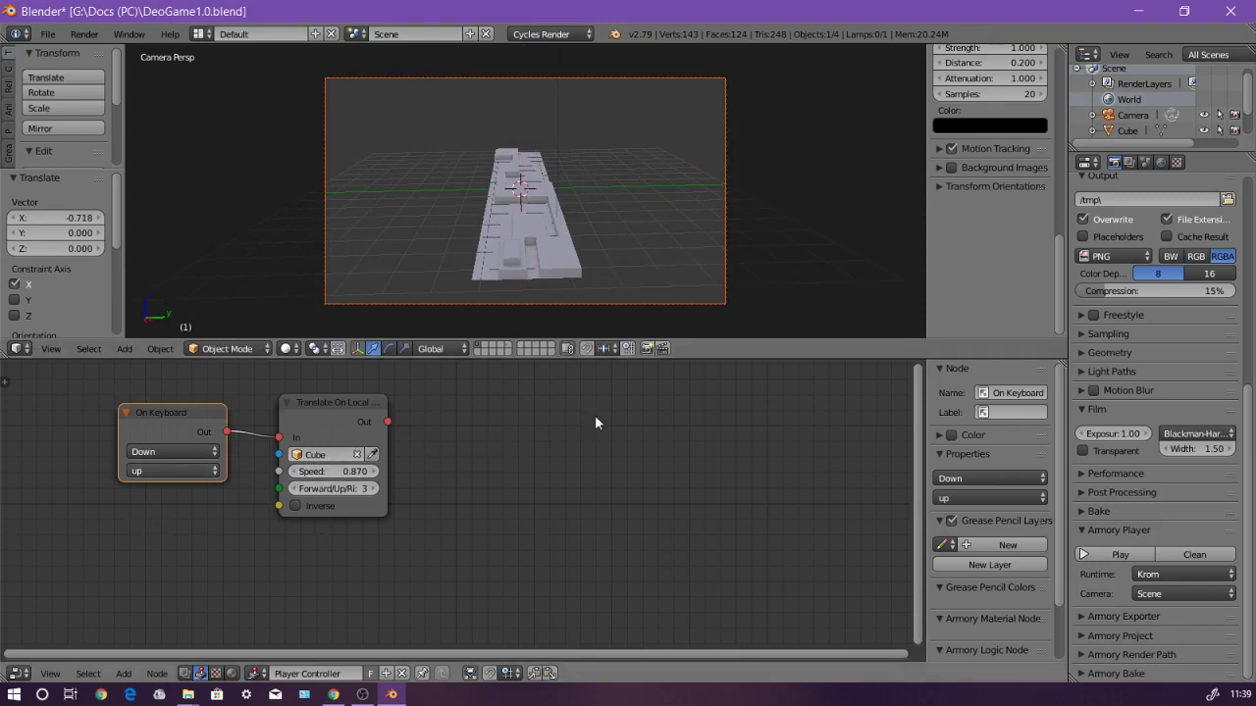
key("ctrl+s")
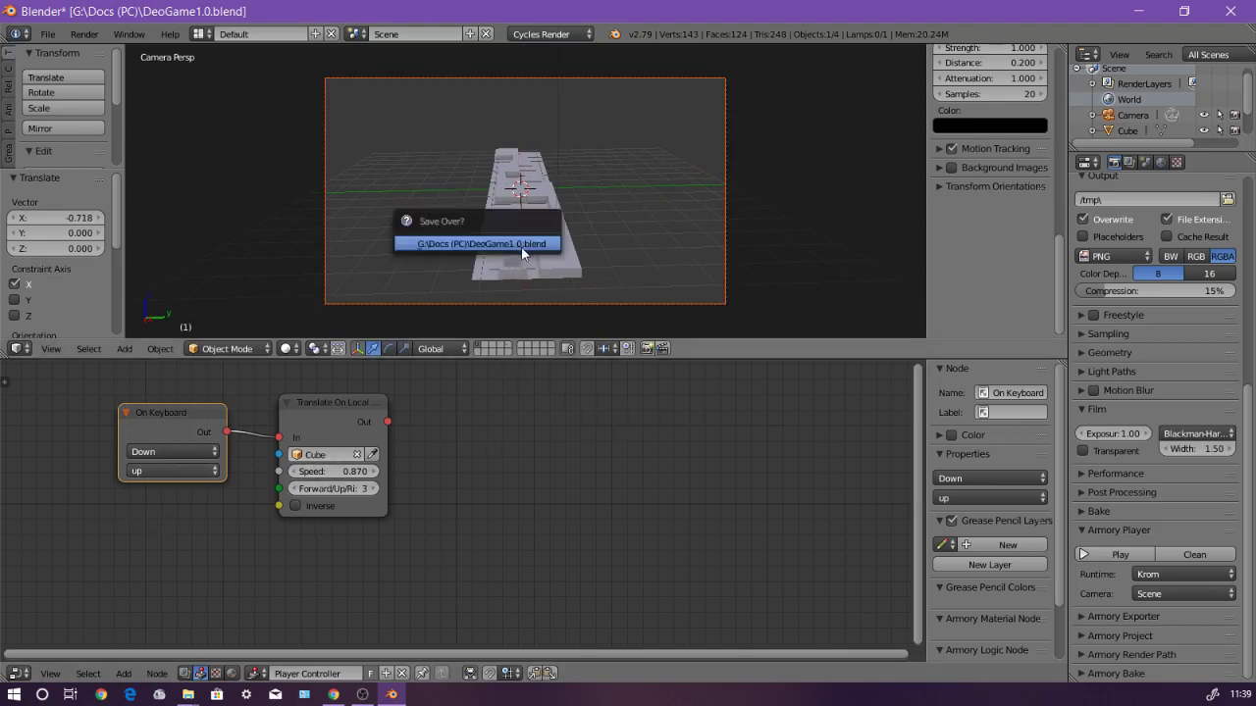
left_click(523, 245)
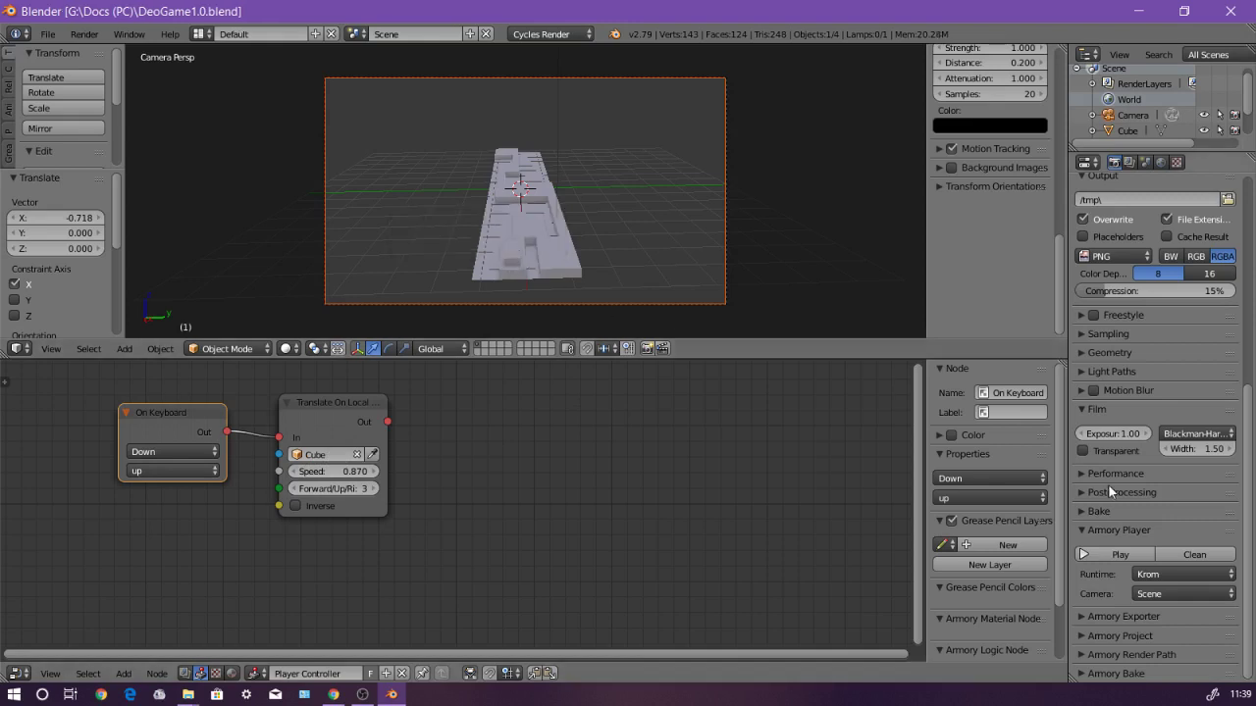
Step: Play the game in Krom to check the camera framing of the level, and close the game window
left_click(1133, 555)
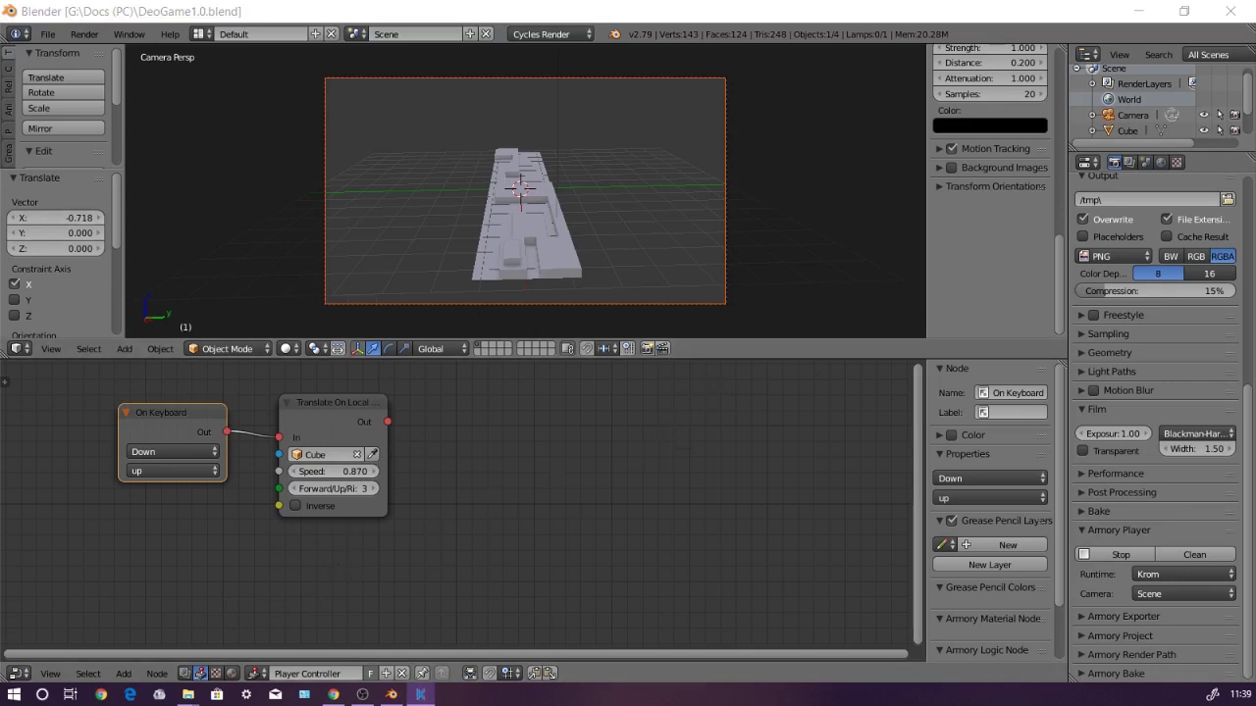
left_click_drag(326, 278, 707, 174)
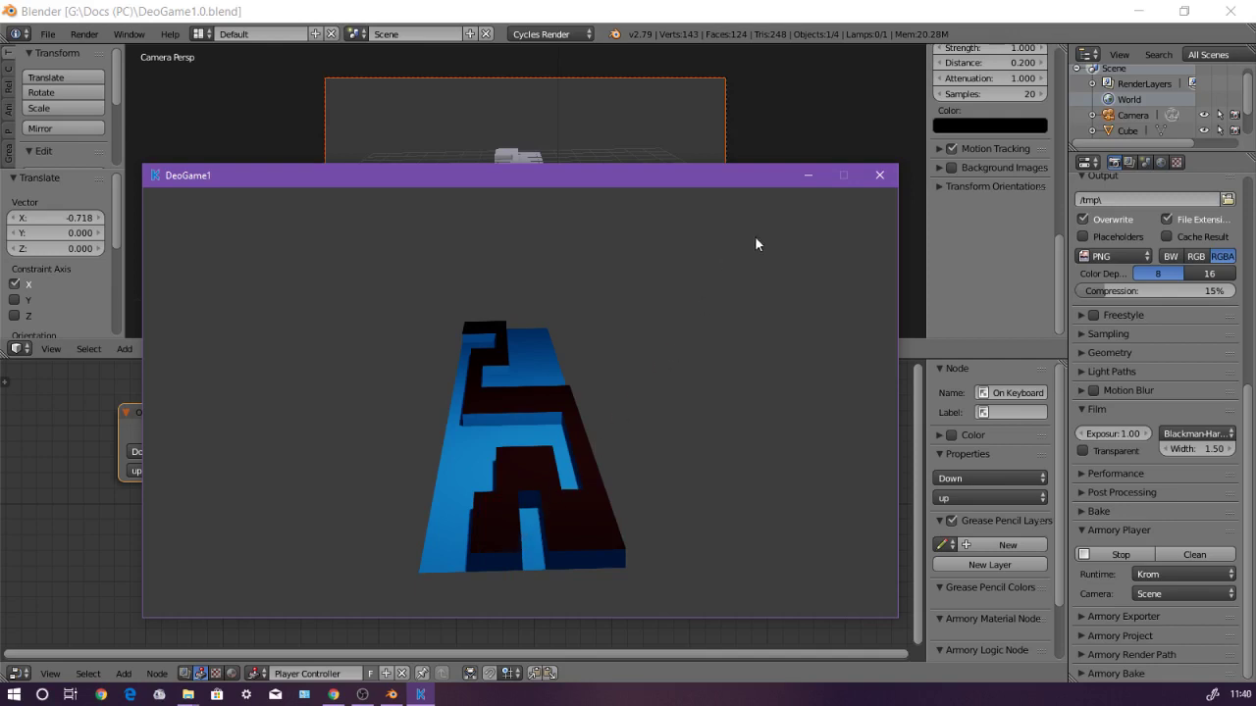
left_click(878, 176)
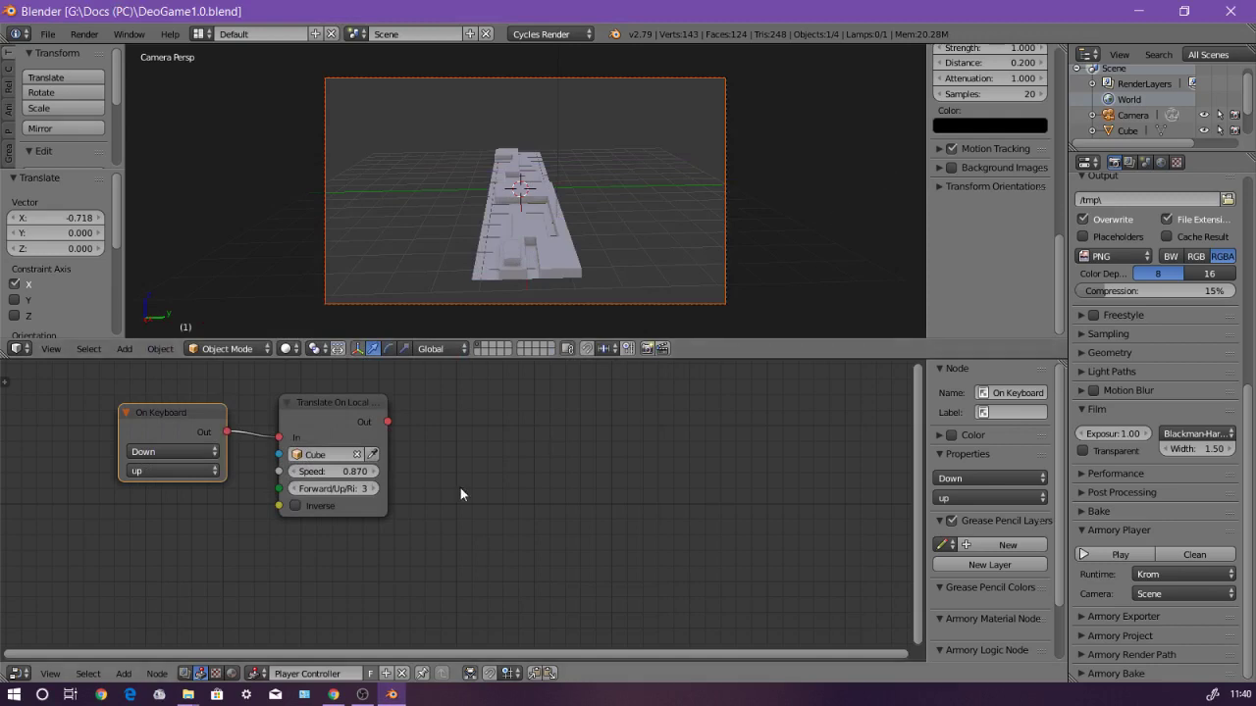
Step: Set the Speed of the cube's Translate On Local node to 0.087
left_click(355, 472)
type("0.087")
key("Return")
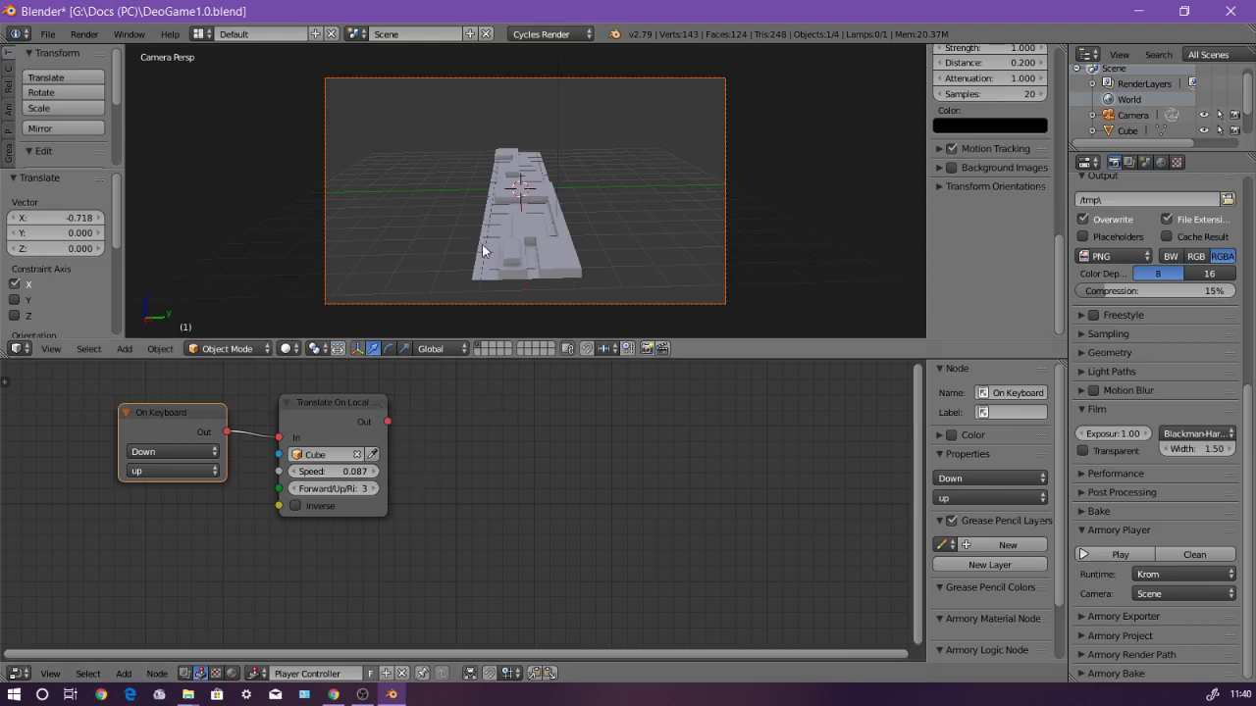
Step: Change the cube's Glossy BSDF material color to a more saturated red and save over DeoGame1.0.blend
right_click(511, 250)
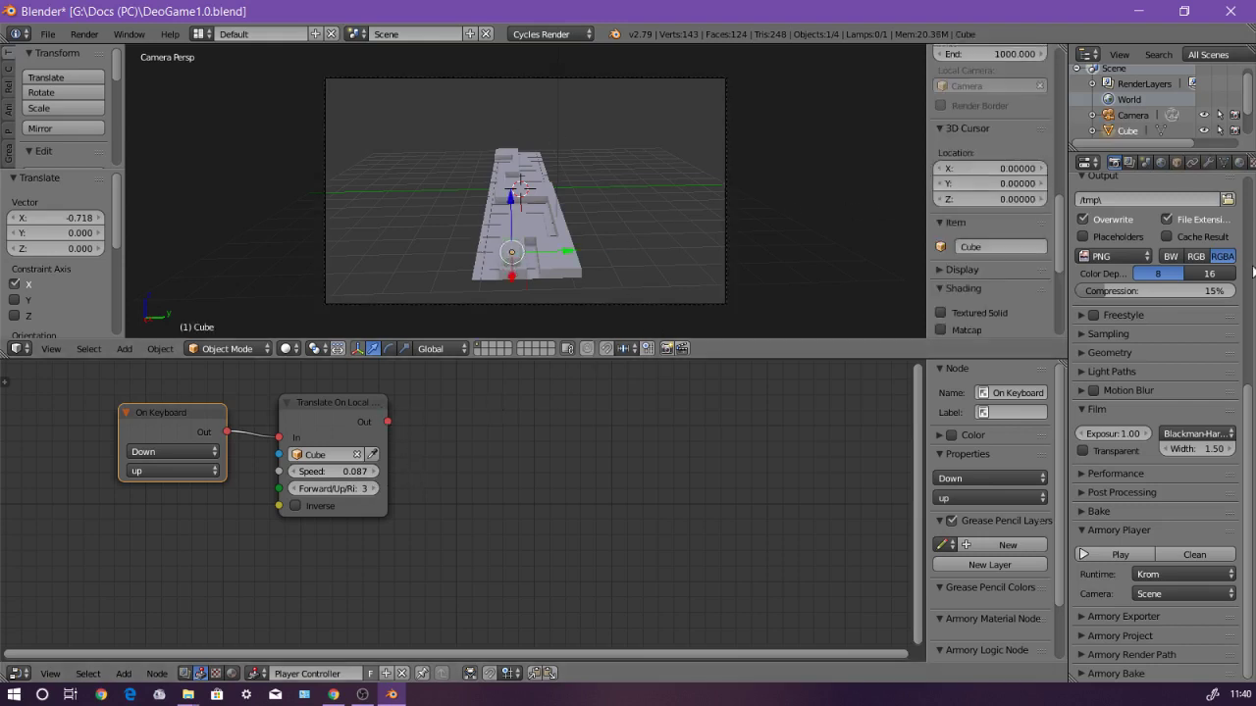
left_click(1239, 163)
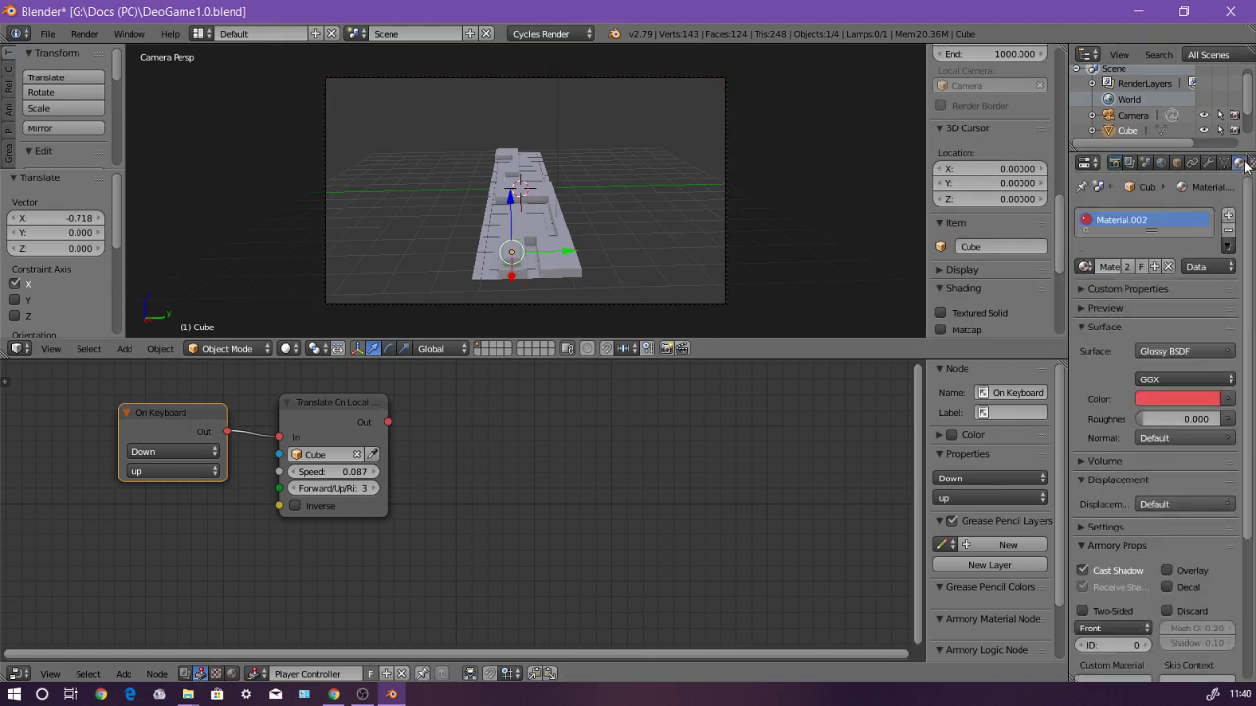
left_click(1175, 397)
left_click_drag(1137, 270, 1136, 288)
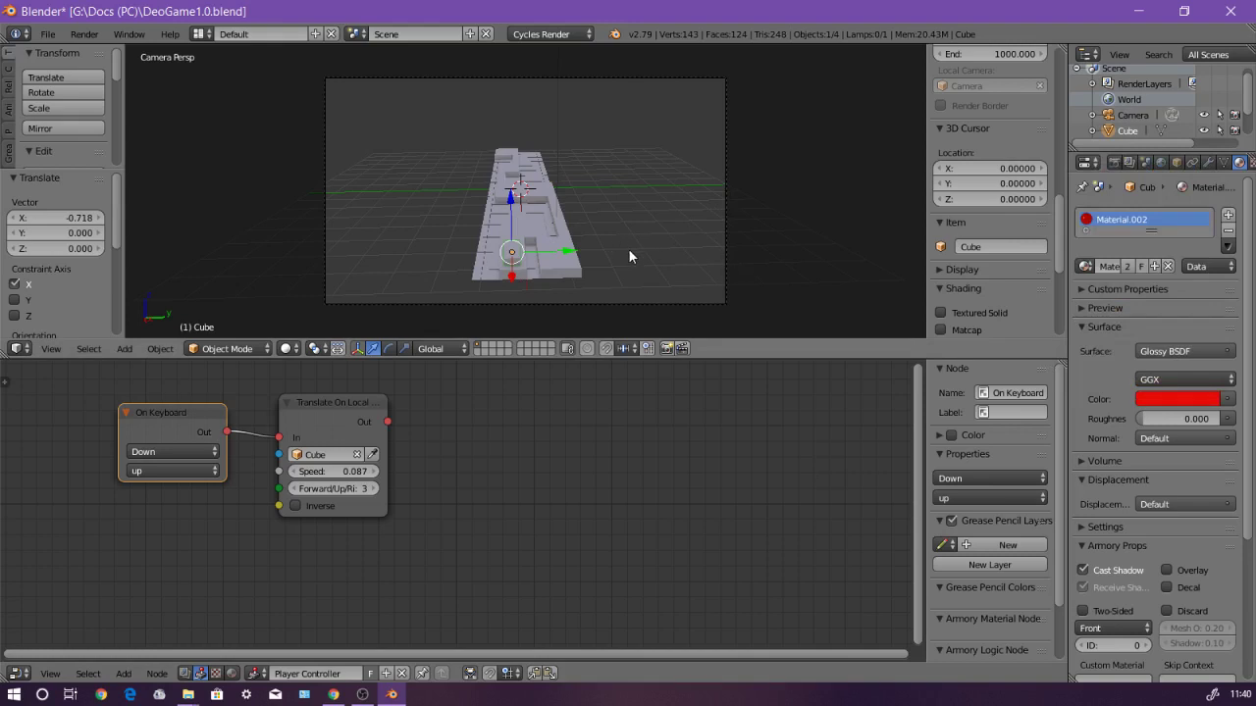
key("ctrl+s")
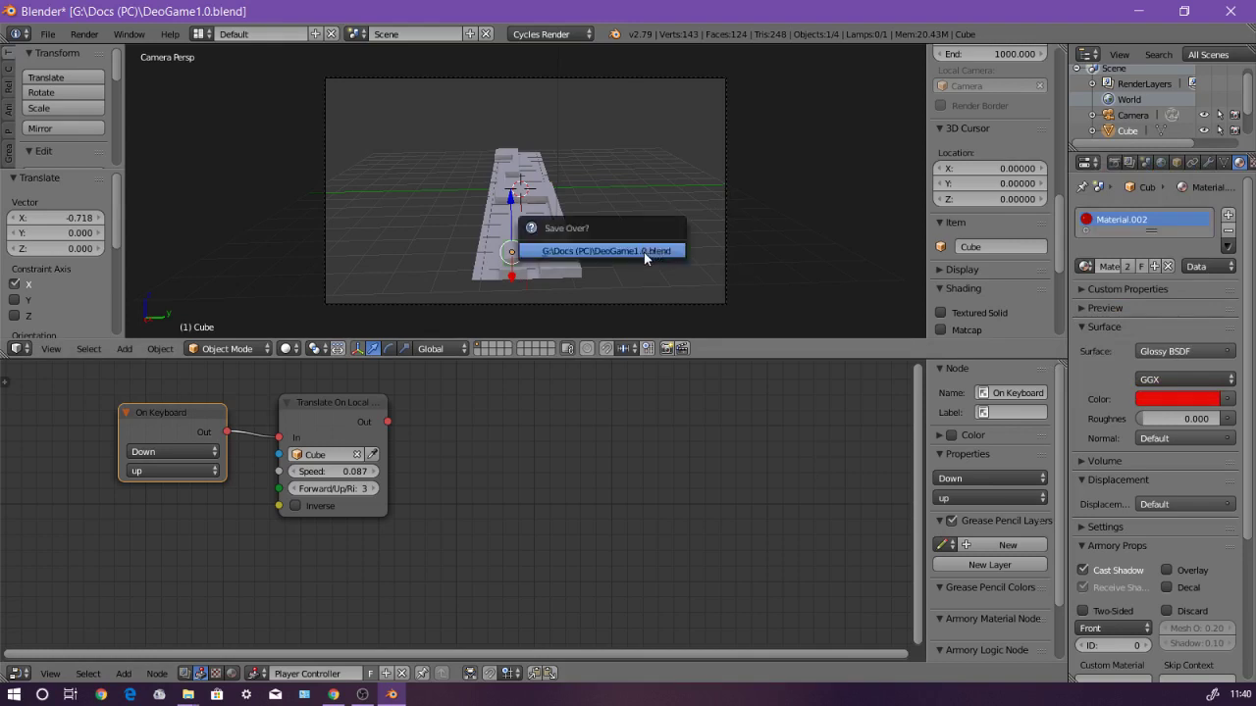
left_click(646, 253)
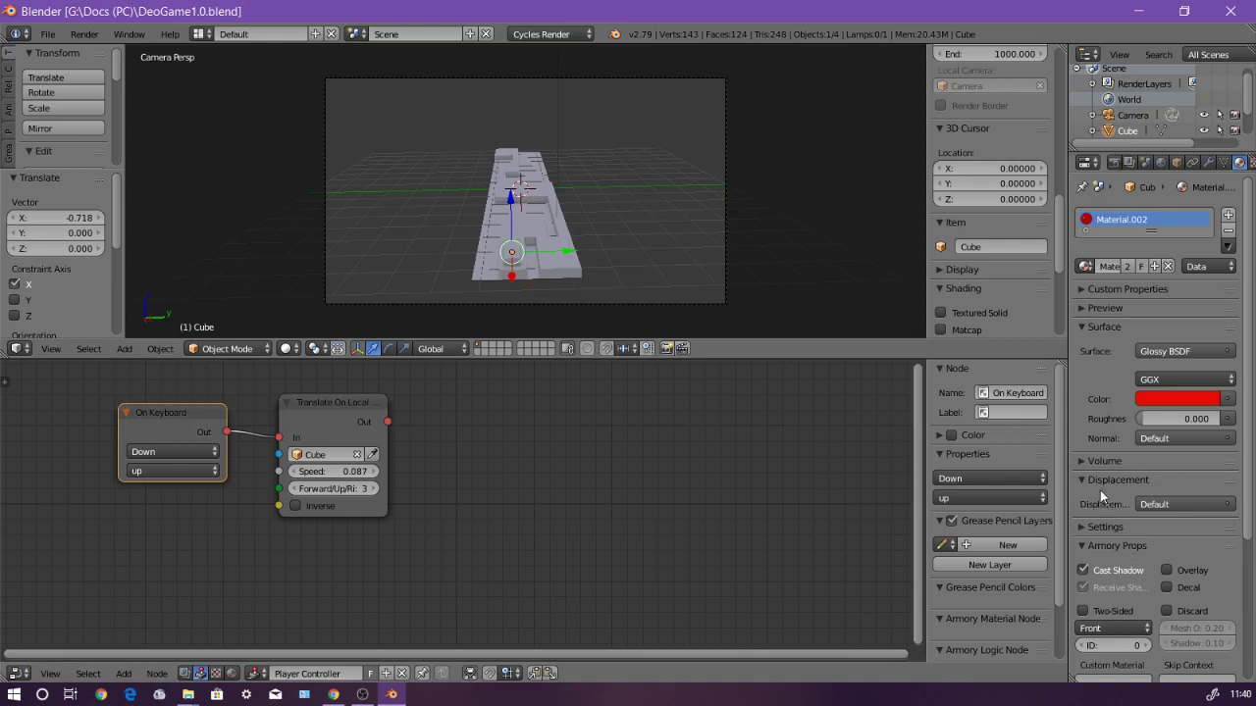
Step: Play the game in Krom, test the red block's keyboard movement, and close the game window
left_click(1114, 162)
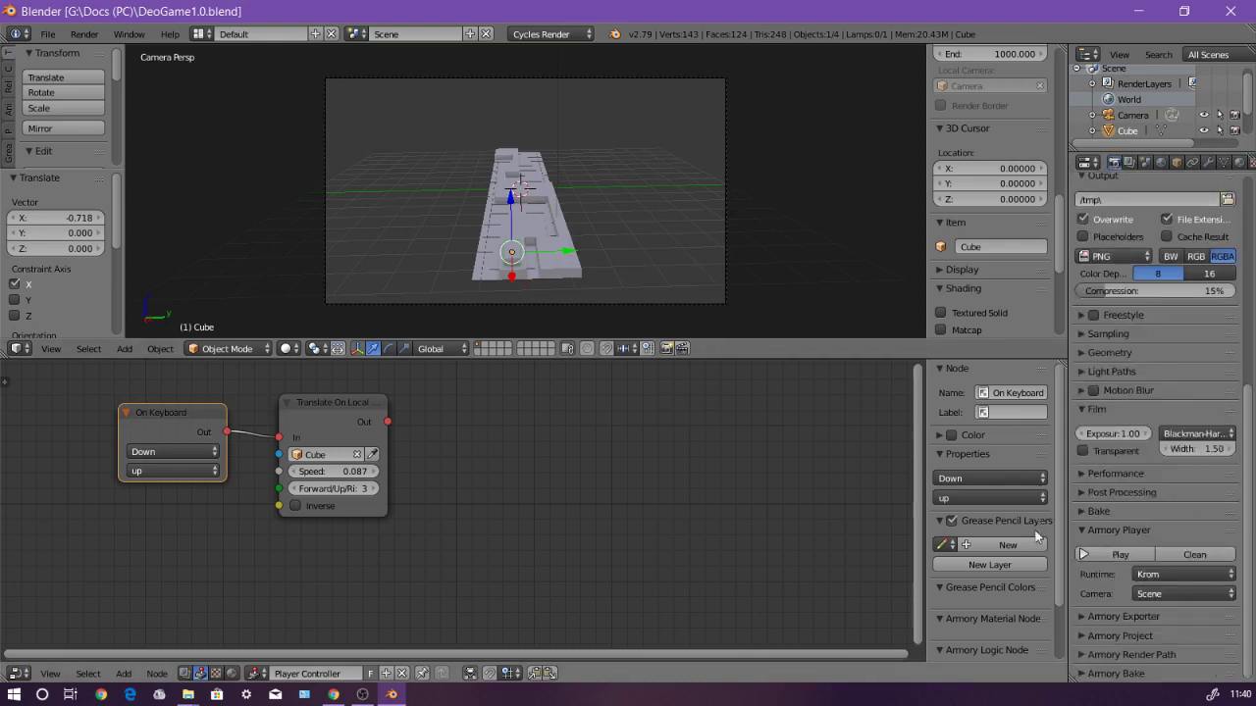
left_click(1103, 553)
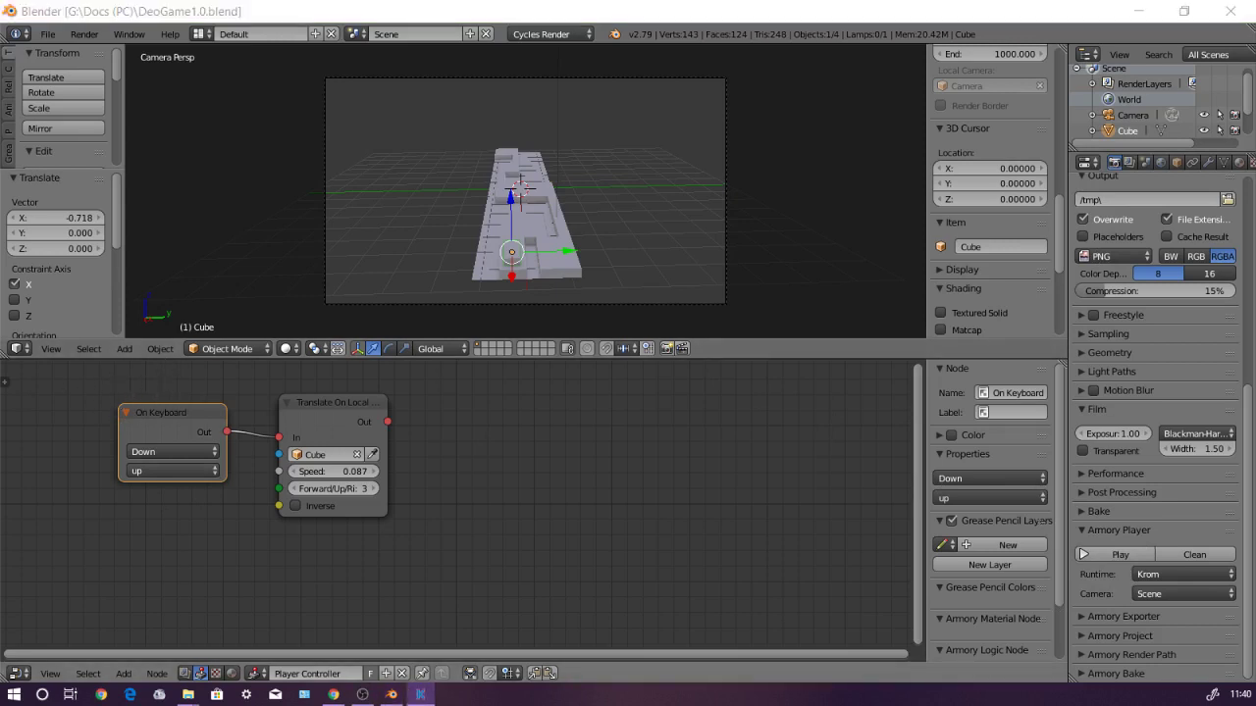
left_click_drag(2, 279, 532, 197)
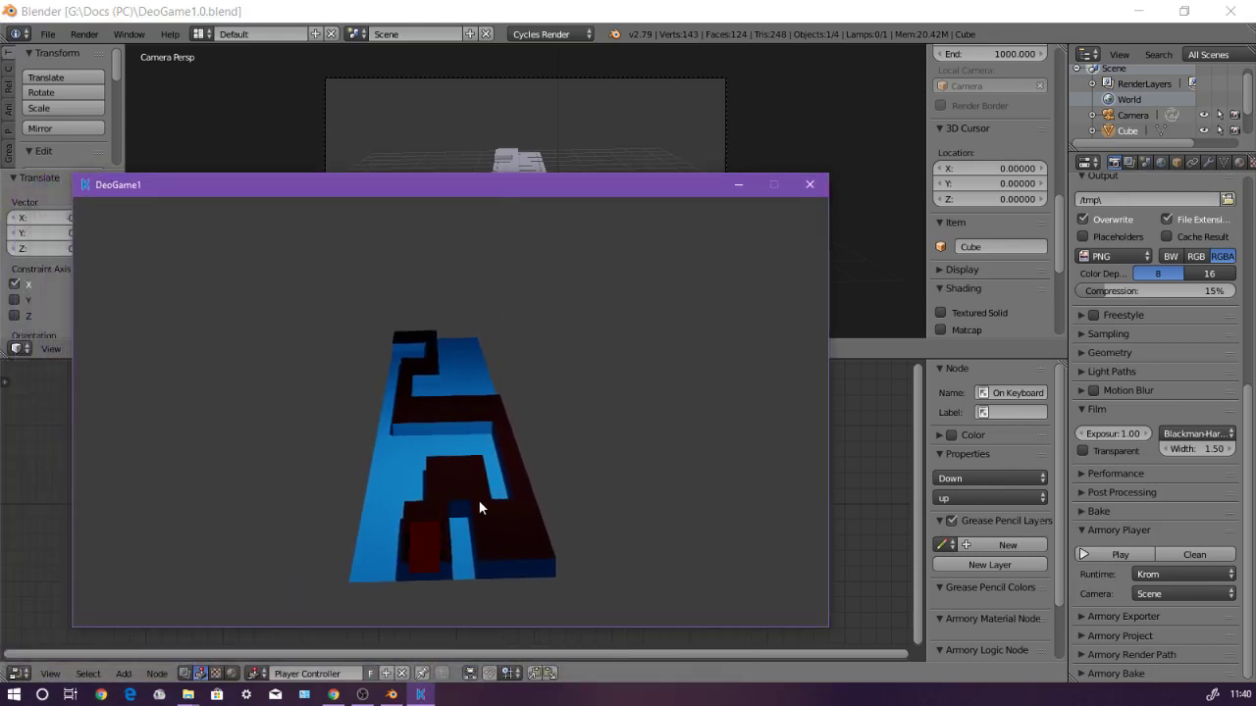
key("Down")
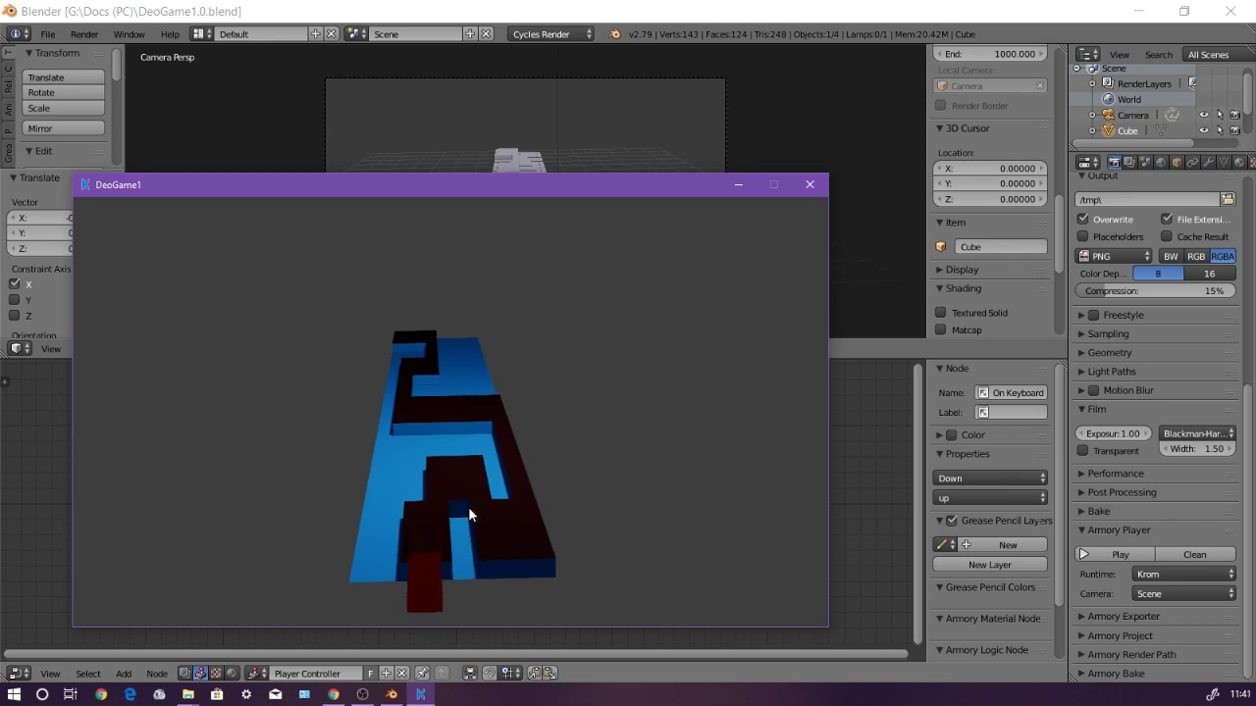
key("Down")
left_click(808, 185)
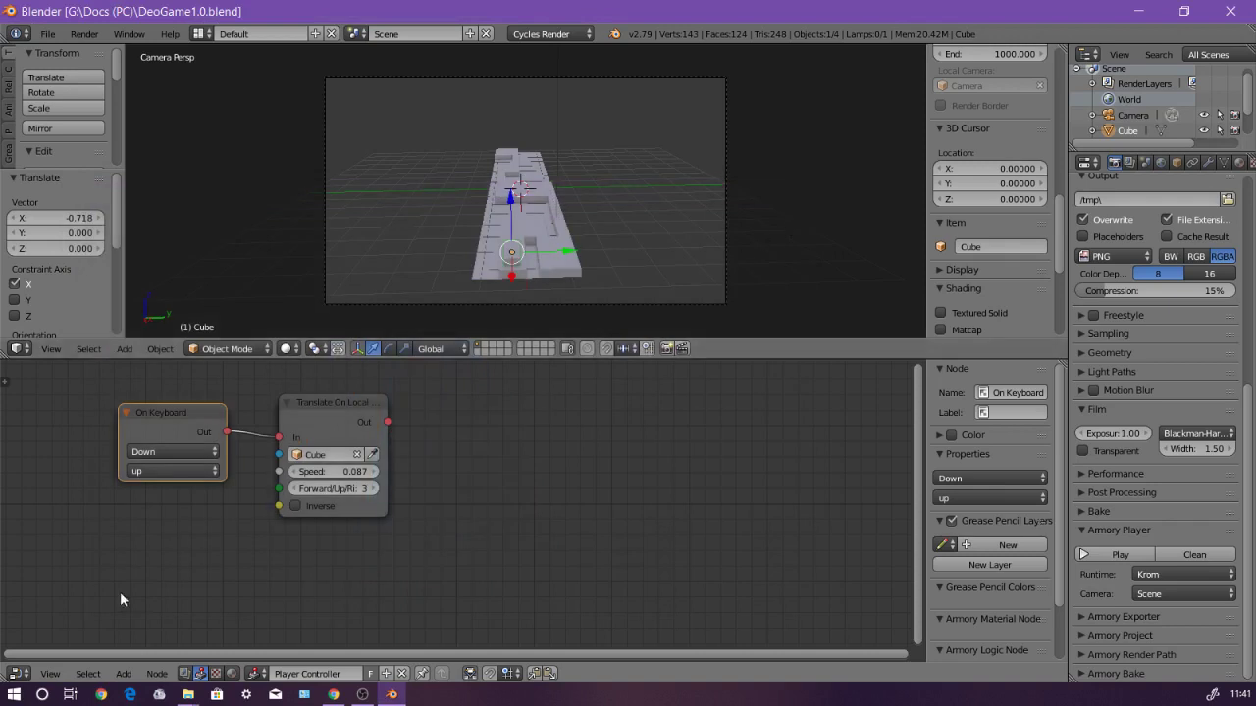
Step: Enable Inverse on the cube's Translate On Local node and save the file
left_click(294, 506)
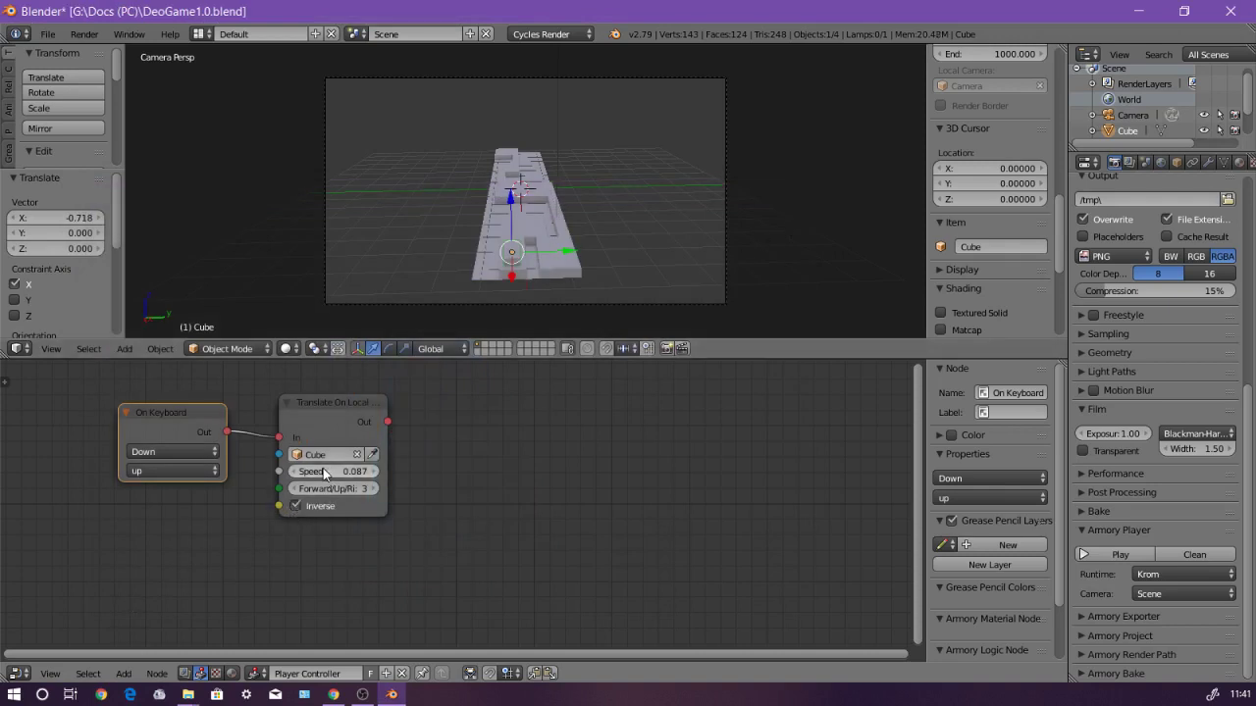
key("ctrl+s")
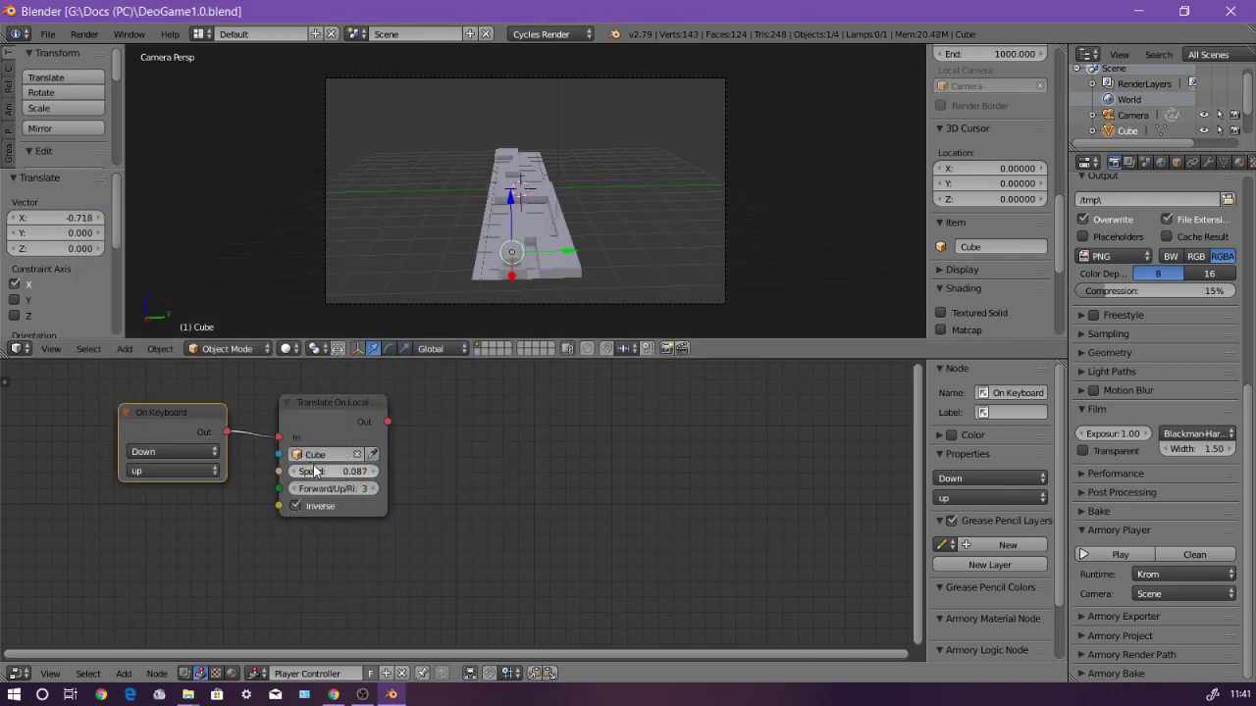
Step: Run the game again to test the red block's inverted movement through the level, and close the game window
left_click(1119, 554)
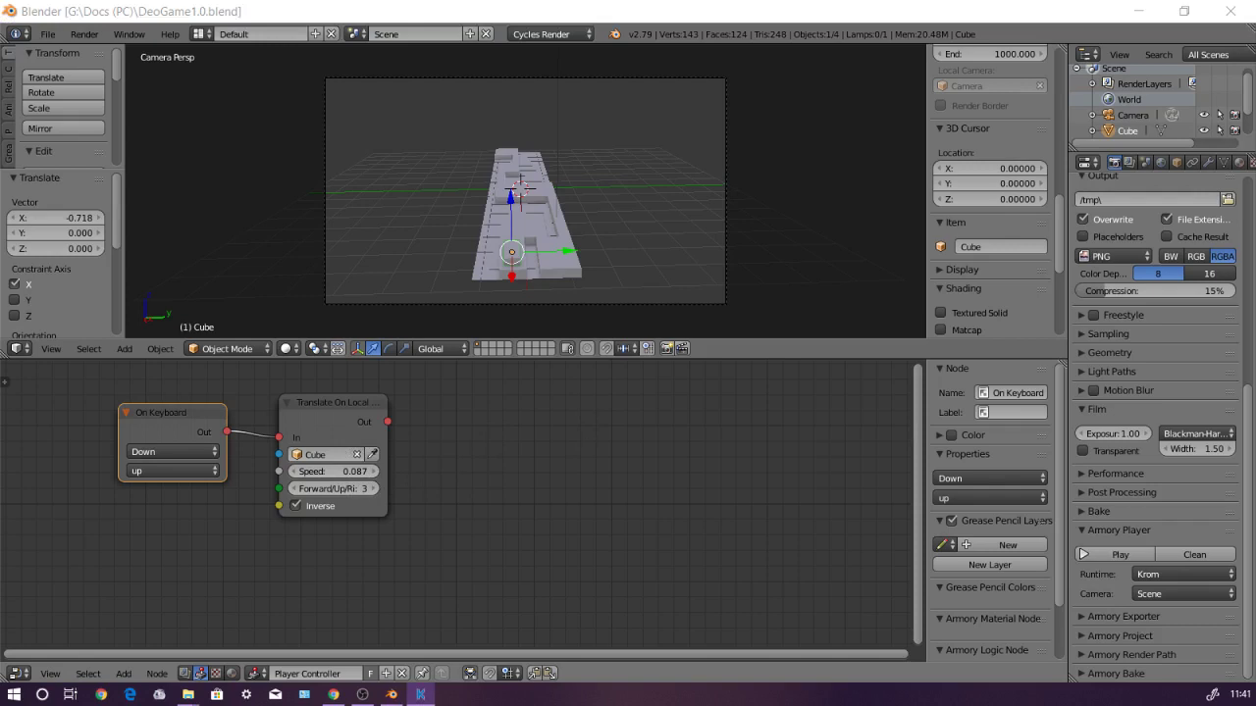
left_click_drag(597, 379, 725, 213)
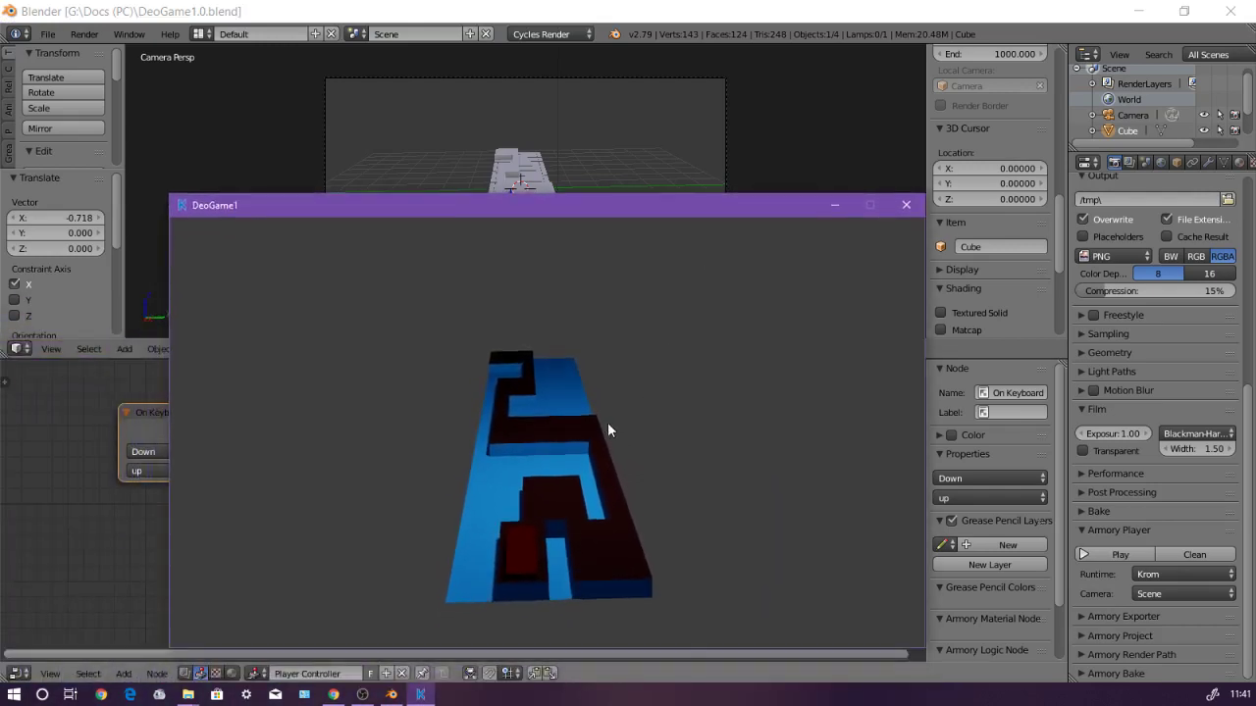
key("Up")
key("Up")
key("Up")
left_click(912, 208)
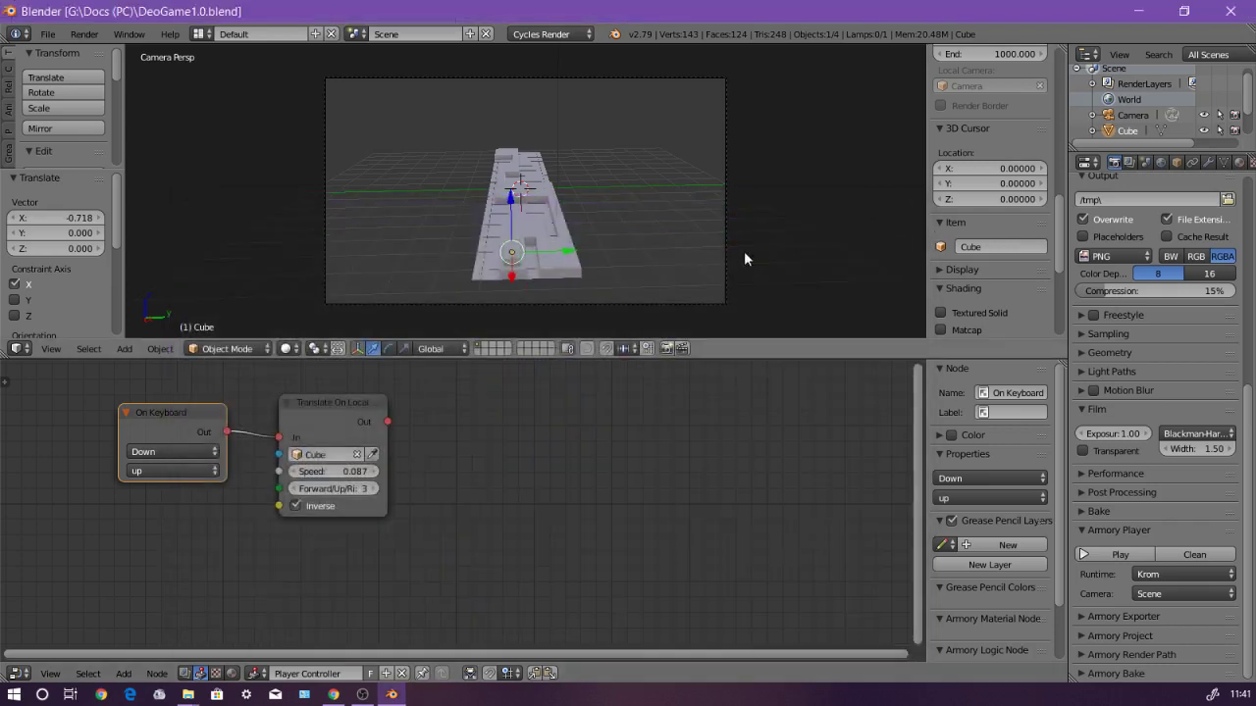